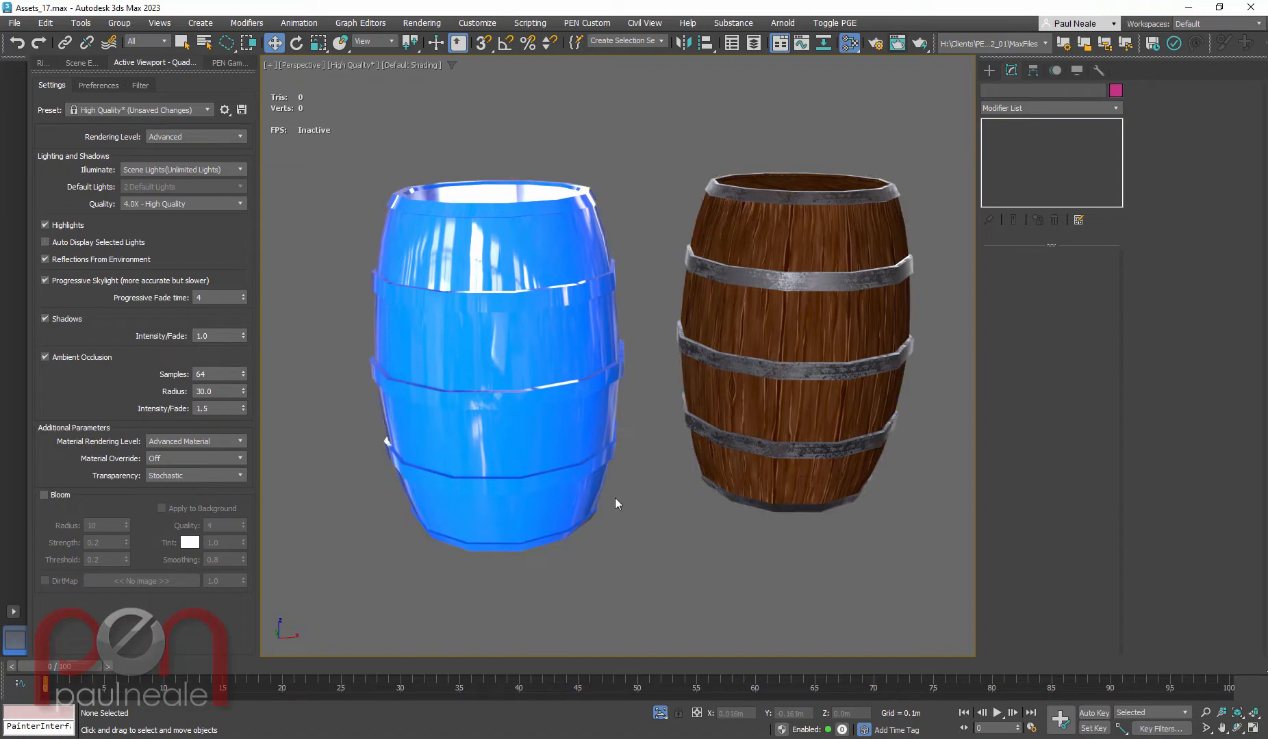
Step: Show edged faces in the viewport and isolate the untextured blue barrel
{"action": "mouse_move", "coordinate": [823, 540]}
{"action": "middle_mouse_down", "text": "alt"}
{"action": "mouse_move", "coordinate": [791, 577]}
{"action": "mouse_move", "coordinate": [851, 505]}
{"action": "mouse_move", "coordinate": [840, 548]}
{"action": "mouse_move", "coordinate": [807, 526]}
{"action": "mouse_move", "coordinate": [818, 437]}
{"action": "mouse_move", "coordinate": [789, 468]}
{"action": "mouse_move", "coordinate": [803, 535]}
{"action": "mouse_move", "coordinate": [794, 492]}
{"action": "mouse_move", "coordinate": [819, 433]}
{"action": "mouse_move", "coordinate": [794, 503]}
{"action": "mouse_move", "coordinate": [865, 510]}
{"action": "mouse_move", "coordinate": [863, 527]}
{"action": "mouse_move", "coordinate": [877, 495]}
{"action": "mouse_move", "coordinate": [896, 519]}
{"action": "mouse_move", "coordinate": [852, 524]}
{"action": "mouse_move", "coordinate": [826, 457]}
{"action": "mouse_move", "coordinate": [867, 406]}
{"action": "mouse_move", "coordinate": [896, 486]}
{"action": "middle_mouse_up", "text": "alt"}
{"action": "key", "text": "F4"}
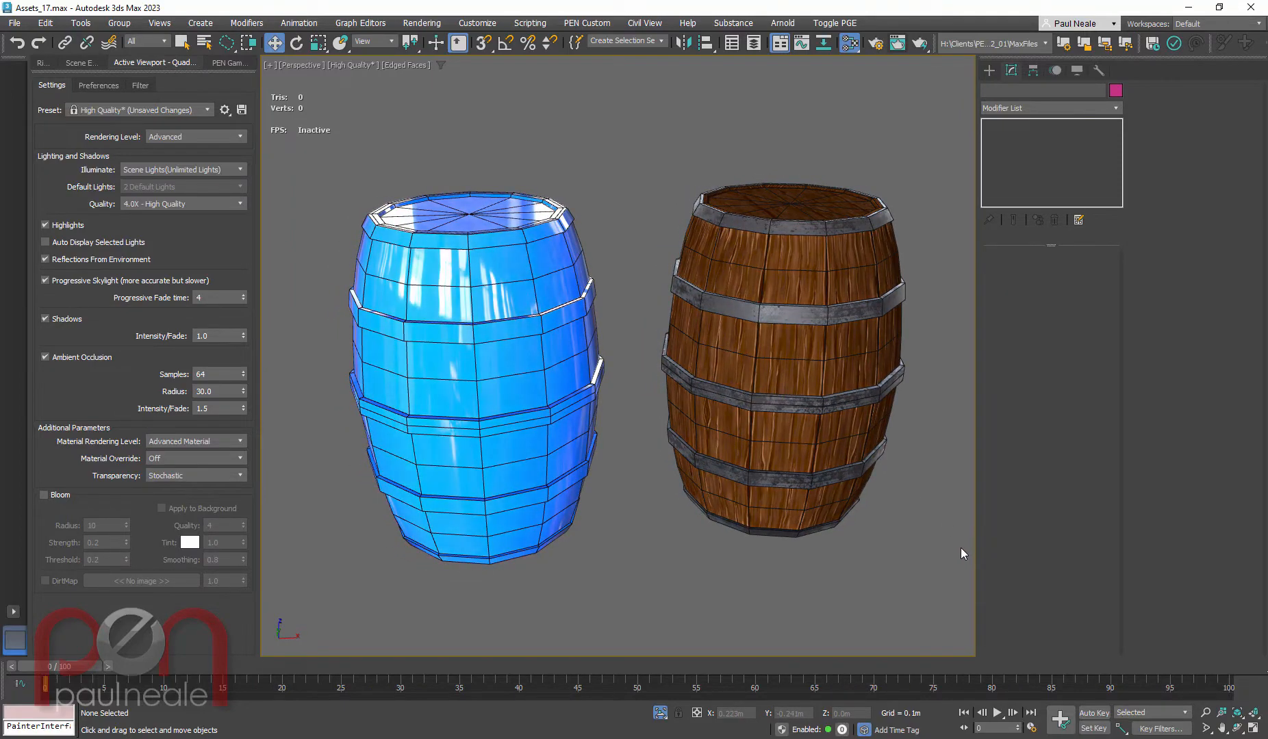
{"action": "middle_click_drag", "start_coordinate": [834, 531], "coordinate": [863, 525], "text": "alt"}
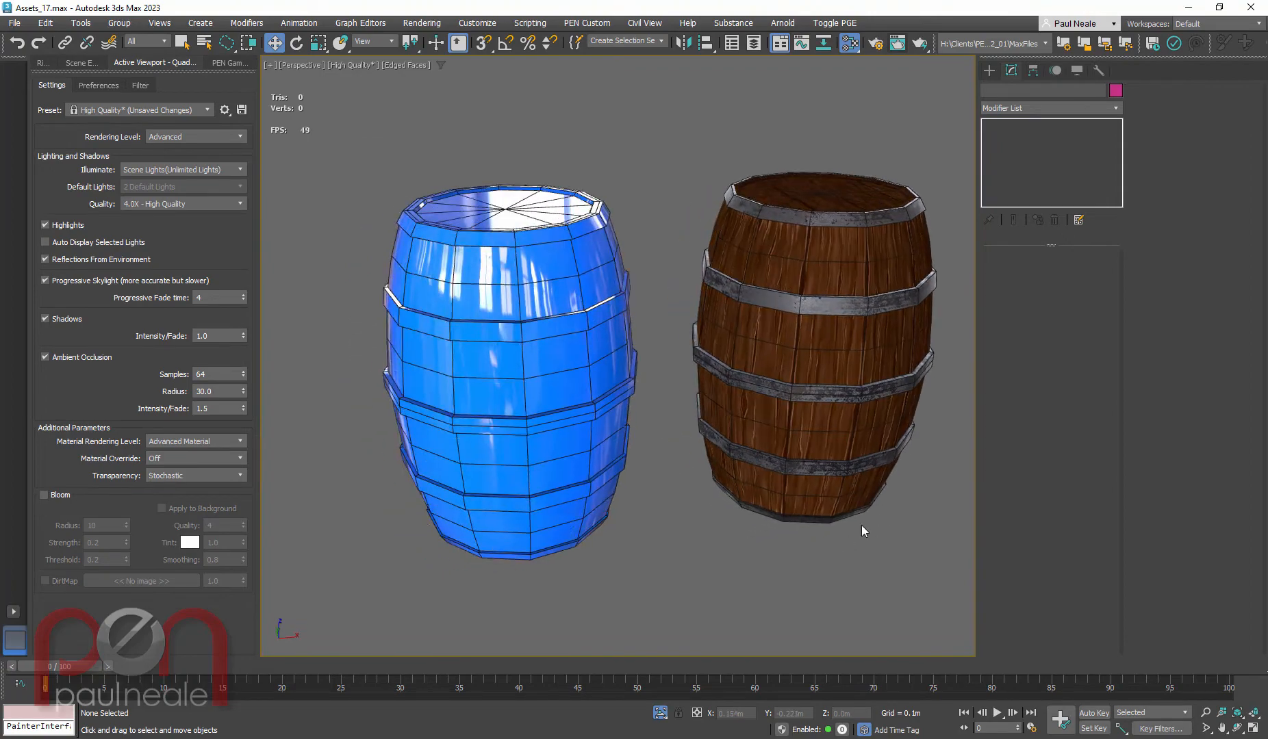
{"action": "mouse_move", "coordinate": [568, 594]}
{"action": "left_mouse_down"}
{"action": "mouse_move", "coordinate": [544, 461]}
{"action": "mouse_move", "coordinate": [671, 552]}
{"action": "left_mouse_up"}
{"action": "mouse_move", "coordinate": [671, 552]}
{"action": "middle_mouse_down", "text": "alt"}
{"action": "mouse_move", "coordinate": [660, 549]}
{"action": "mouse_move", "coordinate": [664, 509]}
{"action": "mouse_move", "coordinate": [656, 552]}
{"action": "mouse_move", "coordinate": [652, 519]}
{"action": "mouse_move", "coordinate": [656, 445]}
{"action": "mouse_move", "coordinate": [651, 529]}
{"action": "mouse_move", "coordinate": [742, 476]}
{"action": "mouse_move", "coordinate": [725, 441]}
{"action": "mouse_move", "coordinate": [712, 452]}
{"action": "mouse_move", "coordinate": [739, 472]}
{"action": "mouse_move", "coordinate": [718, 497]}
{"action": "mouse_move", "coordinate": [733, 445]}
{"action": "mouse_move", "coordinate": [742, 465]}
{"action": "middle_mouse_up", "text": "alt"}
{"action": "key", "text": "z"}
{"action": "key", "text": "alt+q"}
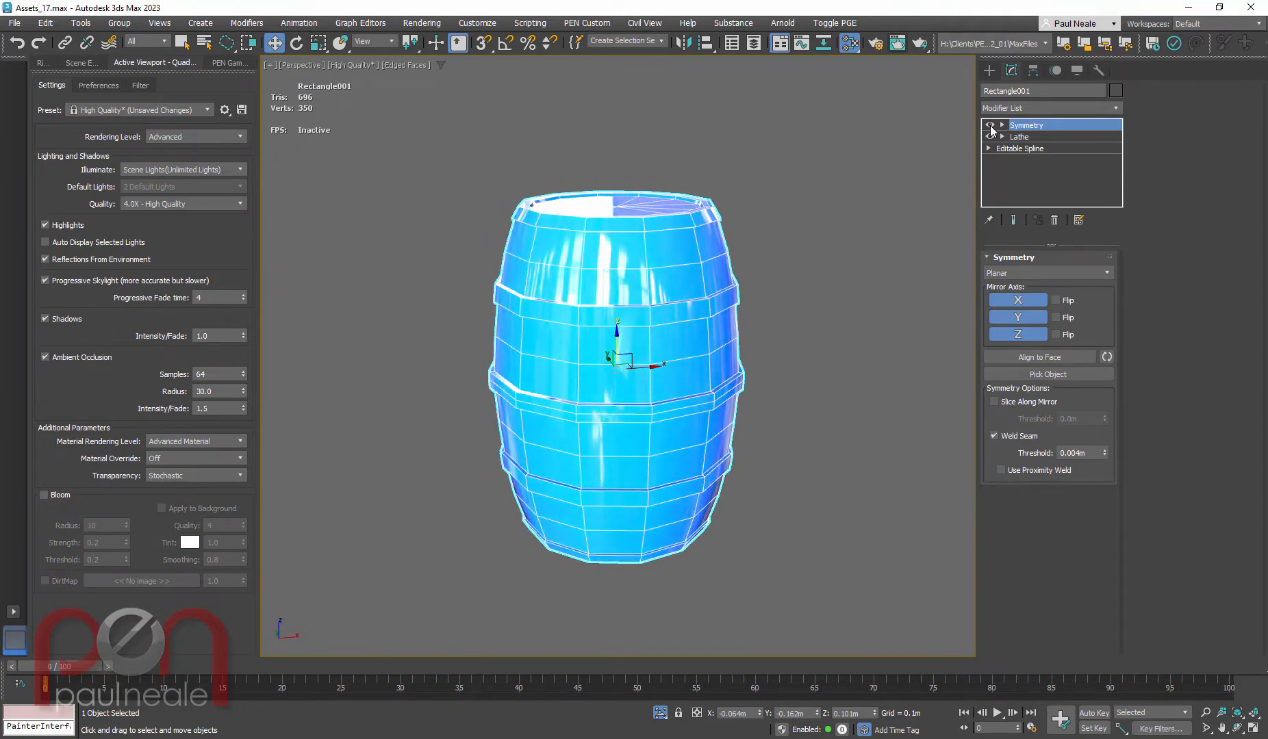
Step: Examine the barrel's Editable Spline profile and its vertices at the base of the modifier stack
{"action": "left_click", "coordinate": [1014, 150]}
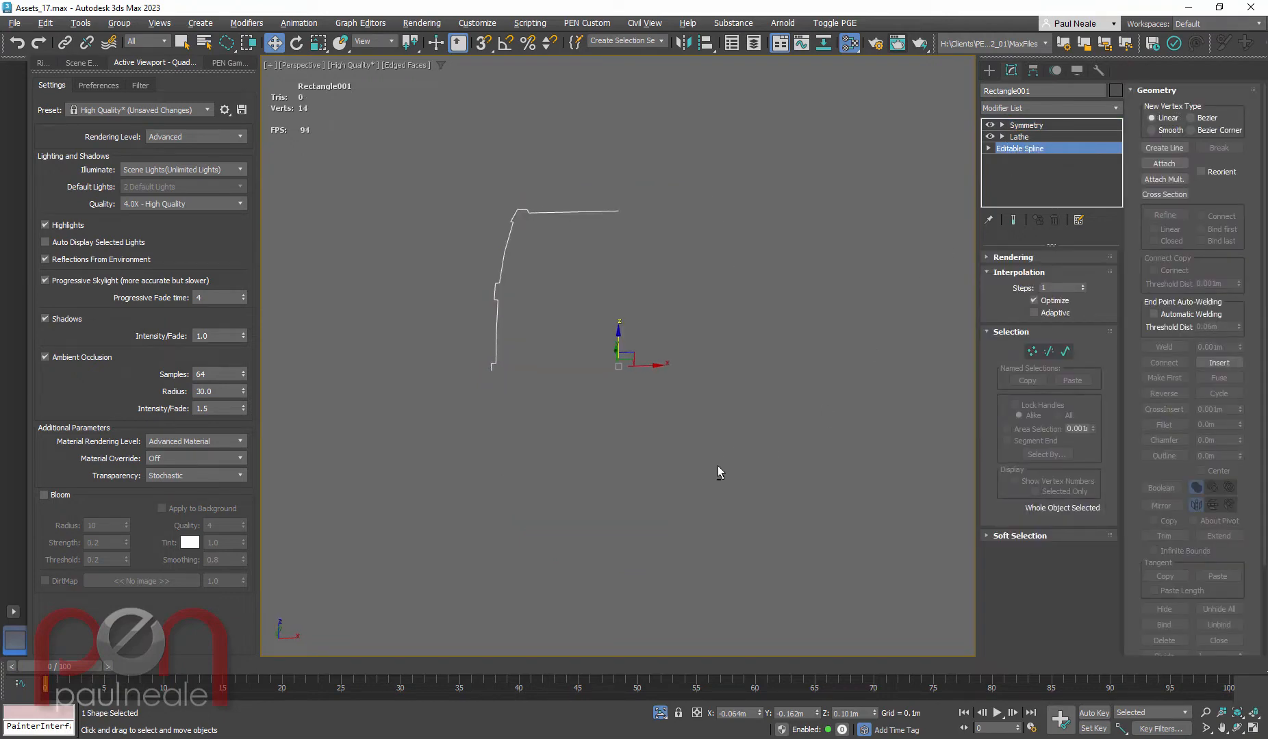
{"action": "middle_click_drag", "start_coordinate": [717, 465], "coordinate": [738, 466], "text": "alt"}
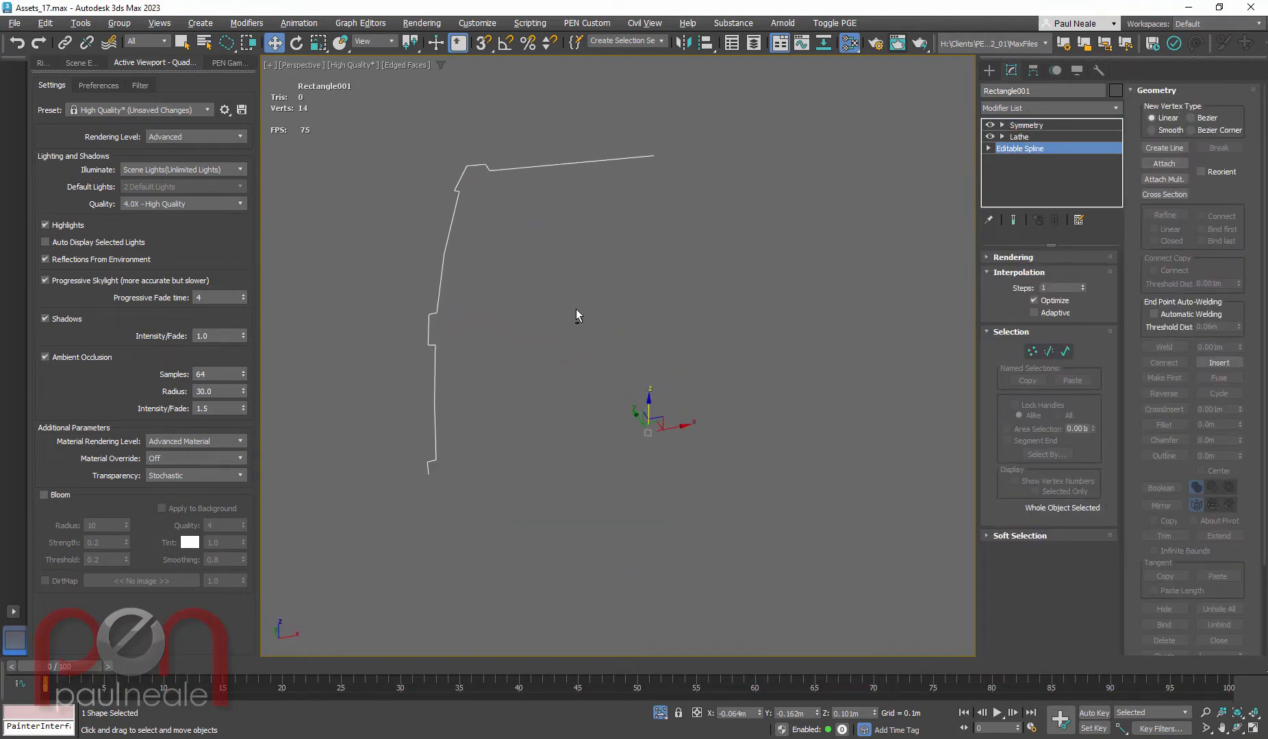
{"action": "key", "text": "1"}
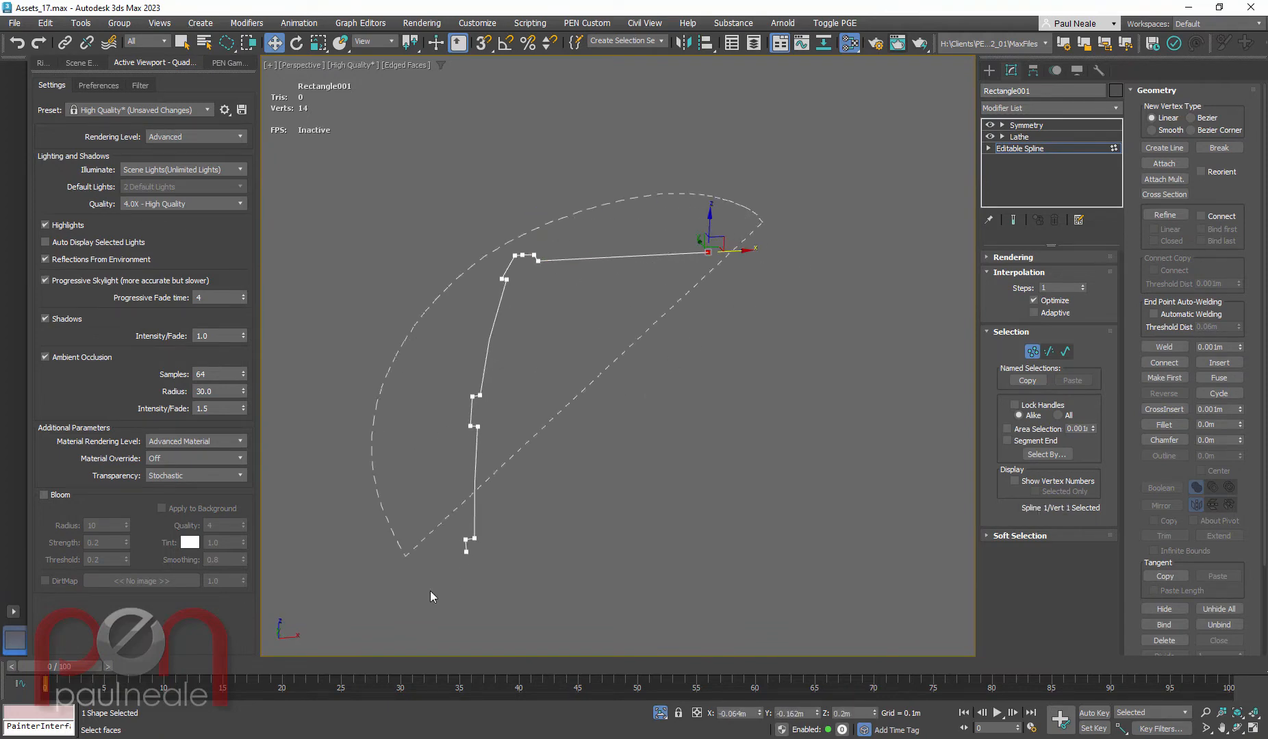
{"action": "middle_click_drag", "start_coordinate": [669, 416], "coordinate": [650, 424], "text": "alt"}
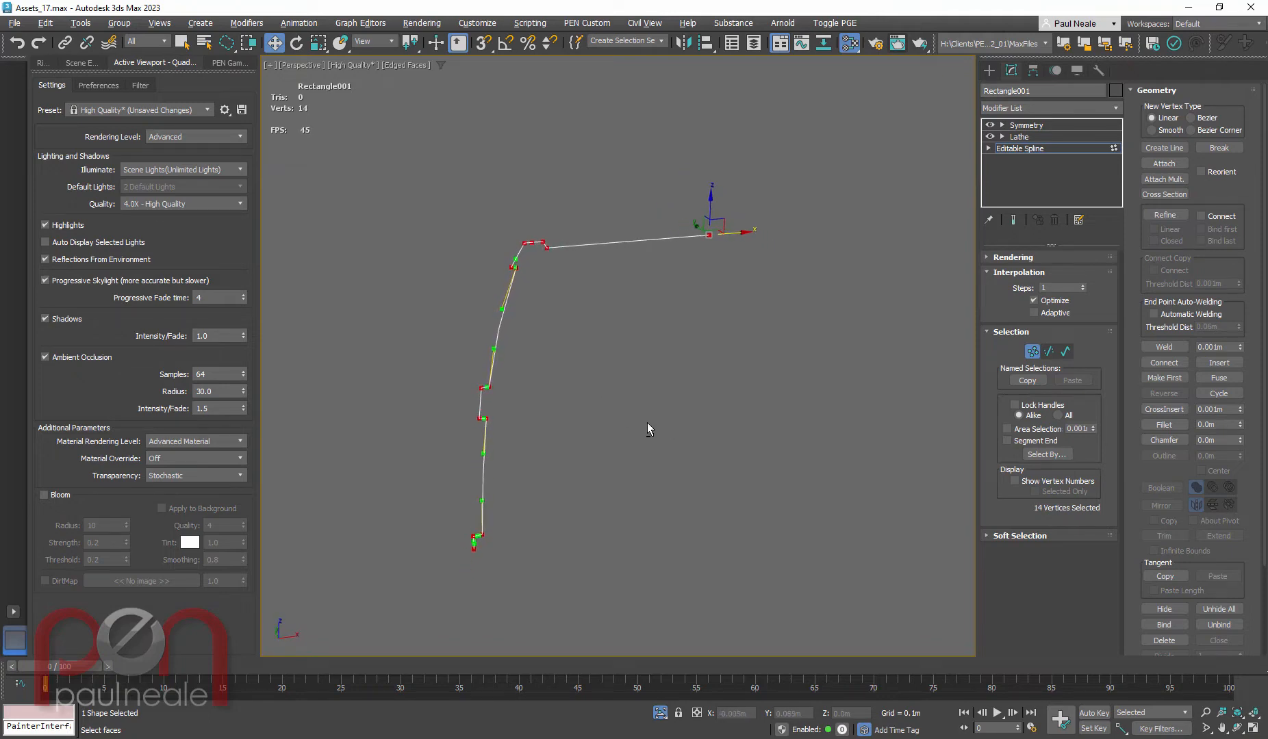
{"action": "middle_click_drag", "start_coordinate": [624, 450], "coordinate": [610, 431], "text": "alt"}
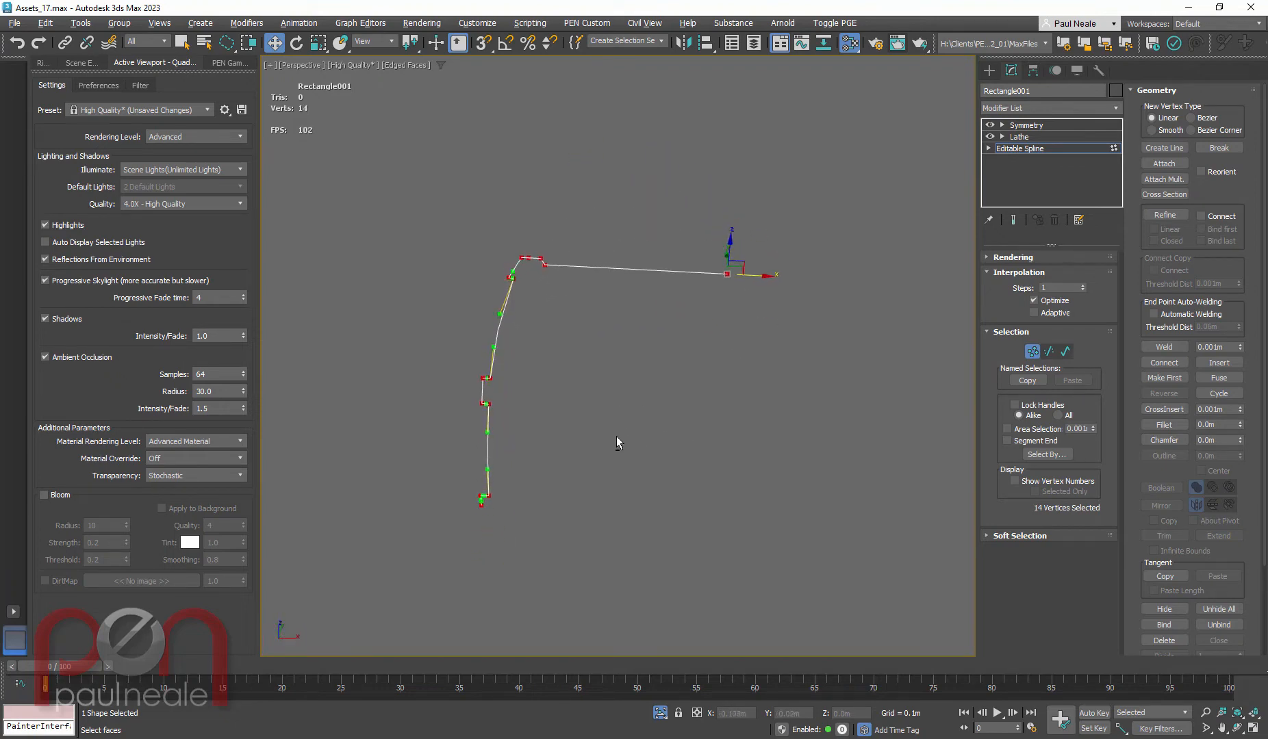
{"action": "middle_click_drag", "start_coordinate": [617, 442], "coordinate": [642, 420], "text": "alt"}
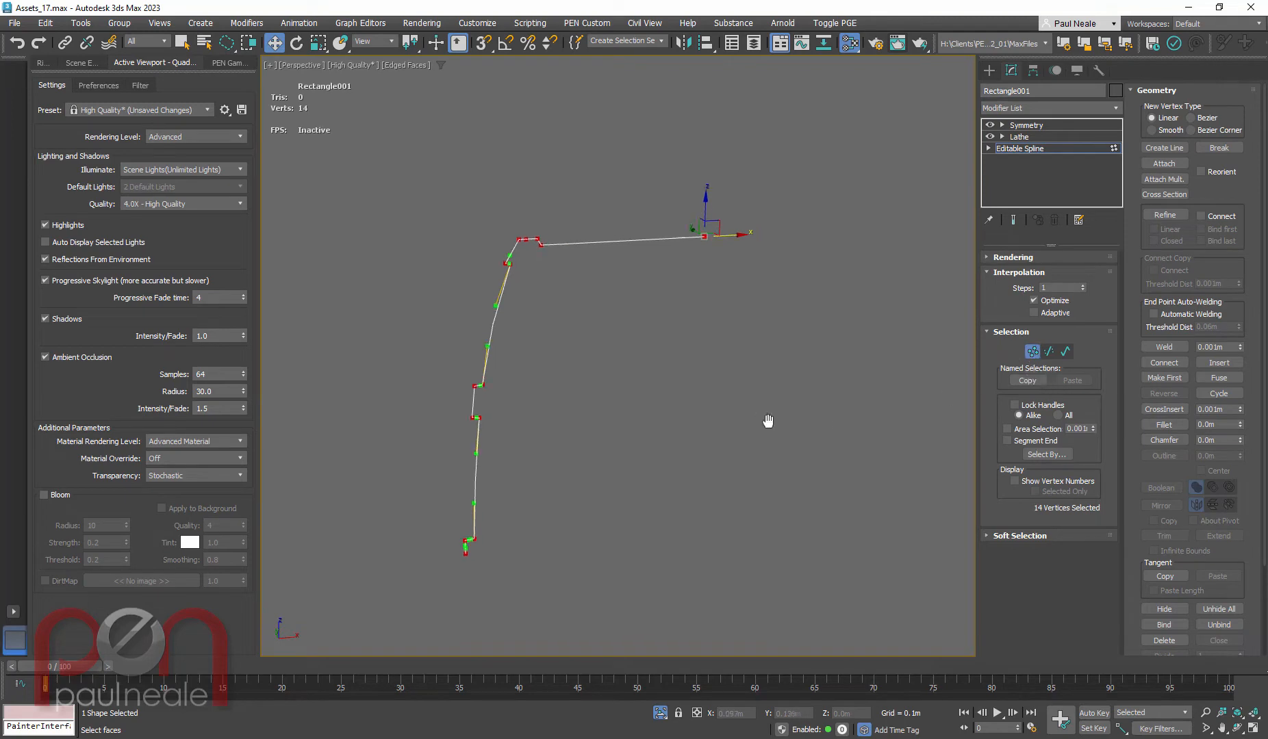
{"action": "key", "text": "1"}
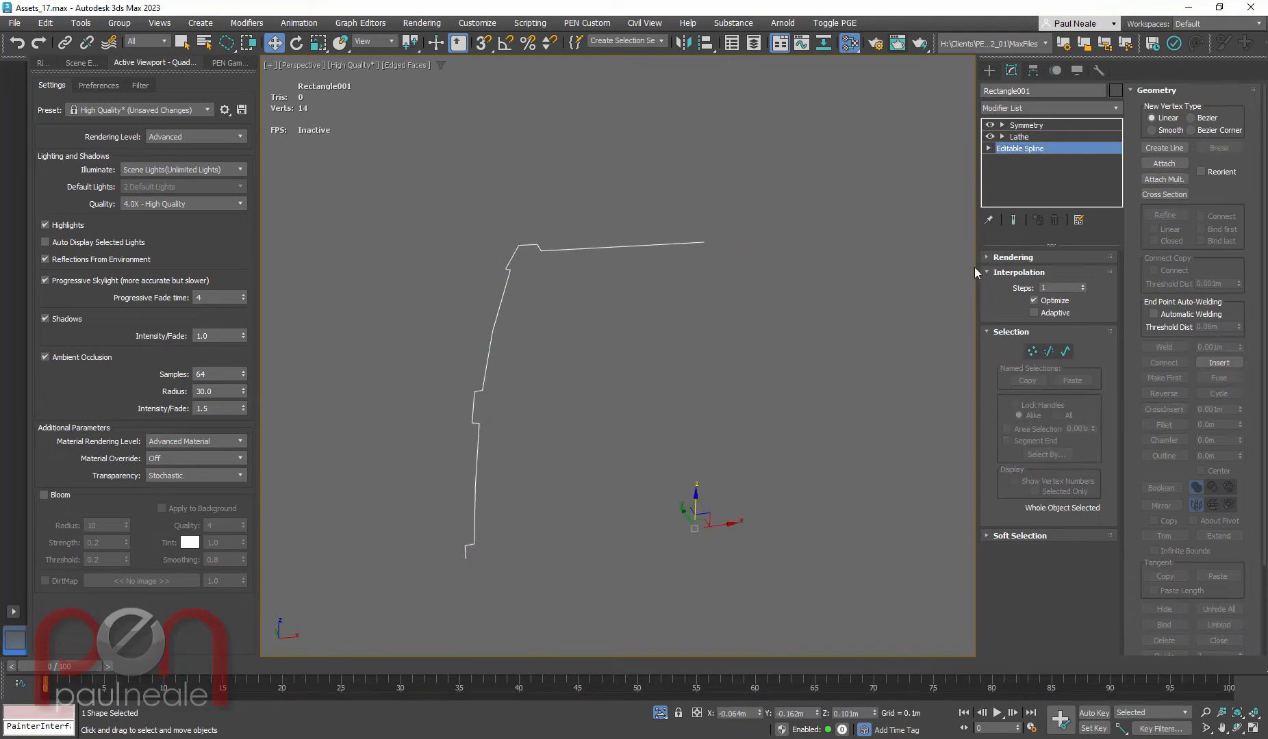
Step: Try a different sweep angle on the barrel's Lathe modifier, then restore 90 degrees with 3 segments
{"action": "left_click", "coordinate": [1020, 137]}
{"action": "middle_click_drag", "start_coordinate": [873, 330], "coordinate": [794, 370], "text": "alt"}
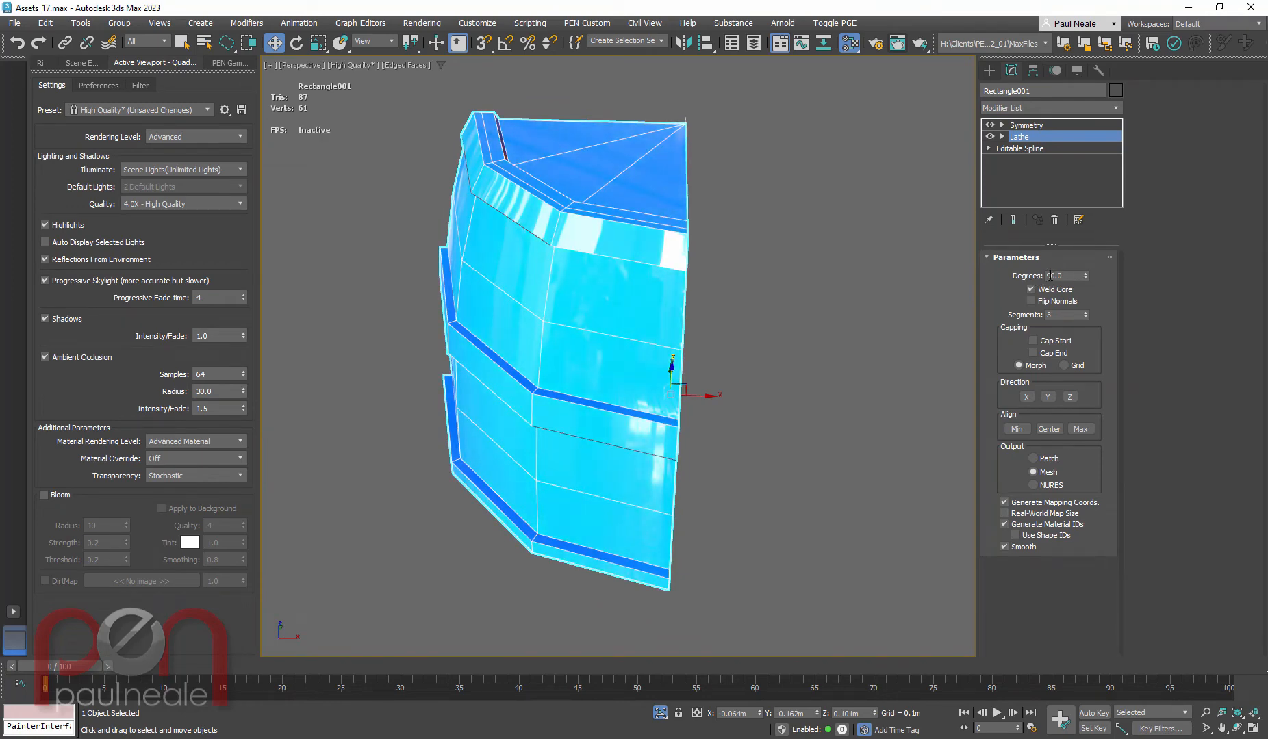
{"action": "mouse_move", "coordinate": [1086, 277]}
{"action": "left_mouse_down"}
{"action": "mouse_move", "coordinate": [1072, 202]}
{"action": "mouse_move", "coordinate": [1074, 266]}
{"action": "left_mouse_up"}
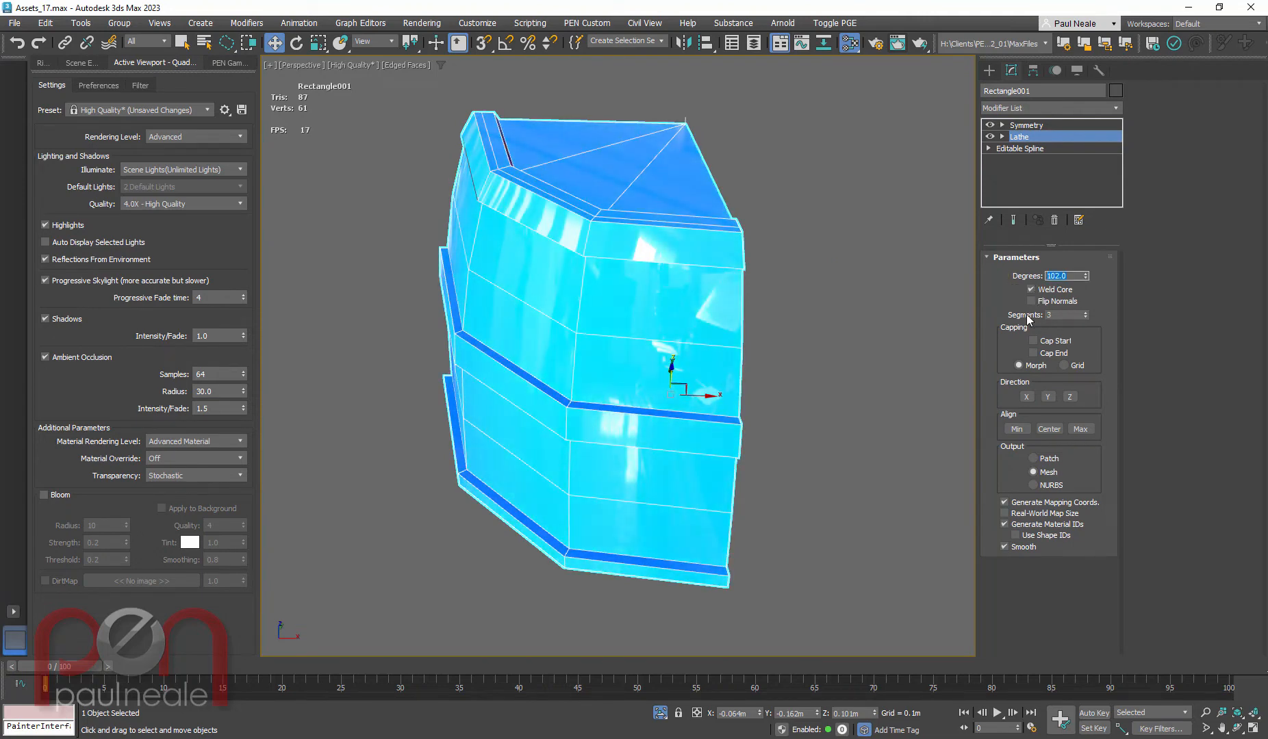
{"action": "key", "text": "Return"}
{"action": "middle_click_drag", "start_coordinate": [873, 356], "coordinate": [831, 354], "text": "alt"}
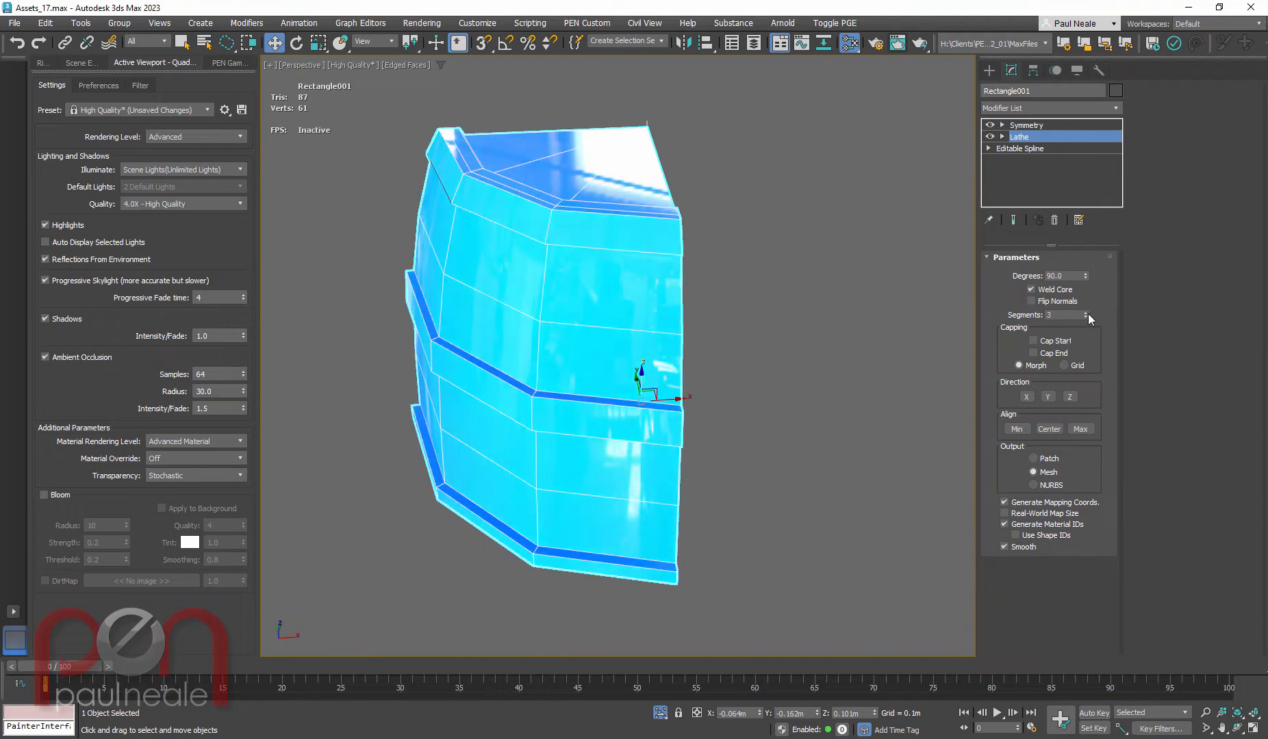
{"action": "left_click_drag", "start_coordinate": [1087, 314], "coordinate": [1088, 315]}
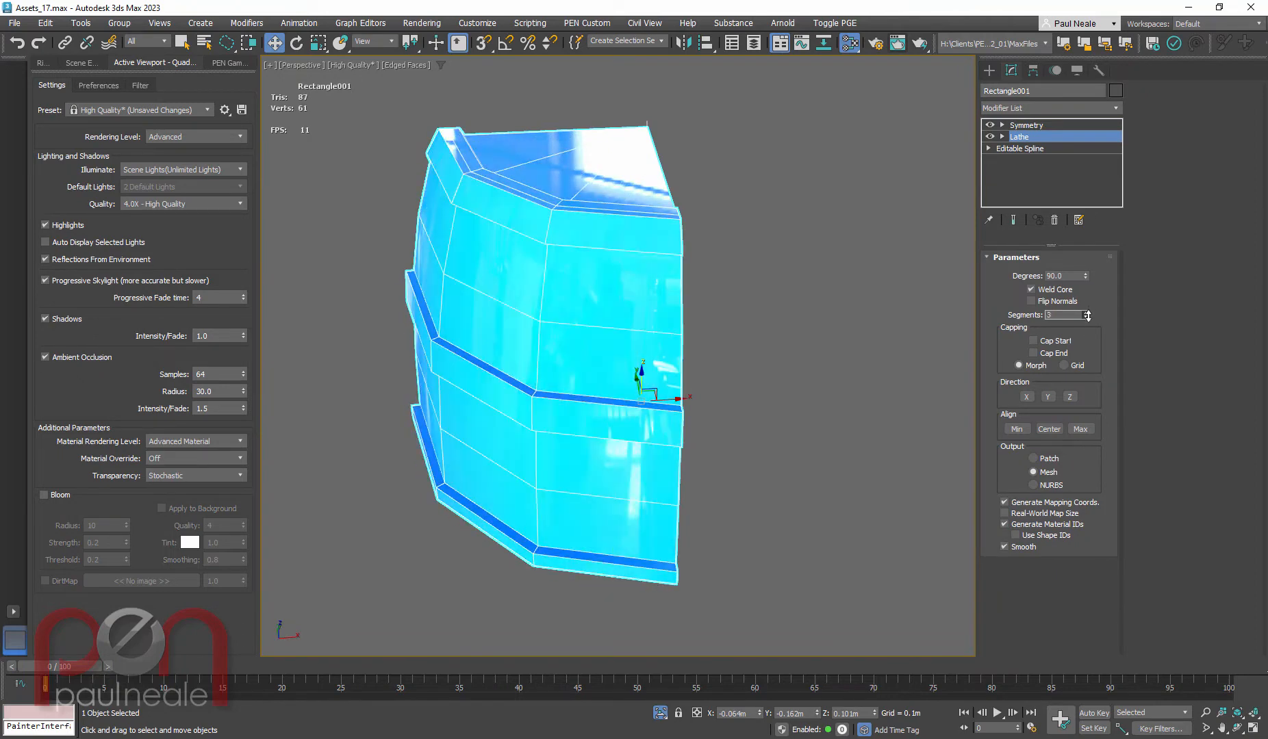
{"action": "mouse_move", "coordinate": [760, 390]}
{"action": "middle_mouse_down", "text": "alt"}
{"action": "mouse_move", "coordinate": [755, 304]}
{"action": "mouse_move", "coordinate": [727, 413]}
{"action": "mouse_move", "coordinate": [807, 373]}
{"action": "mouse_move", "coordinate": [757, 382]}
{"action": "middle_mouse_up", "text": "alt"}
{"action": "mouse_move", "coordinate": [663, 358]}
{"action": "middle_mouse_down", "text": "alt"}
{"action": "mouse_move", "coordinate": [652, 390]}
{"action": "mouse_move", "coordinate": [782, 300]}
{"action": "mouse_move", "coordinate": [698, 360]}
{"action": "mouse_move", "coordinate": [735, 388]}
{"action": "middle_mouse_up", "text": "alt"}
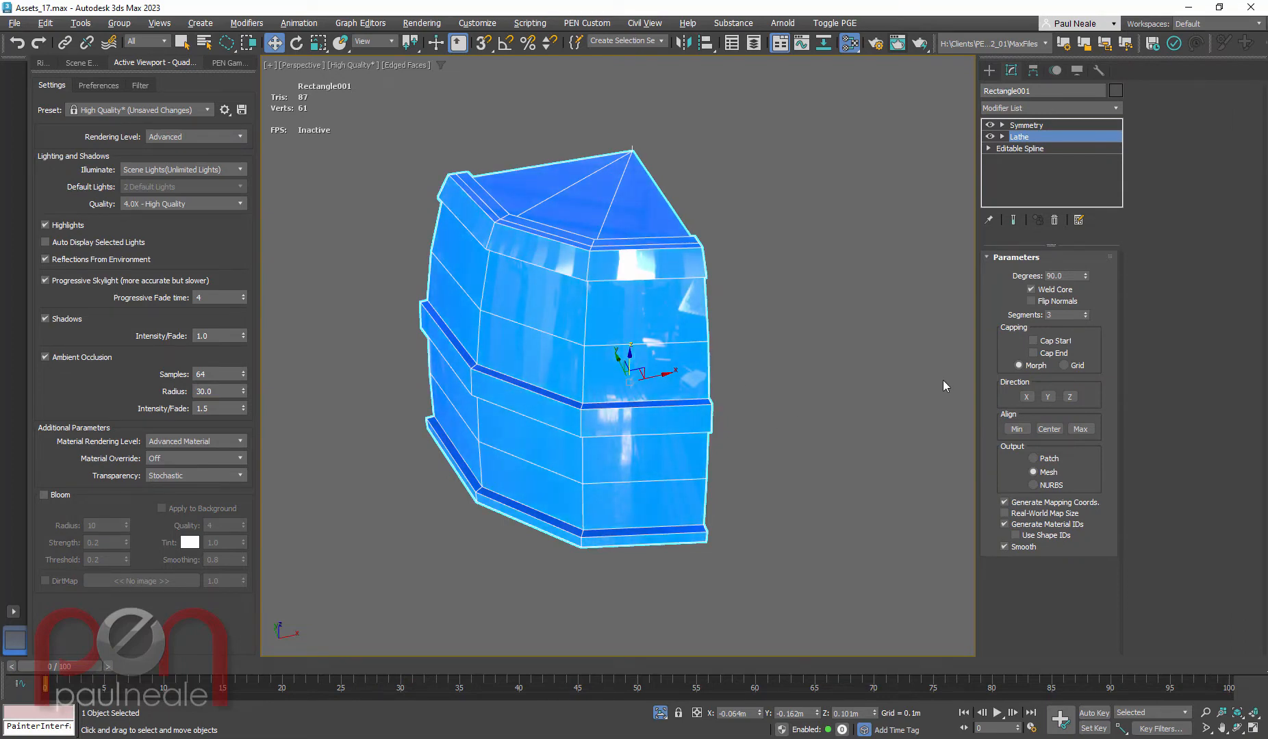
Step: Switch the Symmetry modifier's X, Y and Z mirror axes off and back on to compare the mirrored geometry
{"action": "left_click", "coordinate": [1041, 128]}
{"action": "middle_click_drag", "start_coordinate": [870, 408], "coordinate": [773, 413], "text": "alt"}
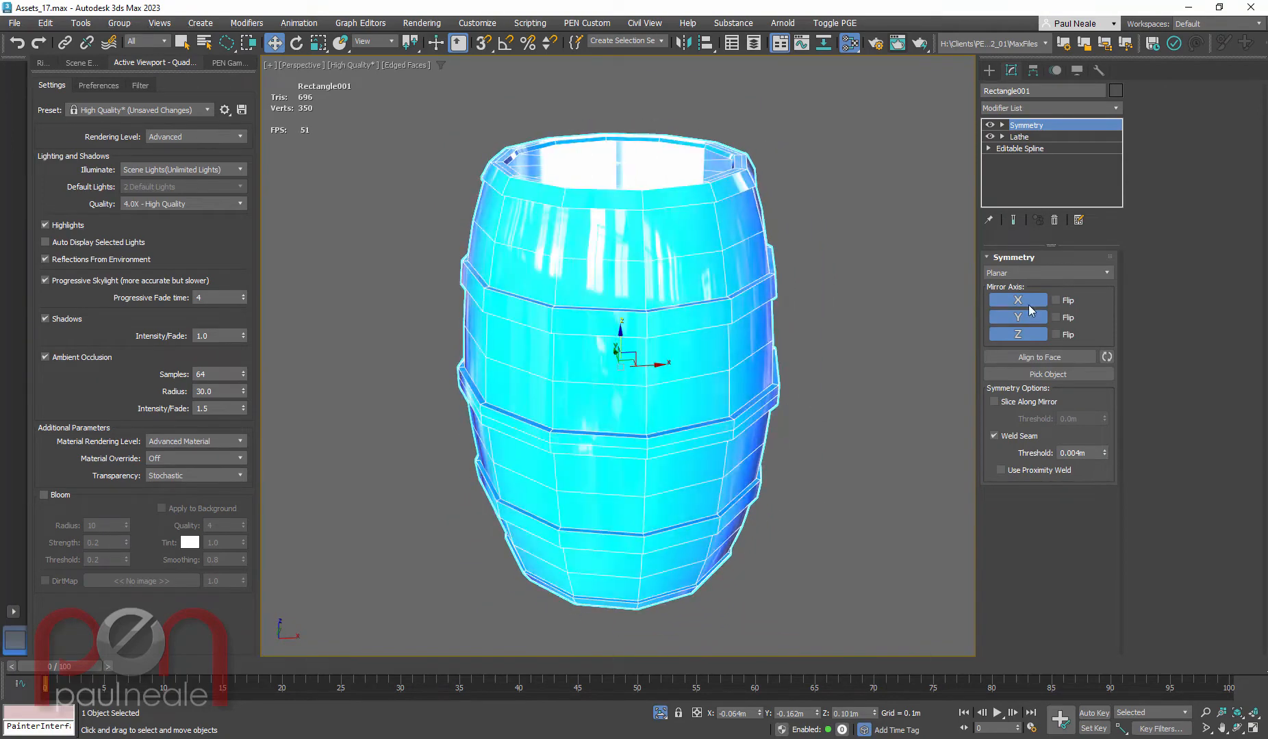
{"action": "left_click", "coordinate": [1018, 334]}
{"action": "left_click", "coordinate": [1026, 316]}
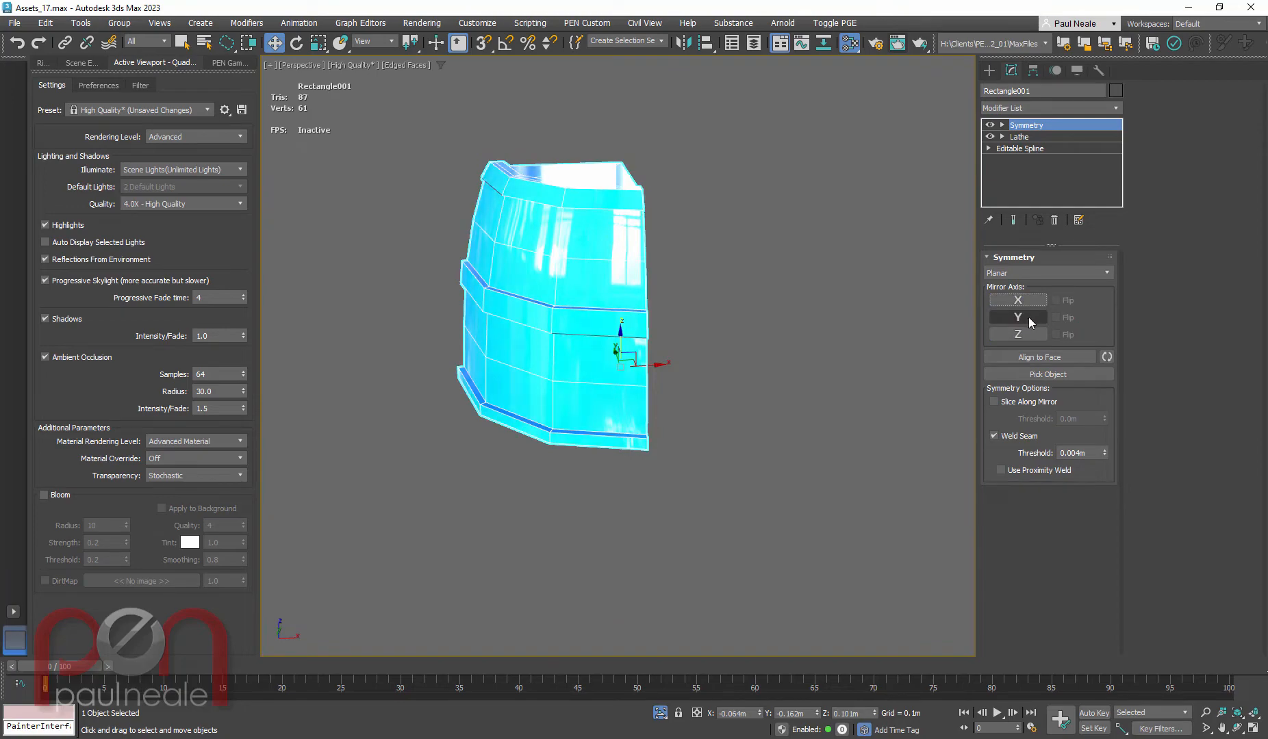
{"action": "left_click", "coordinate": [1026, 317]}
{"action": "left_click", "coordinate": [1024, 334]}
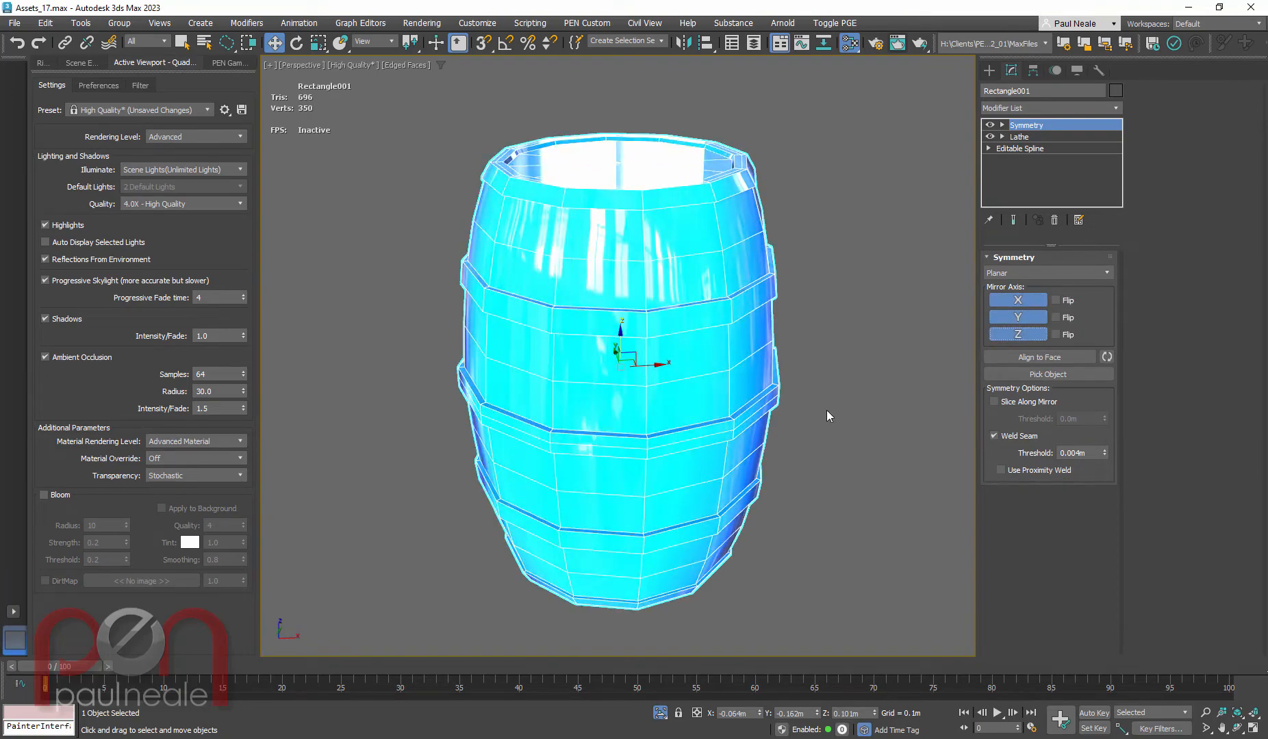
{"action": "mouse_move", "coordinate": [826, 410]}
{"action": "middle_mouse_down", "text": "alt"}
{"action": "mouse_move", "coordinate": [757, 463]}
{"action": "mouse_move", "coordinate": [747, 342]}
{"action": "mouse_move", "coordinate": [692, 380]}
{"action": "mouse_move", "coordinate": [634, 366]}
{"action": "mouse_move", "coordinate": [685, 424]}
{"action": "mouse_move", "coordinate": [696, 400]}
{"action": "middle_mouse_up", "text": "alt"}
Step: Compare the spline profile with its Lathe result and examine the Lathe modifier's mapping coordinates option
{"action": "left_click", "coordinate": [1027, 149]}
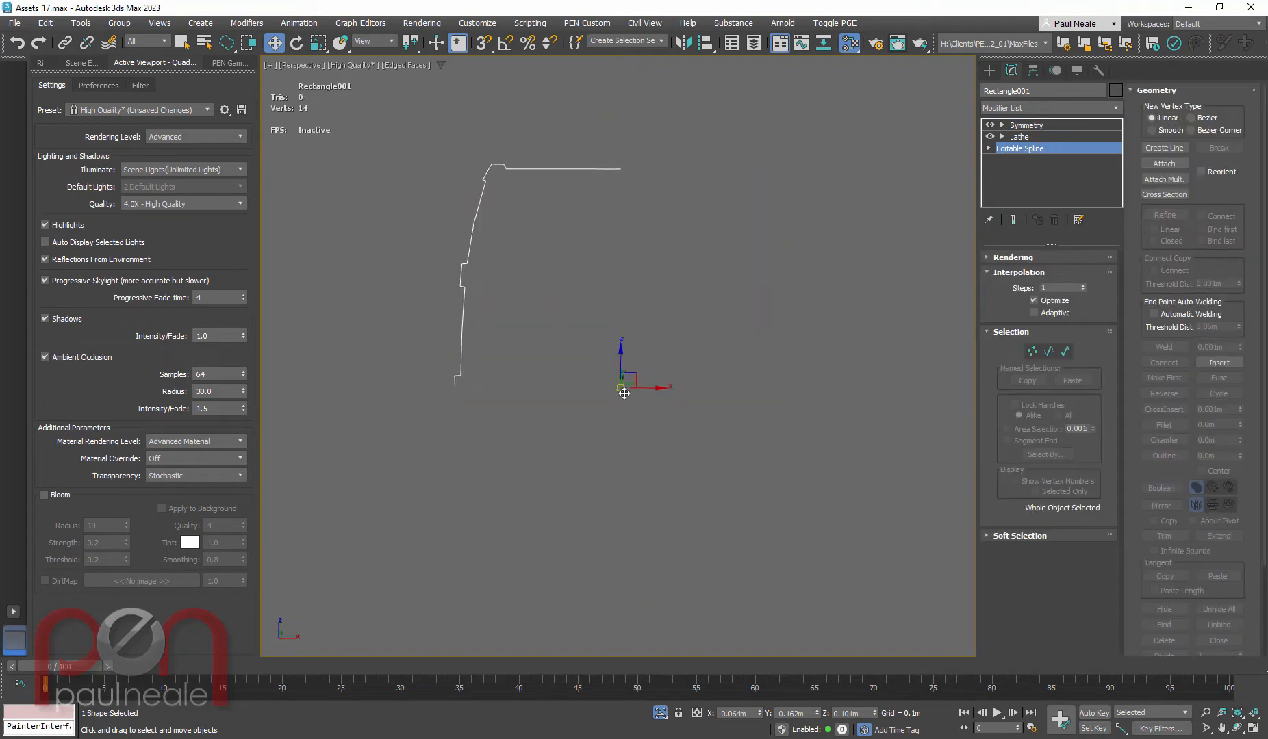
{"action": "key", "text": "1"}
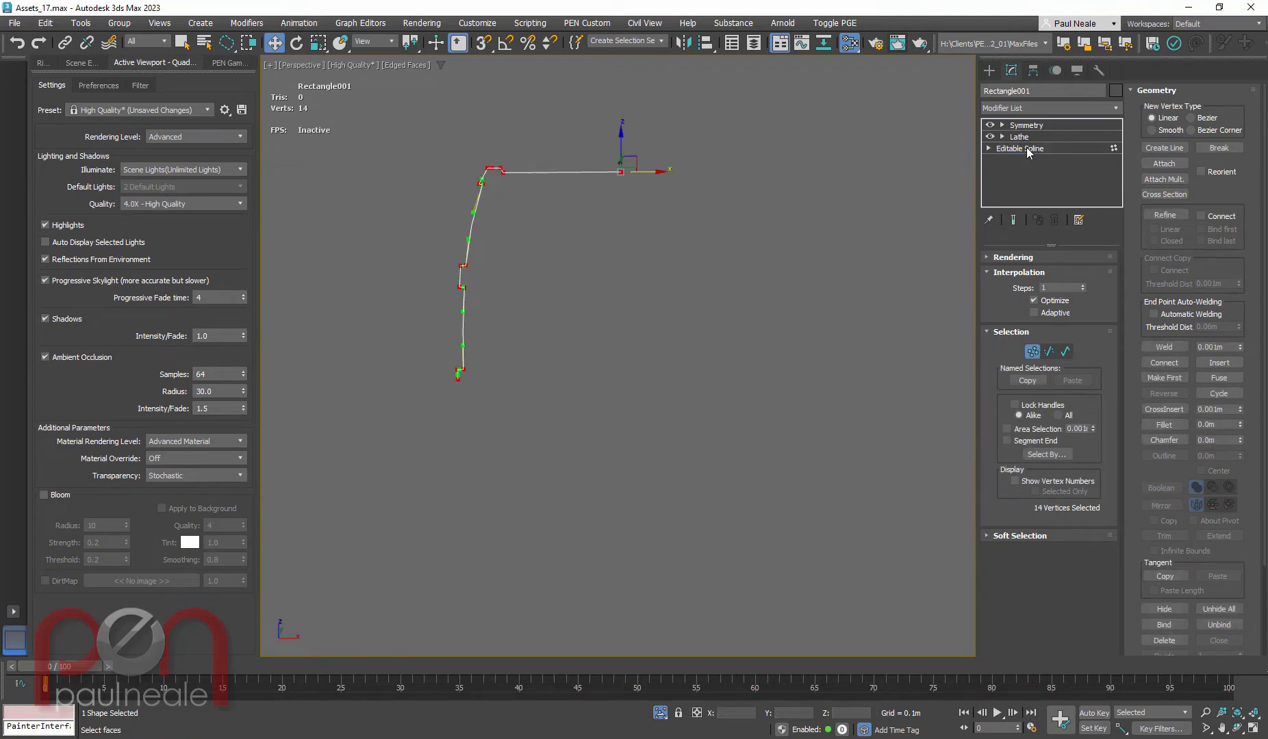
{"action": "left_click", "coordinate": [1040, 137]}
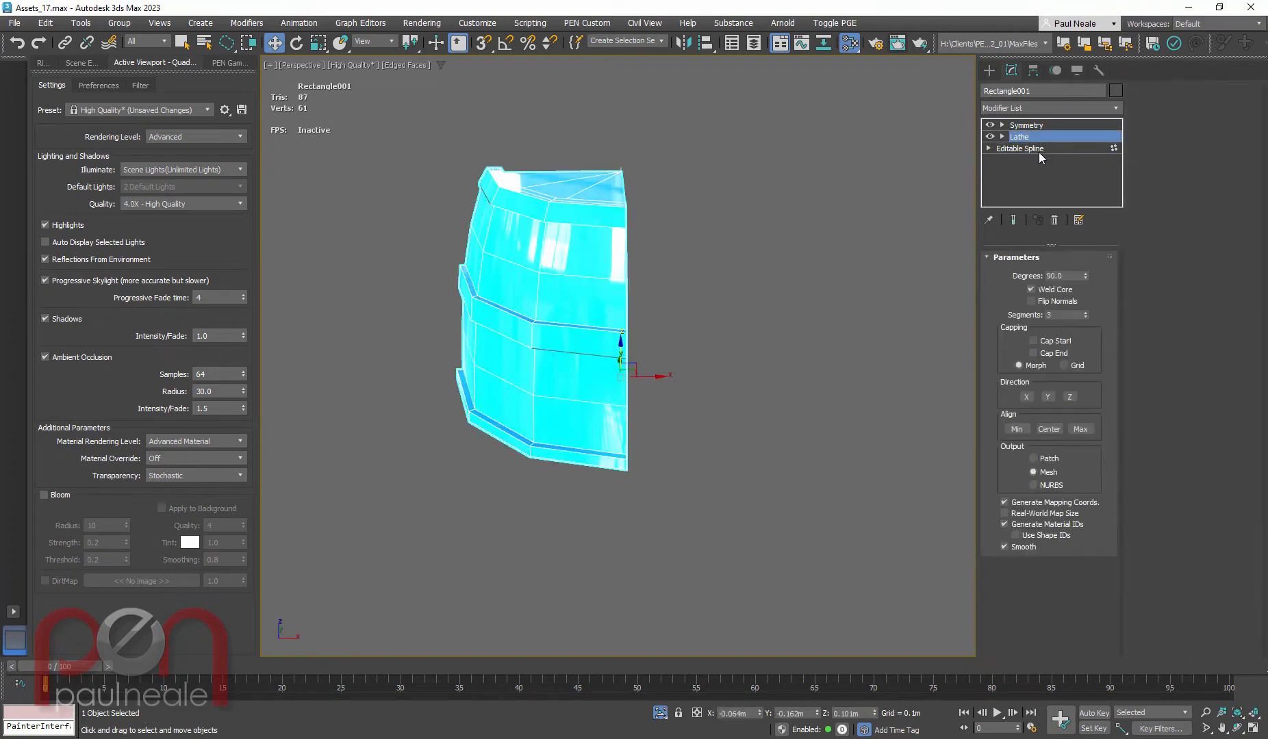
{"action": "left_click", "coordinate": [1027, 148]}
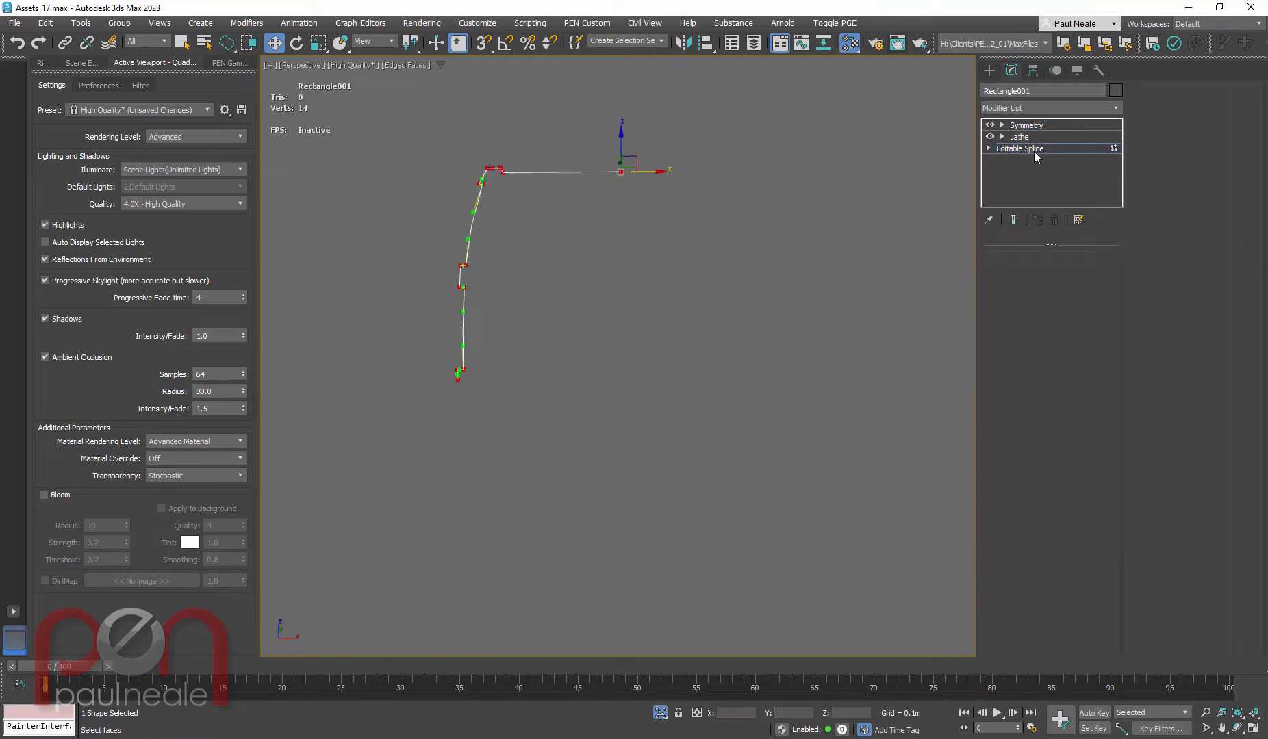
{"action": "left_click", "coordinate": [1040, 138]}
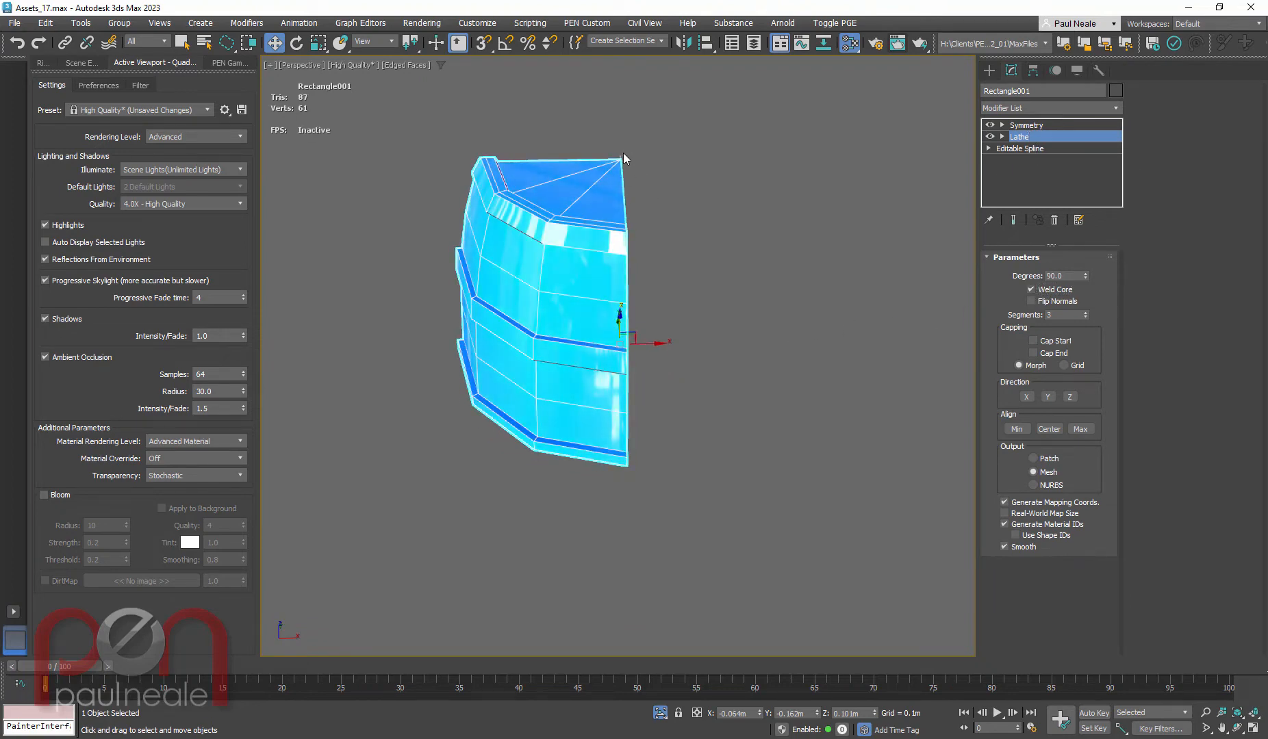
{"action": "mouse_move", "coordinate": [623, 153]}
{"action": "middle_mouse_down", "text": "alt"}
{"action": "mouse_move", "coordinate": [709, 244]}
{"action": "mouse_move", "coordinate": [698, 306]}
{"action": "mouse_move", "coordinate": [710, 329]}
{"action": "mouse_move", "coordinate": [634, 277]}
{"action": "mouse_move", "coordinate": [694, 302]}
{"action": "mouse_move", "coordinate": [684, 310]}
{"action": "middle_mouse_up", "text": "alt"}
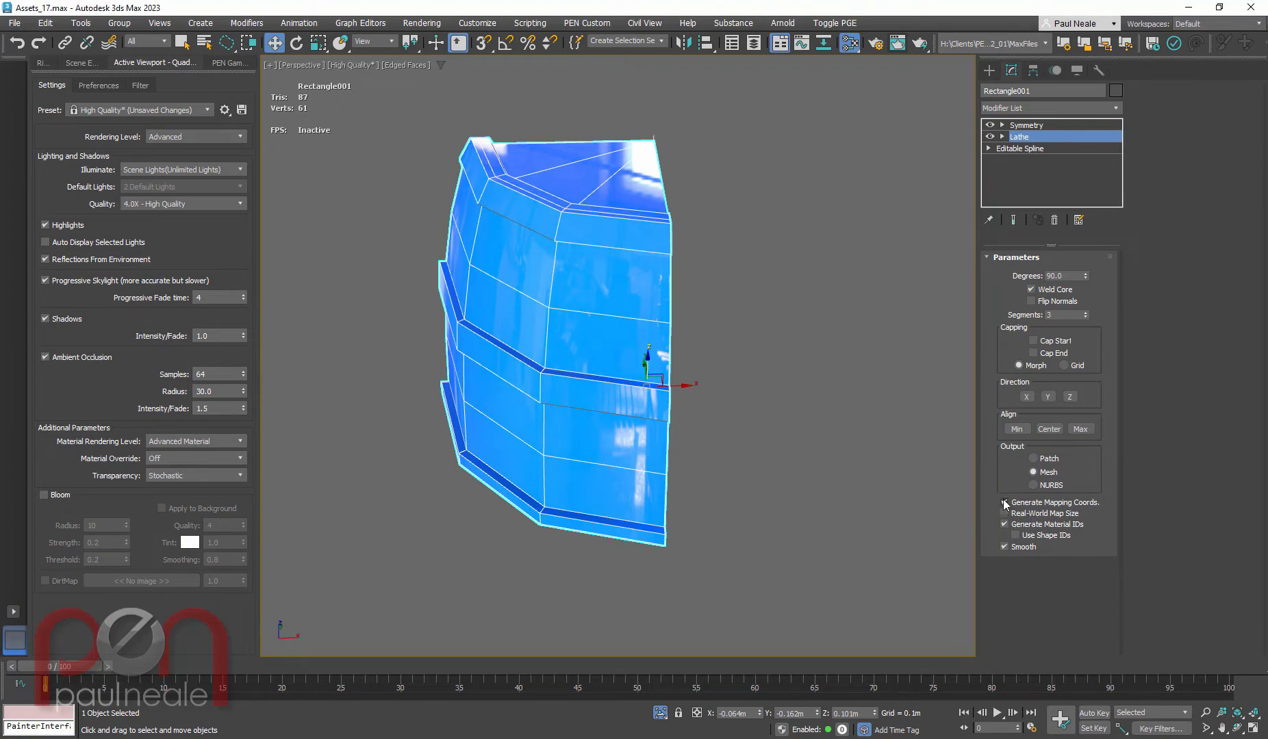
{"action": "mouse_move", "coordinate": [776, 422]}
{"action": "middle_mouse_down", "text": "alt"}
{"action": "mouse_move", "coordinate": [774, 336]}
{"action": "mouse_move", "coordinate": [760, 427]}
{"action": "mouse_move", "coordinate": [780, 439]}
{"action": "mouse_move", "coordinate": [802, 418]}
{"action": "mouse_move", "coordinate": [785, 404]}
{"action": "middle_mouse_up", "text": "alt"}
Step: Add an Unwrap UVW modifier above Symmetry on the barrel
{"action": "left_click", "coordinate": [1030, 126]}
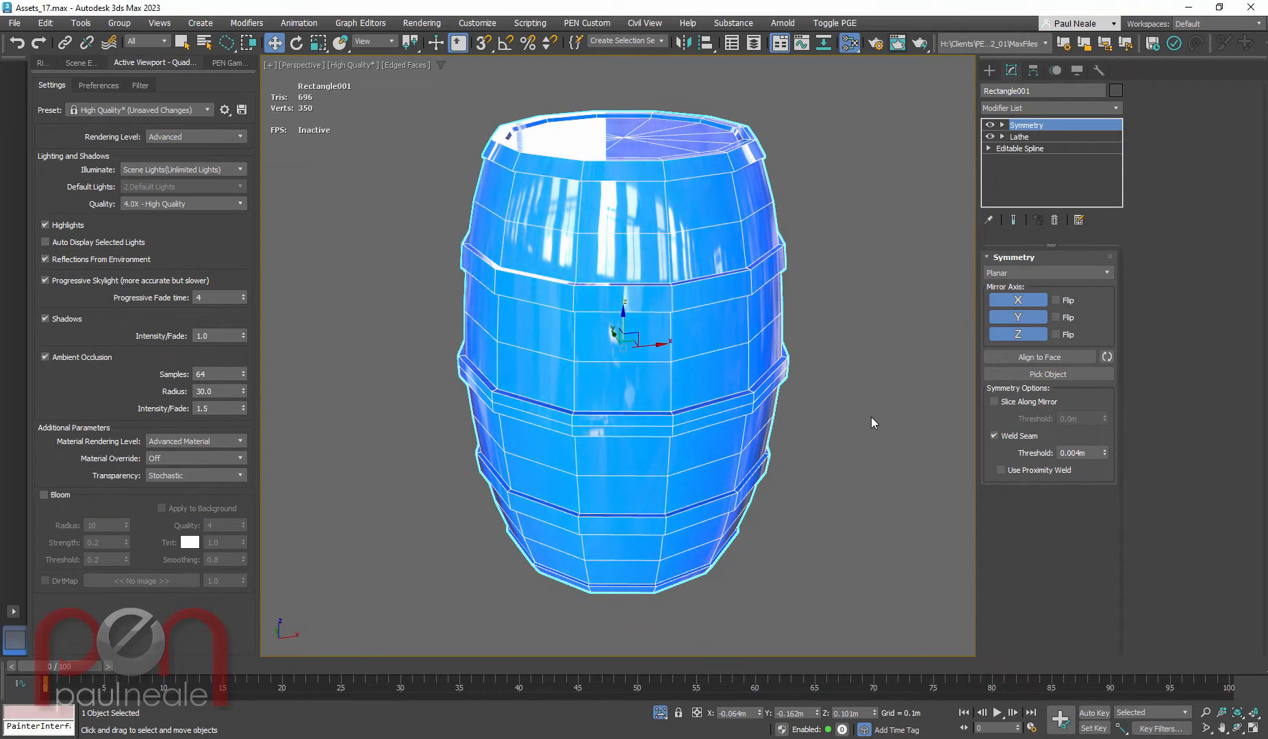
{"action": "type", "text": "x"}
{"action": "type", "text": "unwr"}
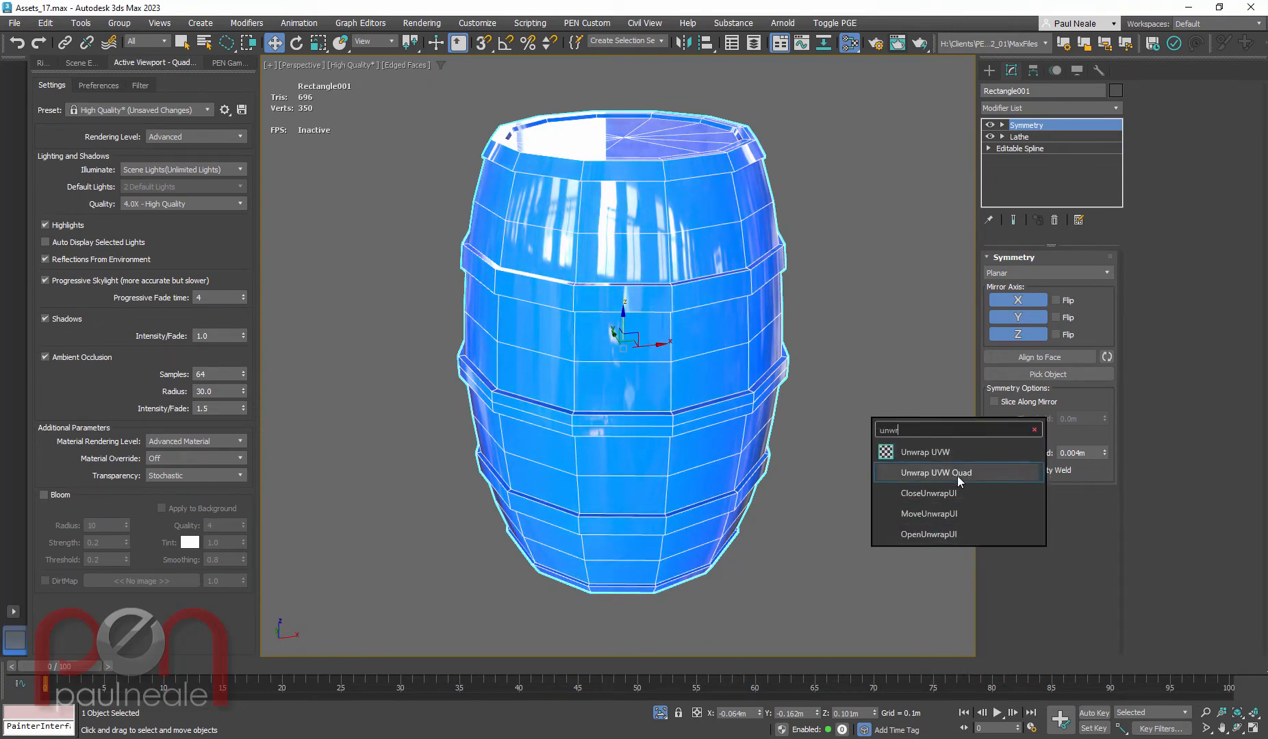
{"action": "left_click", "coordinate": [927, 451]}
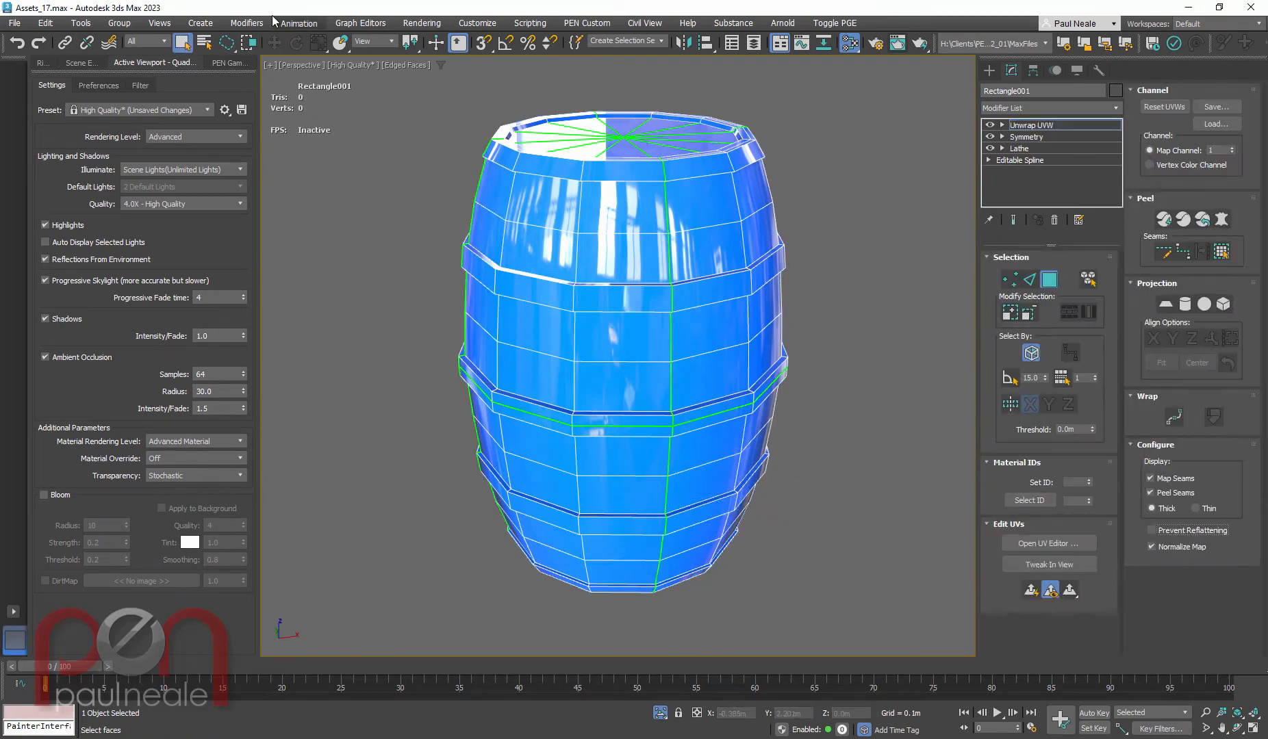
Step: Look up the Unwrap UVW modifier among the UV coordinate modifiers and in the full modifier list
{"action": "left_click", "coordinate": [246, 23]}
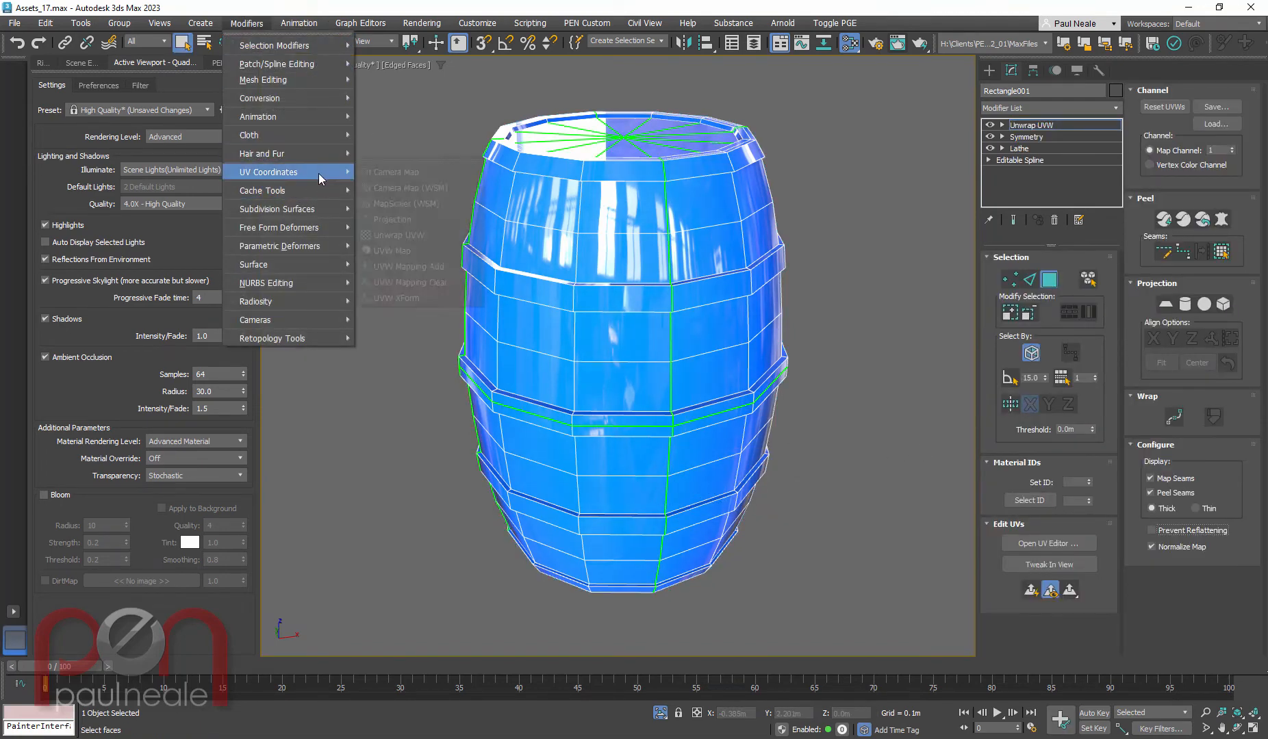
{"action": "mouse_move", "coordinate": [318, 174]}
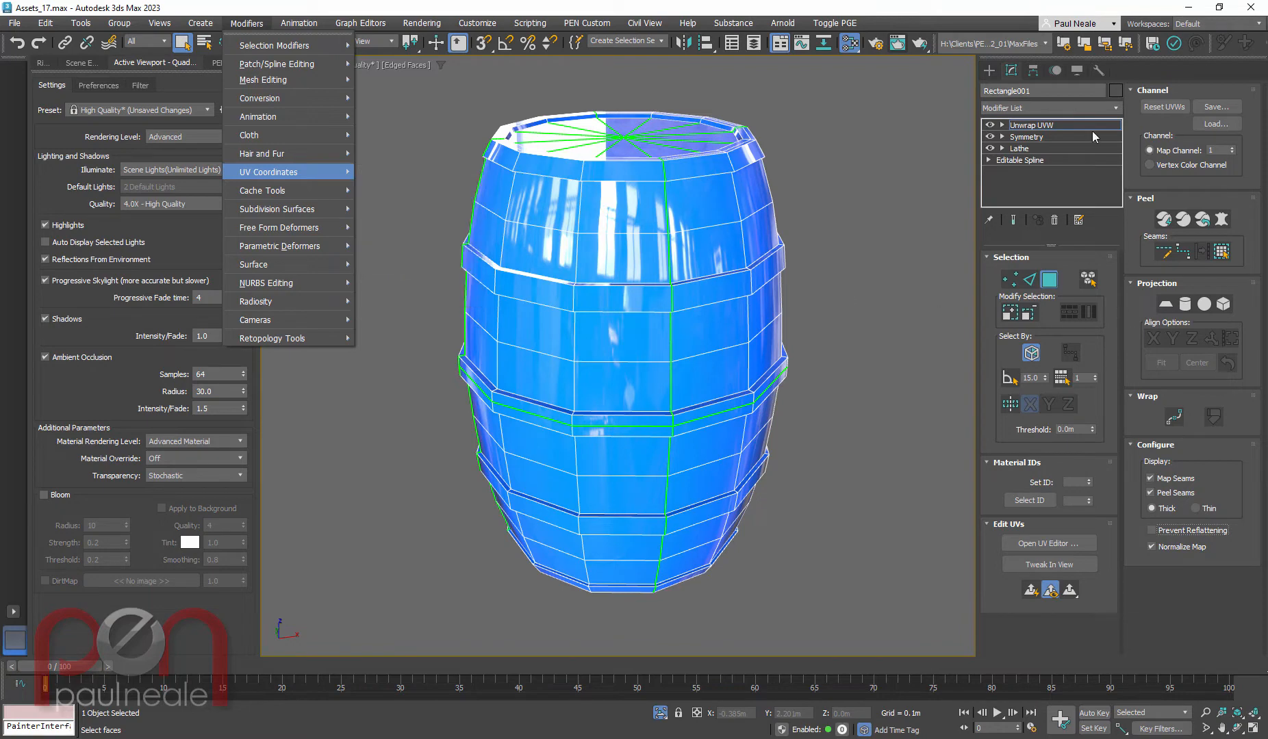
{"action": "left_click", "coordinate": [1115, 108]}
{"action": "left_click", "coordinate": [1115, 109]}
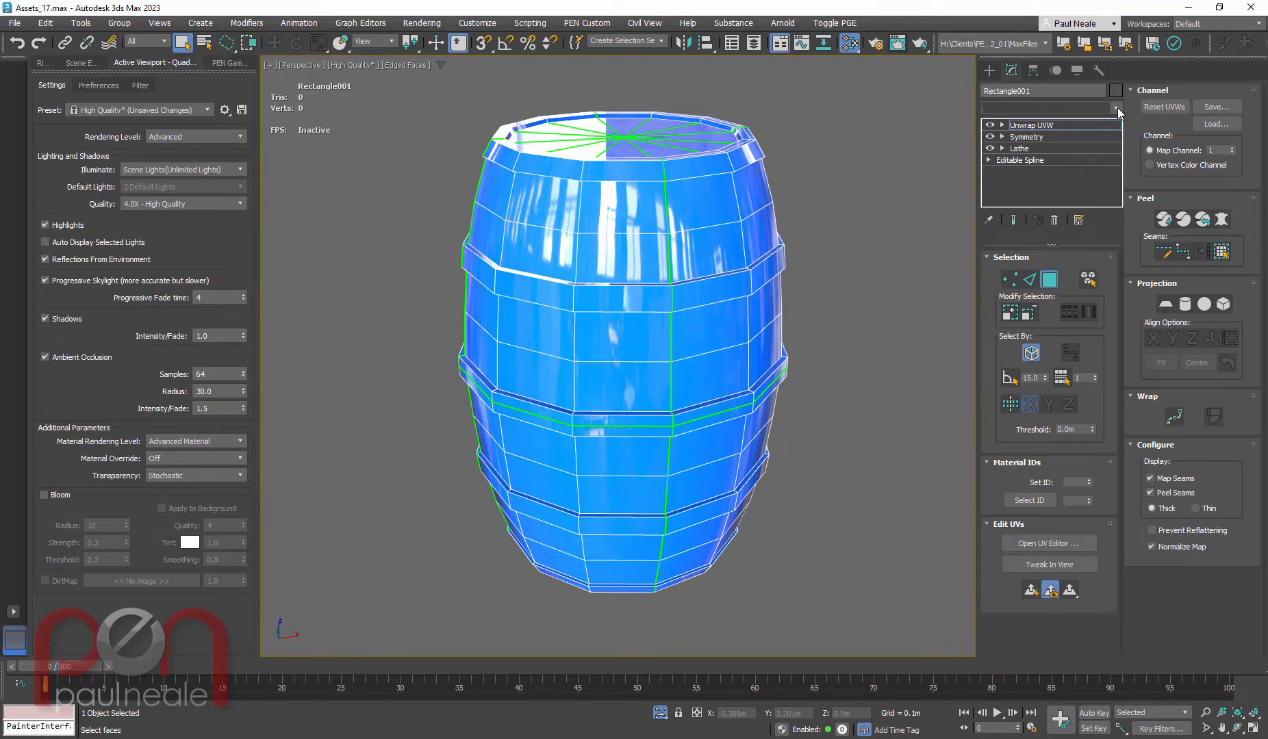
{"action": "left_click", "coordinate": [1081, 108]}
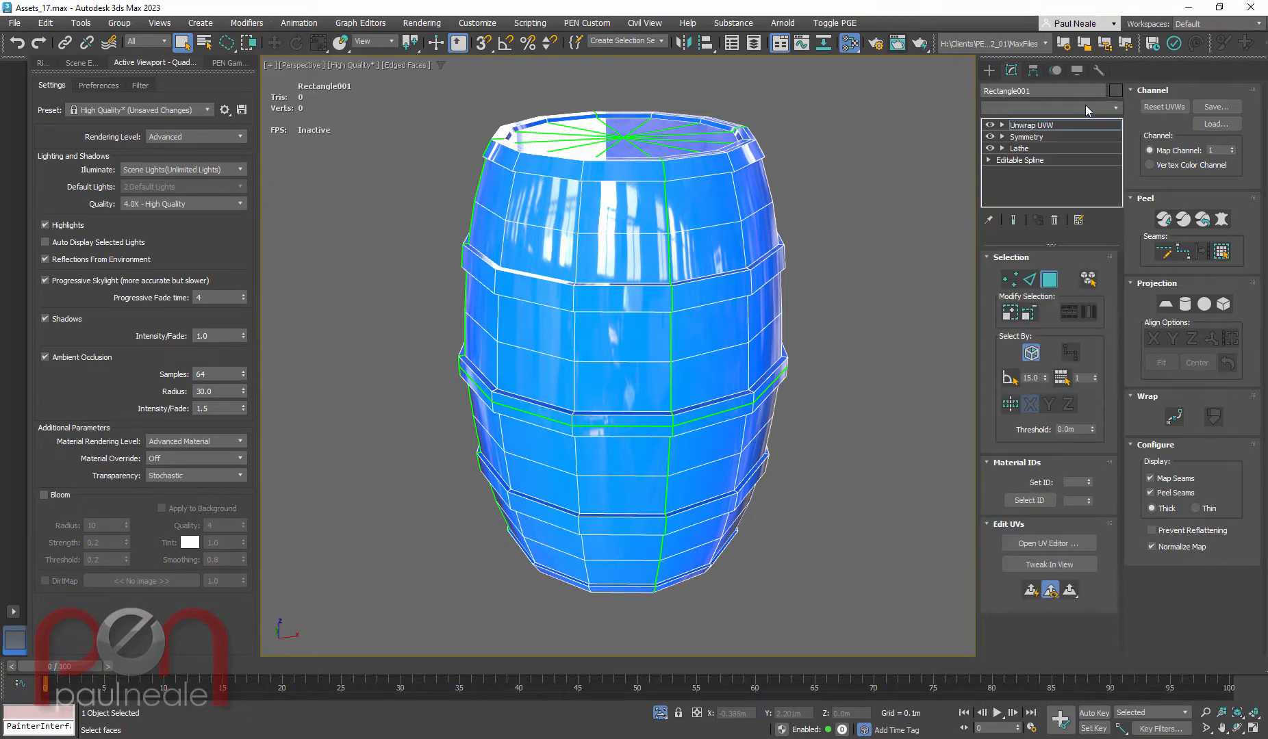
{"action": "left_click", "coordinate": [1086, 108]}
{"action": "scroll", "coordinate": [1088, 108], "scroll_direction": "up", "scroll_amount": 1}
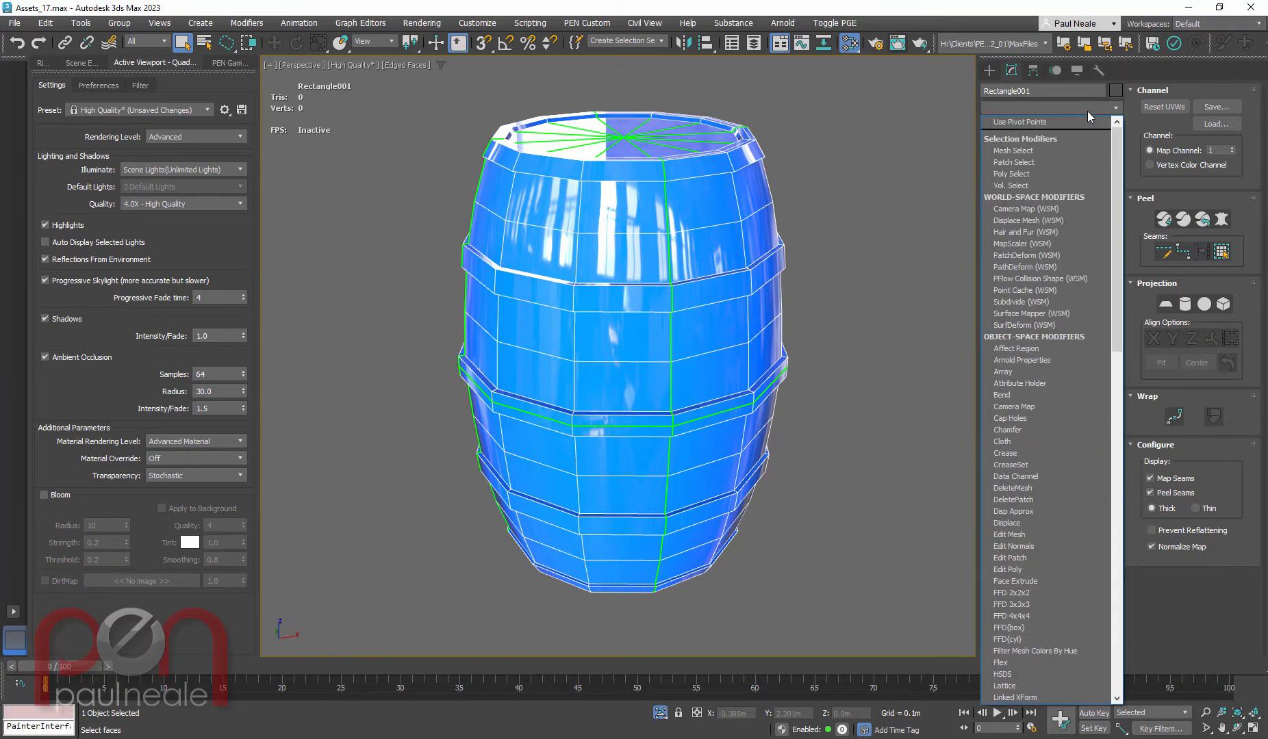
{"action": "key", "text": "u"}
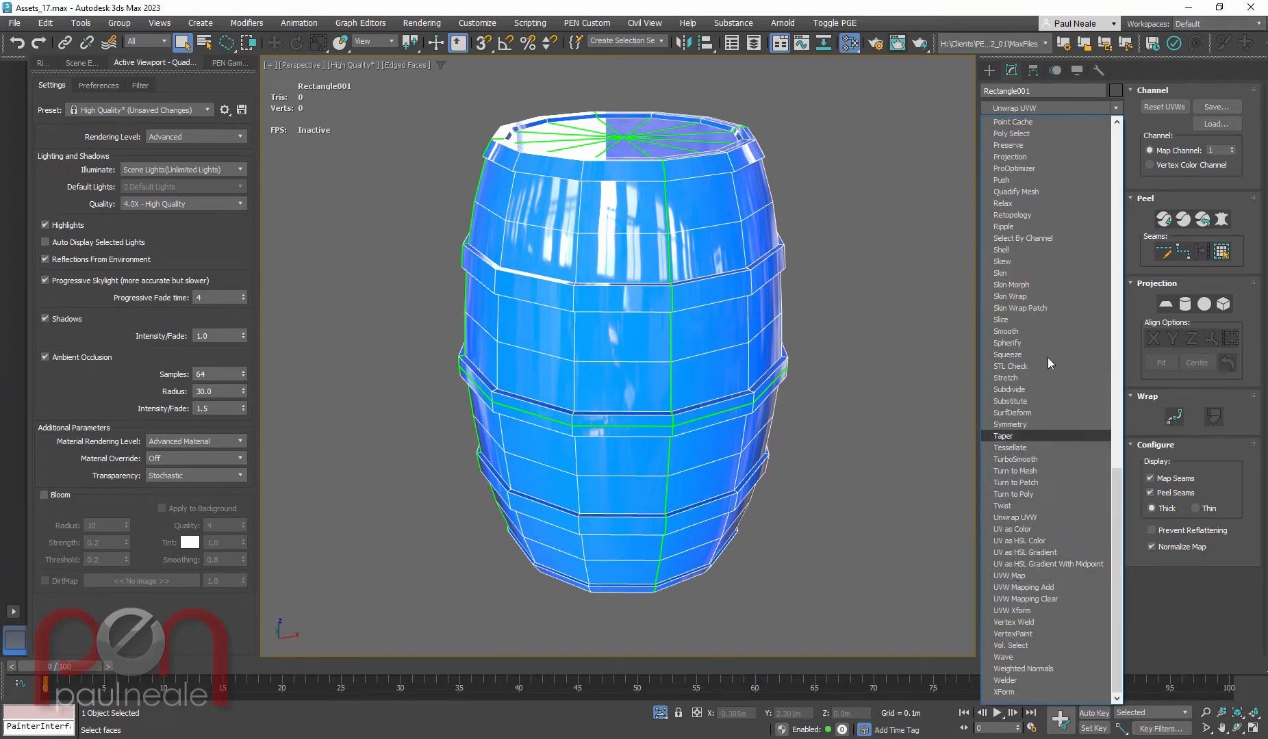
{"action": "left_click", "coordinate": [1156, 71]}
Step: Examine the green map seams around the barrel and open its layout in the UV Editor
{"action": "middle_click_drag", "start_coordinate": [774, 427], "coordinate": [749, 452]}
{"action": "left_click", "coordinate": [789, 409]}
{"action": "mouse_move", "coordinate": [733, 298]}
{"action": "middle_mouse_down", "text": "alt"}
{"action": "mouse_move", "coordinate": [646, 259]}
{"action": "mouse_move", "coordinate": [815, 315]}
{"action": "middle_mouse_up", "text": "alt"}
{"action": "mouse_move", "coordinate": [924, 339]}
{"action": "middle_mouse_down", "text": "alt"}
{"action": "mouse_move", "coordinate": [816, 399]}
{"action": "mouse_move", "coordinate": [849, 404]}
{"action": "mouse_move", "coordinate": [727, 420]}
{"action": "middle_mouse_up", "text": "alt"}
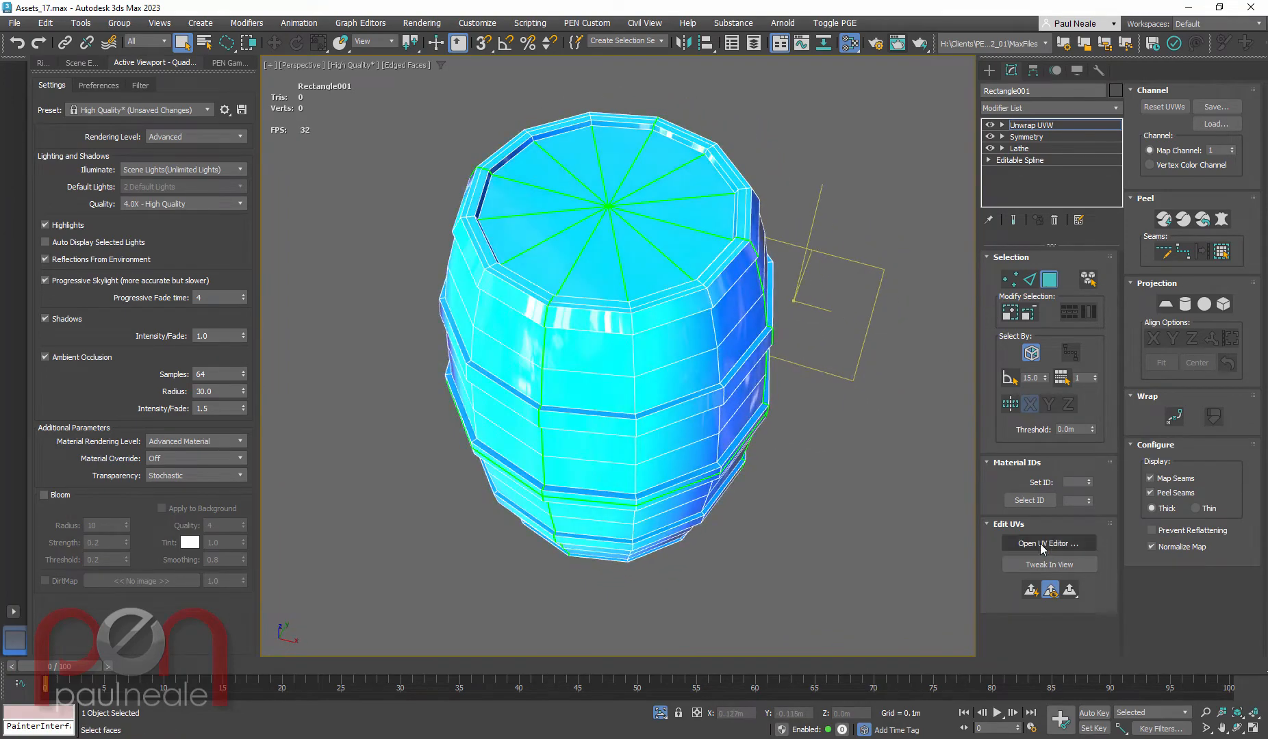
{"action": "left_click", "coordinate": [1049, 543]}
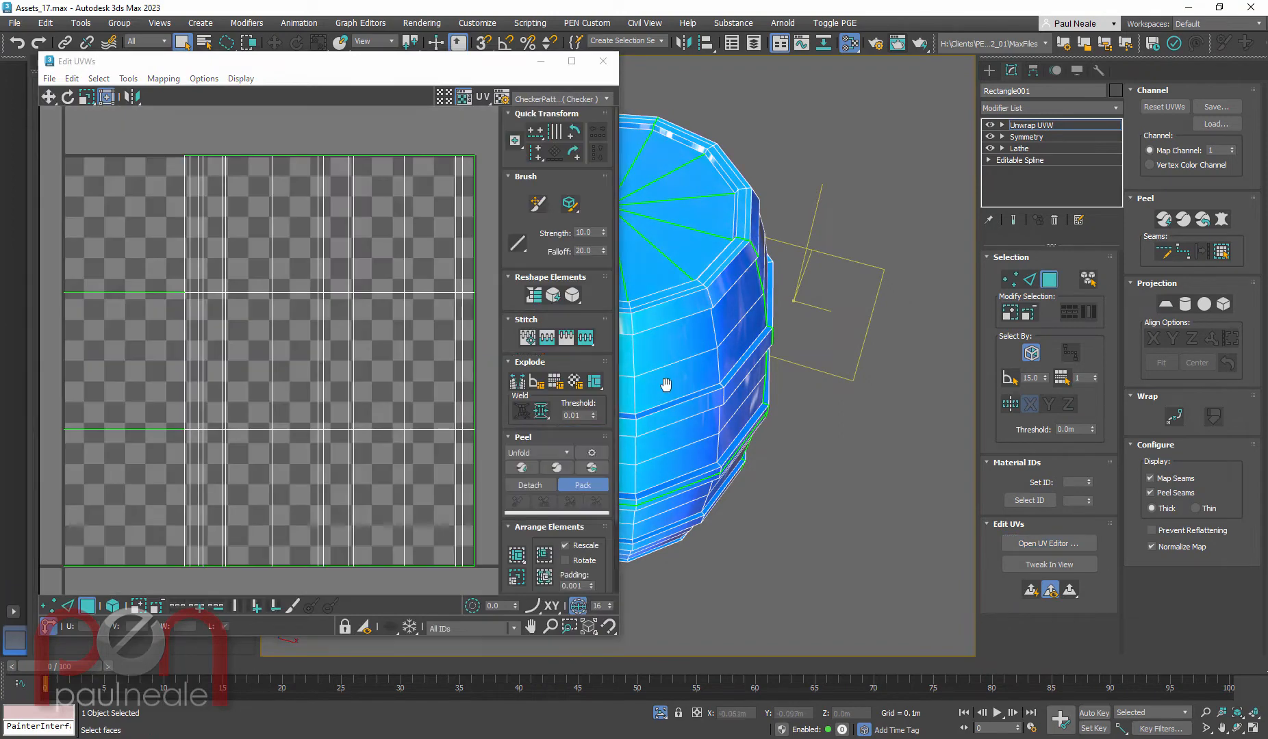
Step: Enable selection by element and pull the overlapping UV shells apart across the UV Editor
{"action": "mouse_move", "coordinate": [668, 382]}
{"action": "middle_mouse_down", "text": "alt"}
{"action": "mouse_move", "coordinate": [815, 408]}
{"action": "mouse_move", "coordinate": [799, 378]}
{"action": "middle_mouse_up", "text": "alt"}
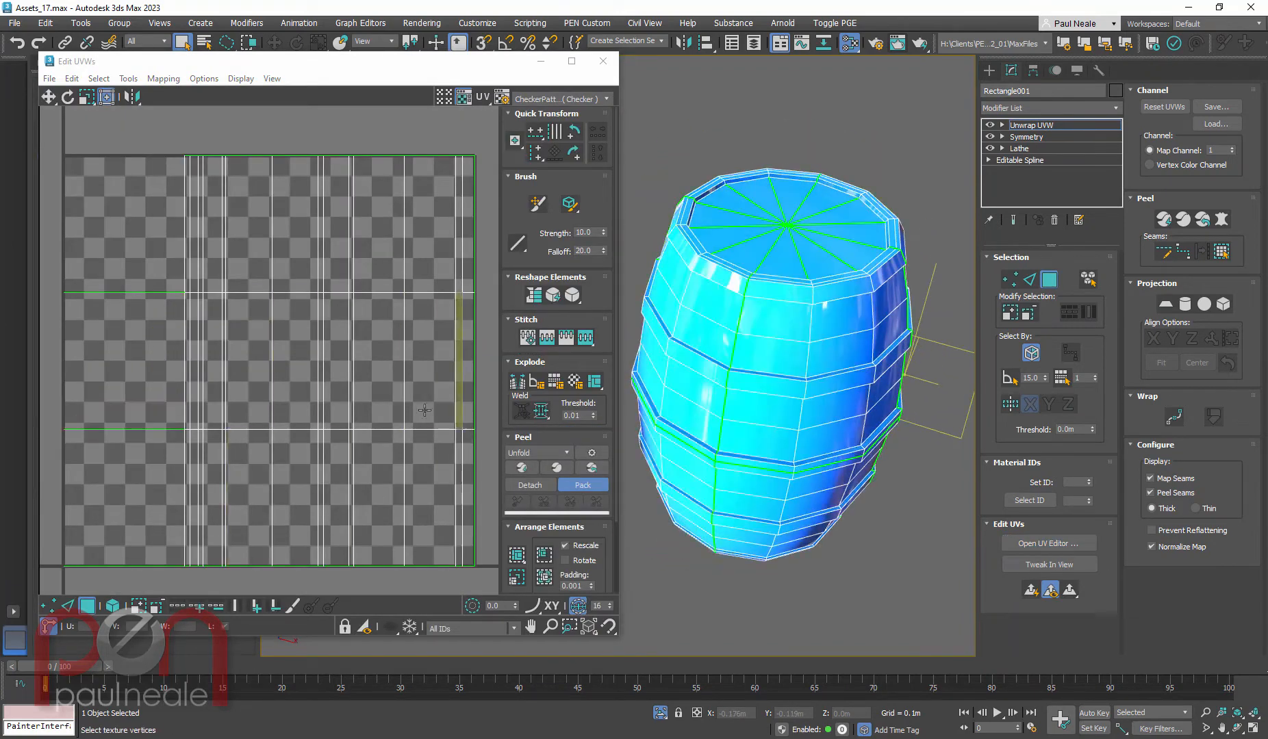
{"action": "scroll", "coordinate": [348, 419], "scroll_direction": "down", "scroll_amount": 3}
{"action": "middle_click_drag", "start_coordinate": [342, 421], "coordinate": [350, 421]}
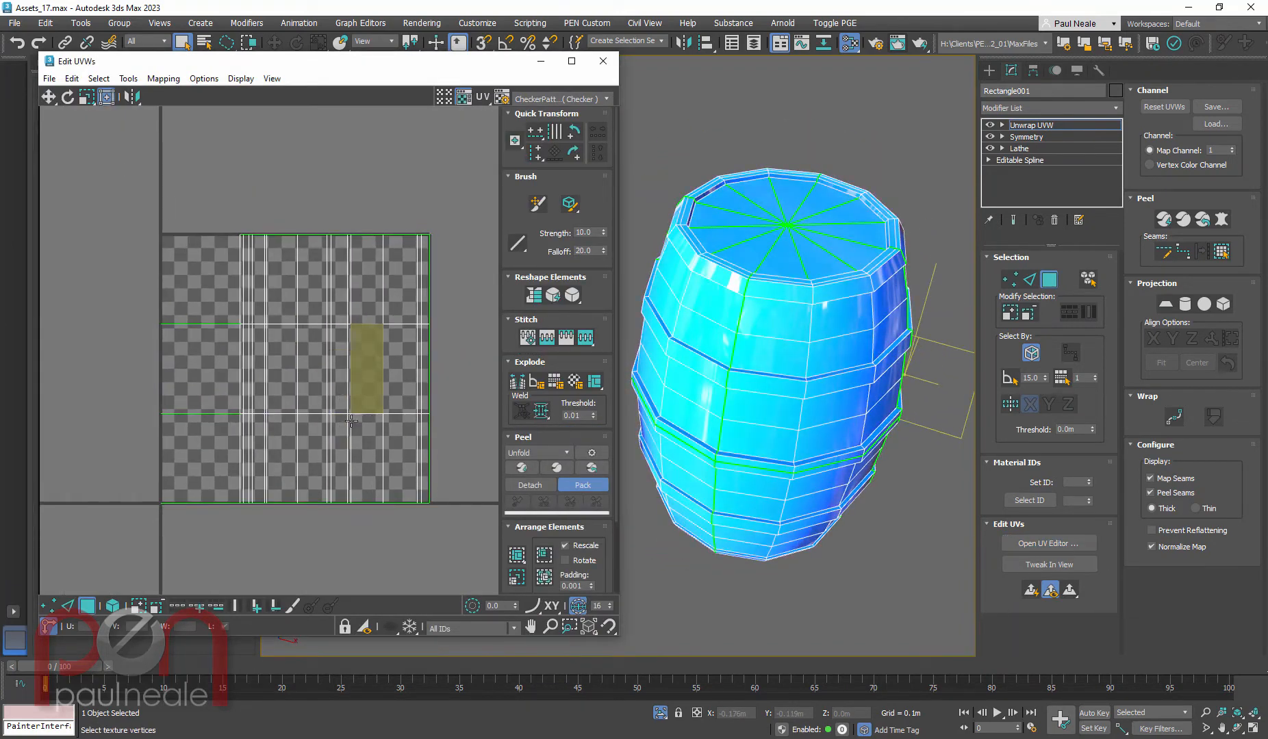
{"action": "left_click", "coordinate": [117, 608]}
{"action": "left_click_drag", "start_coordinate": [329, 484], "coordinate": [166, 179]}
{"action": "left_click_drag", "start_coordinate": [326, 387], "coordinate": [471, 258]}
{"action": "left_click_drag", "start_coordinate": [286, 443], "coordinate": [114, 530]}
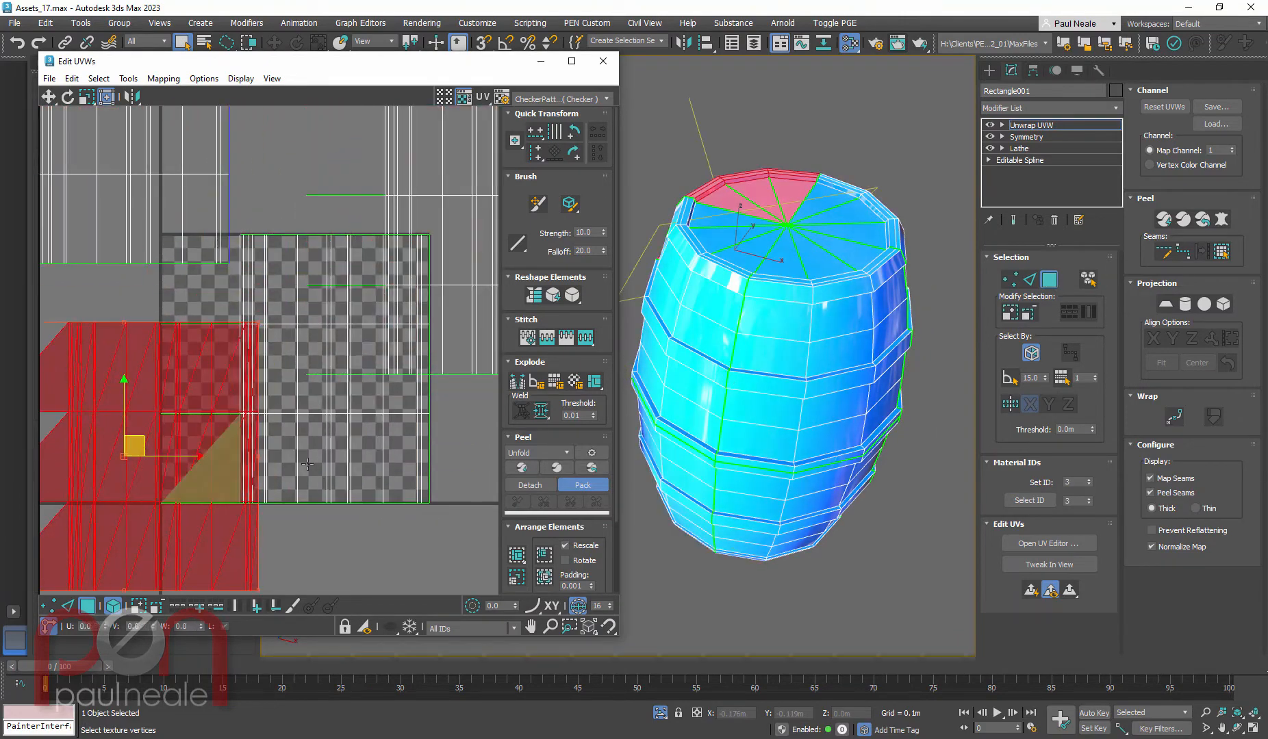
{"action": "left_click_drag", "start_coordinate": [309, 463], "coordinate": [484, 519]}
{"action": "left_click_drag", "start_coordinate": [302, 407], "coordinate": [151, 416]}
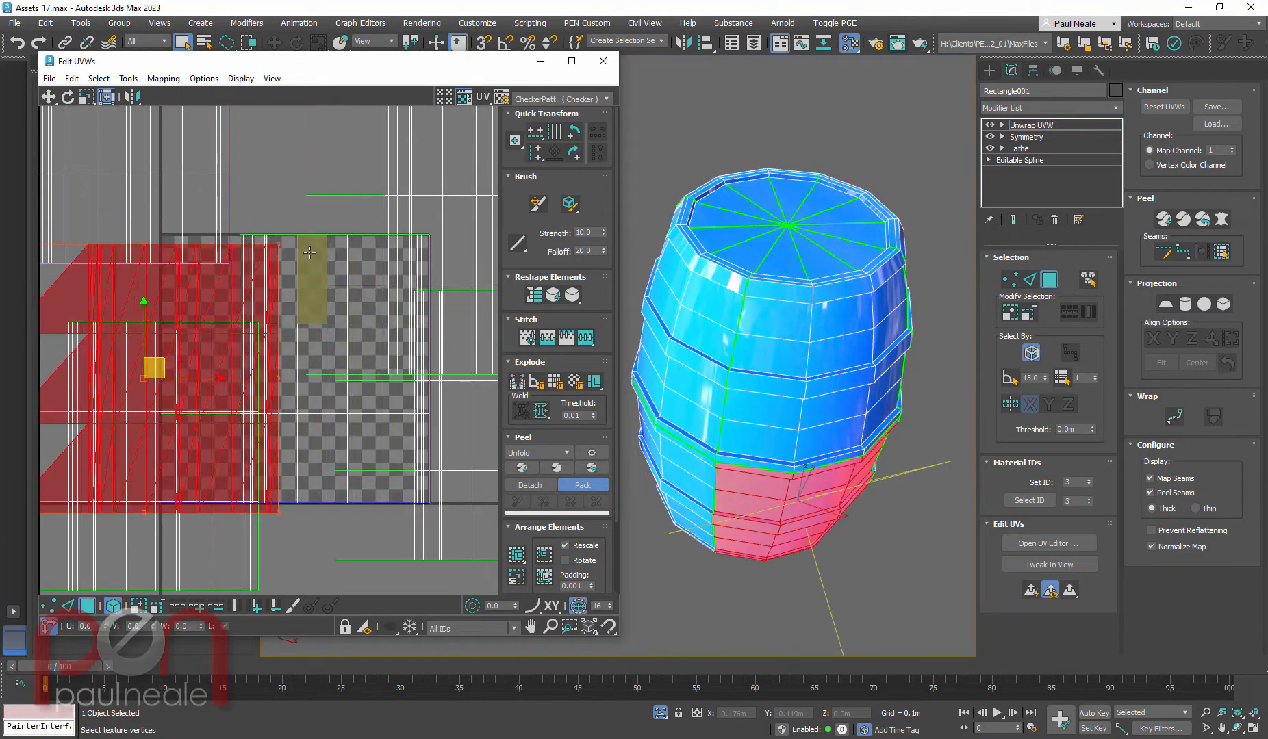
{"action": "left_click_drag", "start_coordinate": [312, 258], "coordinate": [266, 103]}
{"action": "left_click_drag", "start_coordinate": [304, 404], "coordinate": [399, 591]}
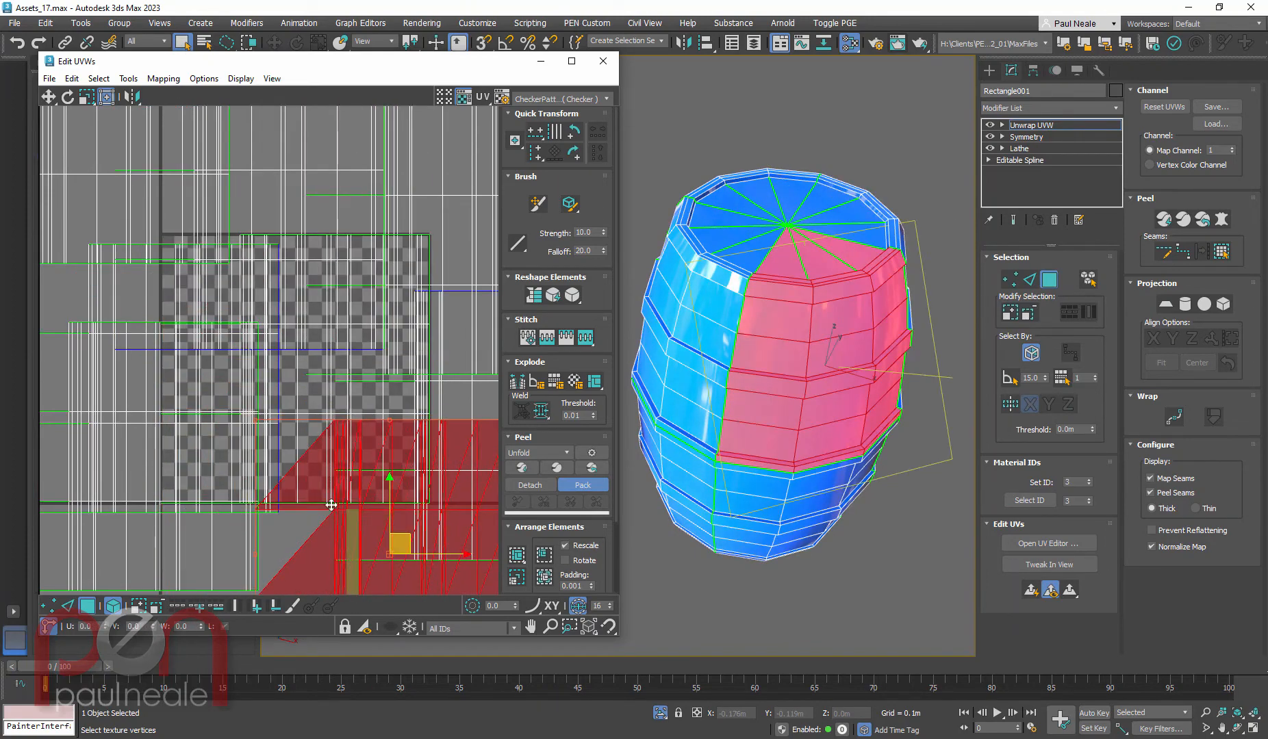
{"action": "scroll", "coordinate": [288, 400], "scroll_direction": "down", "scroll_amount": 5}
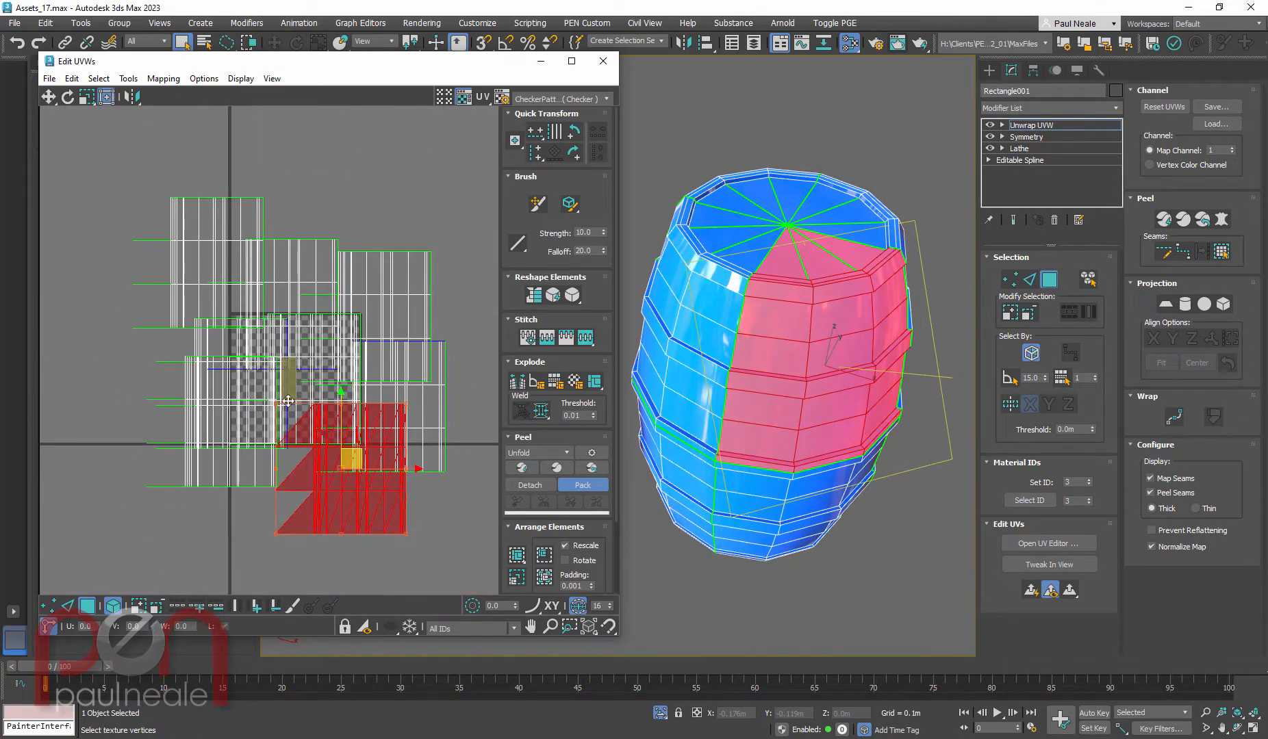
{"action": "left_click_drag", "start_coordinate": [288, 401], "coordinate": [58, 397]}
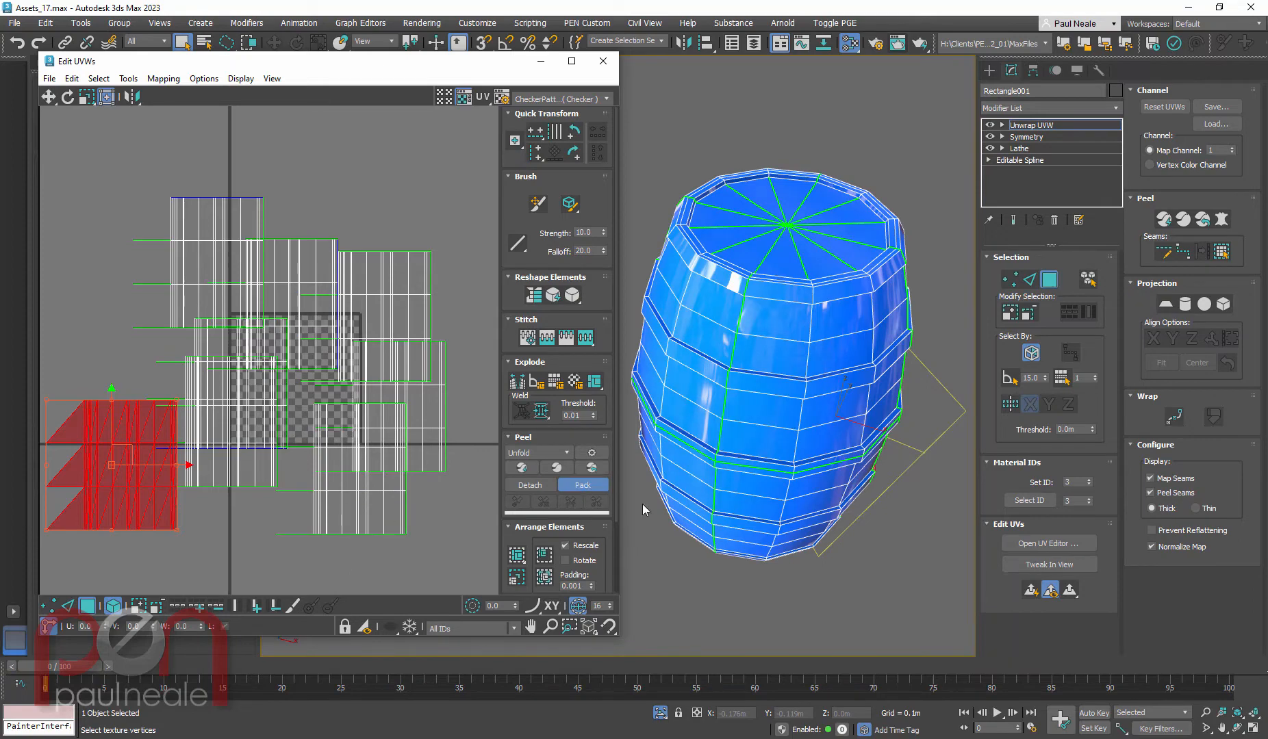
Step: Switch to the screen annotation tool and sketch red marks over the barrel's top cap
{"action": "middle_click_drag", "start_coordinate": [762, 460], "coordinate": [667, 395], "text": "alt"}
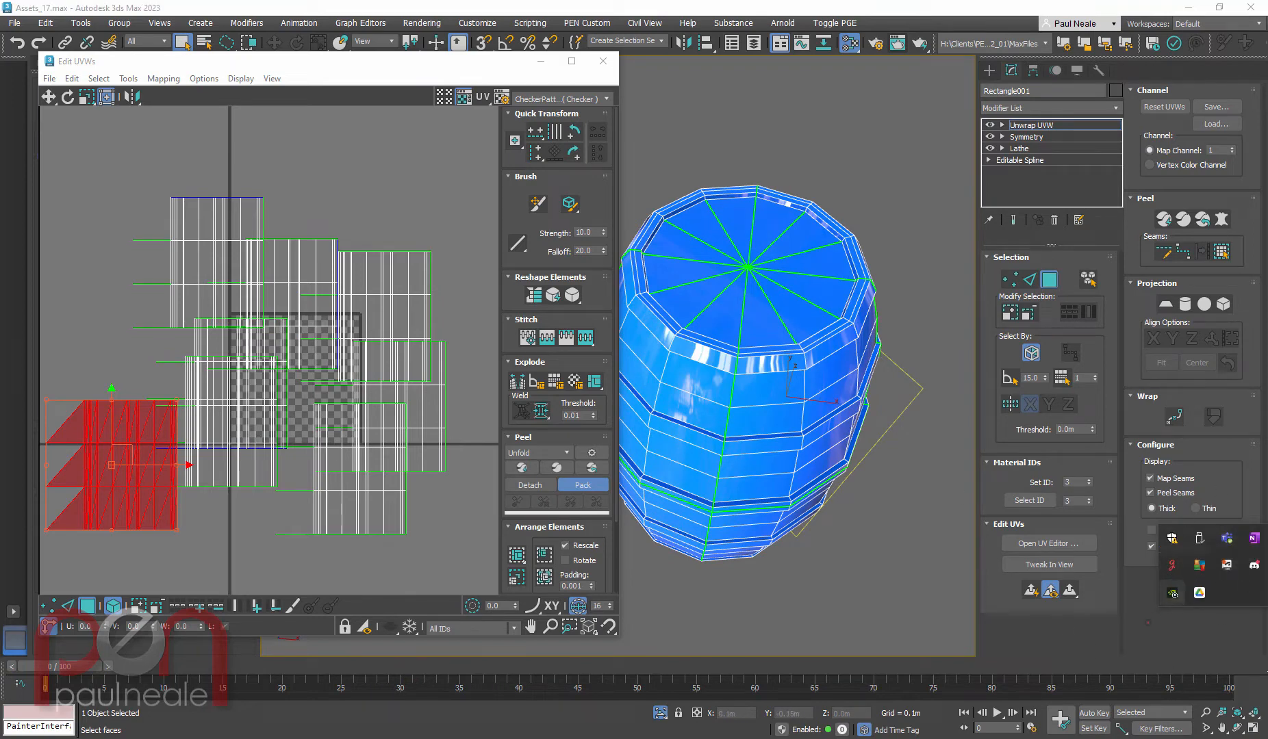
{"action": "left_click", "coordinate": [1172, 593]}
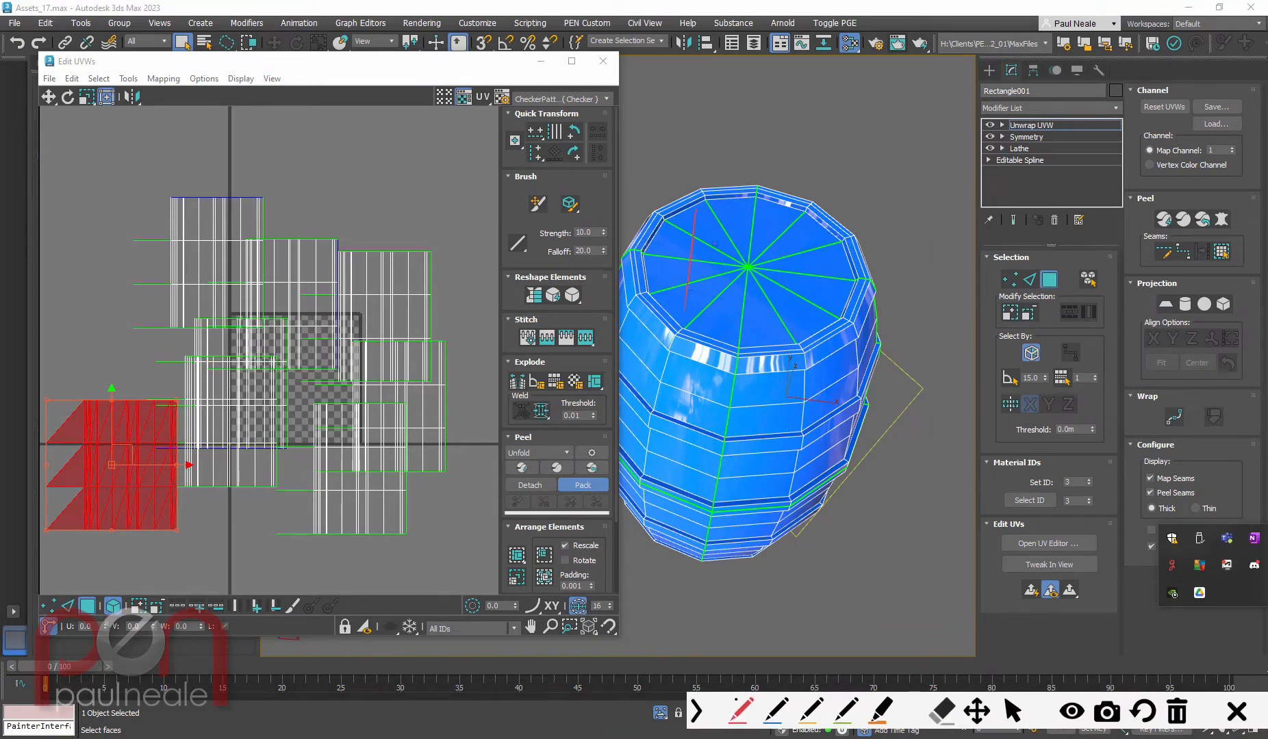
{"action": "left_click_drag", "start_coordinate": [740, 232], "coordinate": [730, 327]}
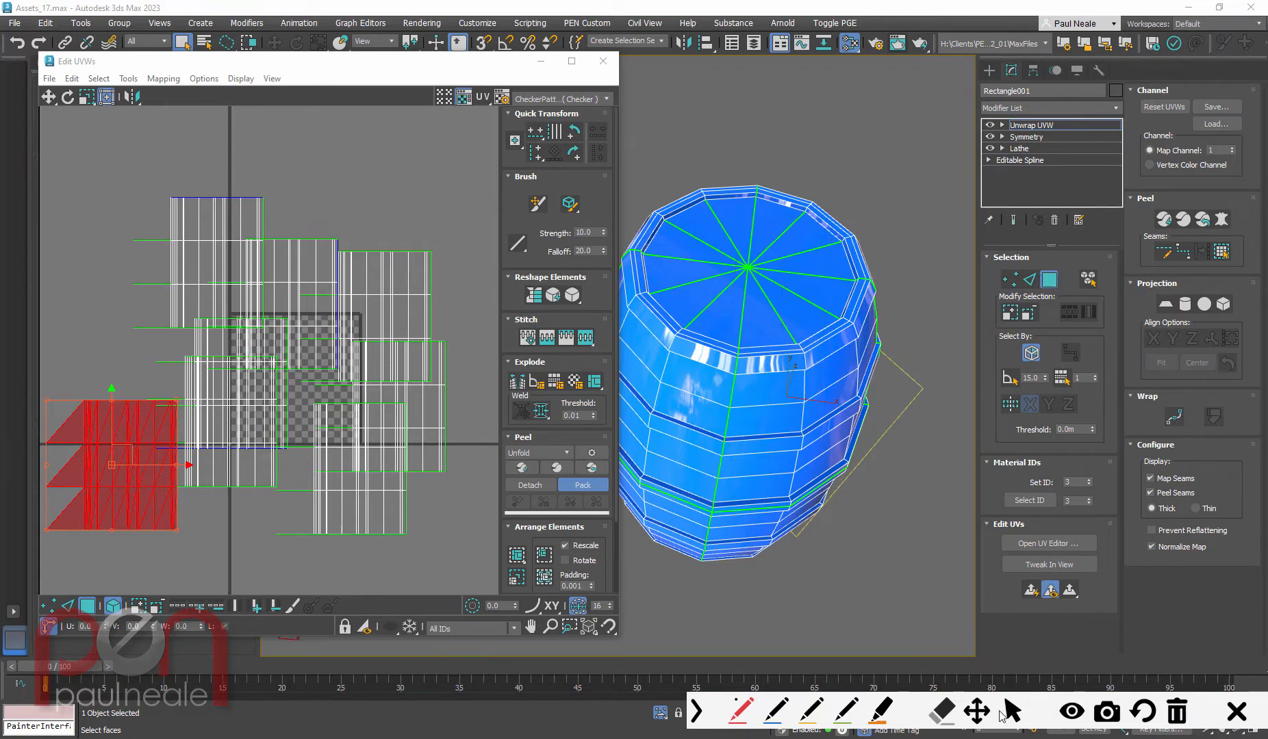
Step: Select all the barrel's top cap faces with planar angle selection at 15 degrees
{"action": "middle_click_drag", "start_coordinate": [820, 445], "coordinate": [809, 459]}
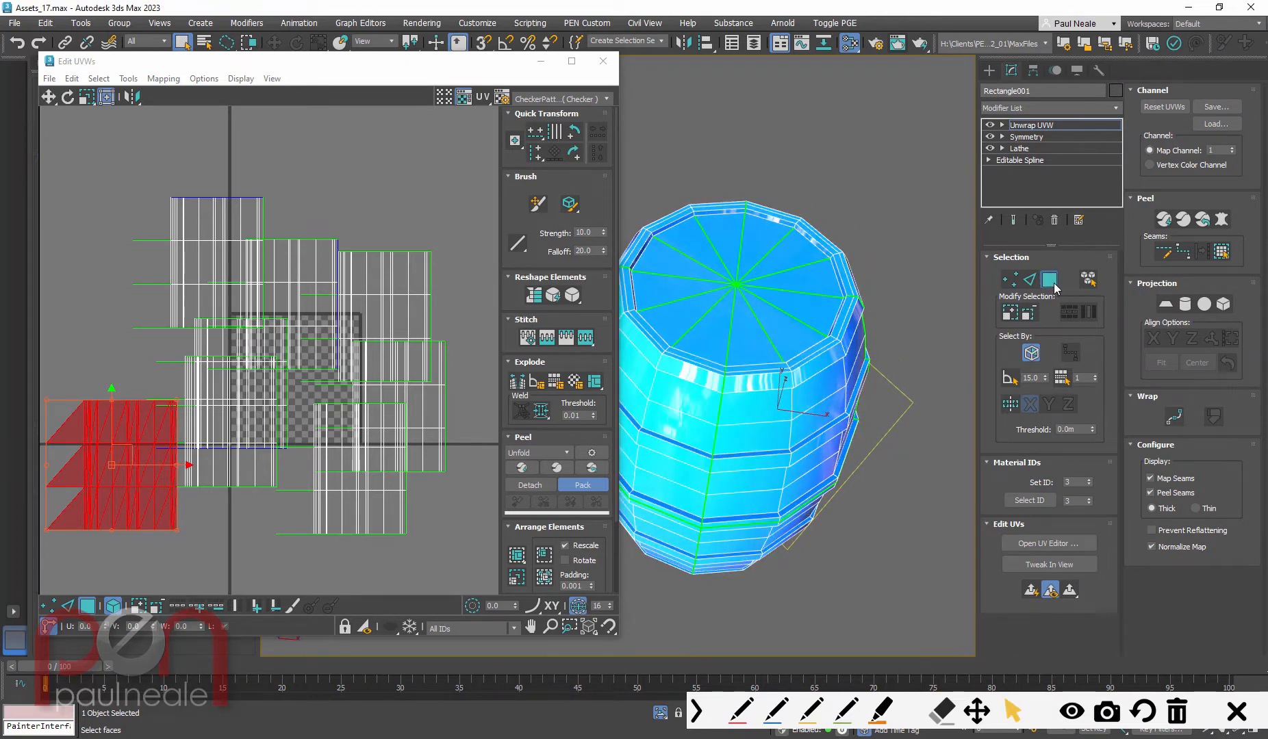
{"action": "left_click", "coordinate": [789, 323]}
{"action": "left_click", "coordinate": [791, 279], "text": "ctrl"}
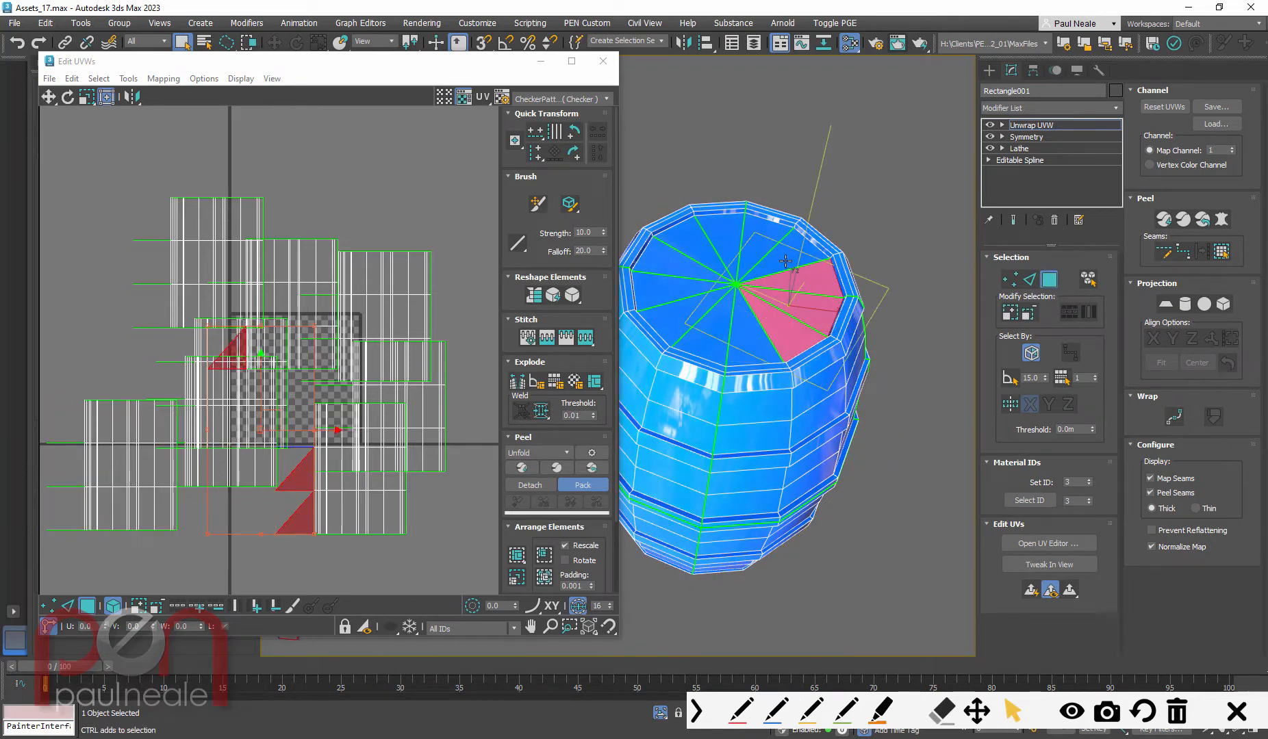
{"action": "middle_click_drag", "start_coordinate": [794, 415], "coordinate": [834, 404]}
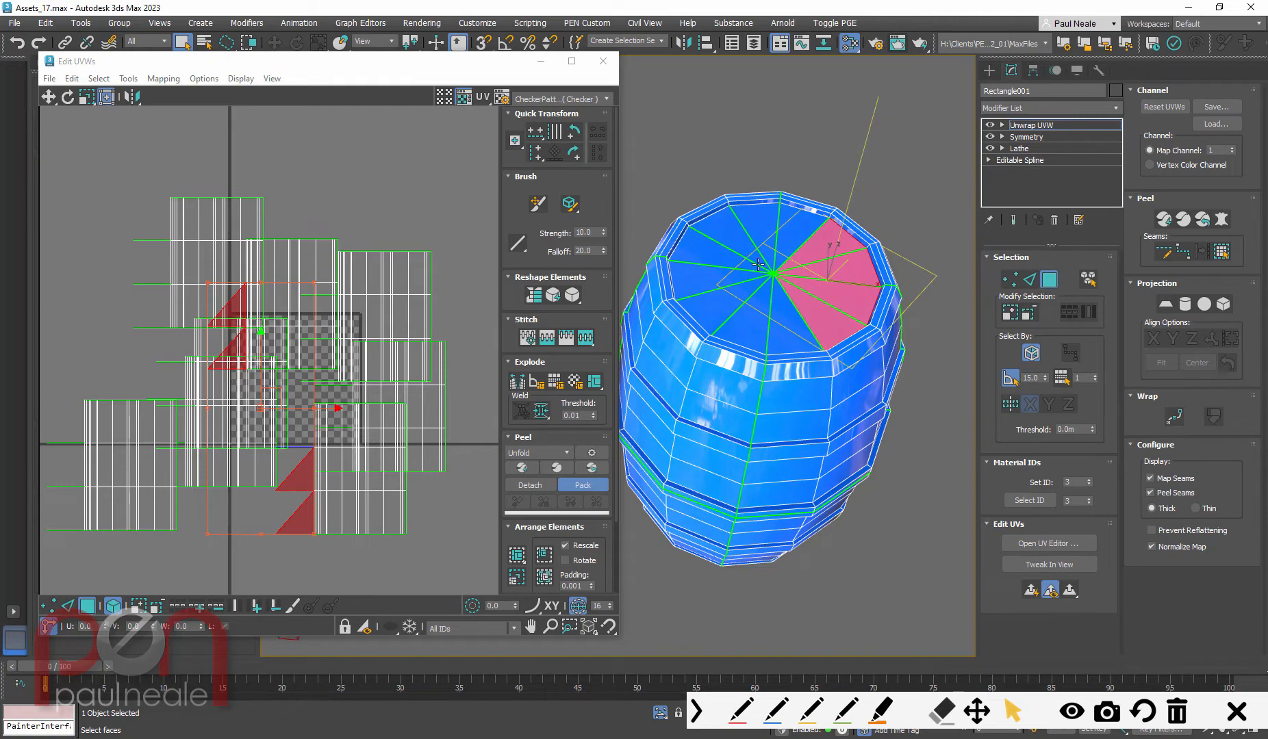
{"action": "left_click", "coordinate": [785, 328]}
{"action": "middle_click_drag", "start_coordinate": [857, 424], "coordinate": [859, 415], "text": "alt"}
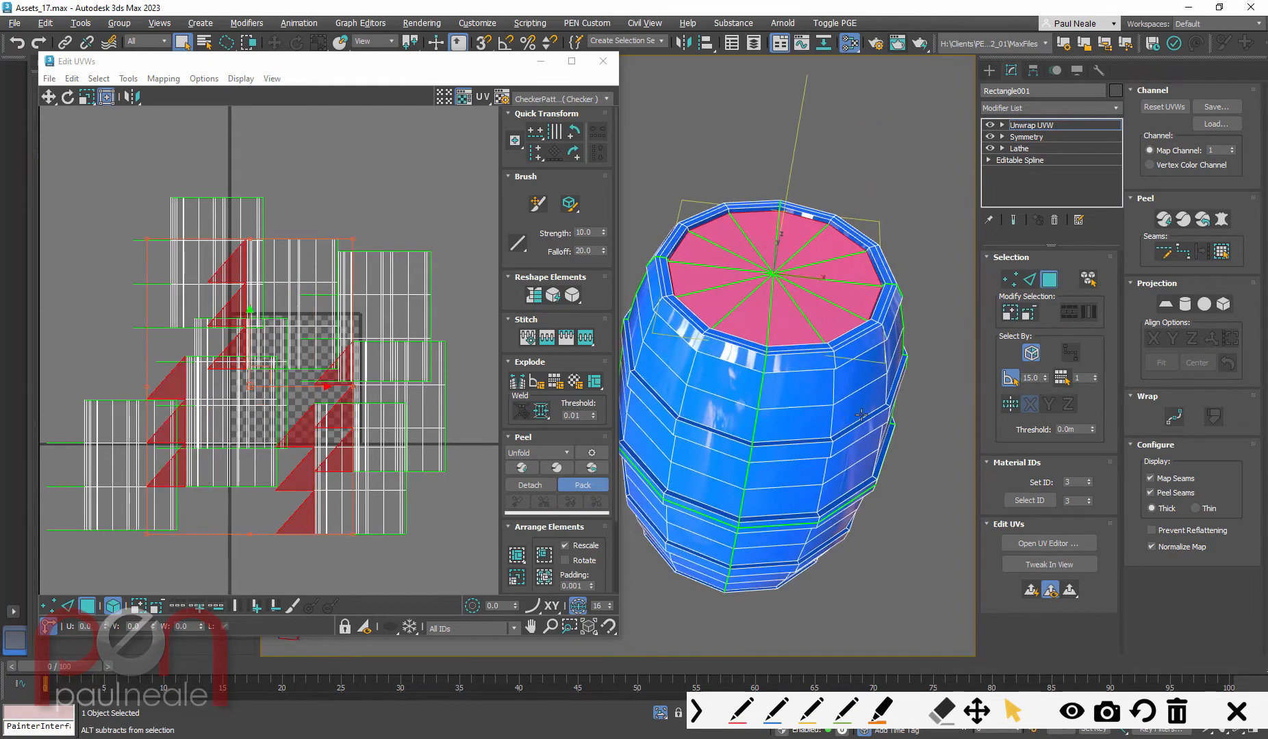
Step: Try planar angle thresholds up to 180 degrees for selecting the cap, restore 15 and reselect the top cap
{"action": "left_click_drag", "start_coordinate": [1046, 377], "coordinate": [1053, 209]}
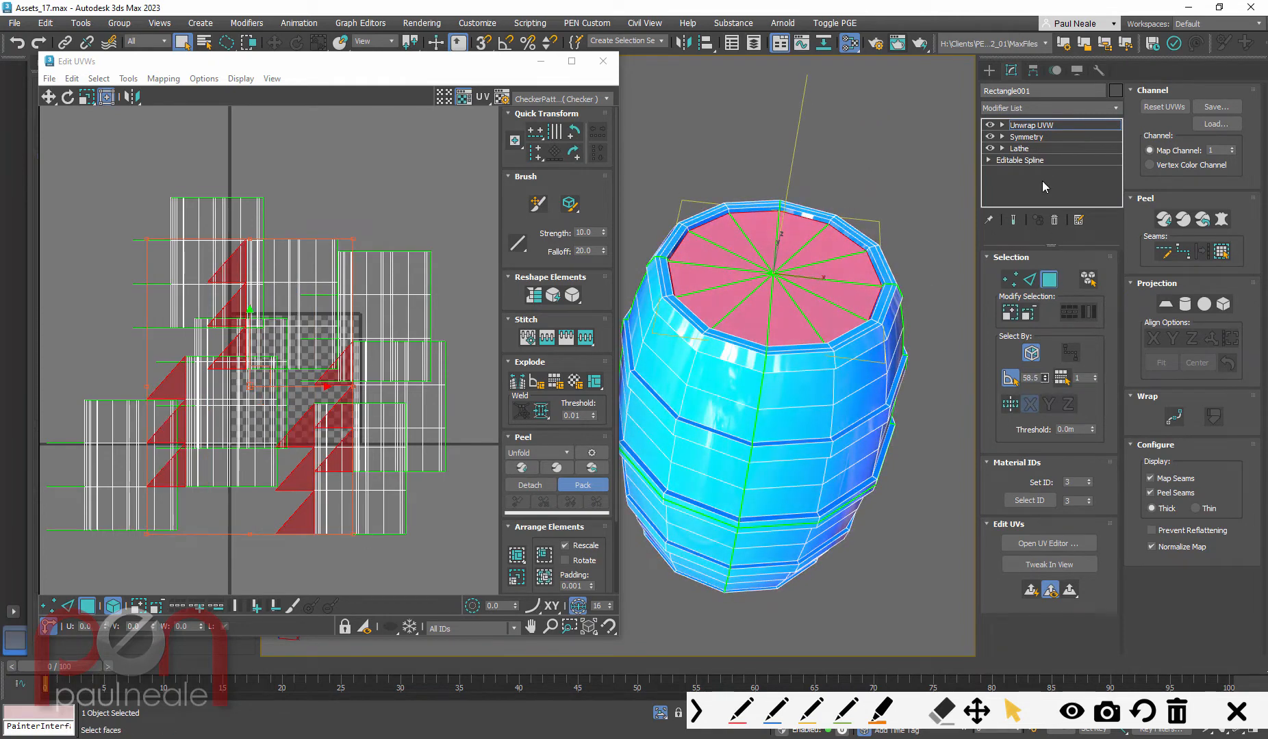
{"action": "left_click", "coordinate": [926, 357]}
{"action": "left_click", "coordinate": [831, 320]}
{"action": "middle_click_drag", "start_coordinate": [859, 339], "coordinate": [866, 341], "text": "alt"}
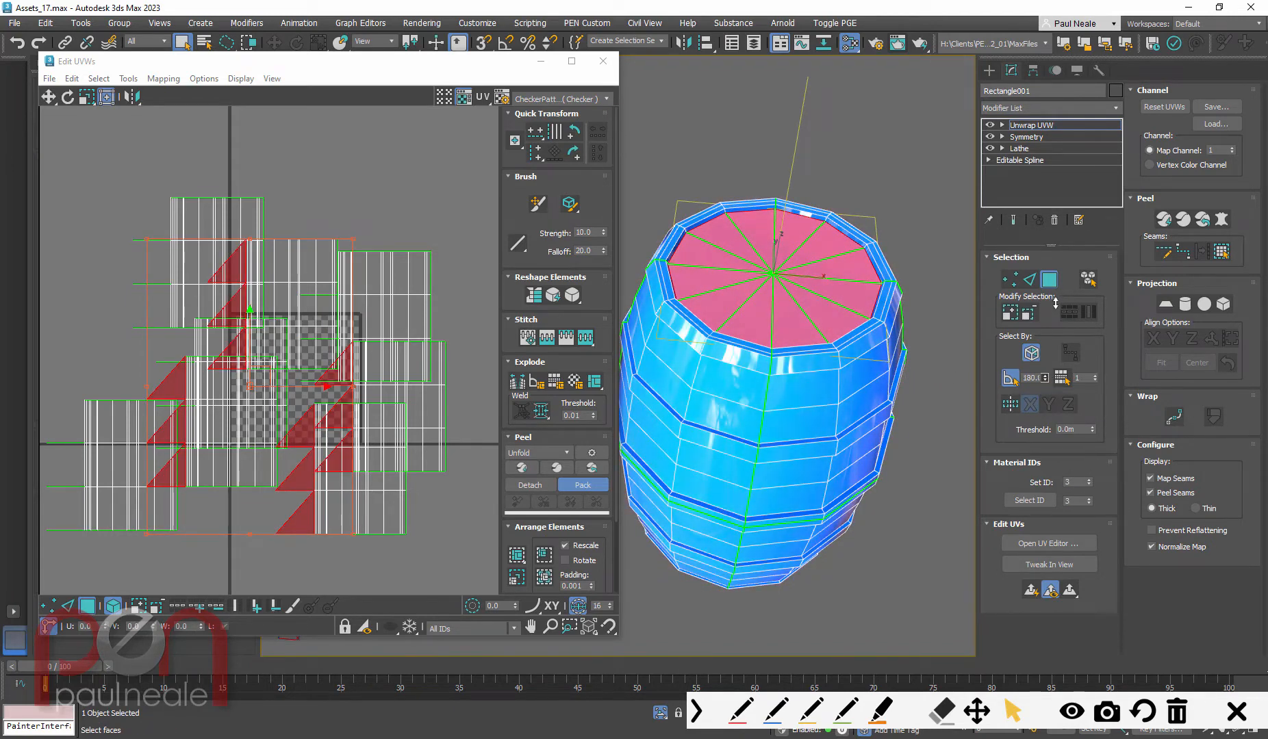
{"action": "left_click", "coordinate": [932, 289]}
{"action": "key", "text": "ctrl+a"}
{"action": "middle_click_drag", "start_coordinate": [881, 335], "coordinate": [862, 376], "text": "alt"}
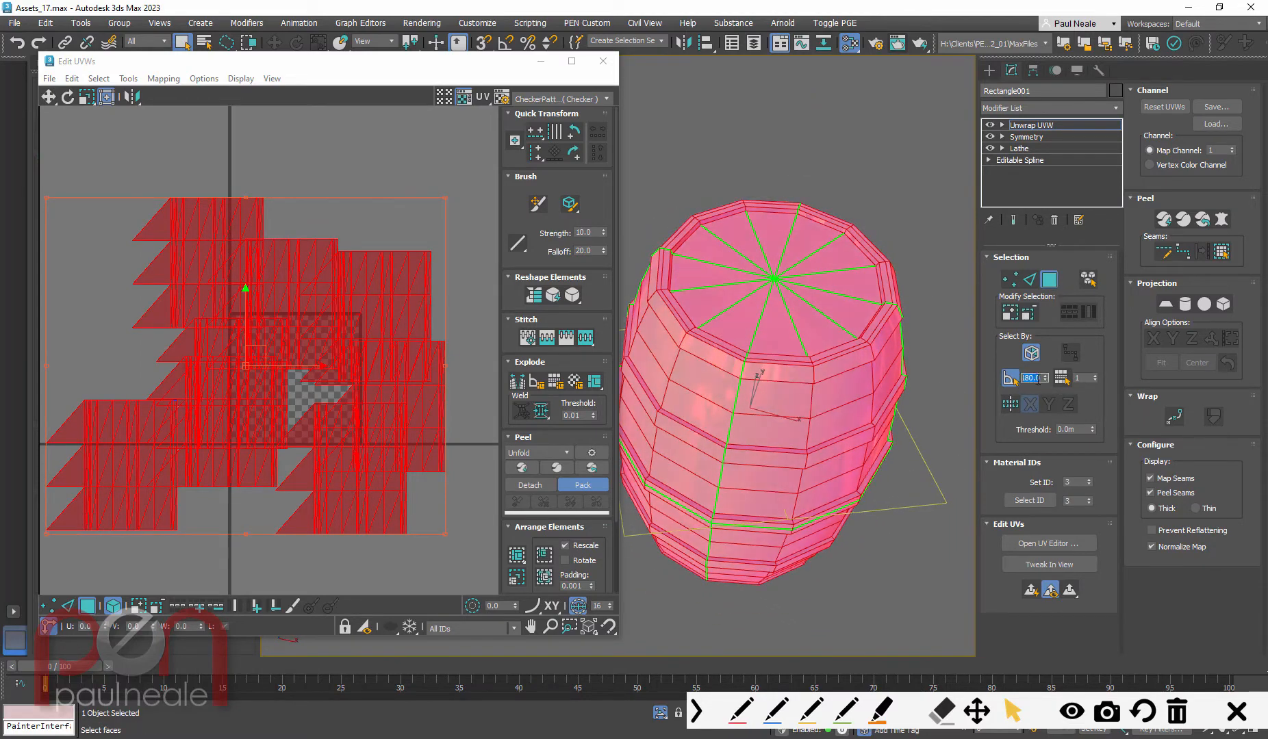
{"action": "left_click", "coordinate": [1008, 379]}
{"action": "left_click", "coordinate": [934, 246]}
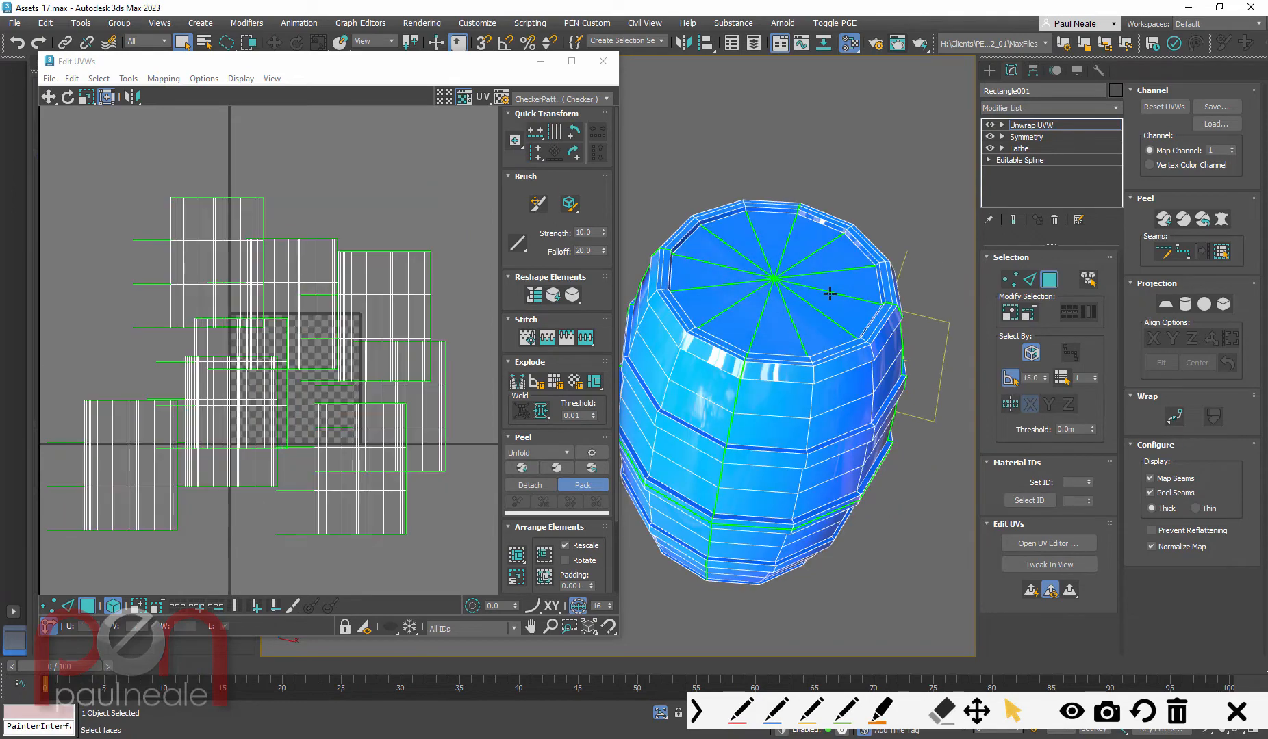
{"action": "left_click", "coordinate": [840, 278]}
{"action": "middle_click_drag", "start_coordinate": [841, 322], "coordinate": [849, 402], "text": "alt"}
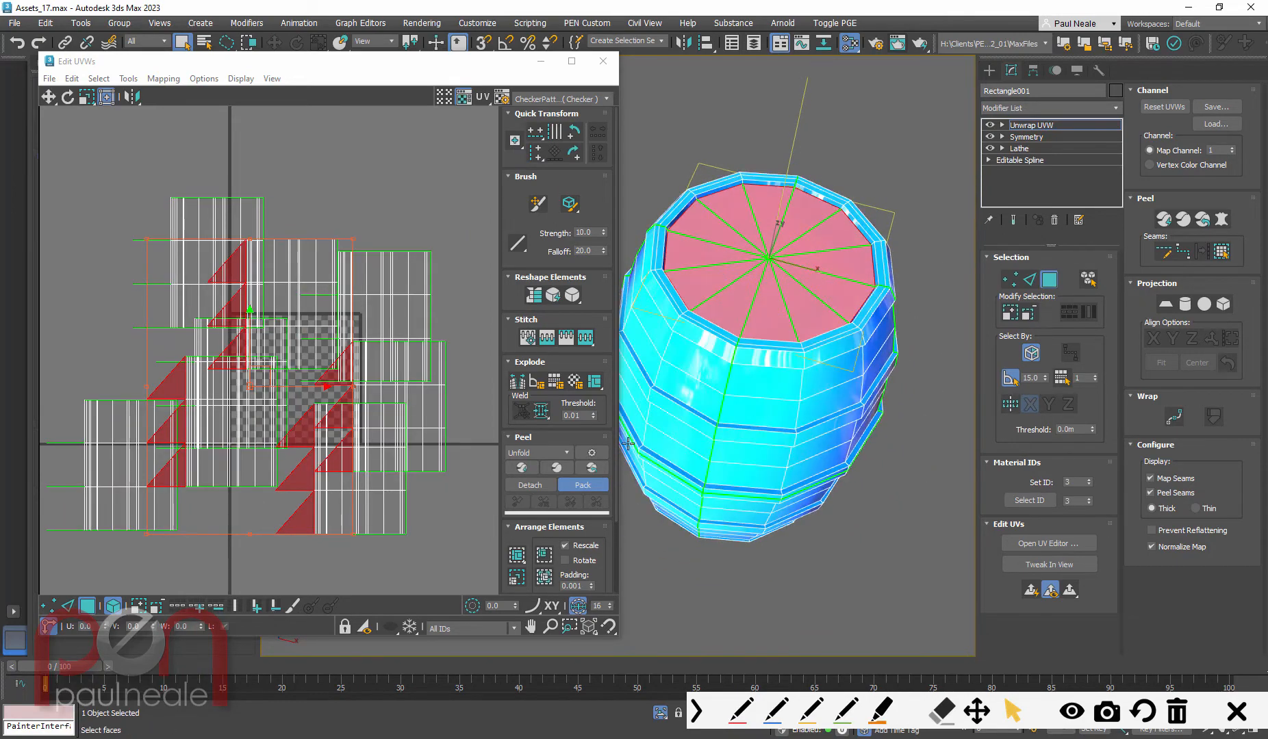
Step: Select all the UVs and move them out of the checkered 0–1 tile
{"action": "scroll", "coordinate": [388, 444], "scroll_direction": "down", "scroll_amount": 2}
{"action": "key", "text": "ctrl+a"}
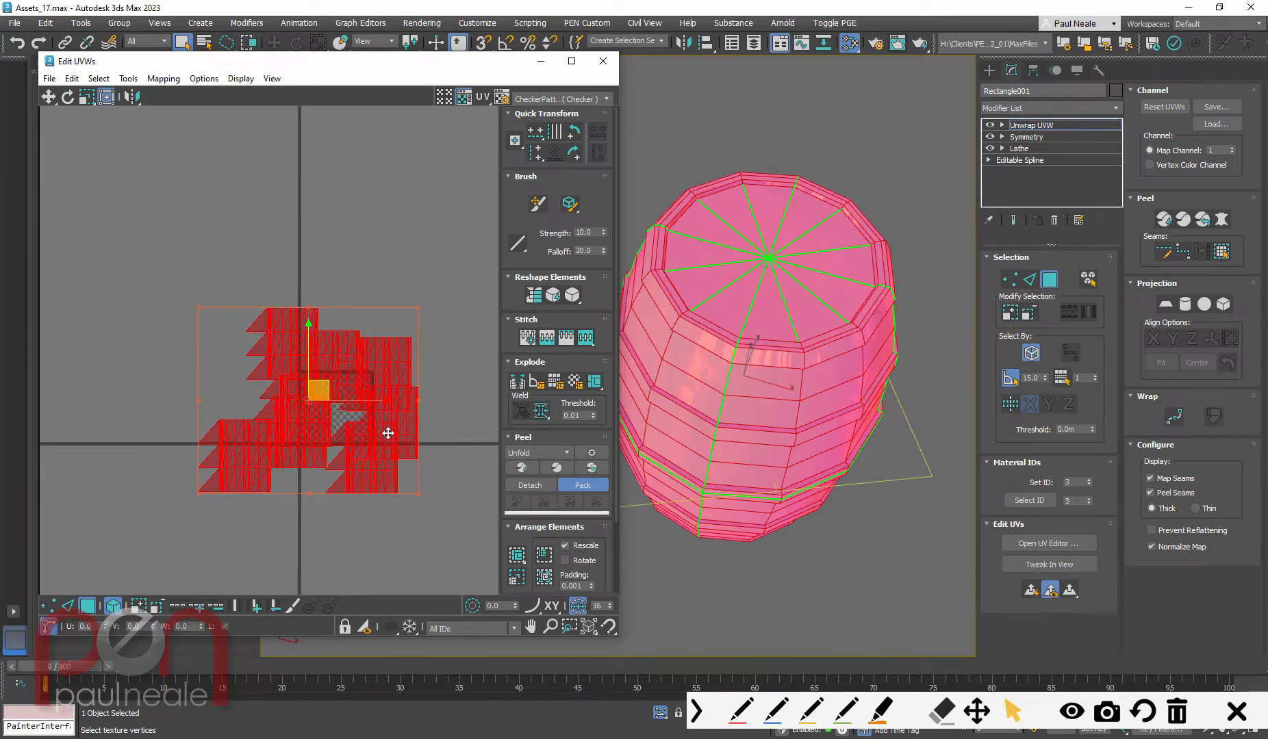
{"action": "left_click_drag", "start_coordinate": [397, 376], "coordinate": [212, 248]}
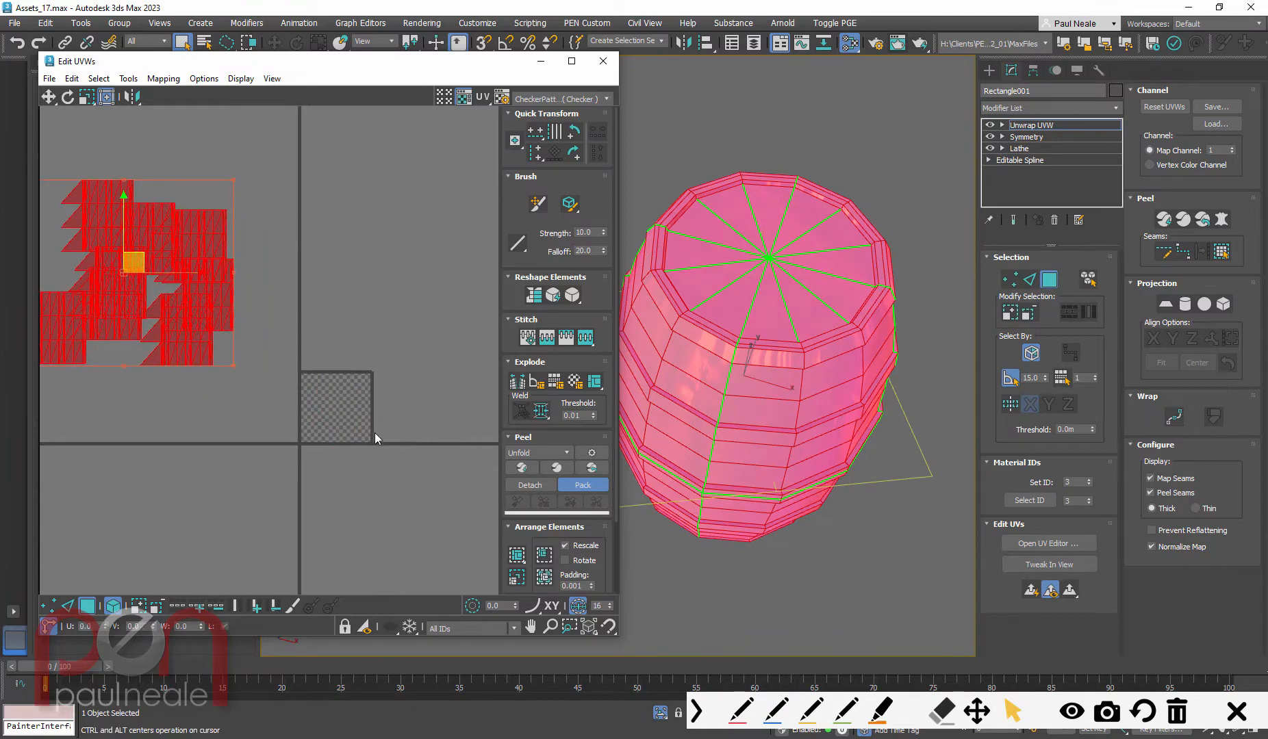
{"action": "scroll", "coordinate": [374, 433], "scroll_direction": "up", "scroll_amount": 8}
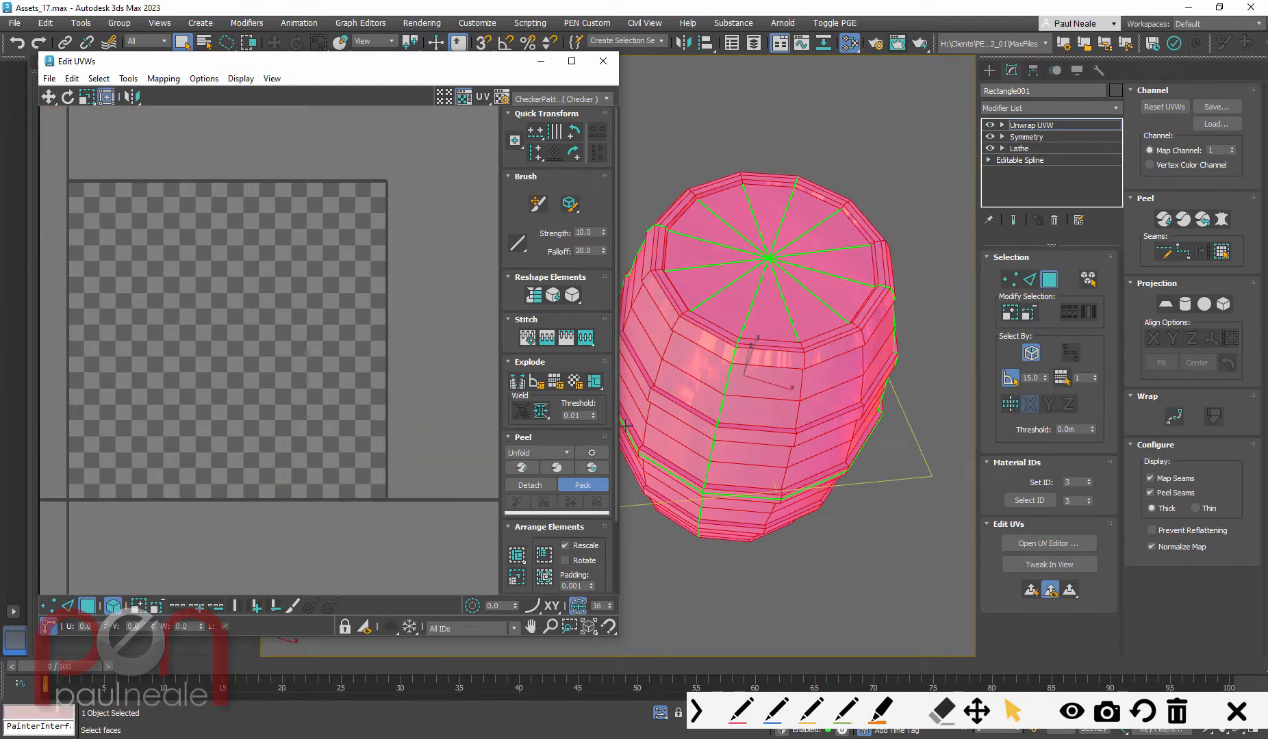
Step: Select the barrel's top cap faces and flatten them into one shell with a quick planar map
{"action": "left_click", "coordinate": [927, 401]}
{"action": "left_click", "coordinate": [796, 311]}
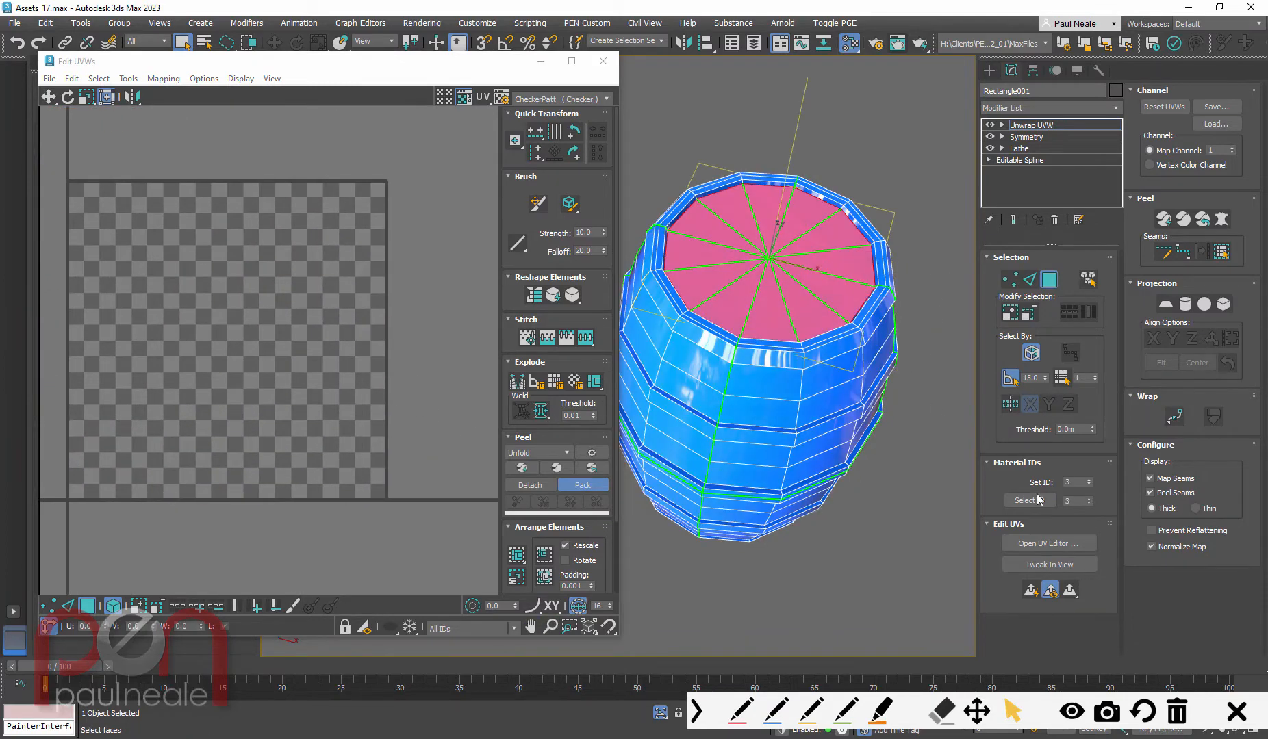
{"action": "left_click", "coordinate": [1031, 591]}
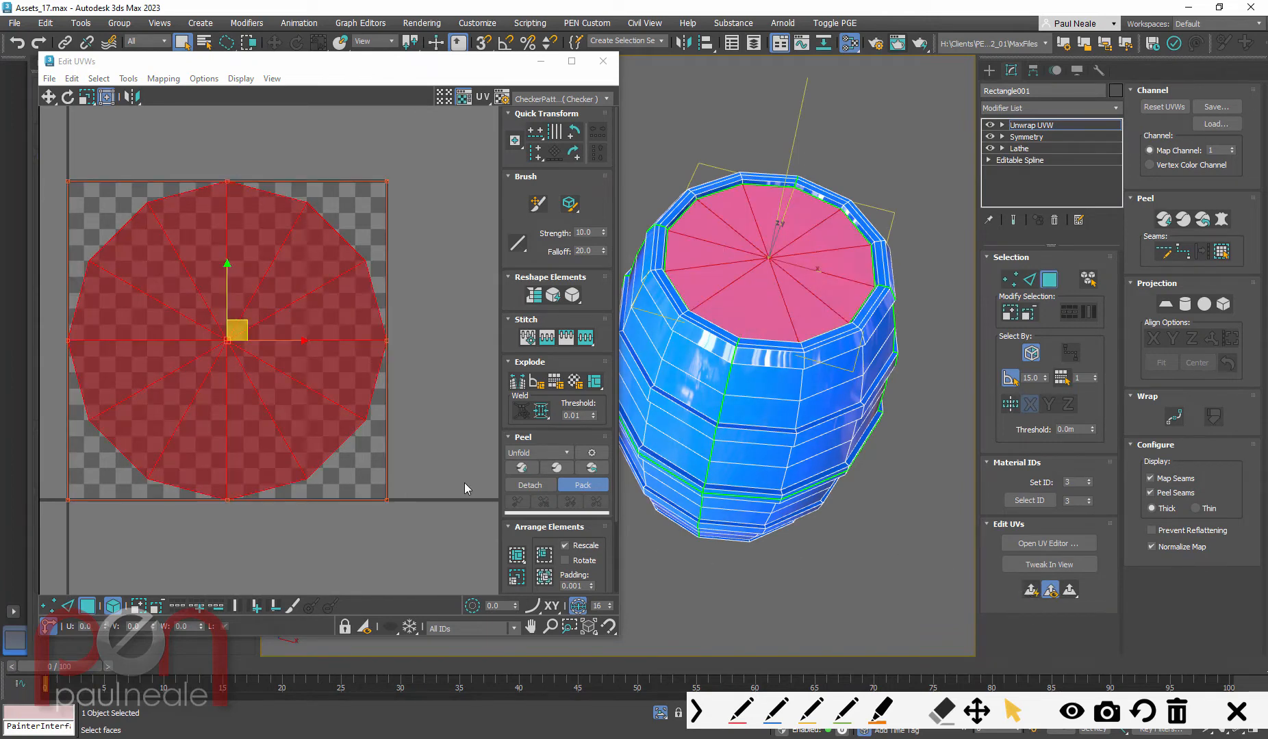
{"action": "scroll", "coordinate": [438, 383], "scroll_direction": "down", "scroll_amount": 5}
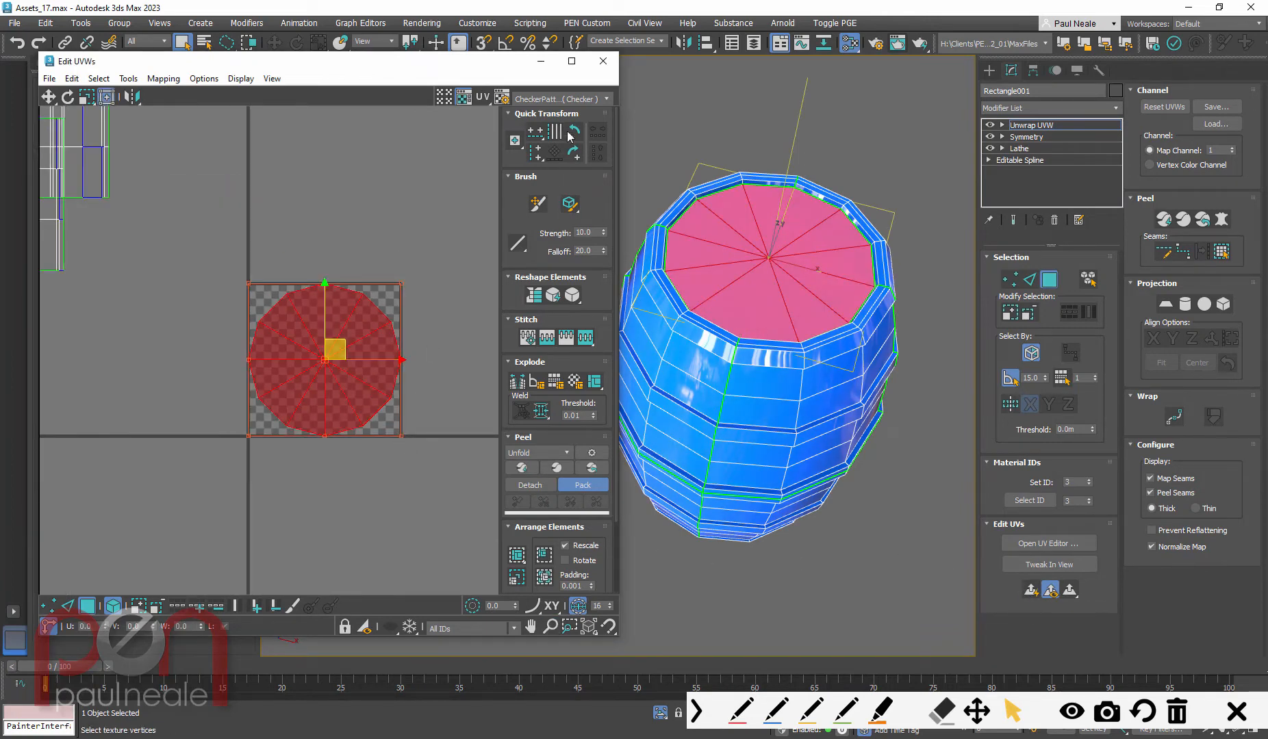
Step: Display the Texture Checker (UV_Checker.png) map on the barrel and behind the UVs
{"action": "left_click", "coordinate": [584, 100]}
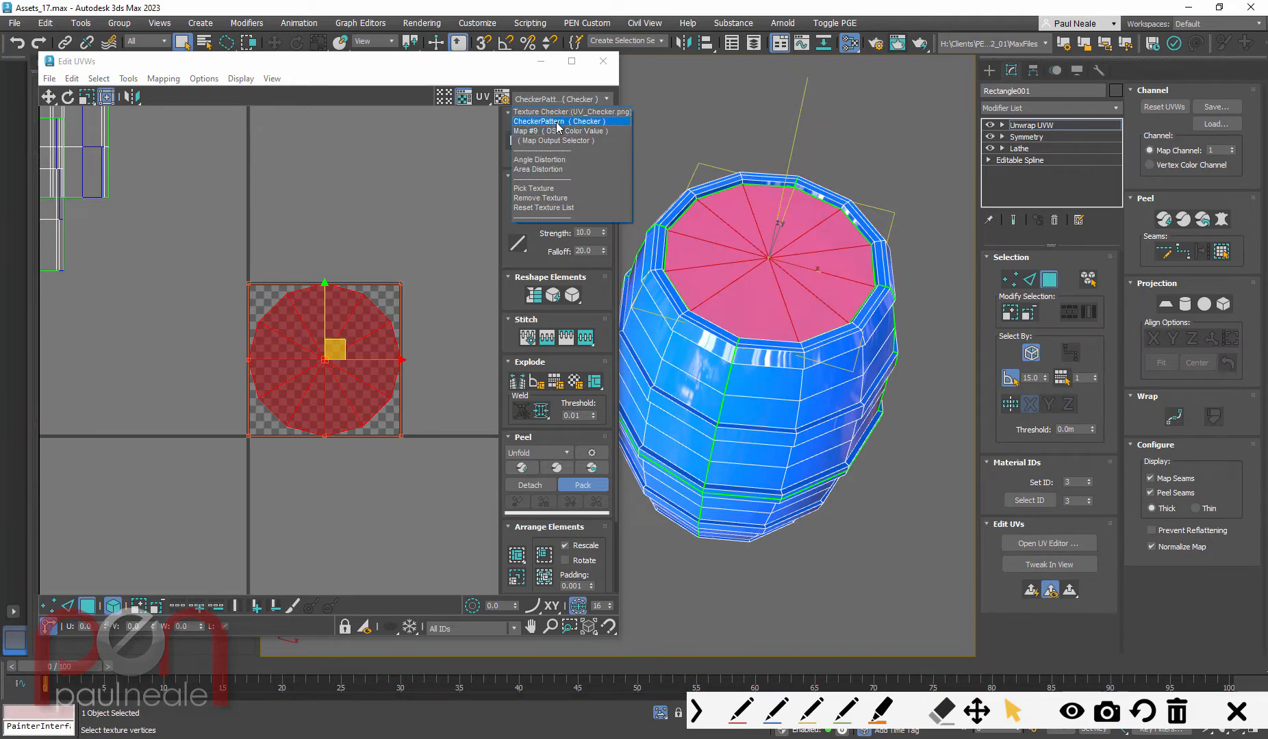
{"action": "left_click", "coordinate": [558, 122]}
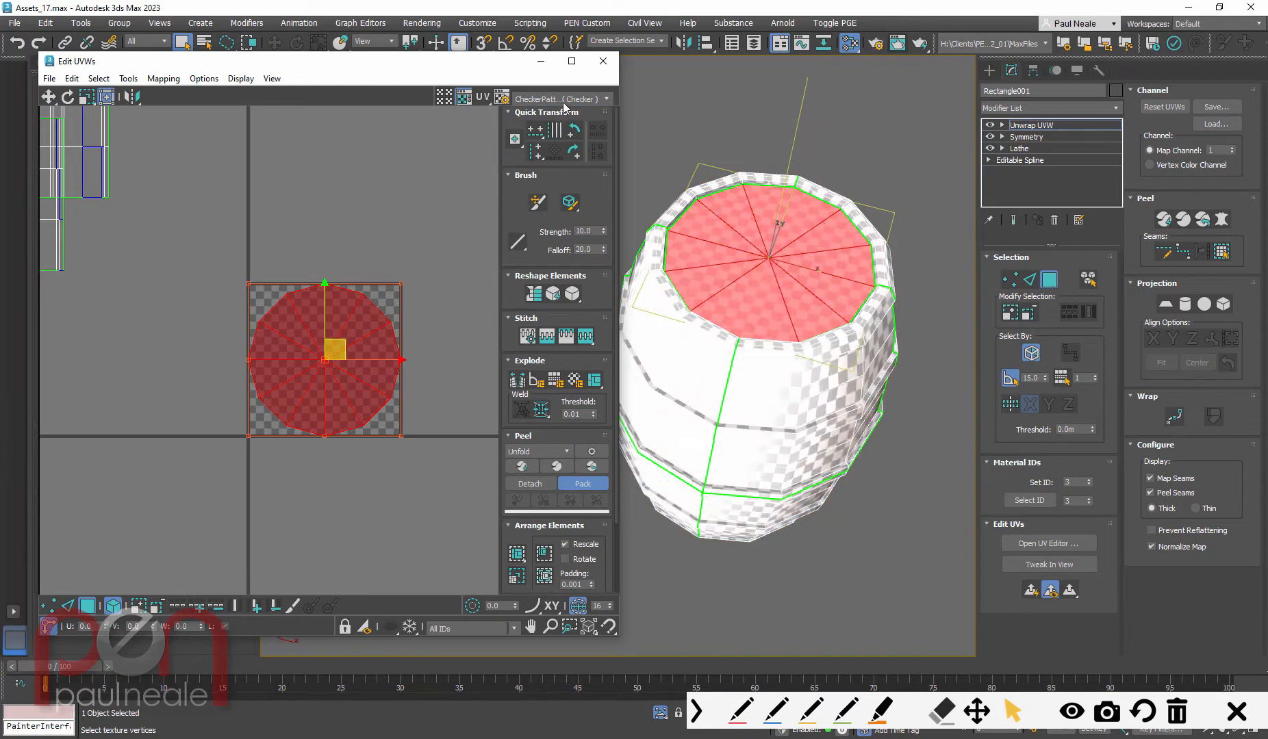
{"action": "left_click", "coordinate": [567, 101]}
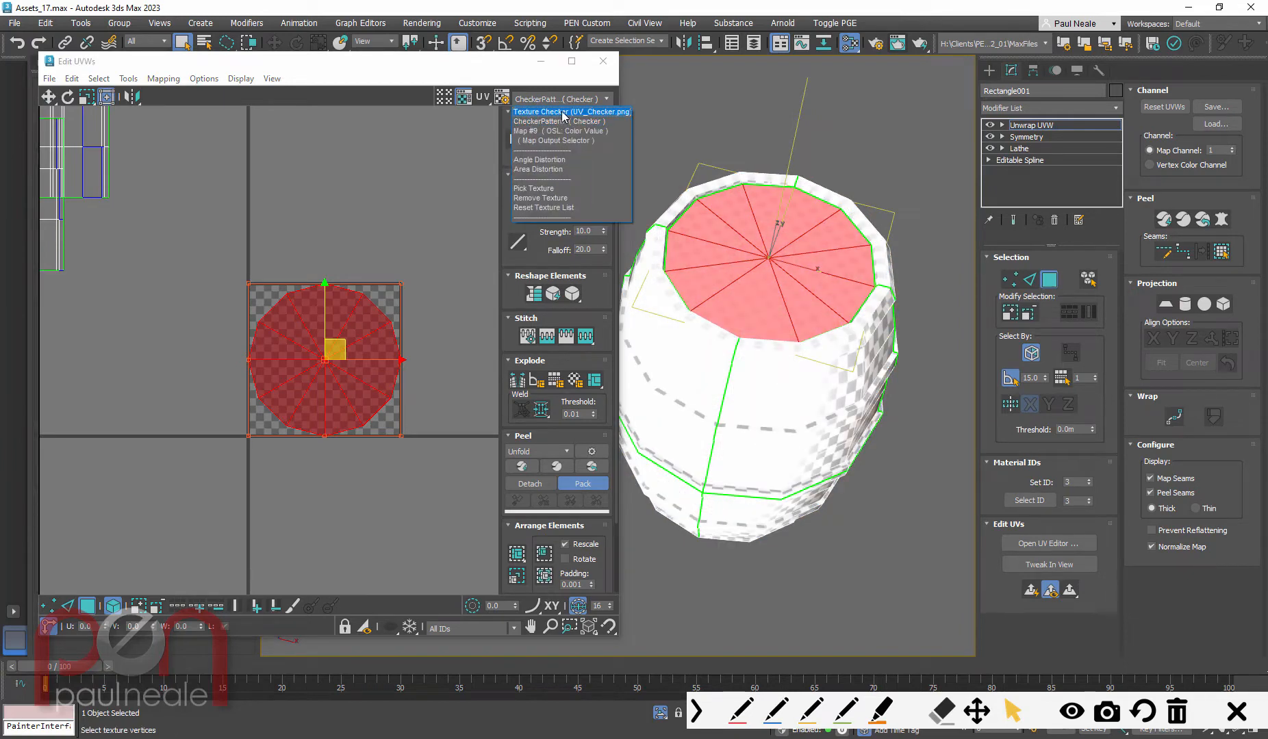
{"action": "left_click", "coordinate": [564, 112]}
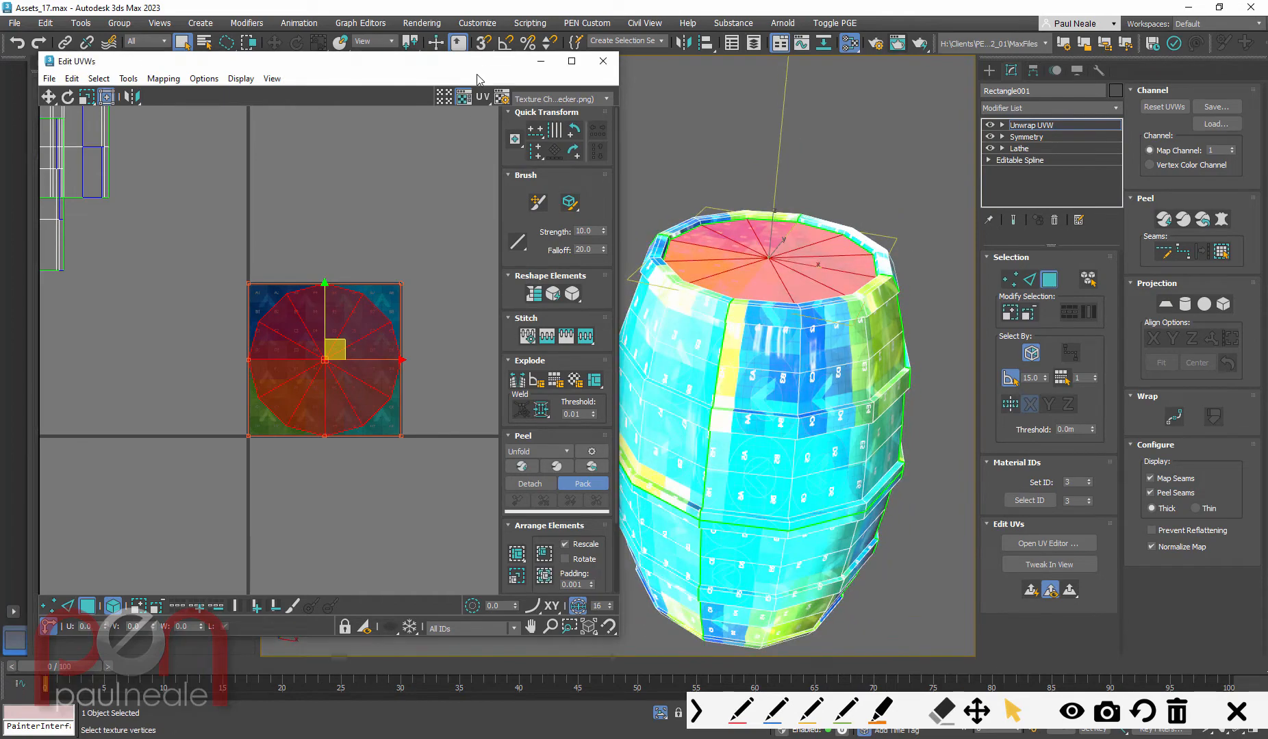
Step: Set the perspective viewport's shading to Standard, moving the UV Editor aside and back
{"action": "left_click_drag", "start_coordinate": [476, 62], "coordinate": [438, 209]}
{"action": "left_click", "coordinate": [349, 64]}
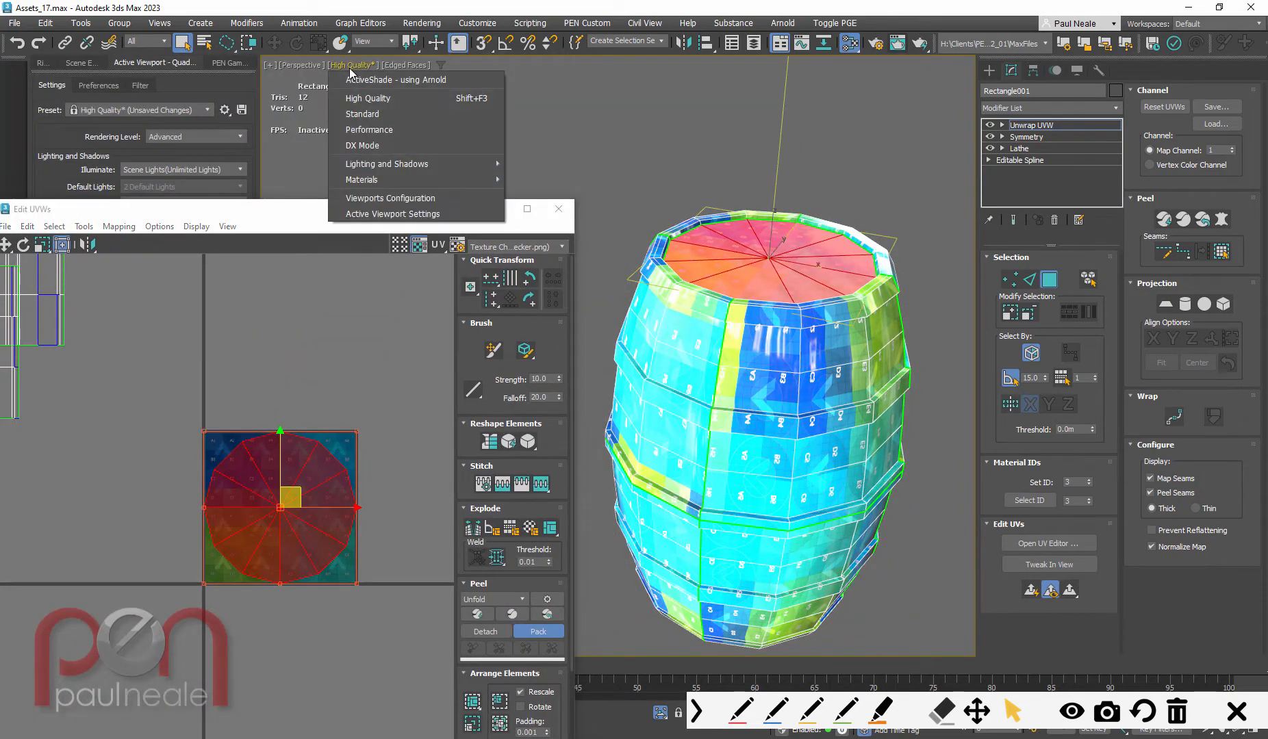
{"action": "left_click", "coordinate": [359, 118]}
{"action": "left_click_drag", "start_coordinate": [404, 209], "coordinate": [436, 60]}
{"action": "middle_click_drag", "start_coordinate": [788, 415], "coordinate": [821, 370]}
Step: Move the top cap's circular UV shell out of the texture tile to the space above it
{"action": "middle_click_drag", "start_coordinate": [293, 325], "coordinate": [335, 284], "text": "ctrl+alt"}
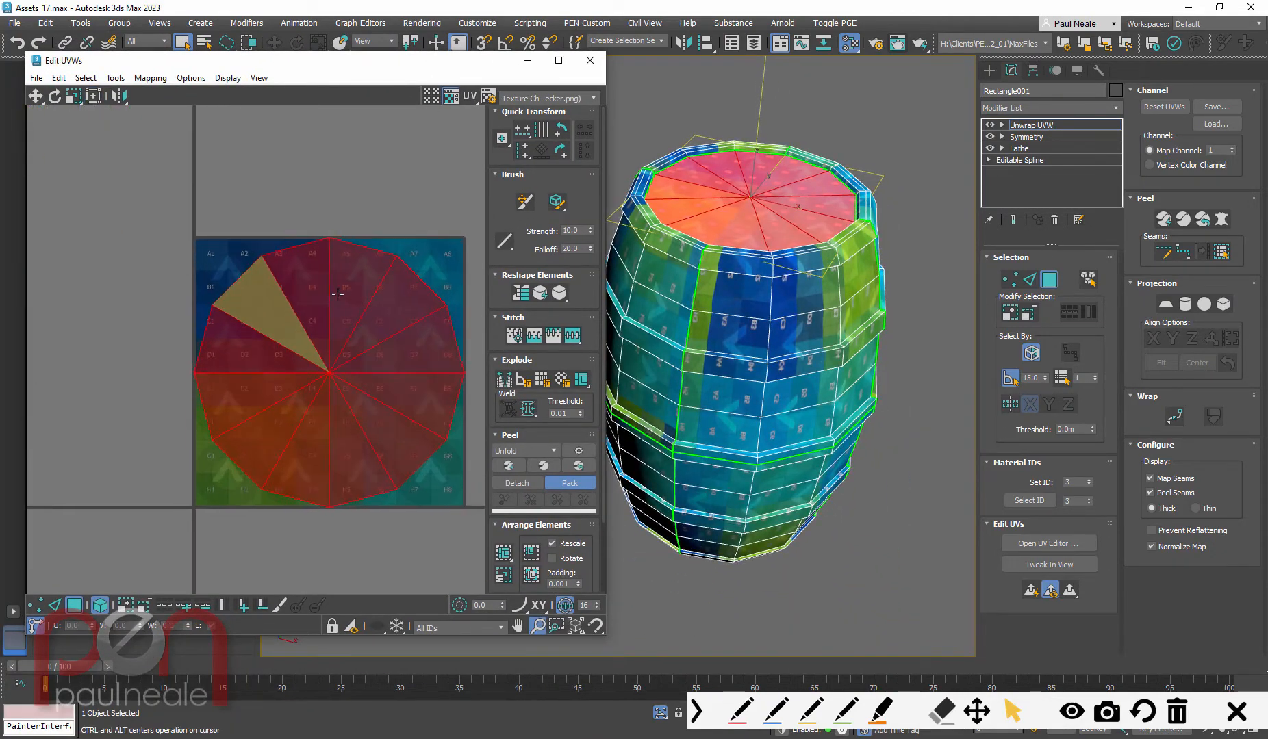
{"action": "middle_click_drag", "start_coordinate": [380, 350], "coordinate": [316, 385]}
{"action": "scroll", "coordinate": [316, 385], "scroll_direction": "down", "scroll_amount": 2}
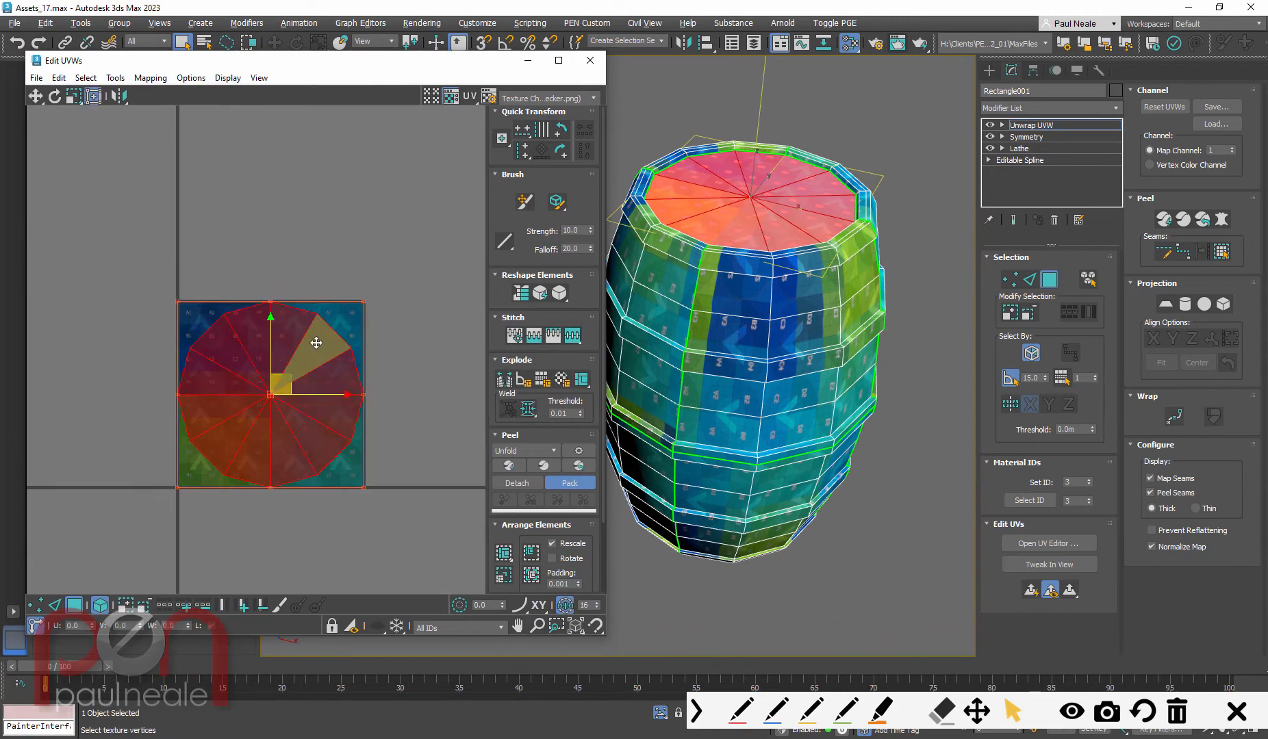
{"action": "left_click_drag", "start_coordinate": [317, 346], "coordinate": [402, 139]}
Step: Flatten the barrel's bottom cap faces with a quick planar map and move their UV shell beside the texture tile
{"action": "middle_click_drag", "start_coordinate": [771, 438], "coordinate": [775, 258], "text": "alt"}
{"action": "left_click", "coordinate": [820, 493]}
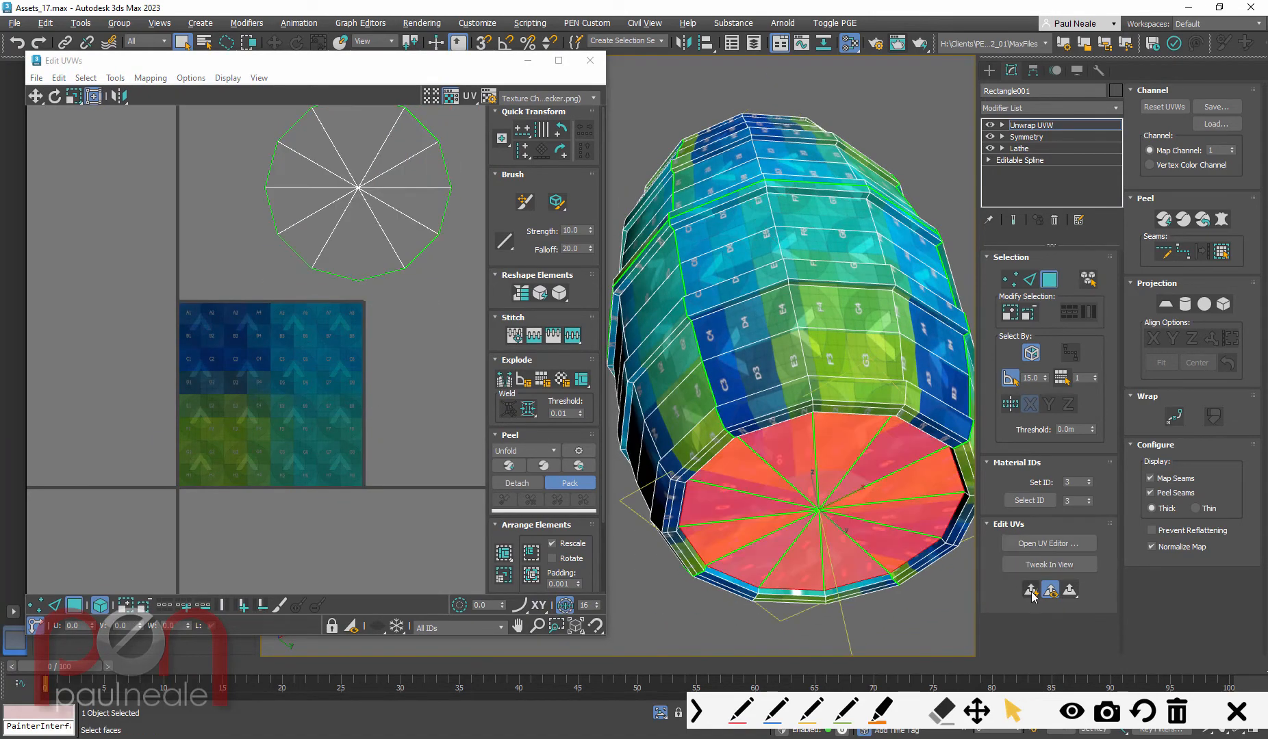
{"action": "left_click_drag", "start_coordinate": [269, 434], "coordinate": [466, 412]}
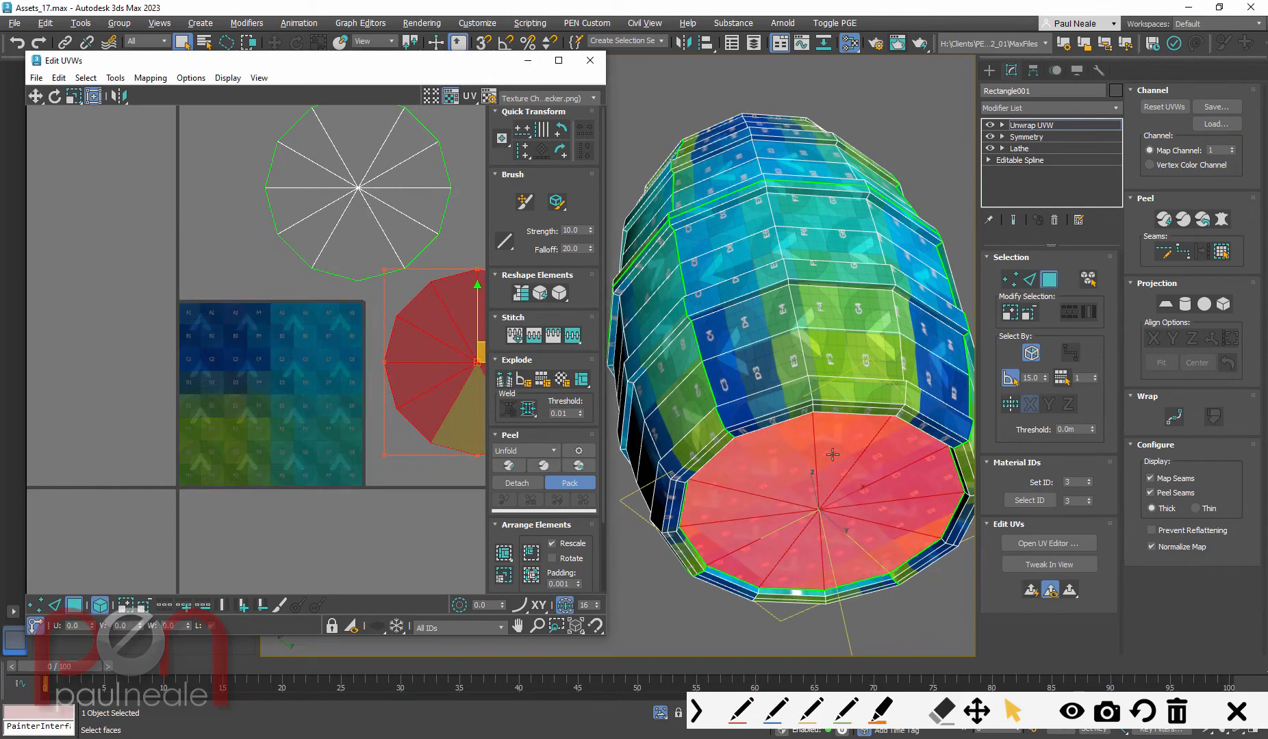
Step: Examine the checker texture up close on the barrel's flattened cap and surrounding rim
{"action": "middle_click_drag", "start_coordinate": [833, 455], "coordinate": [748, 455], "text": "alt"}
{"action": "middle_click_drag", "start_coordinate": [748, 456], "coordinate": [751, 395], "text": "alt"}
{"action": "scroll", "coordinate": [732, 332], "scroll_direction": "up", "scroll_amount": 5}
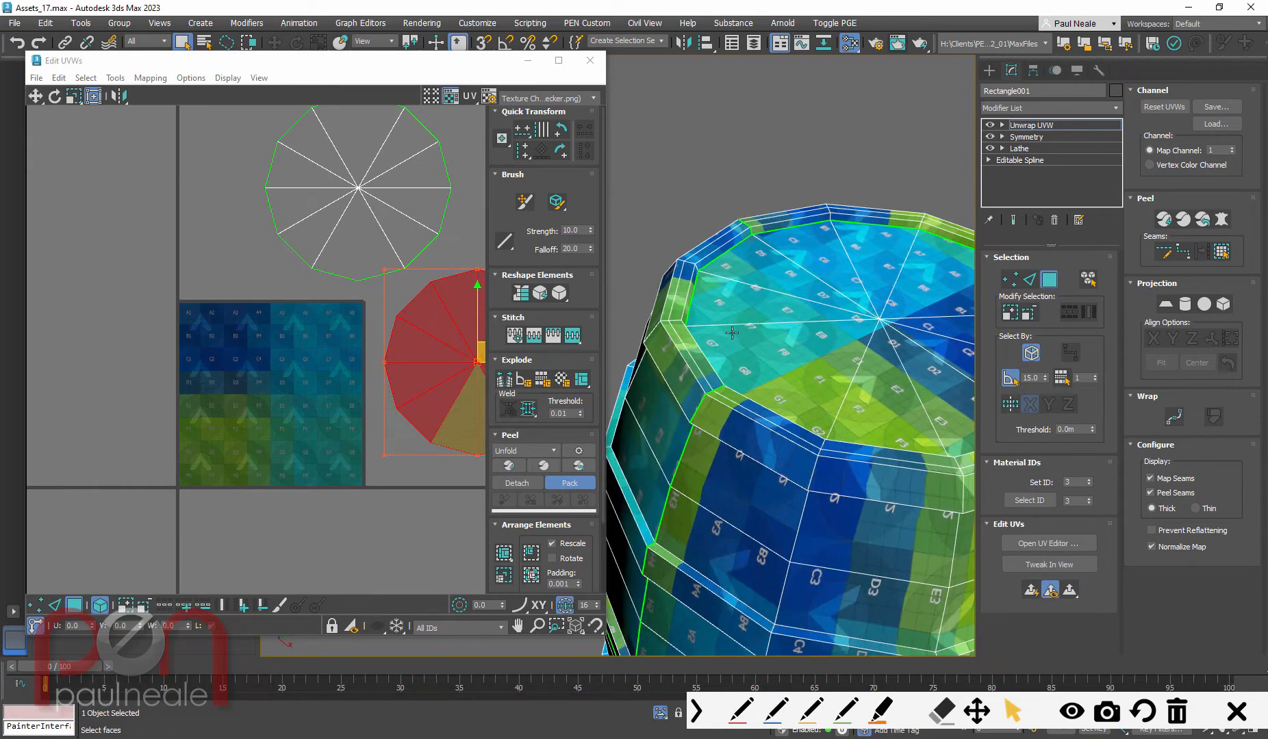
Step: Select the band of faces just below the barrel's top rim all the way around, with Ignore Backfacing off
{"action": "middle_click_drag", "start_coordinate": [731, 333], "coordinate": [679, 315]}
{"action": "middle_click_drag", "start_coordinate": [713, 375], "coordinate": [753, 375], "text": "alt"}
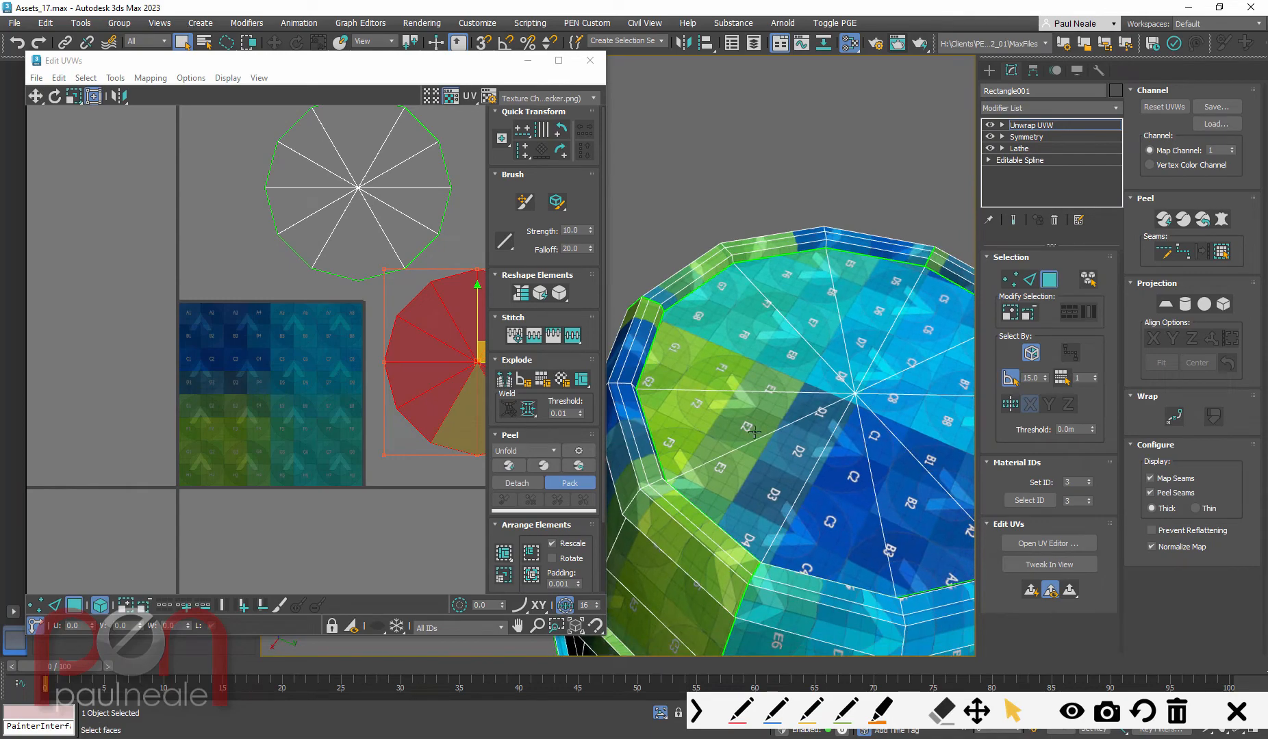
{"action": "scroll", "coordinate": [754, 432], "scroll_direction": "down", "scroll_amount": 8}
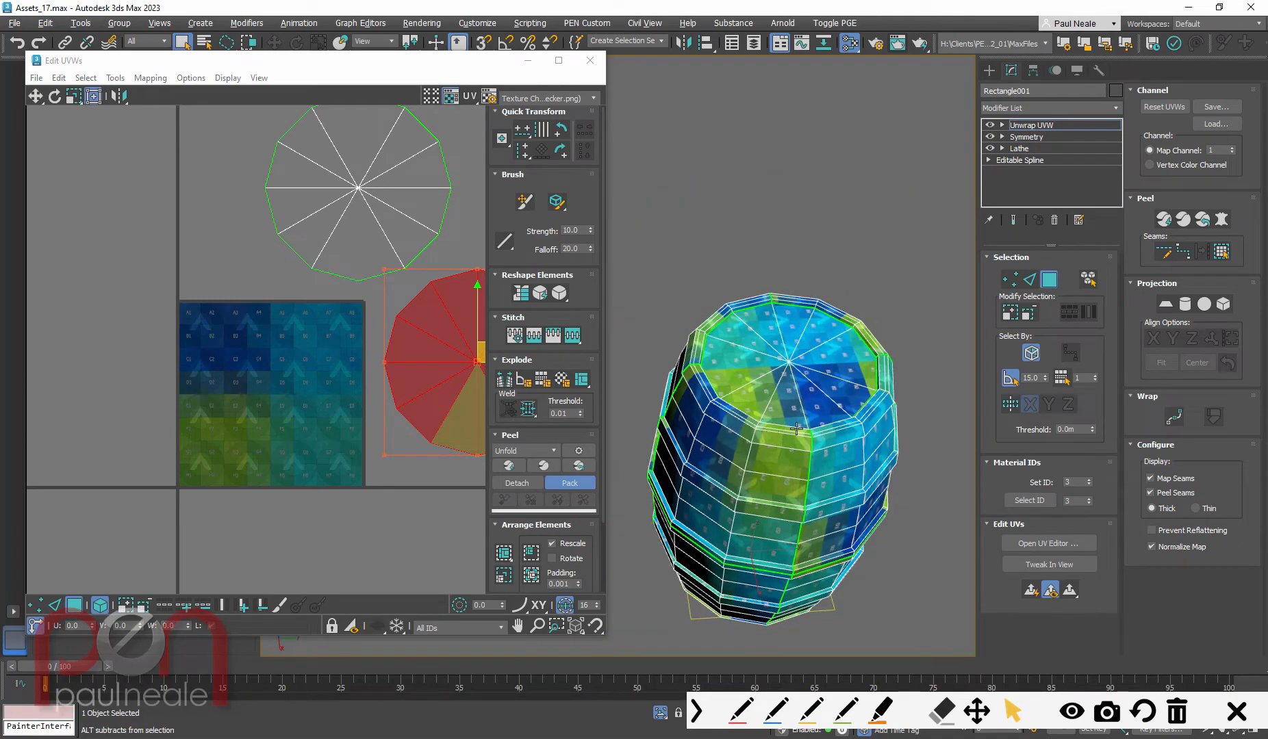
{"action": "middle_click_drag", "start_coordinate": [797, 428], "coordinate": [872, 319], "text": "alt"}
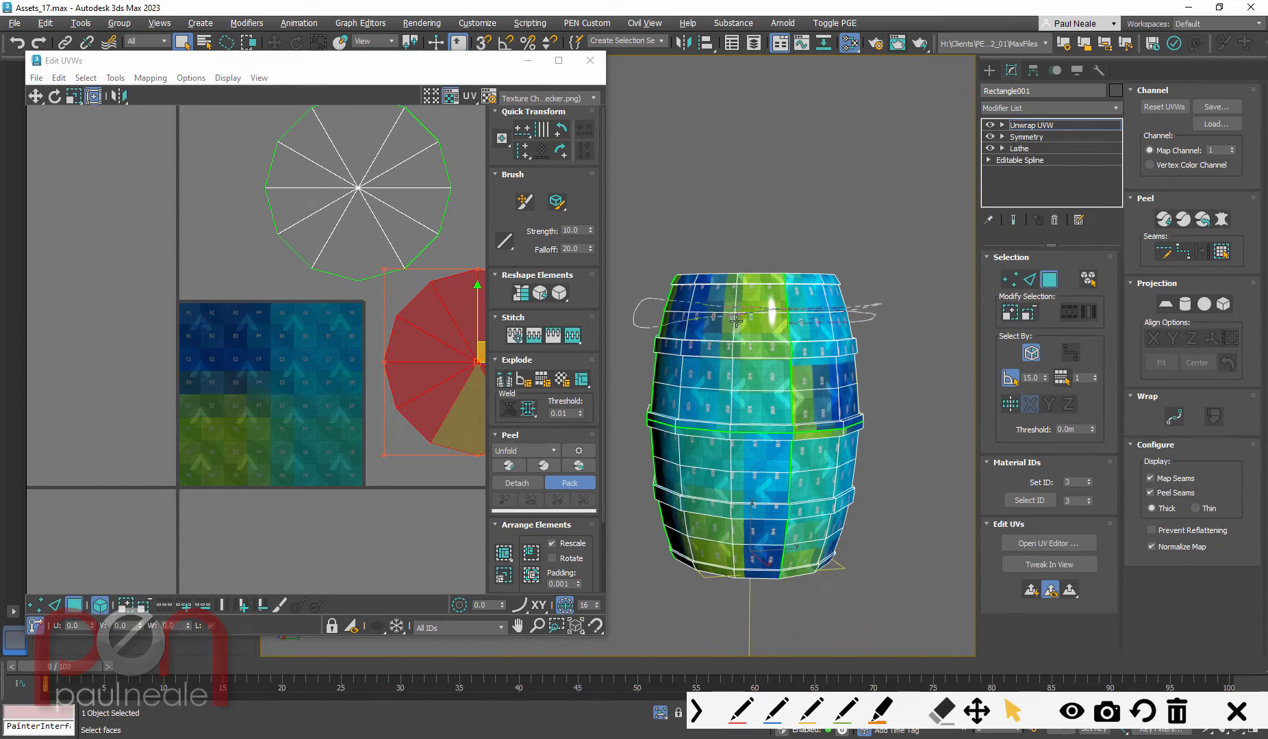
{"action": "left_click_drag", "start_coordinate": [736, 322], "coordinate": [719, 322]}
{"action": "mouse_move", "coordinate": [743, 350]}
{"action": "middle_mouse_down", "text": "alt"}
{"action": "mouse_move", "coordinate": [948, 380]}
{"action": "mouse_move", "coordinate": [986, 360]}
{"action": "middle_mouse_up", "text": "alt"}
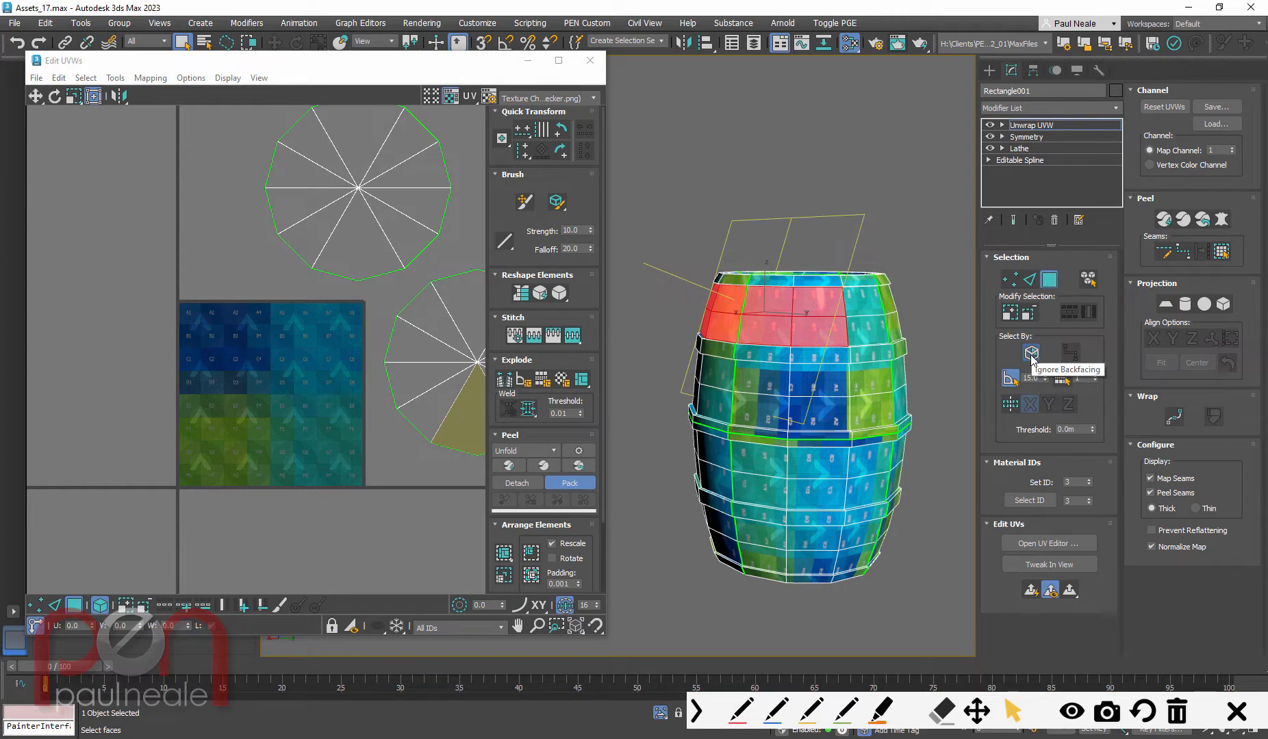
{"action": "middle_click_drag", "start_coordinate": [912, 376], "coordinate": [950, 362], "text": "alt"}
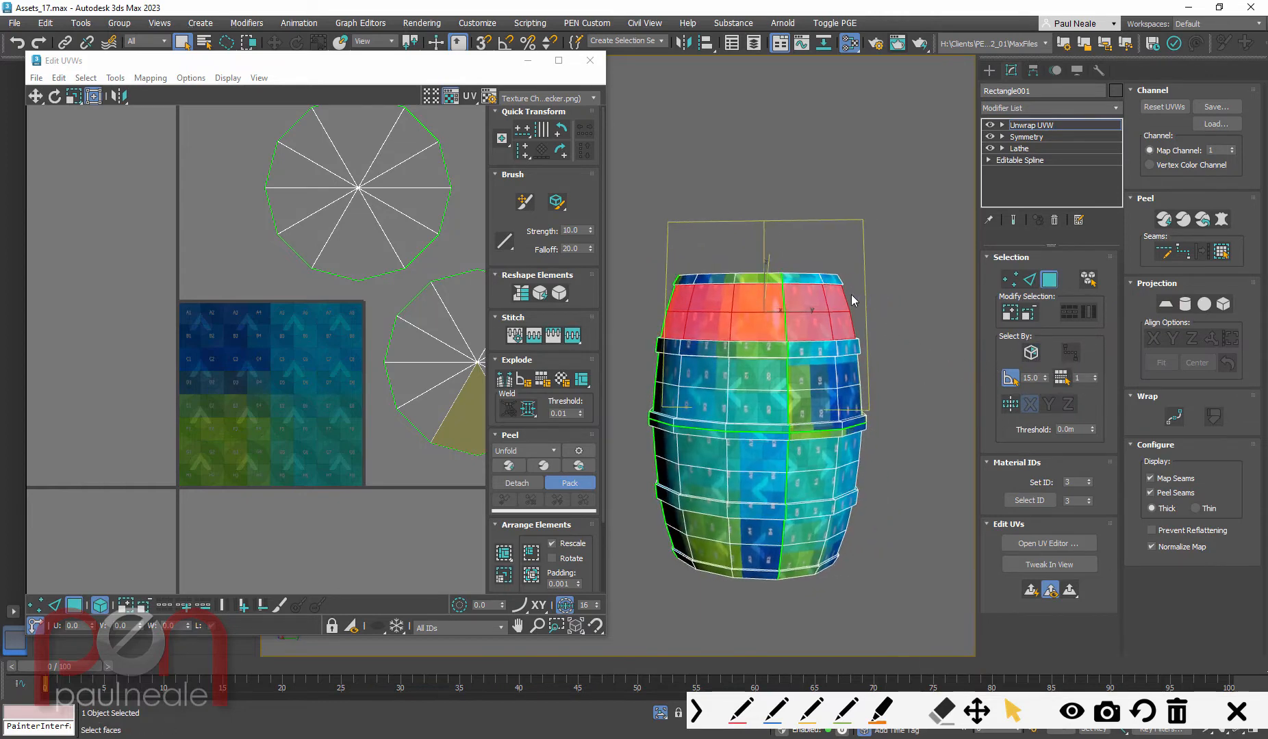
{"action": "middle_click_drag", "start_coordinate": [916, 308], "coordinate": [644, 370], "text": "alt"}
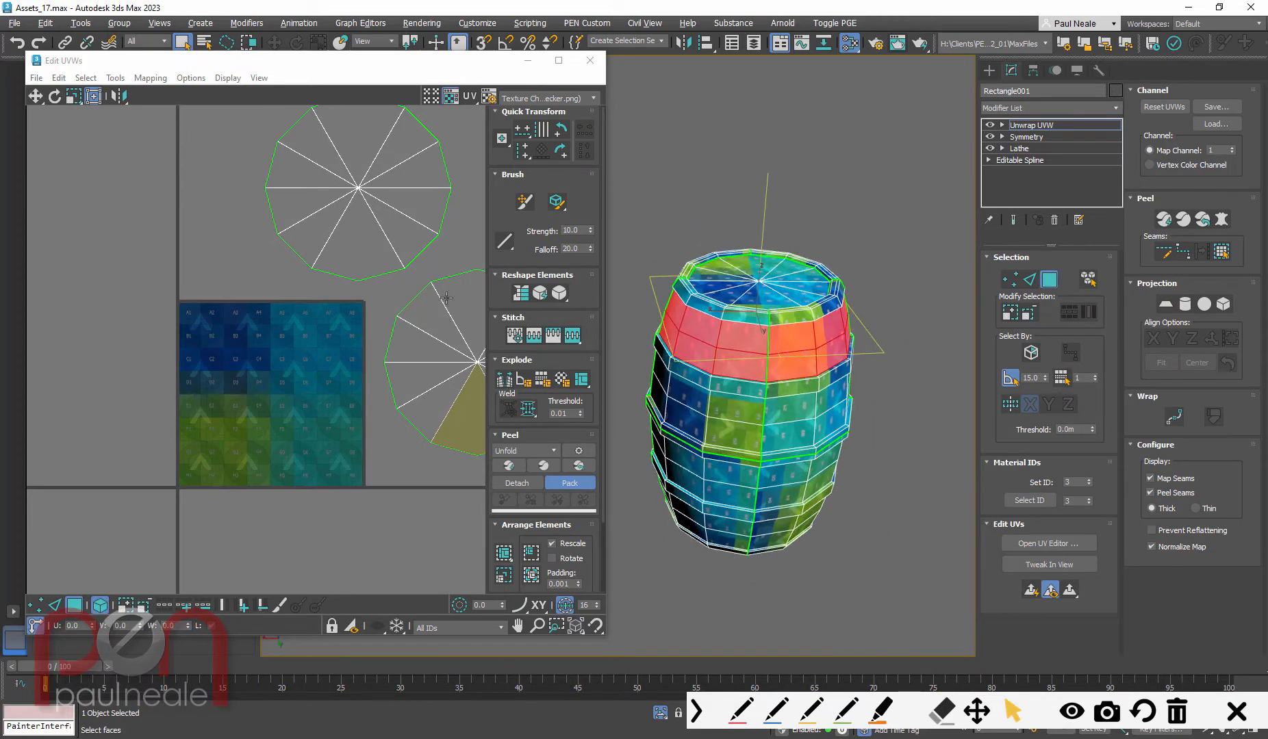
Step: Choose the lasso selection region and reposition the UV Editor below the main toolbar
{"action": "left_click", "coordinate": [229, 46]}
{"action": "left_click", "coordinate": [227, 129]}
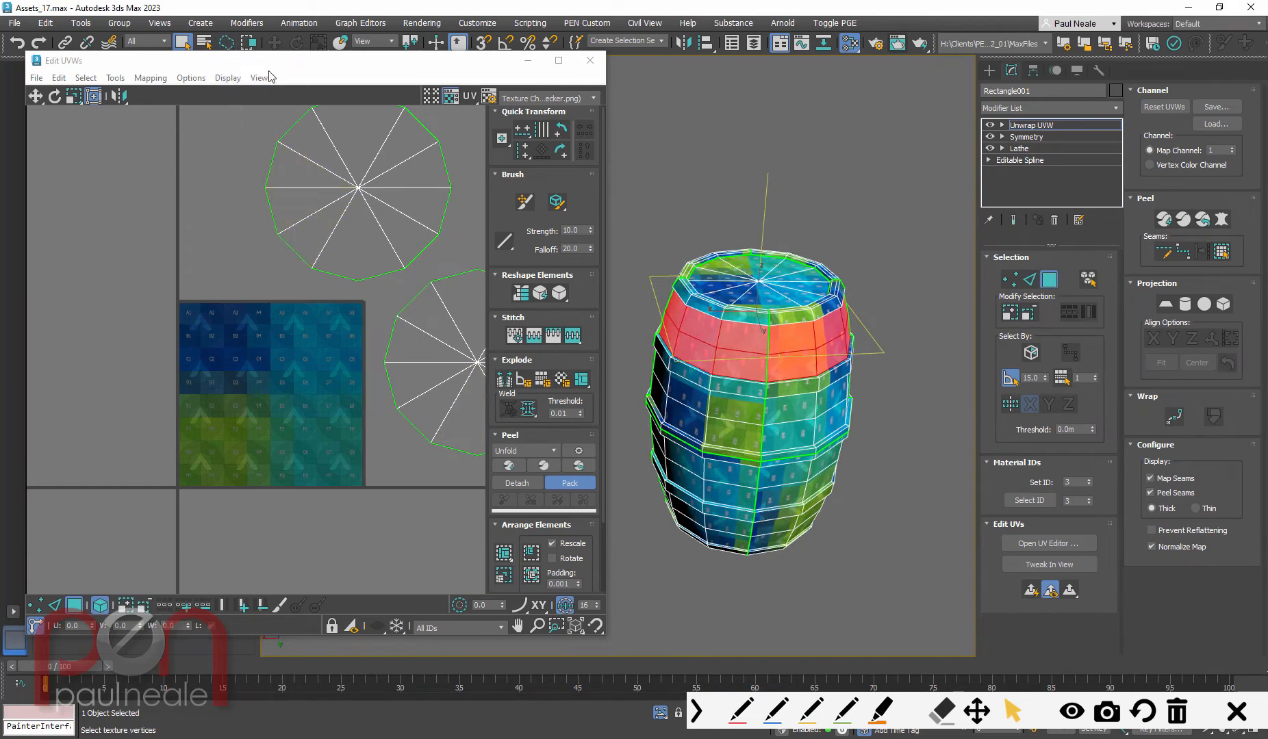
{"action": "left_click_drag", "start_coordinate": [274, 60], "coordinate": [267, 94]}
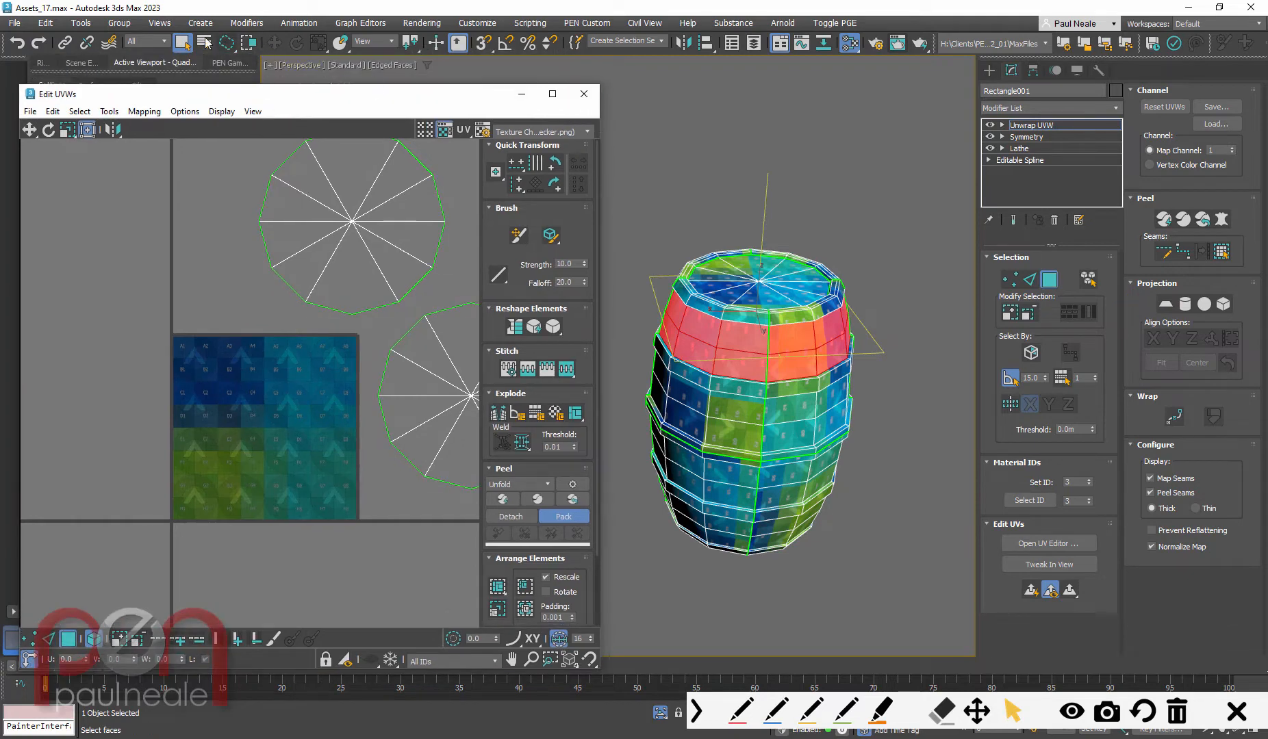
{"action": "mouse_move", "coordinate": [473, 91]}
{"action": "left_mouse_down"}
{"action": "mouse_move", "coordinate": [489, 105]}
{"action": "mouse_move", "coordinate": [486, 88]}
{"action": "left_mouse_up"}
Step: Quick planar map the upper band faces and move their ring-shaped UV shell partly off the texture tile
{"action": "middle_click_drag", "start_coordinate": [791, 404], "coordinate": [705, 280], "text": "alt"}
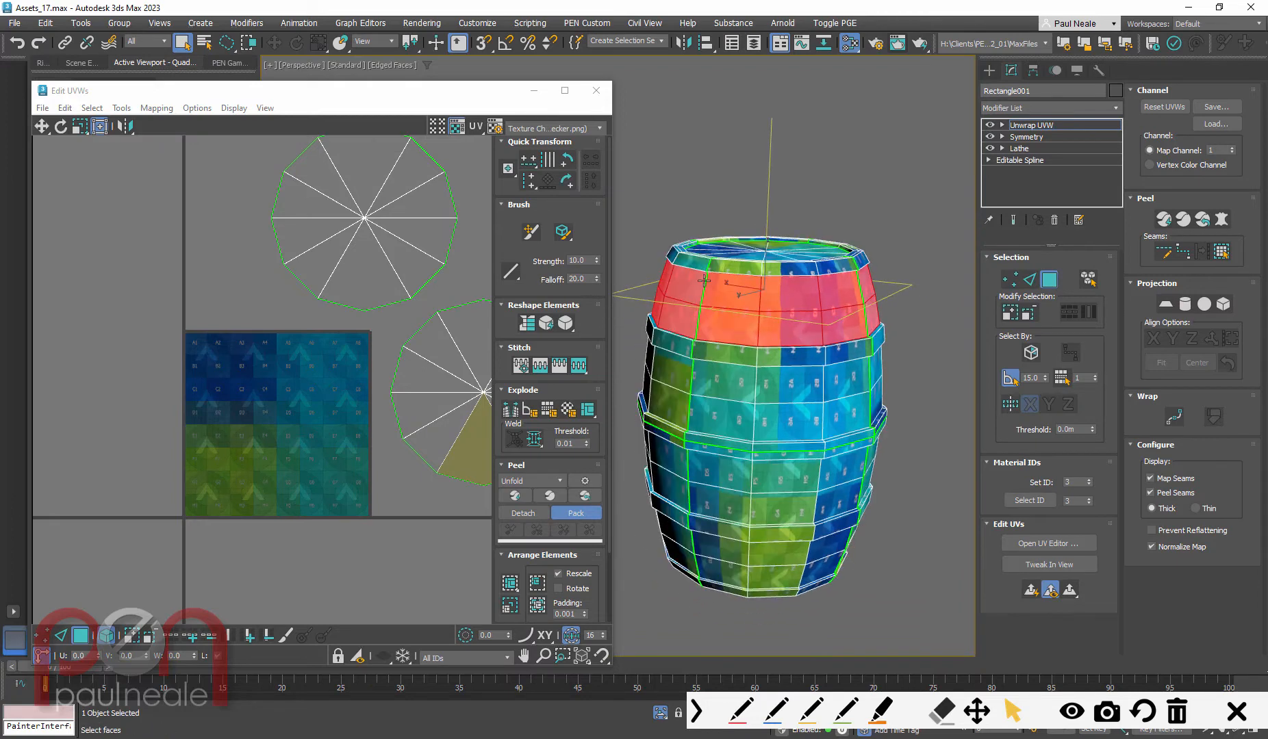
{"action": "left_click", "coordinate": [1032, 591]}
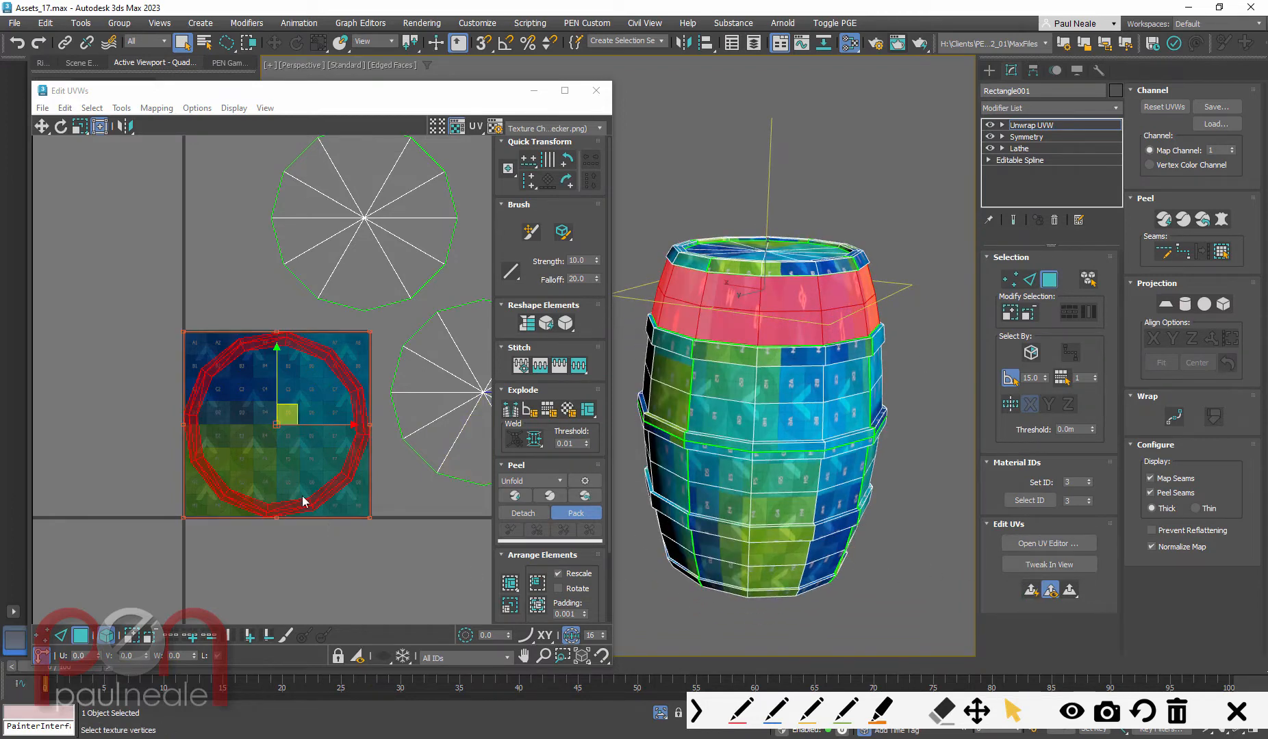
{"action": "left_click_drag", "start_coordinate": [321, 502], "coordinate": [203, 506]}
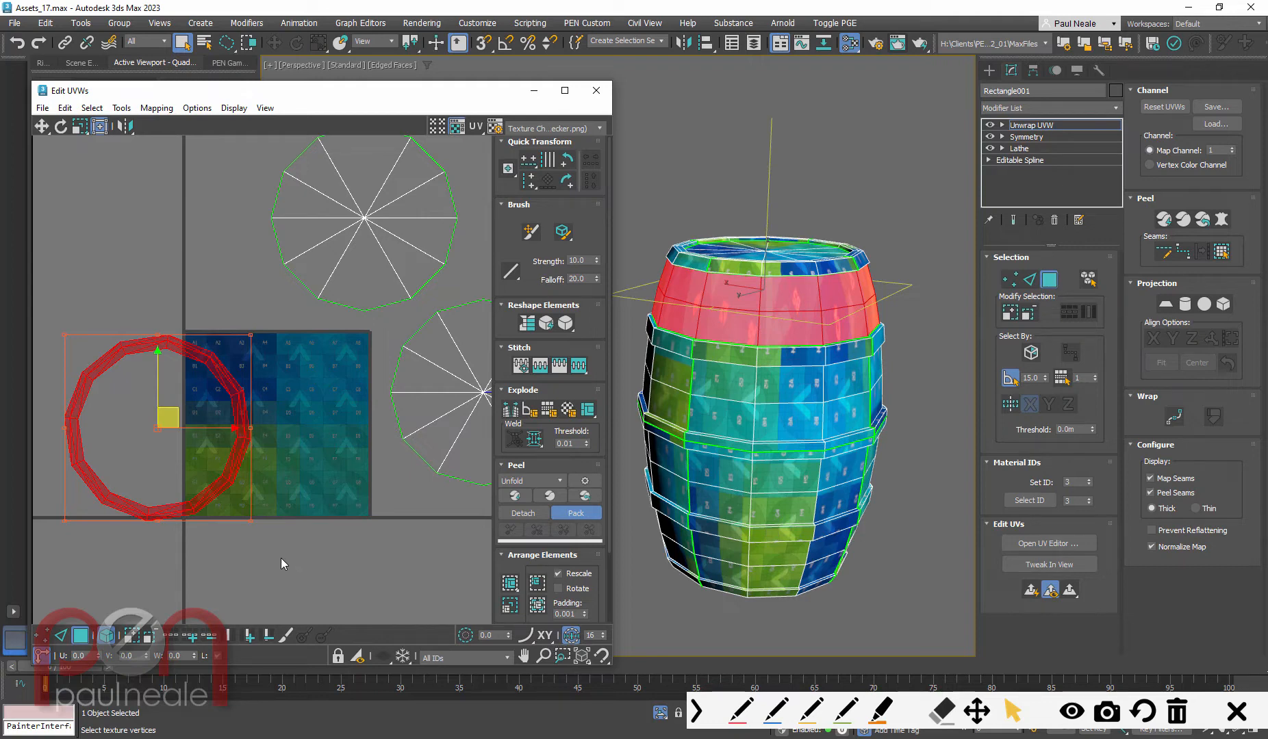
{"action": "middle_click_drag", "start_coordinate": [305, 504], "coordinate": [424, 467]}
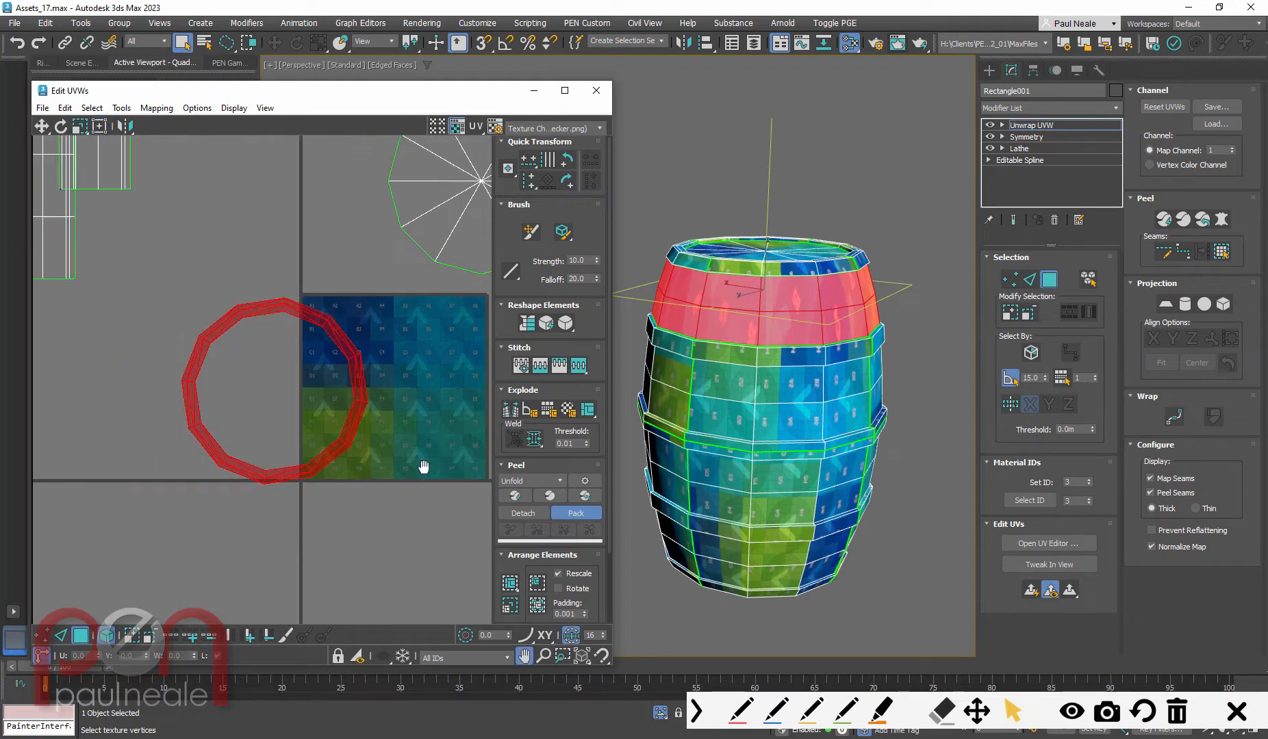
{"action": "scroll", "coordinate": [363, 384], "scroll_direction": "up", "scroll_amount": 3}
{"action": "middle_click_drag", "start_coordinate": [392, 395], "coordinate": [372, 399]}
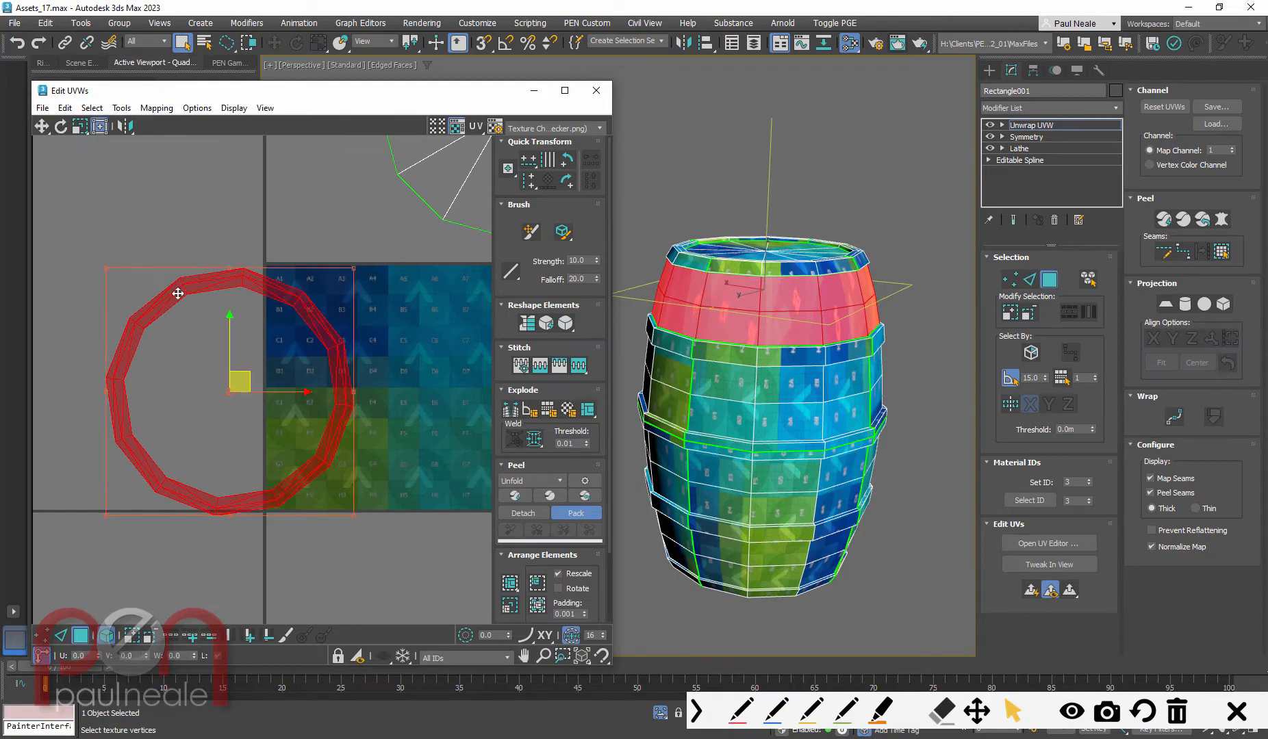
Step: Check the checker texture on the planar-mapped upper band and clear the face selection
{"action": "middle_click_drag", "start_coordinate": [852, 236], "coordinate": [882, 354], "text": "alt"}
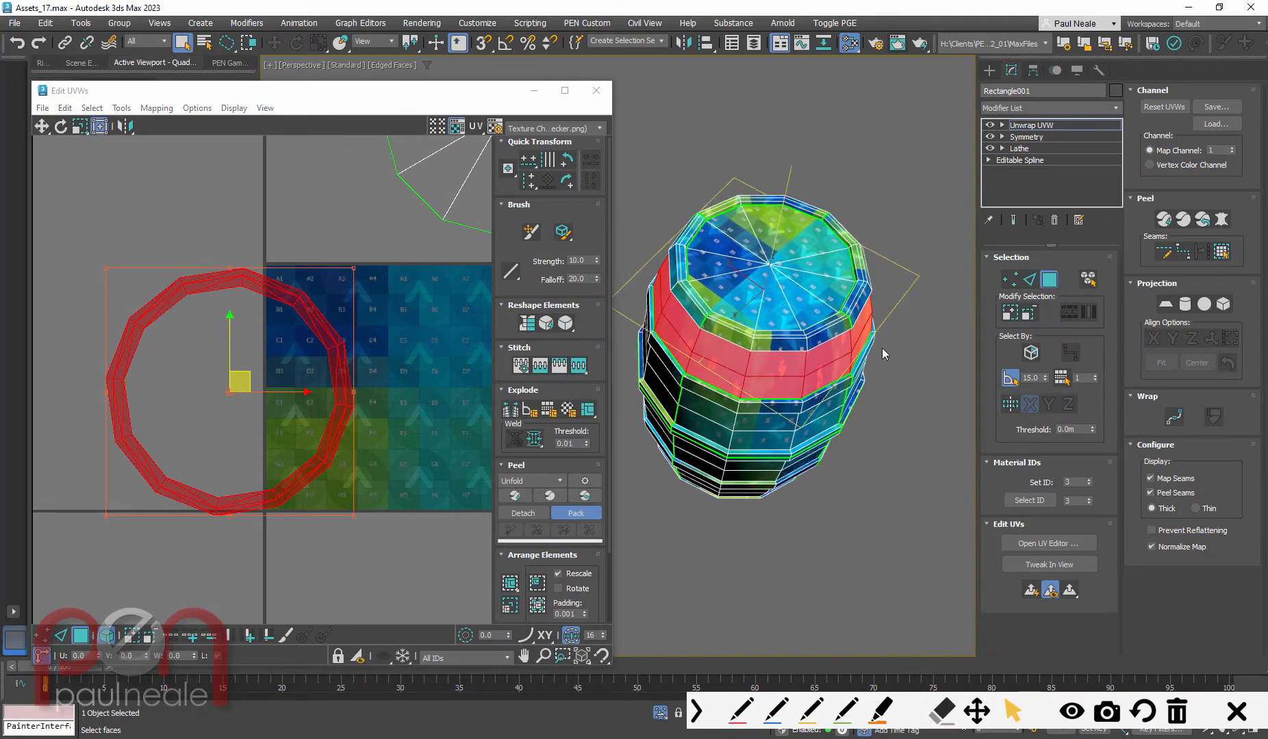
{"action": "middle_click_drag", "start_coordinate": [826, 416], "coordinate": [828, 390], "text": "alt"}
{"action": "left_click", "coordinate": [884, 395]}
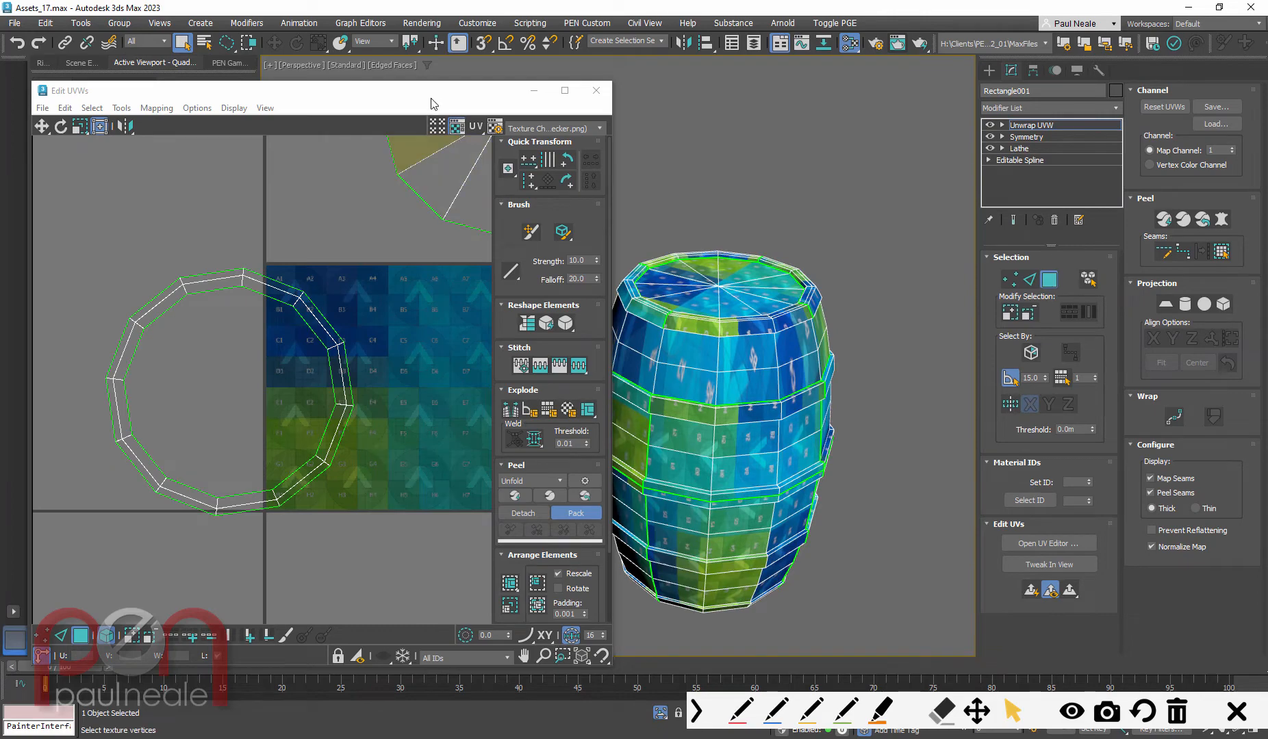
Step: Break the ring-shaped UV shell along one vertical edge line of the barrel's upper band
{"action": "left_click_drag", "start_coordinate": [431, 95], "coordinate": [428, 52]}
{"action": "middle_click_drag", "start_coordinate": [673, 345], "coordinate": [787, 354], "text": "alt"}
{"action": "scroll", "coordinate": [788, 354], "scroll_direction": "up", "scroll_amount": 3}
{"action": "left_click", "coordinate": [1029, 279]}
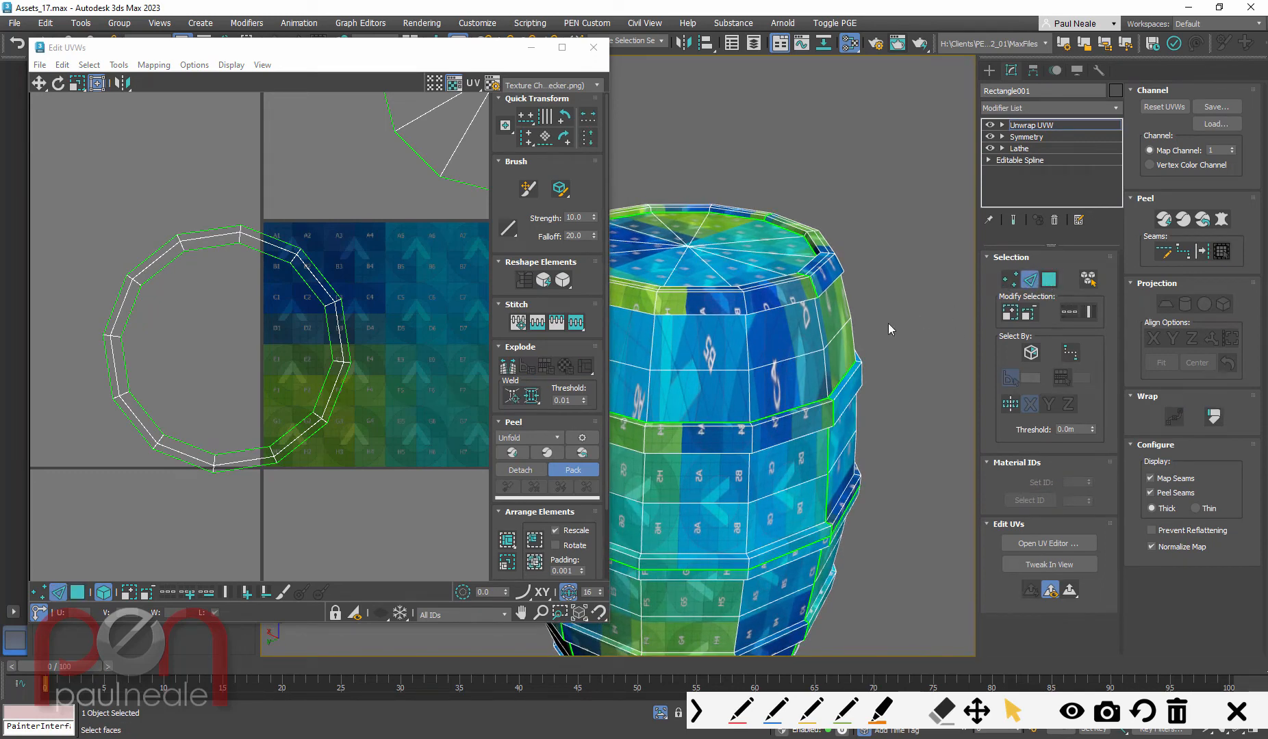
{"action": "left_click", "coordinate": [747, 348]}
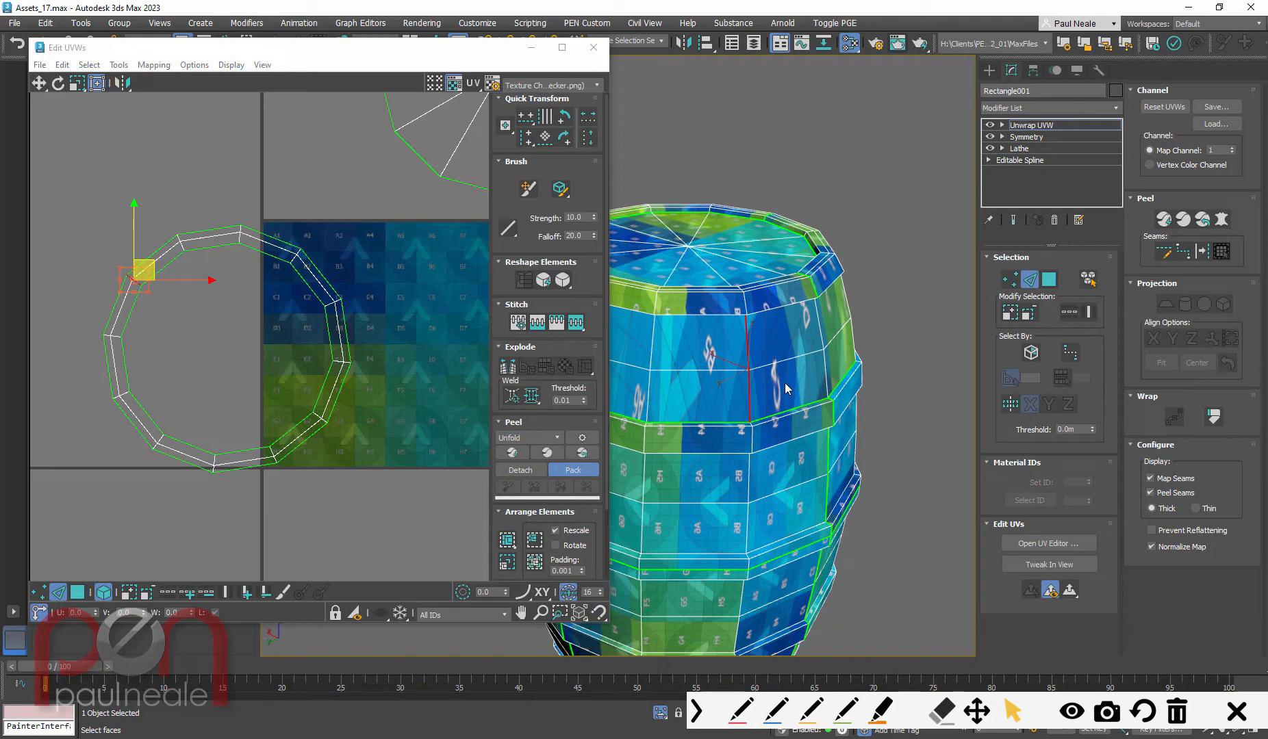
{"action": "middle_click_drag", "start_coordinate": [788, 421], "coordinate": [730, 343], "text": "alt"}
{"action": "middle_click_drag", "start_coordinate": [750, 395], "coordinate": [762, 479], "text": "alt"}
{"action": "right_click", "coordinate": [241, 353]}
{"action": "left_click", "coordinate": [202, 397]}
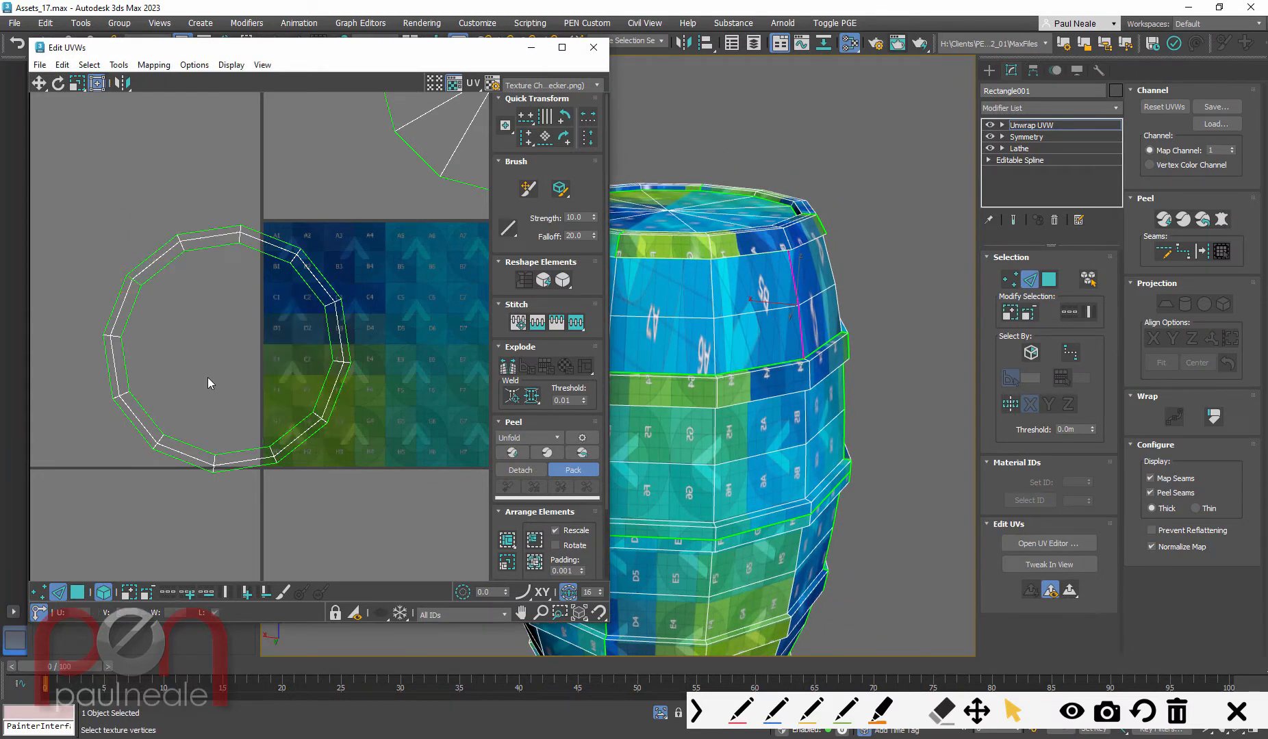
{"action": "scroll", "coordinate": [207, 372], "scroll_direction": "down", "scroll_amount": 2}
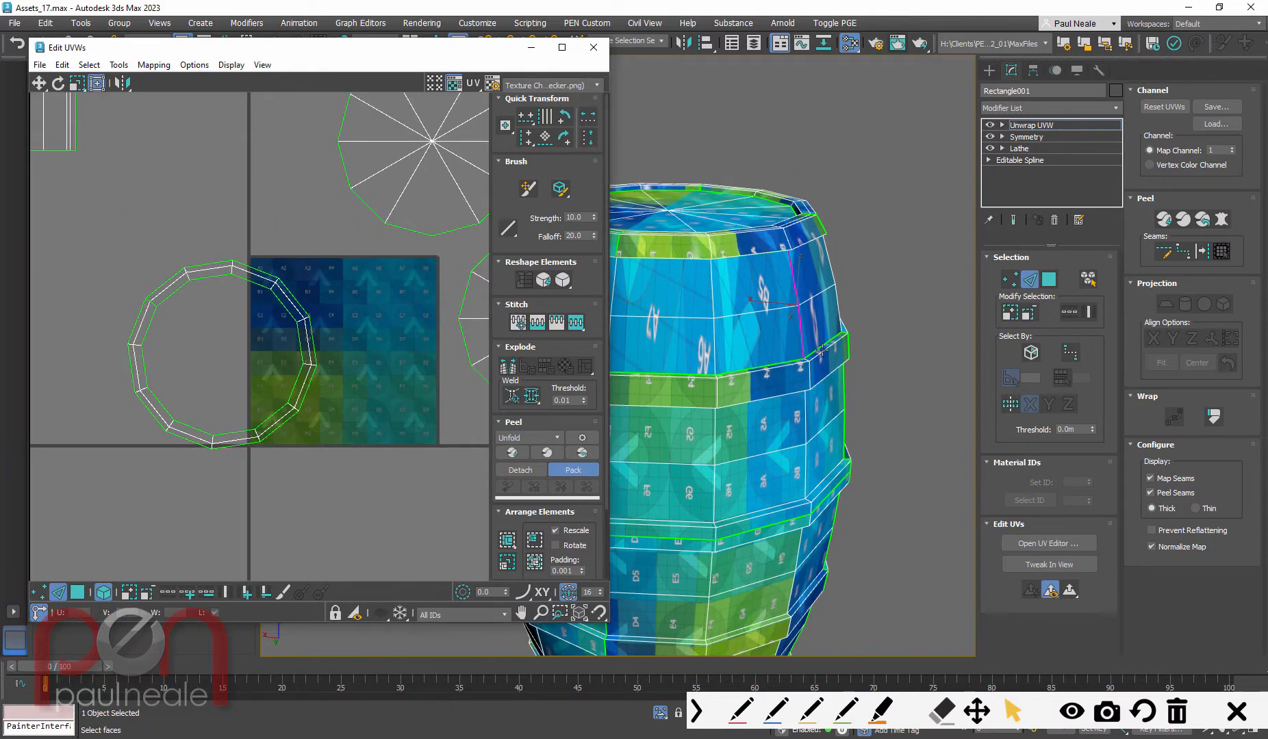
{"action": "left_click", "coordinate": [811, 308]}
{"action": "middle_click_drag", "start_coordinate": [810, 354], "coordinate": [861, 295], "text": "alt"}
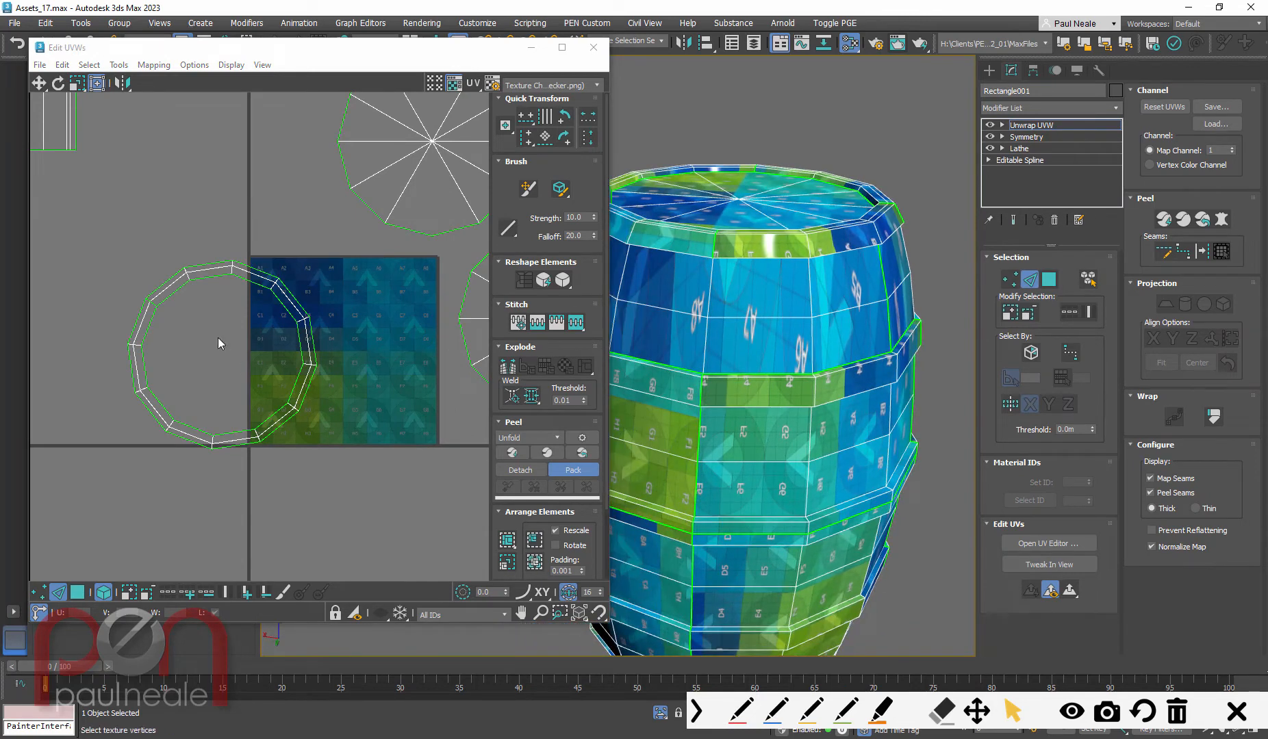
Step: Select all faces of the ring shell and unfold it into a curved strip with Quick Peel, with Pack off
{"action": "left_click", "coordinate": [78, 592]}
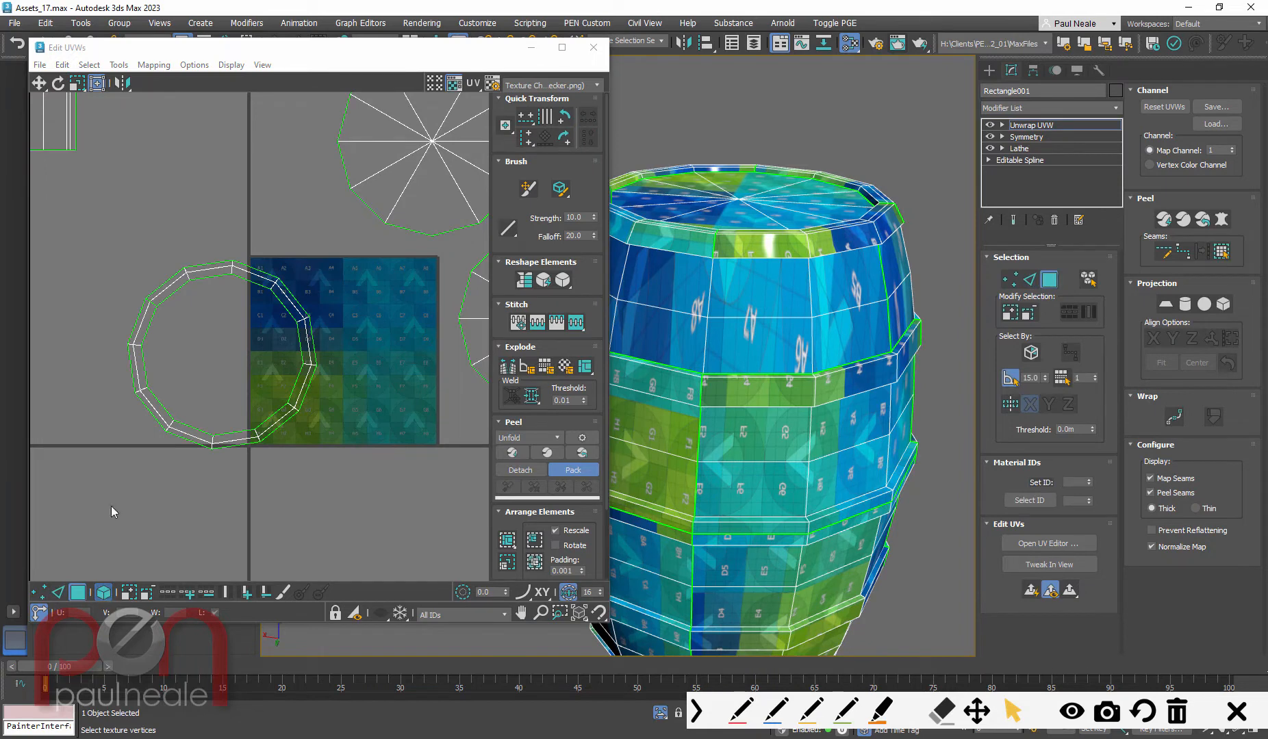
{"action": "left_click_drag", "start_coordinate": [102, 253], "coordinate": [332, 462]}
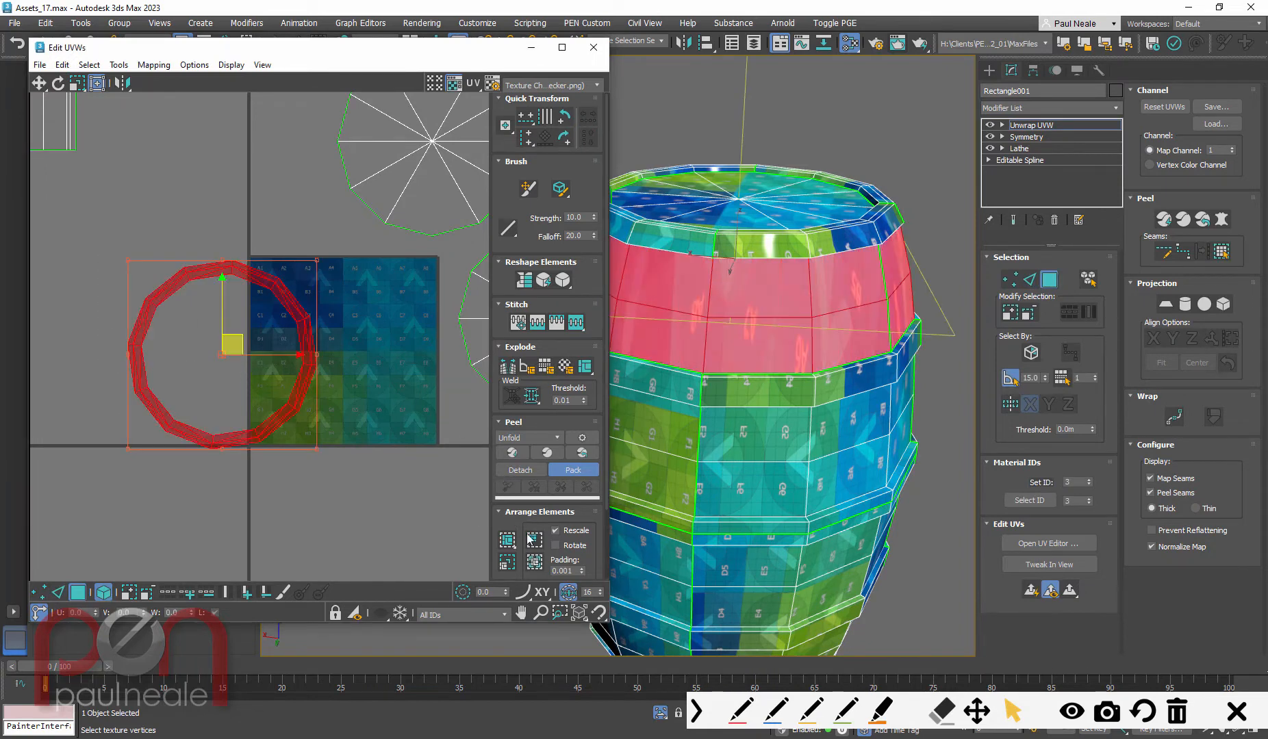
{"action": "scroll", "coordinate": [501, 524], "scroll_direction": "down", "scroll_amount": 2}
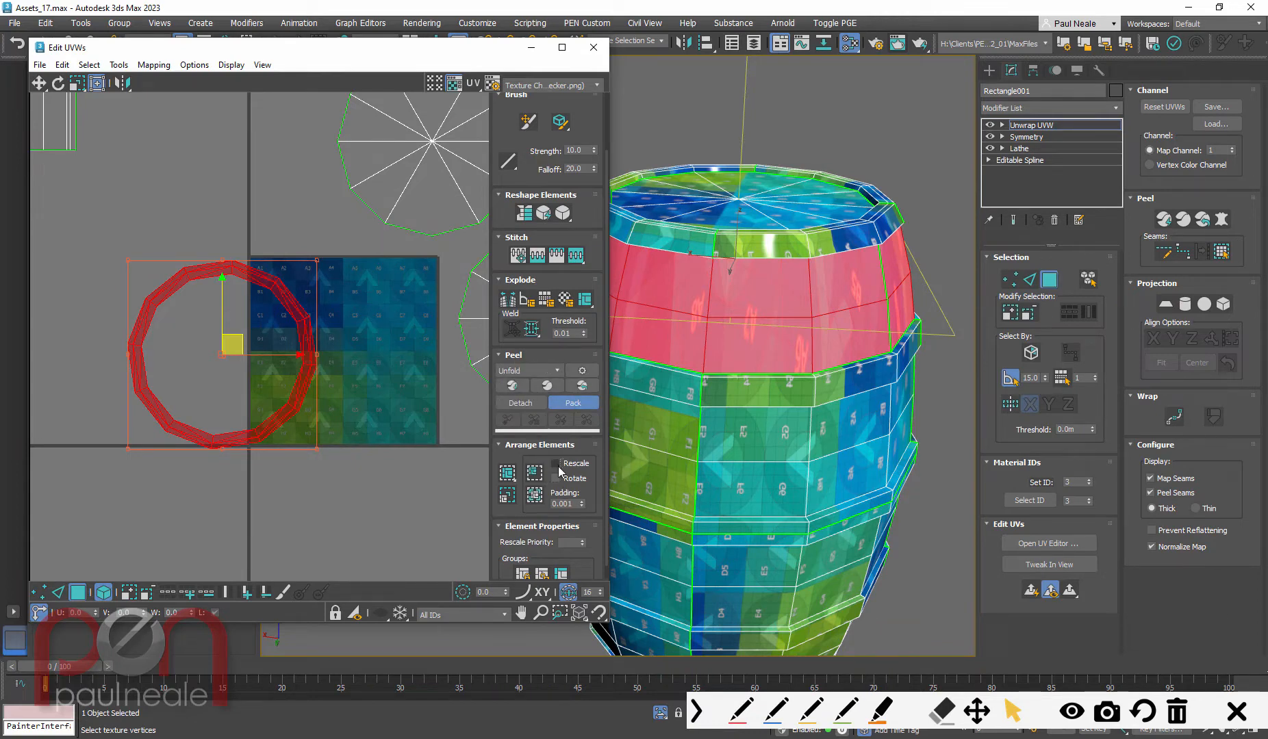
{"action": "left_click", "coordinate": [555, 464]}
{"action": "left_click", "coordinate": [556, 463]}
{"action": "left_click", "coordinate": [571, 406]}
{"action": "left_click", "coordinate": [513, 387]}
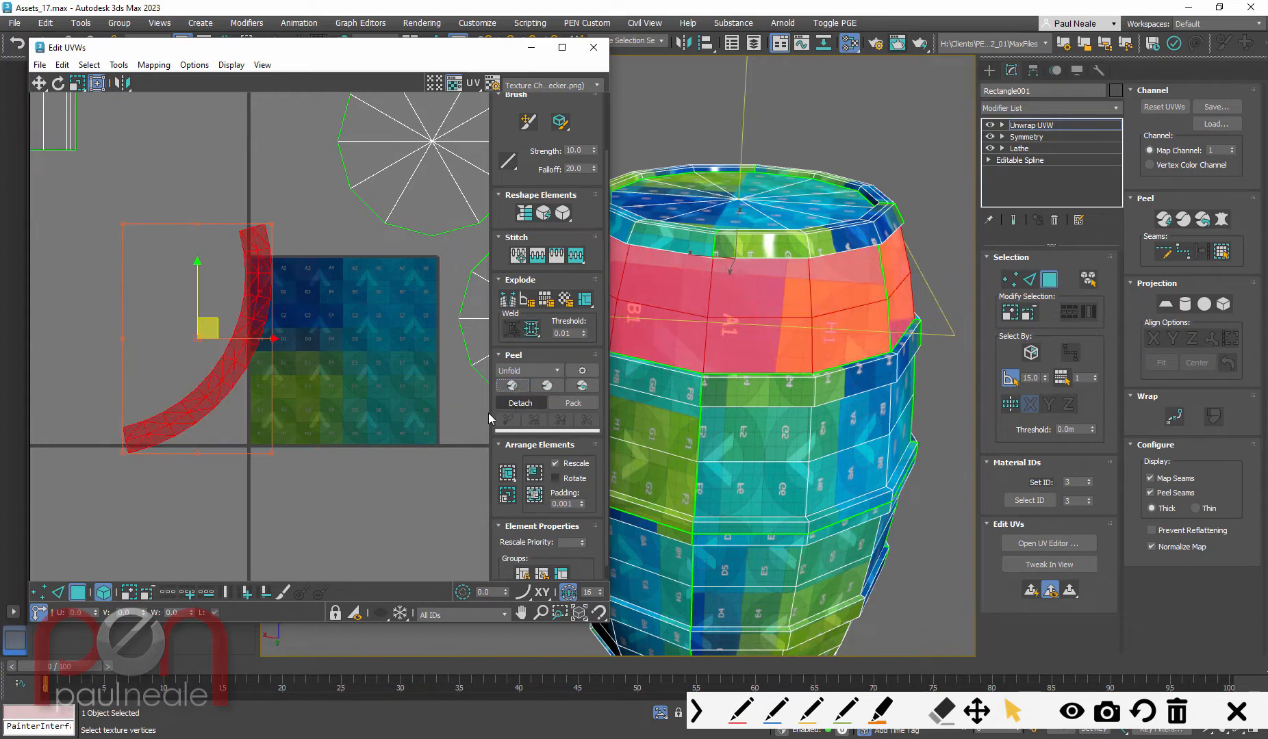
Step: Select the band of faces just above the barrel's middle hoop all the way around
{"action": "scroll", "coordinate": [748, 415], "scroll_direction": "down", "scroll_amount": 2}
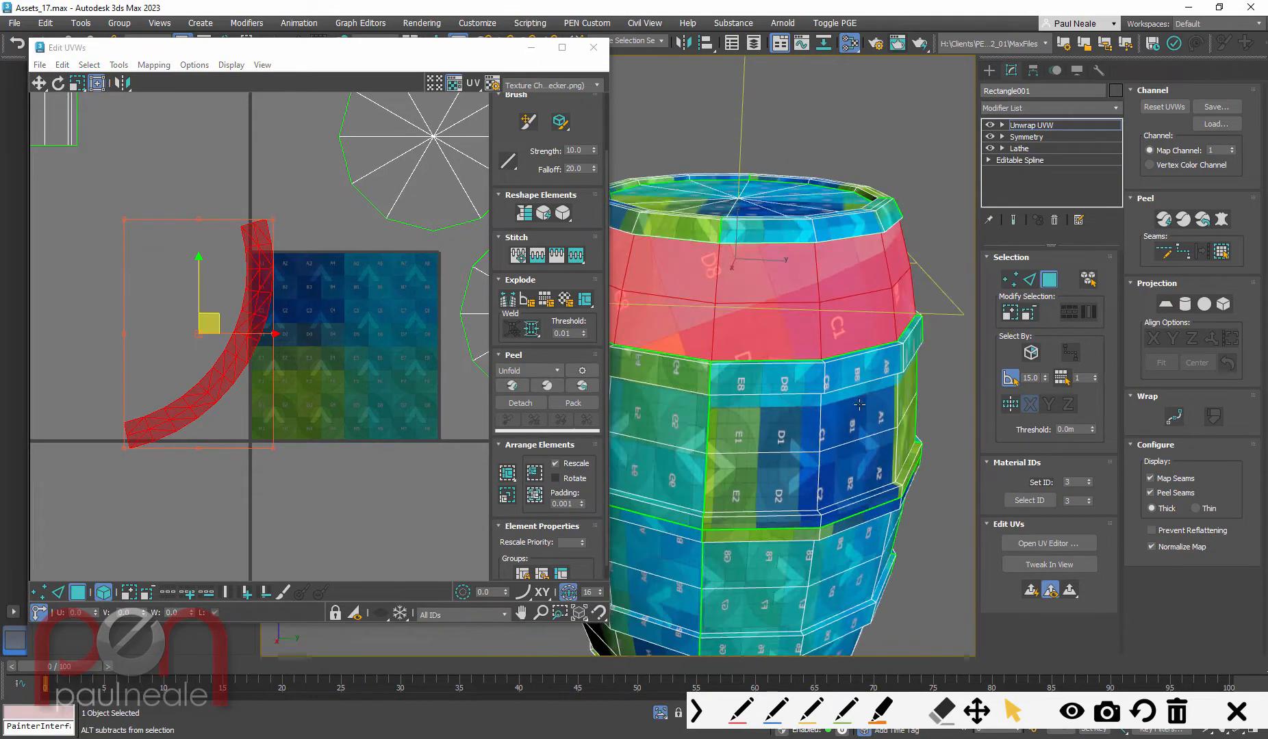
{"action": "scroll", "coordinate": [843, 388], "scroll_direction": "down", "scroll_amount": 4}
{"action": "middle_click_drag", "start_coordinate": [843, 388], "coordinate": [869, 387], "text": "alt"}
{"action": "scroll", "coordinate": [747, 388], "scroll_direction": "up", "scroll_amount": 2}
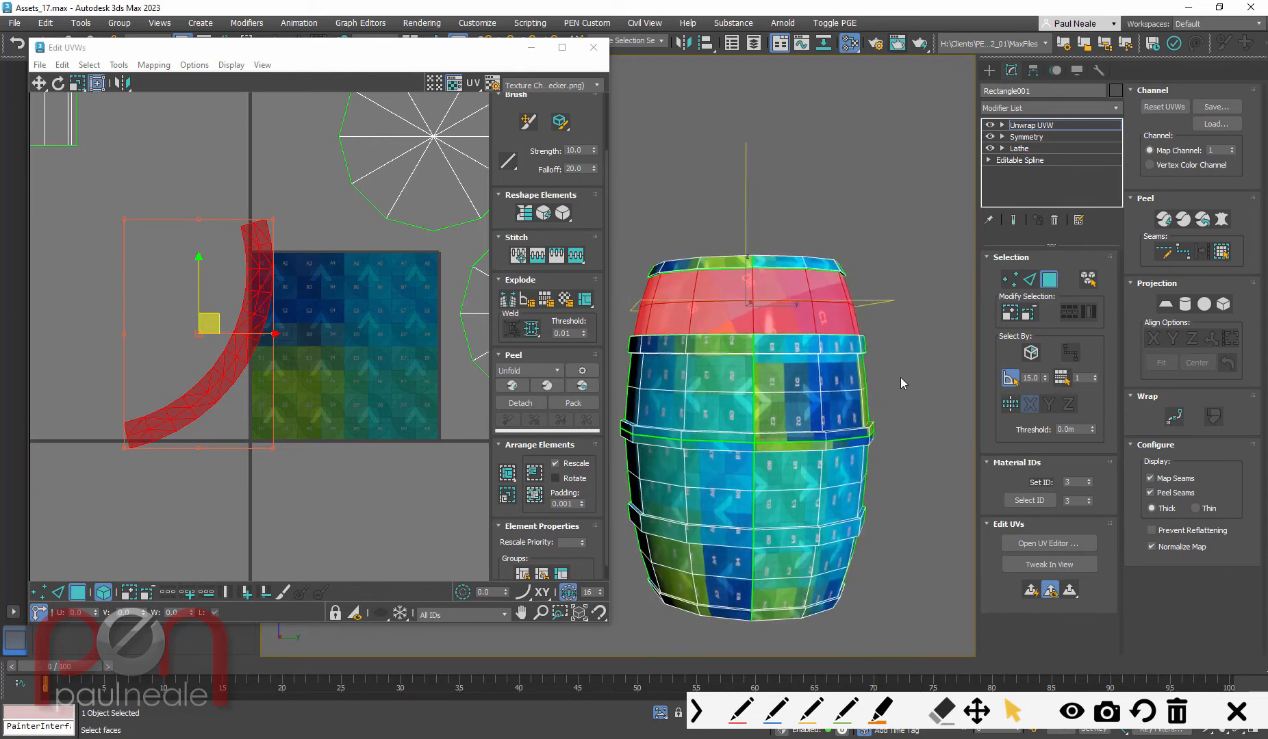
{"action": "left_click", "coordinate": [751, 394]}
{"action": "middle_click_drag", "start_coordinate": [751, 394], "coordinate": [718, 384], "text": "alt"}
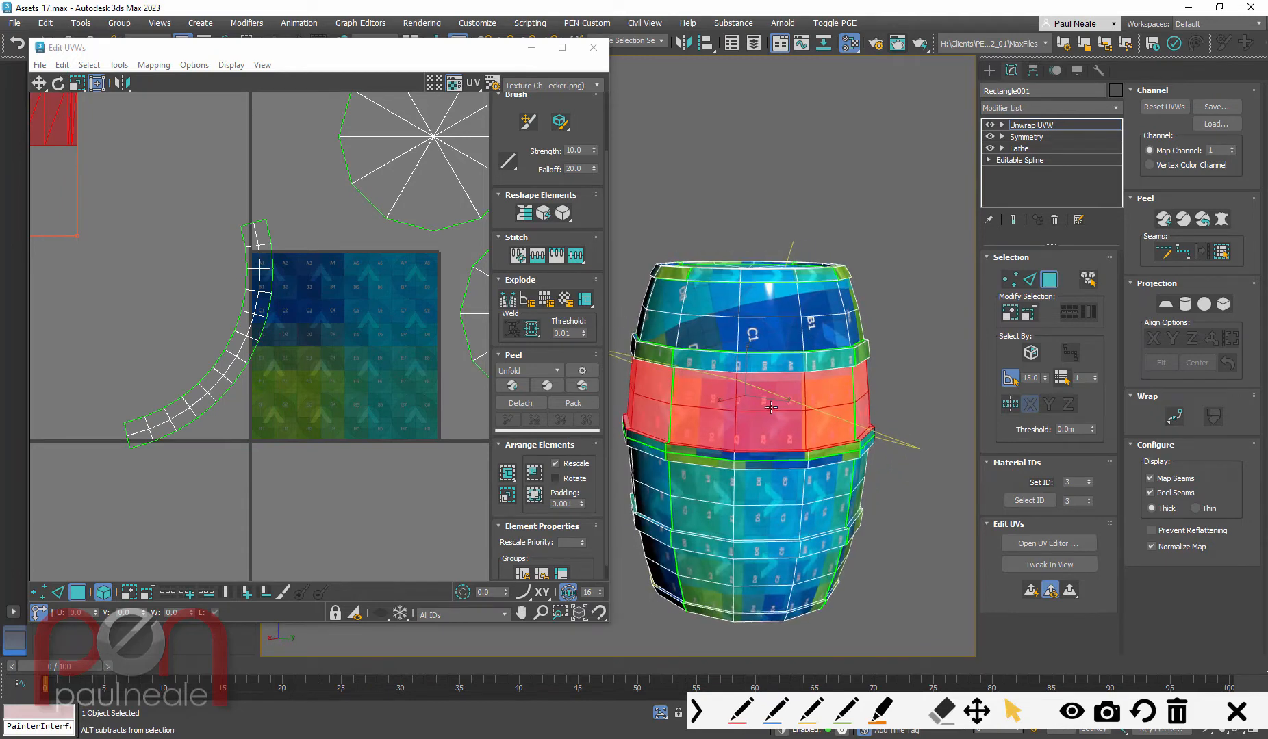
Step: Try to unfold the selected middle band with Detach and Quick Peel, and move its pieces below the other shells
{"action": "left_click", "coordinate": [524, 405]}
{"action": "left_click", "coordinate": [515, 391]}
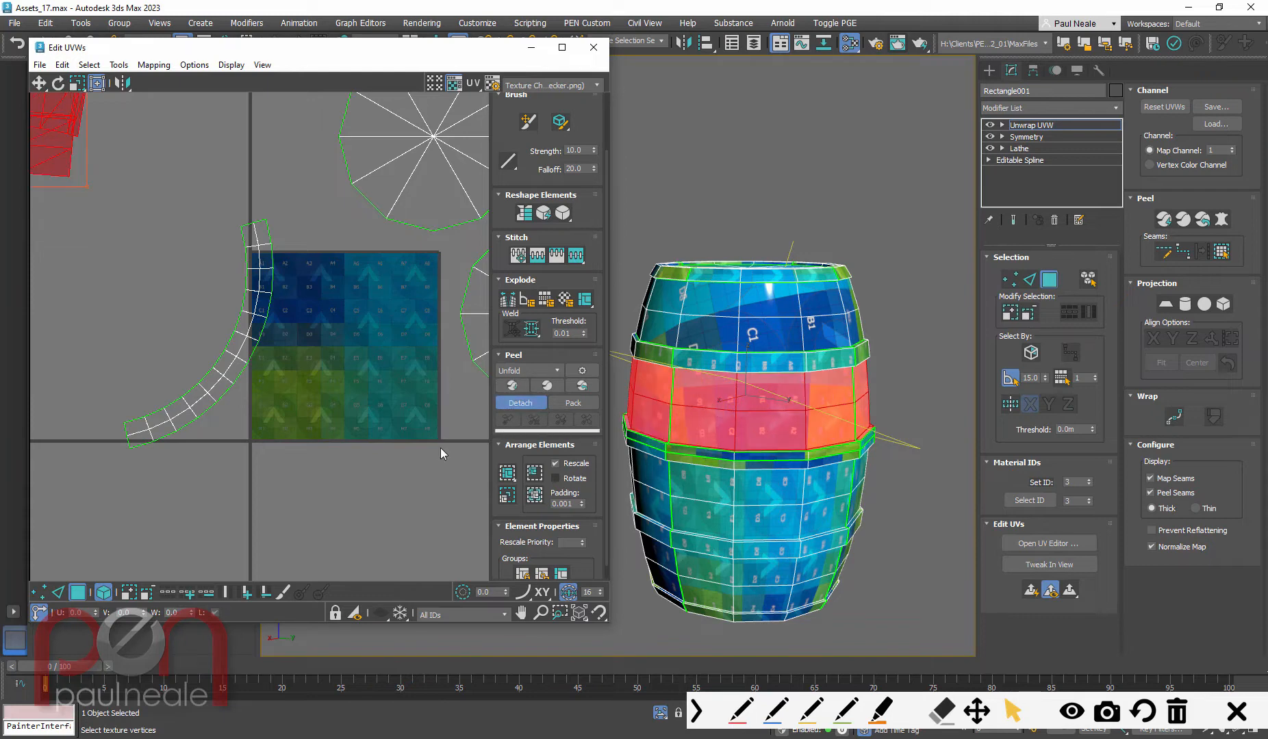
{"action": "middle_click_drag", "start_coordinate": [263, 386], "coordinate": [450, 452]}
{"action": "middle_click_drag", "start_coordinate": [241, 325], "coordinate": [329, 513]}
{"action": "scroll", "coordinate": [345, 386], "scroll_direction": "down", "scroll_amount": 3}
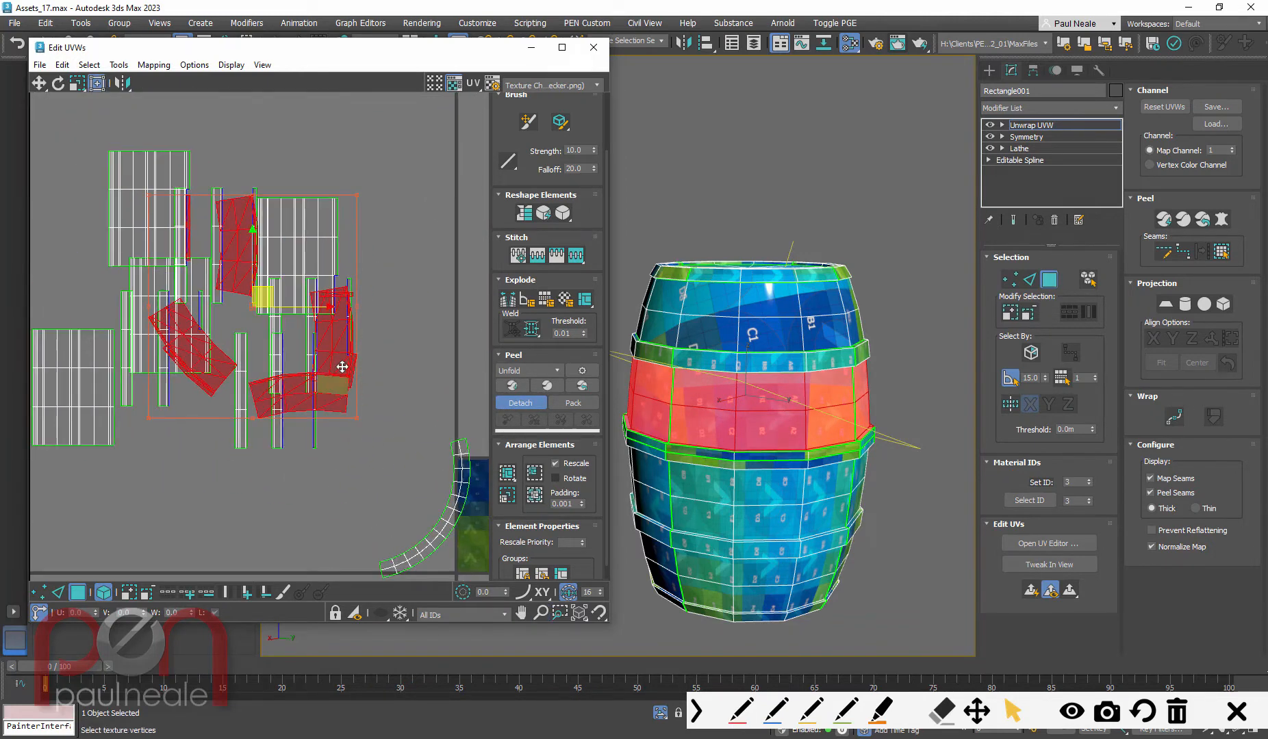
{"action": "left_click_drag", "start_coordinate": [339, 364], "coordinate": [332, 551]}
{"action": "middle_click_drag", "start_coordinate": [415, 477], "coordinate": [413, 269]}
{"action": "left_click_drag", "start_coordinate": [331, 346], "coordinate": [307, 467]}
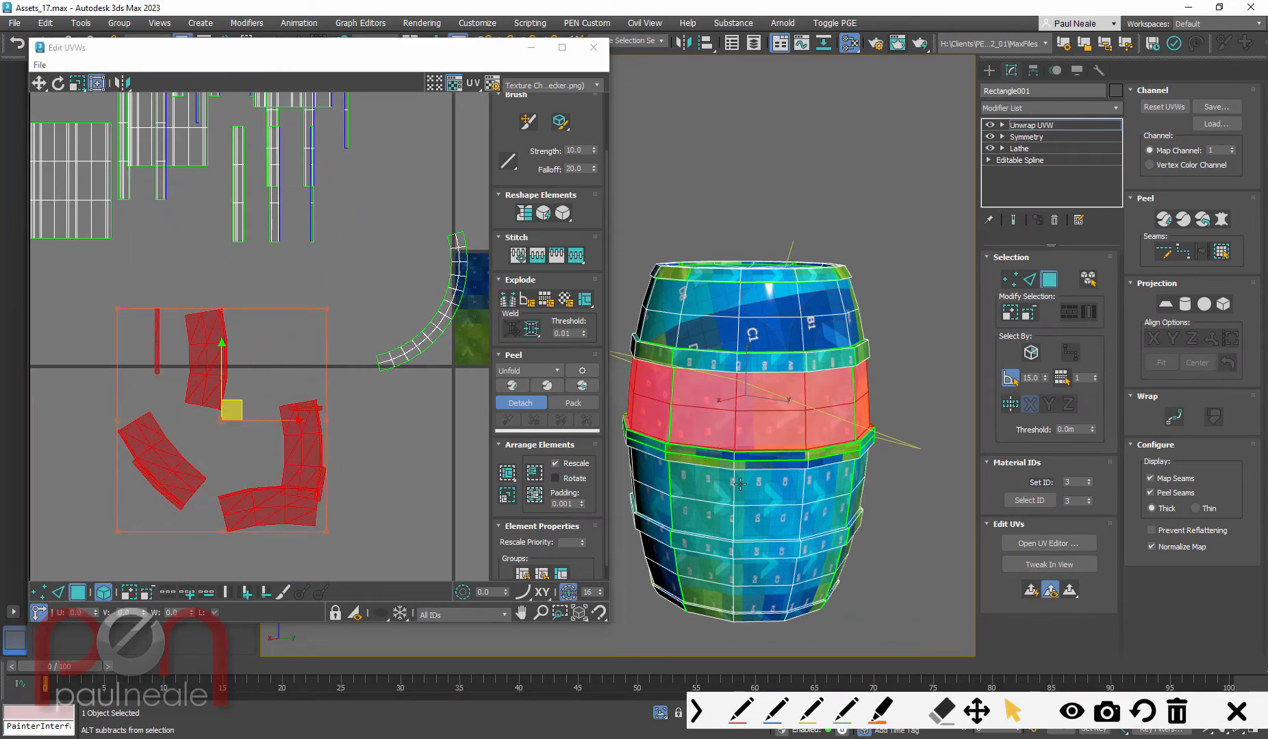
{"action": "mouse_move", "coordinate": [735, 452]}
{"action": "middle_mouse_down", "text": "alt"}
{"action": "mouse_move", "coordinate": [760, 517]}
{"action": "mouse_move", "coordinate": [716, 468]}
{"action": "middle_mouse_up", "text": "alt"}
{"action": "middle_click_drag", "start_coordinate": [395, 408], "coordinate": [397, 414]}
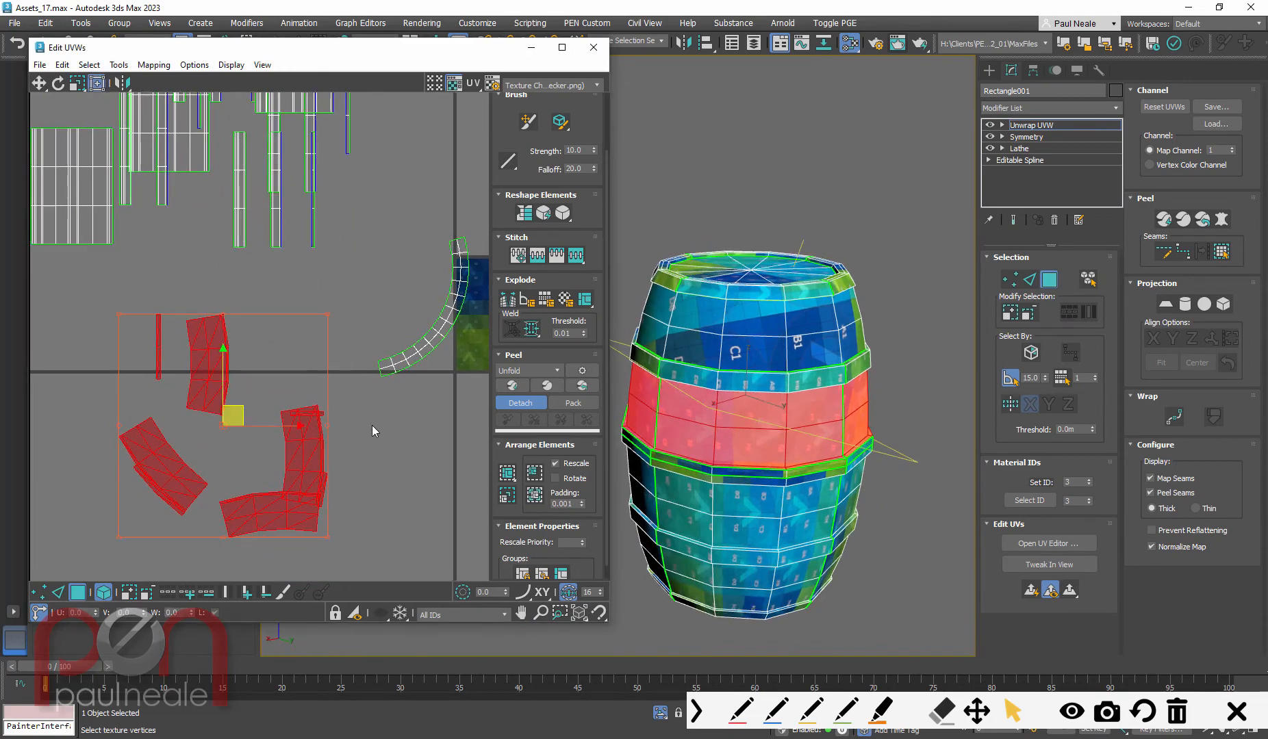
Step: Undo the middle band's peel and the moves of its UV pieces
{"action": "key", "text": "ctrl+z"}
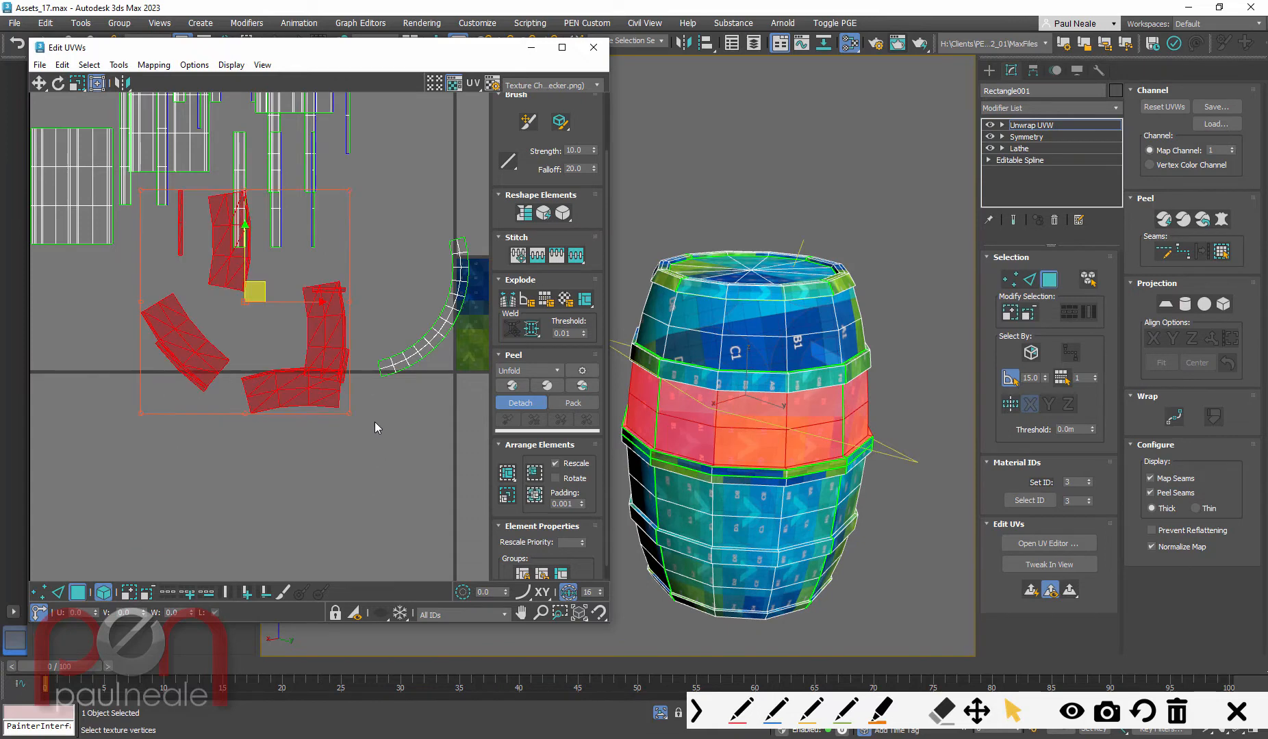
{"action": "key", "text": "ctrl+z"}
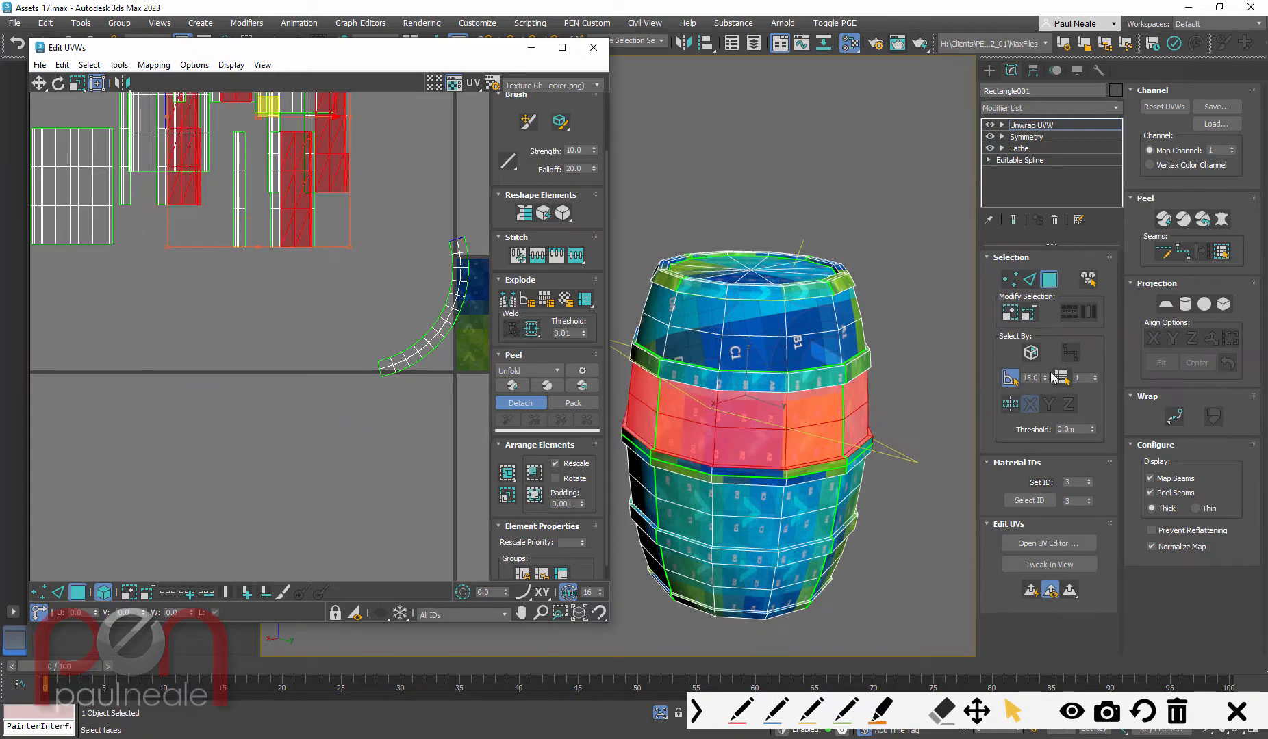
Step: Turn off planar-angle selection and quick planar map the middle band faces into a ring shell
{"action": "middle_click_drag", "start_coordinate": [893, 421], "coordinate": [797, 445], "text": "alt"}
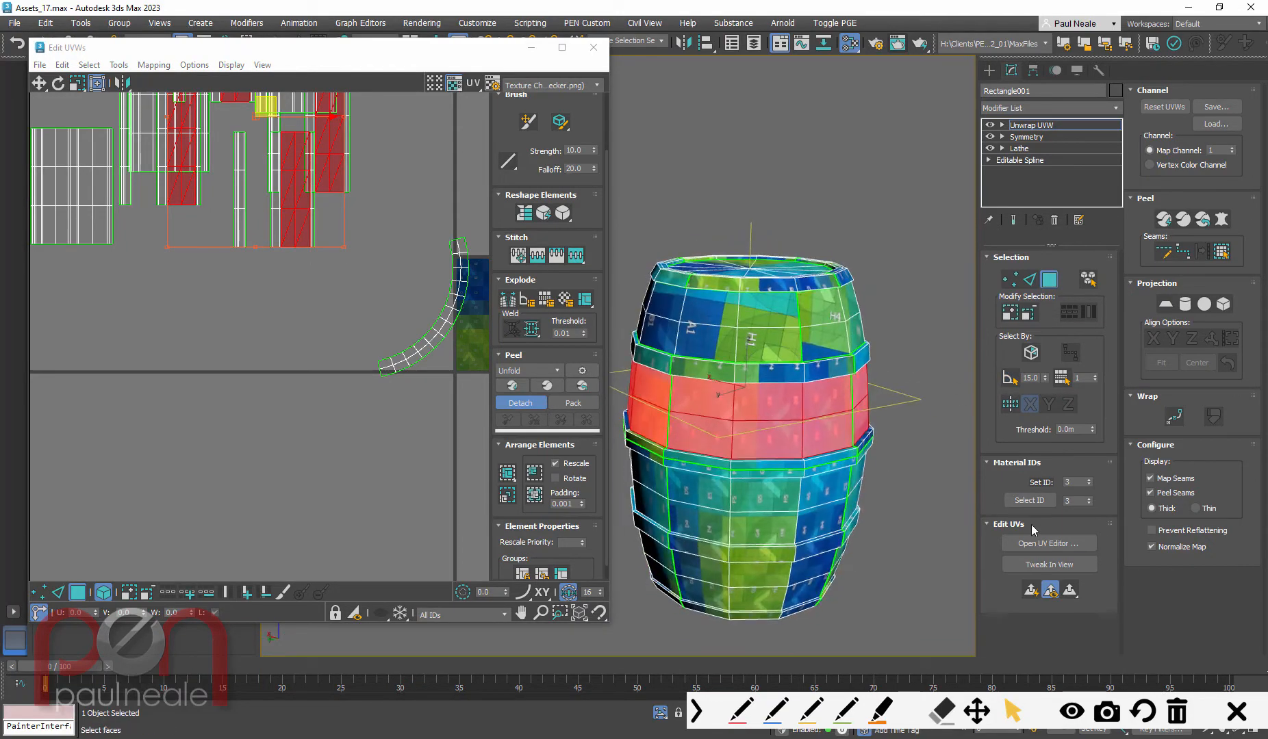
{"action": "left_click", "coordinate": [1031, 589]}
{"action": "middle_click_drag", "start_coordinate": [365, 397], "coordinate": [190, 424]}
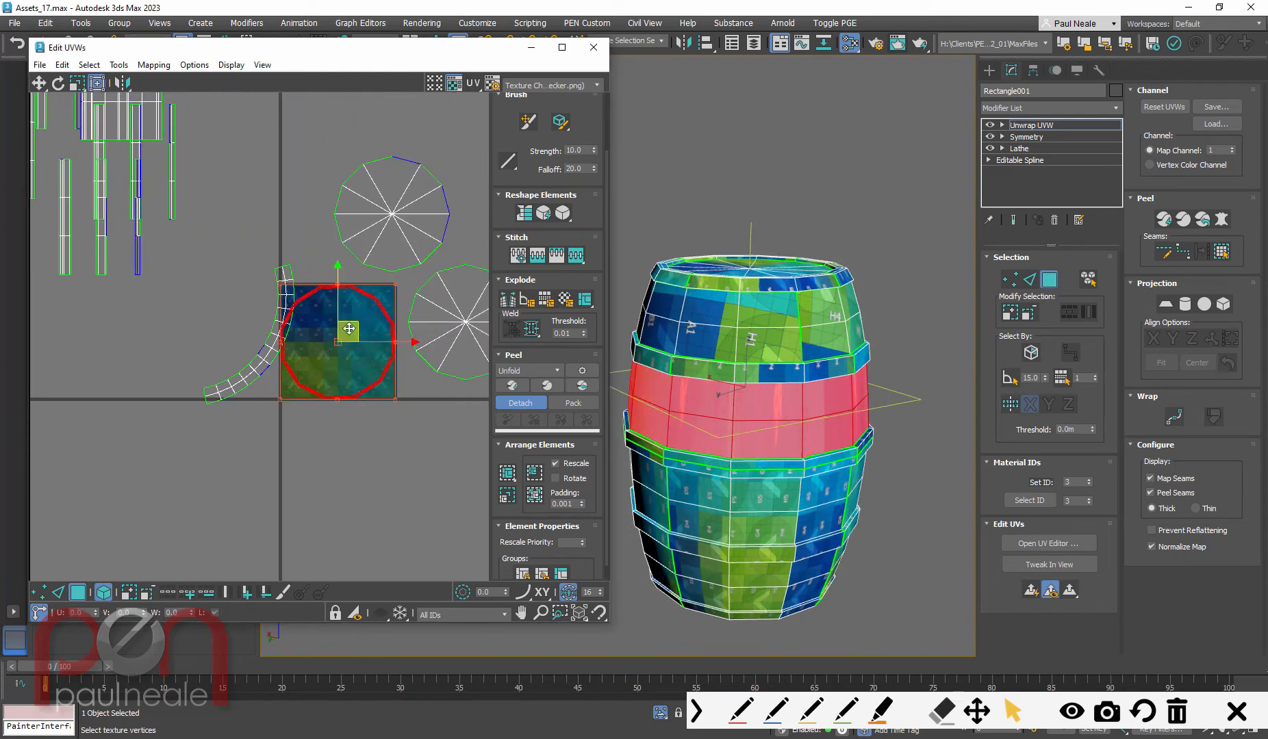
Step: Select the vertical edge line crossing the face band above the middle hoop and break its UVs
{"action": "scroll", "coordinate": [356, 323], "scroll_direction": "up", "scroll_amount": 3}
{"action": "middle_click_drag", "start_coordinate": [919, 437], "coordinate": [800, 441]}
{"action": "scroll", "coordinate": [733, 402], "scroll_direction": "up", "scroll_amount": 5}
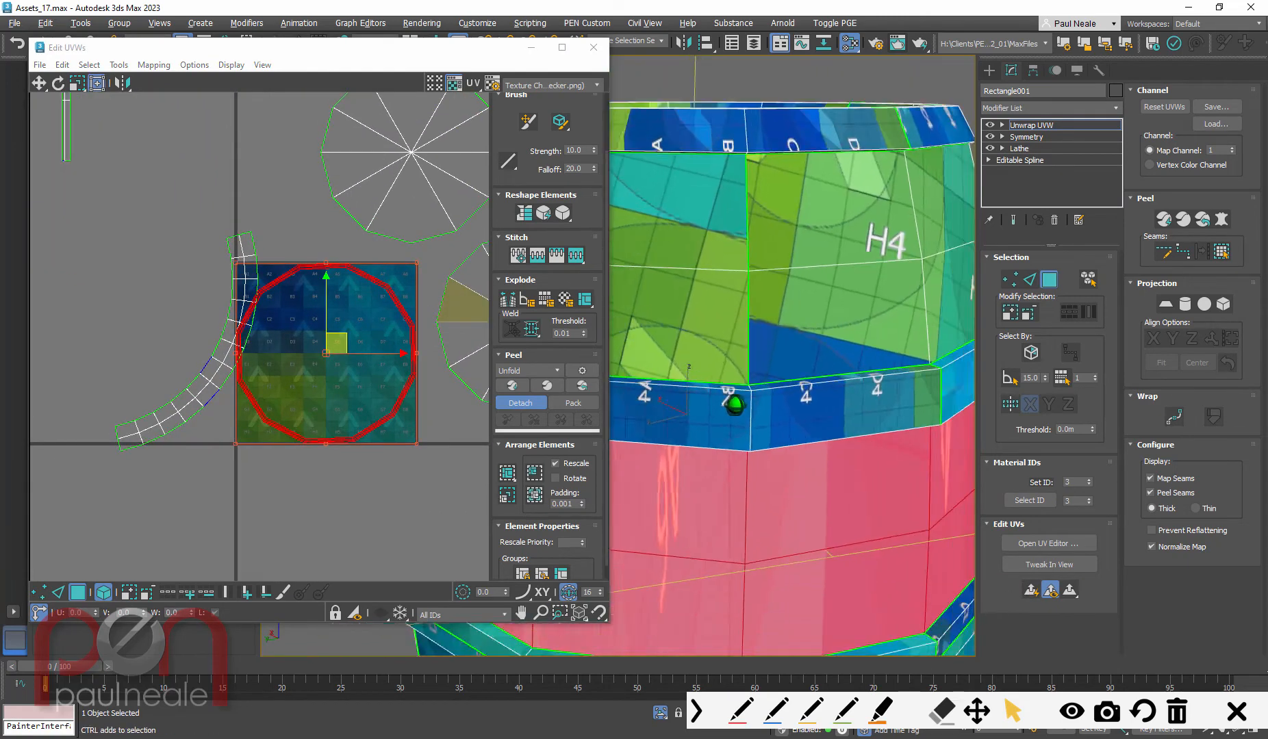
{"action": "middle_click_drag", "start_coordinate": [733, 402], "coordinate": [755, 433], "text": "alt"}
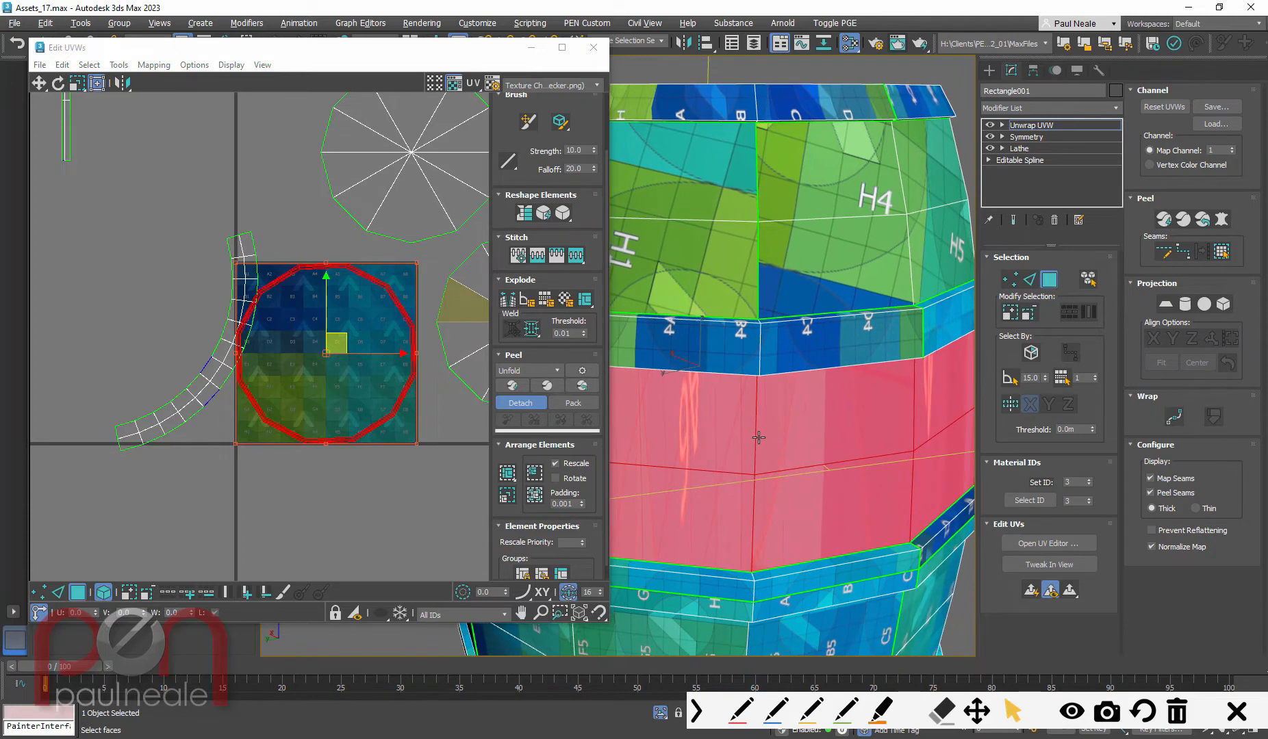
{"action": "key", "text": "2"}
{"action": "left_click", "coordinate": [751, 441]}
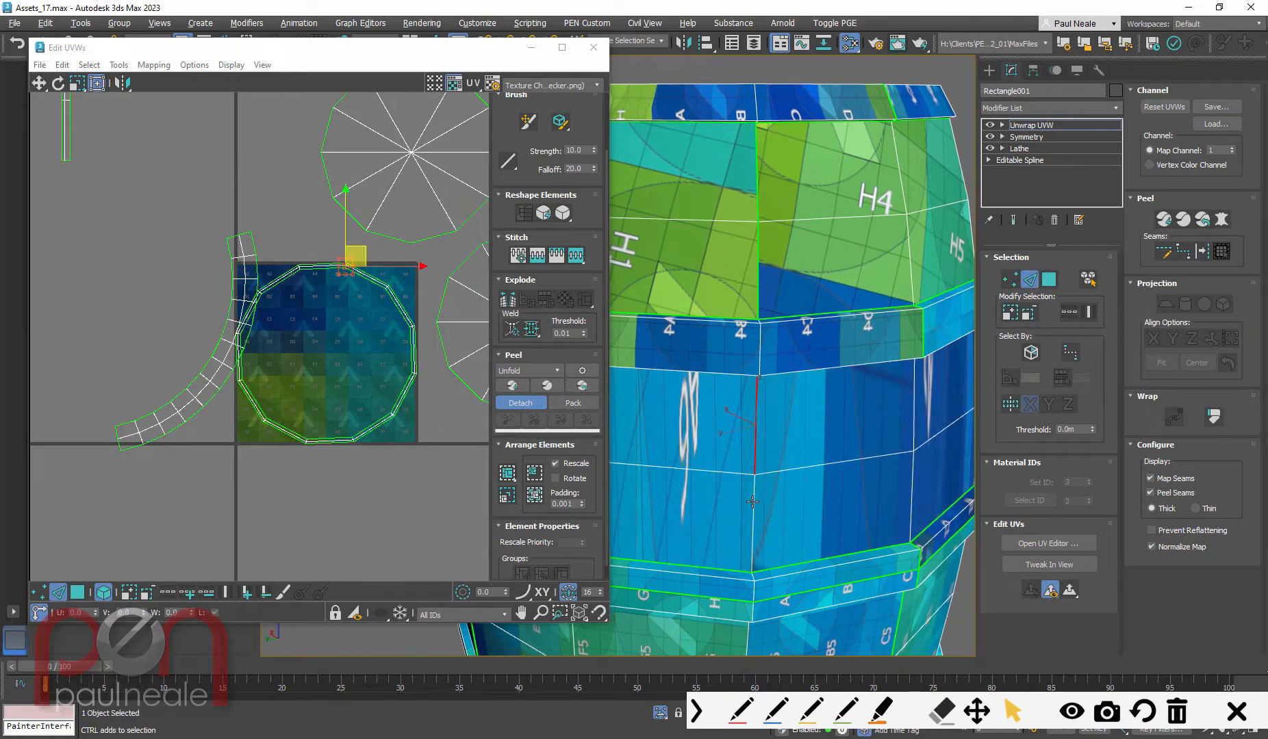
{"action": "right_click", "coordinate": [338, 375]}
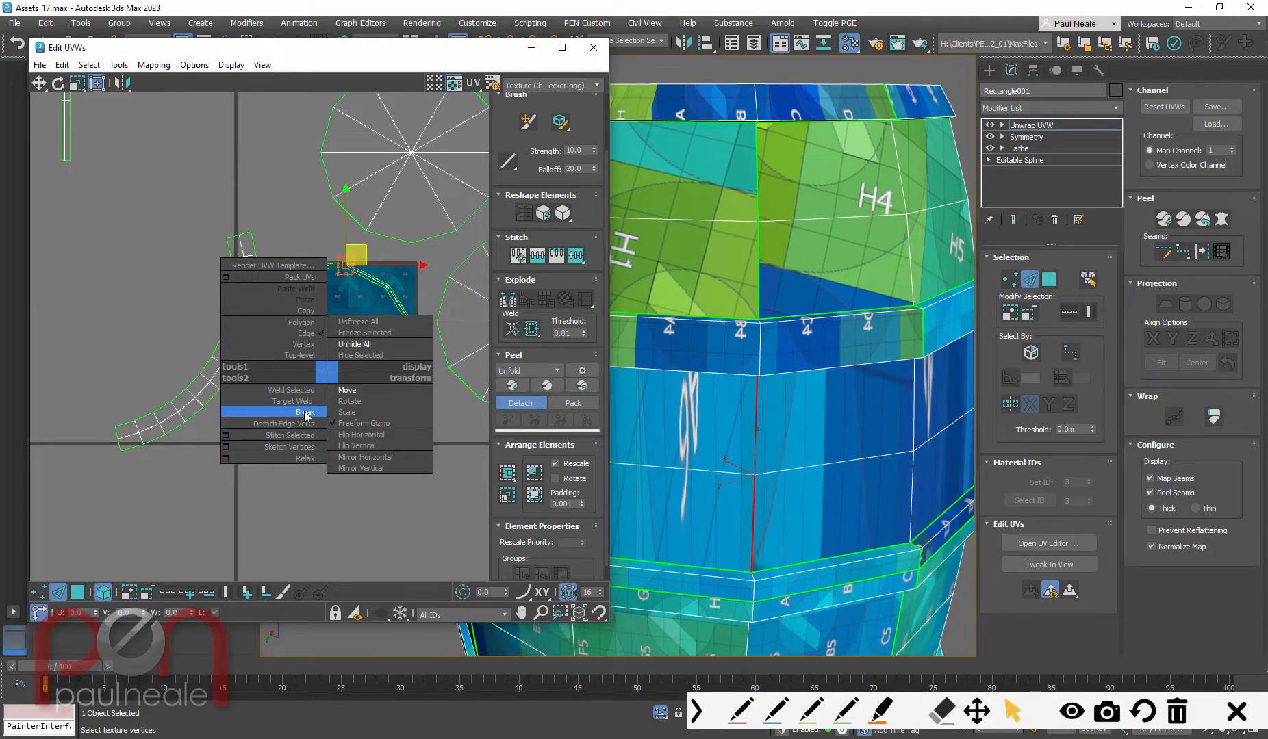
{"action": "left_click", "coordinate": [301, 417]}
Step: Quick Peel the faces of the band above the middle hoop into a strip and place it below the texture tile
{"action": "mouse_move", "coordinate": [369, 472]}
{"action": "middle_mouse_down"}
{"action": "mouse_move", "coordinate": [393, 438]}
{"action": "mouse_move", "coordinate": [332, 417]}
{"action": "mouse_move", "coordinate": [300, 453]}
{"action": "mouse_move", "coordinate": [310, 451]}
{"action": "middle_mouse_up"}
{"action": "key", "text": "3"}
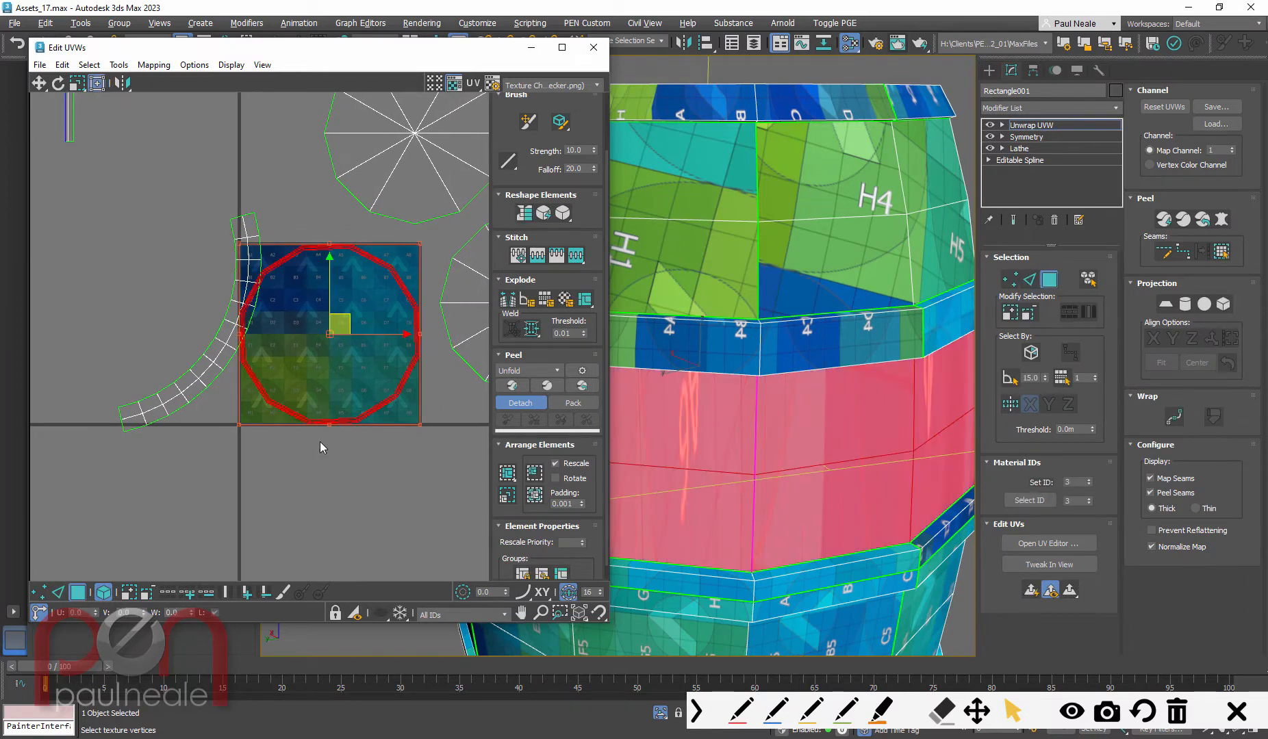
{"action": "left_click", "coordinate": [512, 385]}
{"action": "left_click_drag", "start_coordinate": [380, 347], "coordinate": [274, 521]}
{"action": "scroll", "coordinate": [786, 457], "scroll_direction": "down", "scroll_amount": 6}
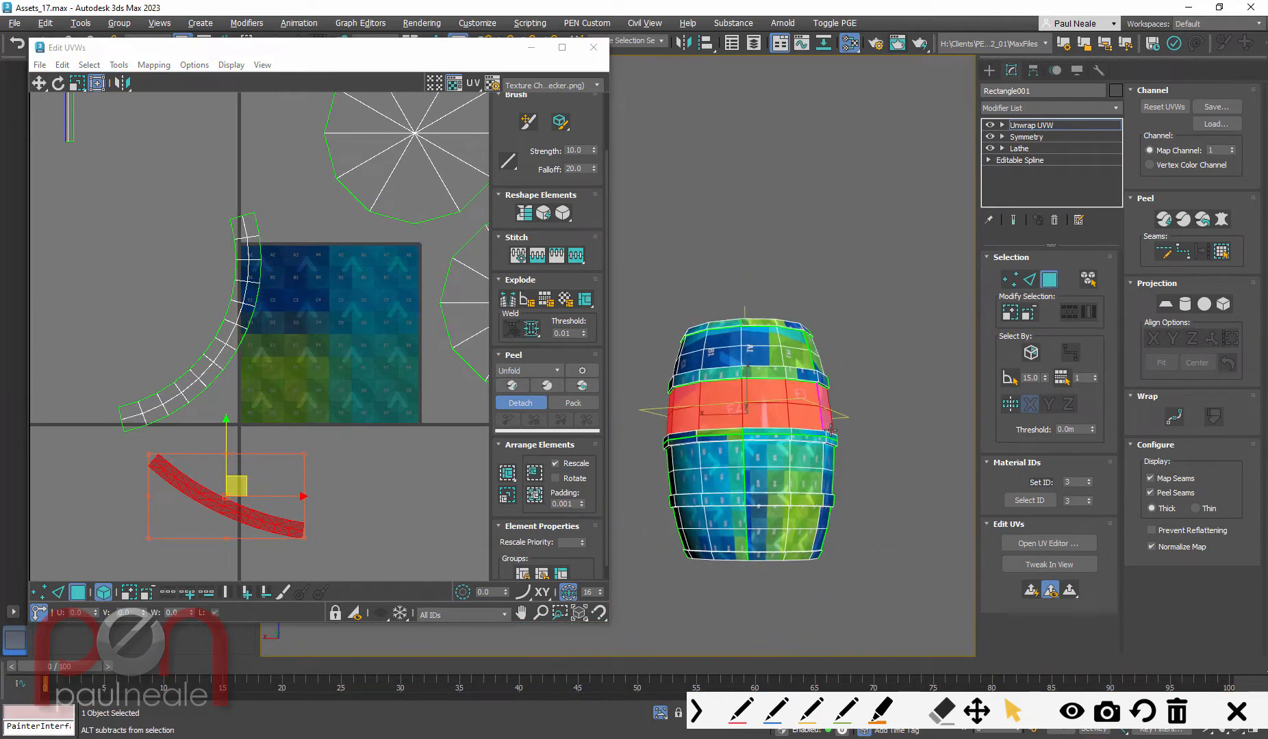
Step: Select the band of faces just below the middle hoop all the way around and quick planar map it
{"action": "scroll", "coordinate": [786, 458], "scroll_direction": "up", "scroll_amount": 4}
{"action": "middle_click_drag", "start_coordinate": [786, 458], "coordinate": [948, 397], "text": "alt"}
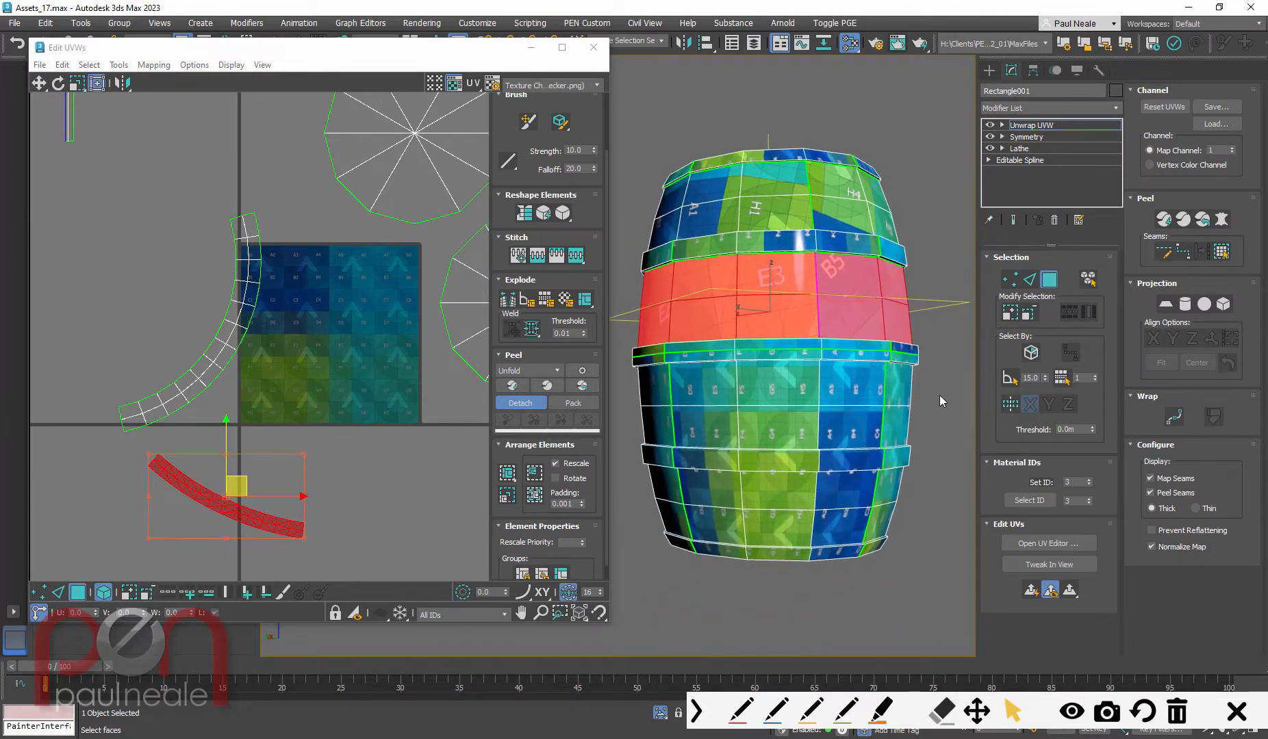
{"action": "left_click_drag", "start_coordinate": [939, 395], "coordinate": [628, 411]}
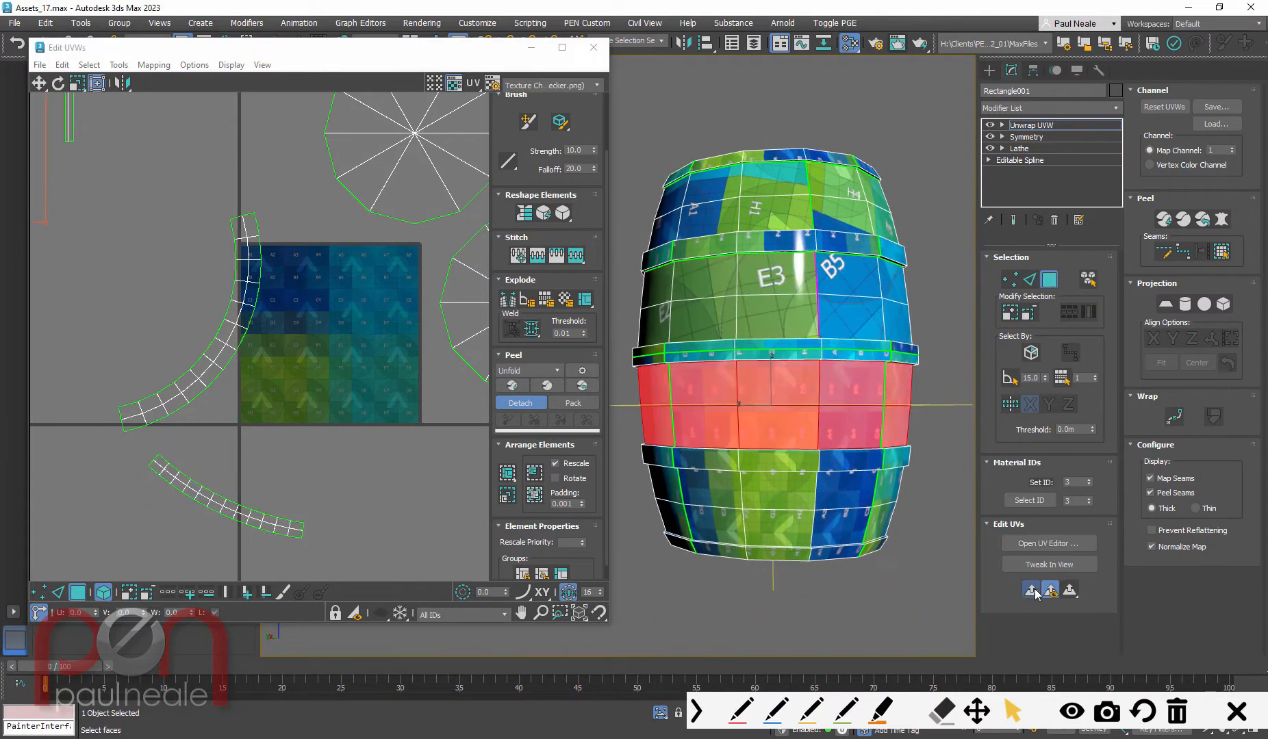
{"action": "middle_click_drag", "start_coordinate": [906, 508], "coordinate": [888, 515]}
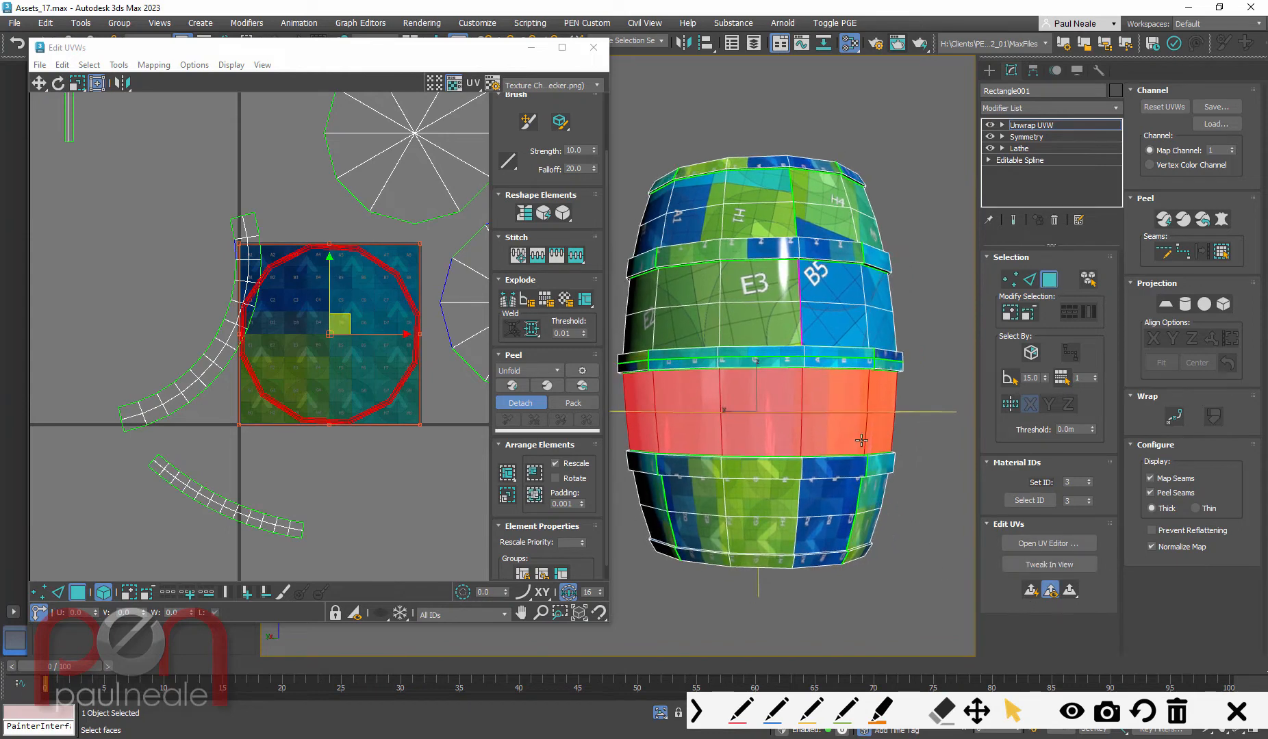
Step: Break the UVs along the vertical edges crossing the band just below the middle hoop
{"action": "middle_click_drag", "start_coordinate": [861, 441], "coordinate": [793, 434], "text": "alt"}
{"action": "scroll", "coordinate": [806, 427], "scroll_direction": "up", "scroll_amount": 1}
{"action": "key", "text": "2"}
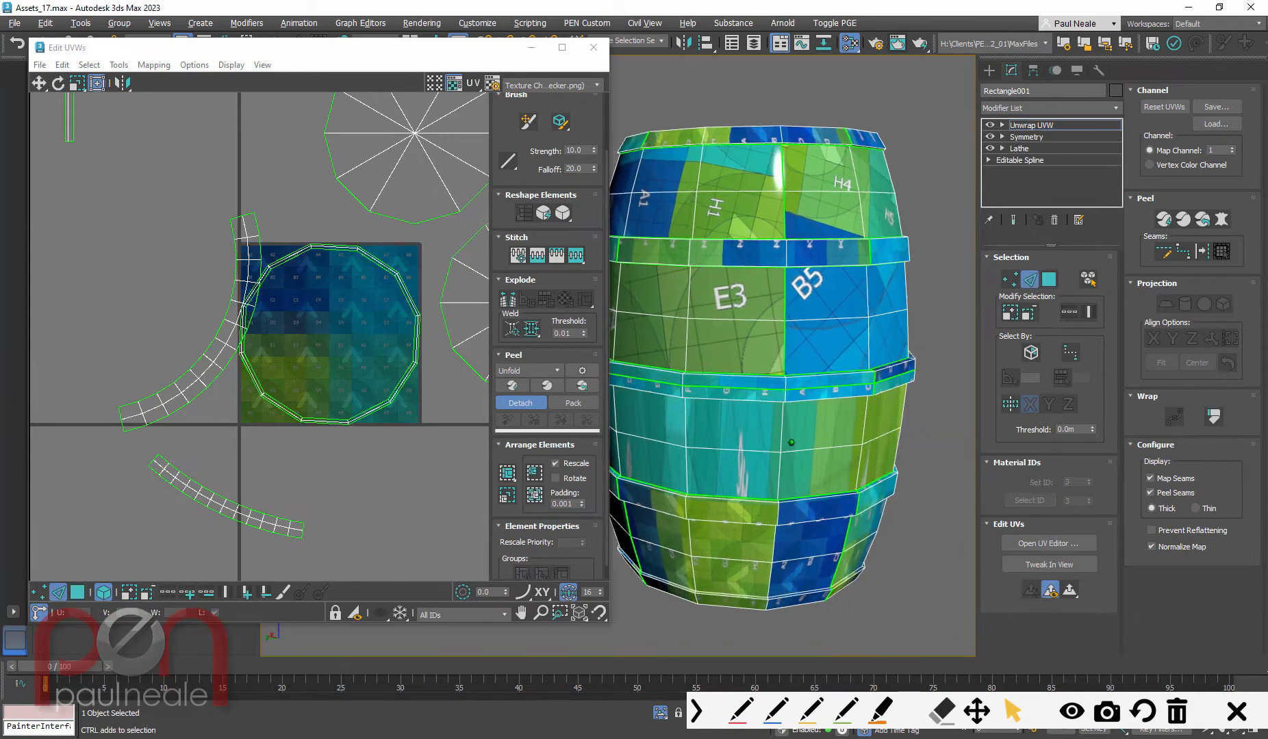
{"action": "scroll", "coordinate": [787, 439], "scroll_direction": "up", "scroll_amount": 1}
{"action": "left_click", "coordinate": [782, 437]}
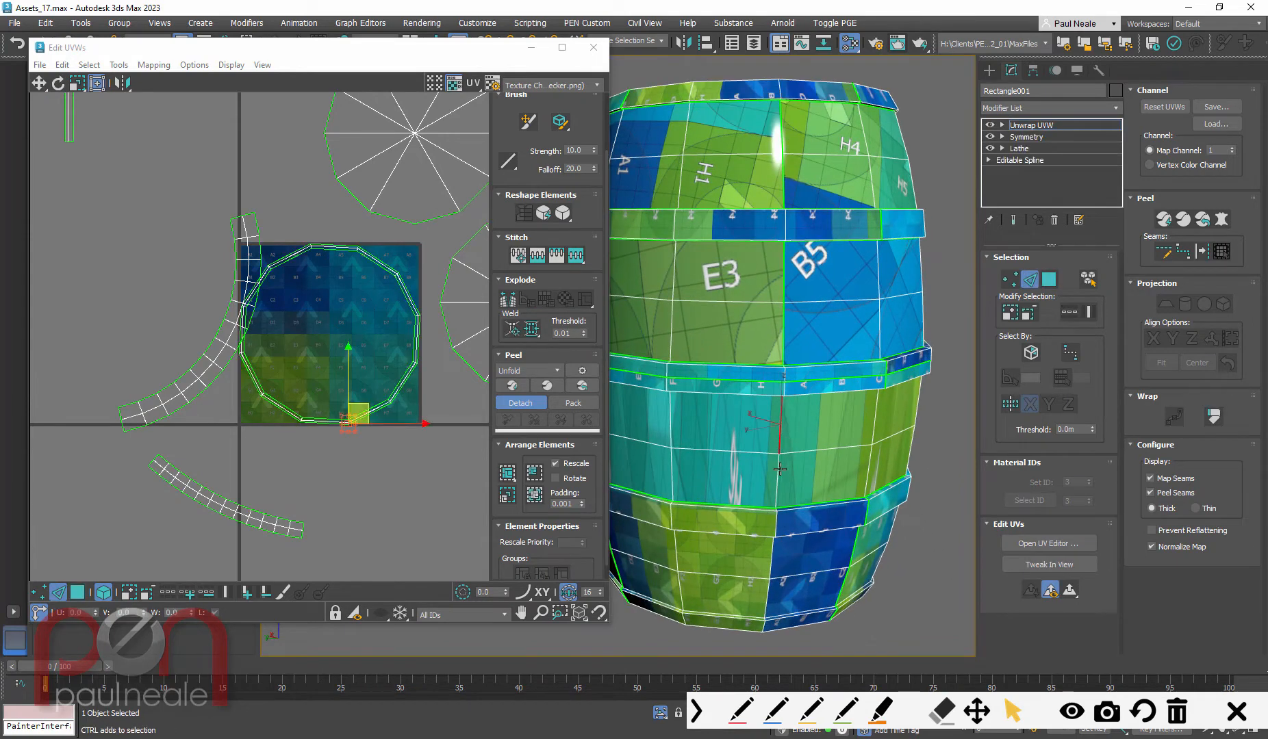
{"action": "right_click", "coordinate": [316, 485]}
{"action": "left_click", "coordinate": [322, 447]}
{"action": "scroll", "coordinate": [769, 475], "scroll_direction": "down", "scroll_amount": 5}
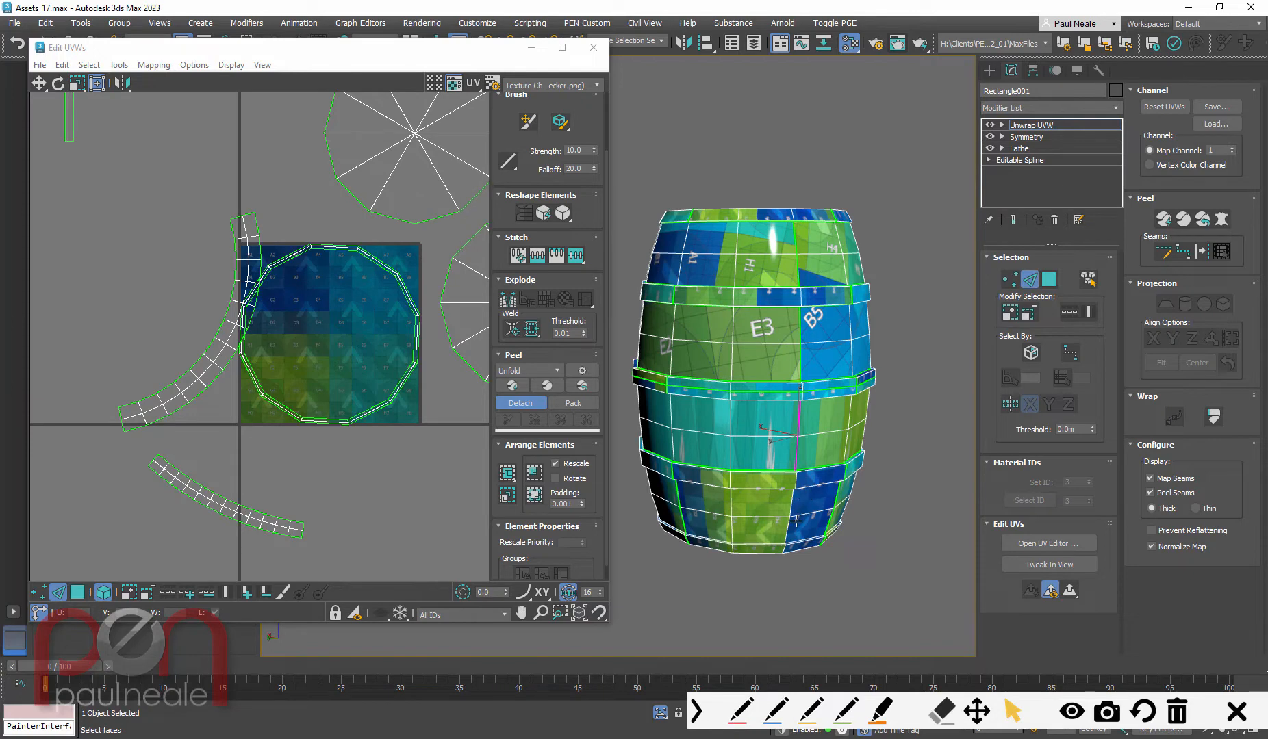
{"action": "middle_click_drag", "start_coordinate": [796, 340], "coordinate": [761, 473], "text": "alt"}
{"action": "scroll", "coordinate": [762, 472], "scroll_direction": "down", "scroll_amount": 3}
{"action": "left_click", "coordinate": [1050, 280]}
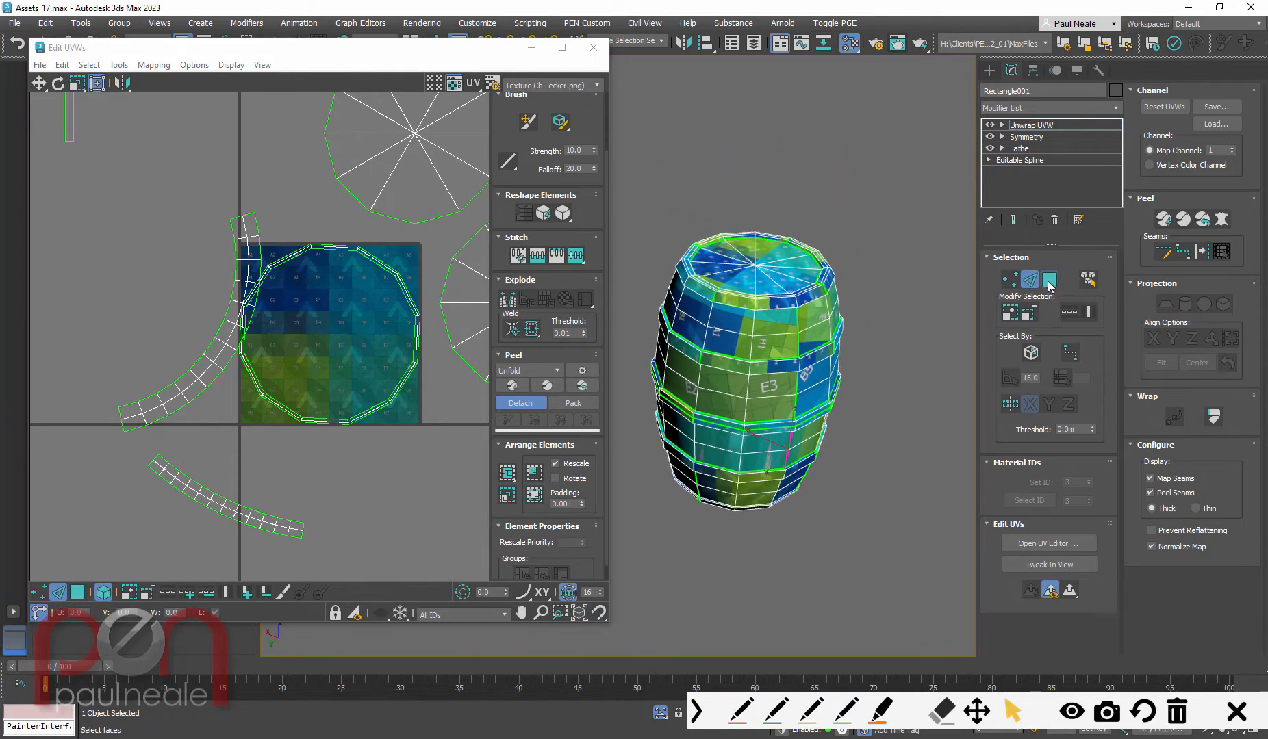
{"action": "key", "text": "ctrl+a"}
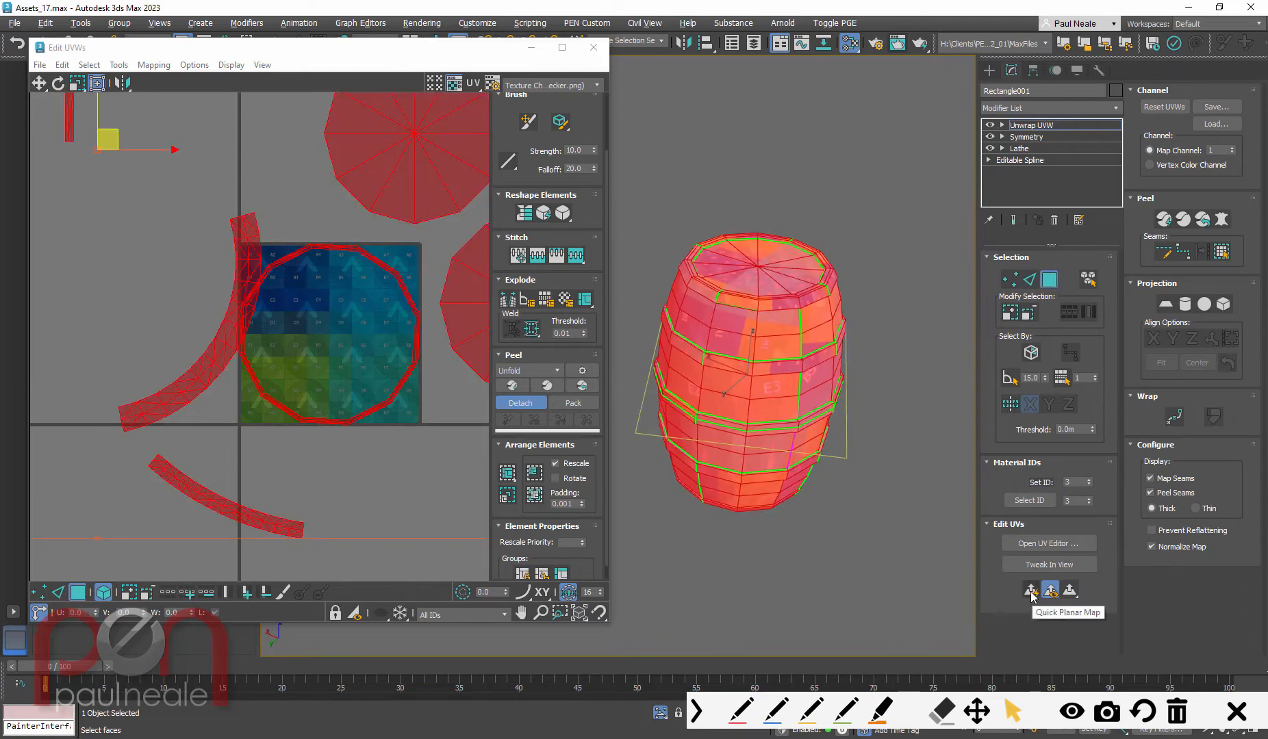
{"action": "middle_click_drag", "start_coordinate": [854, 557], "coordinate": [843, 488], "text": "alt"}
{"action": "scroll", "coordinate": [745, 404], "scroll_direction": "up", "scroll_amount": 4}
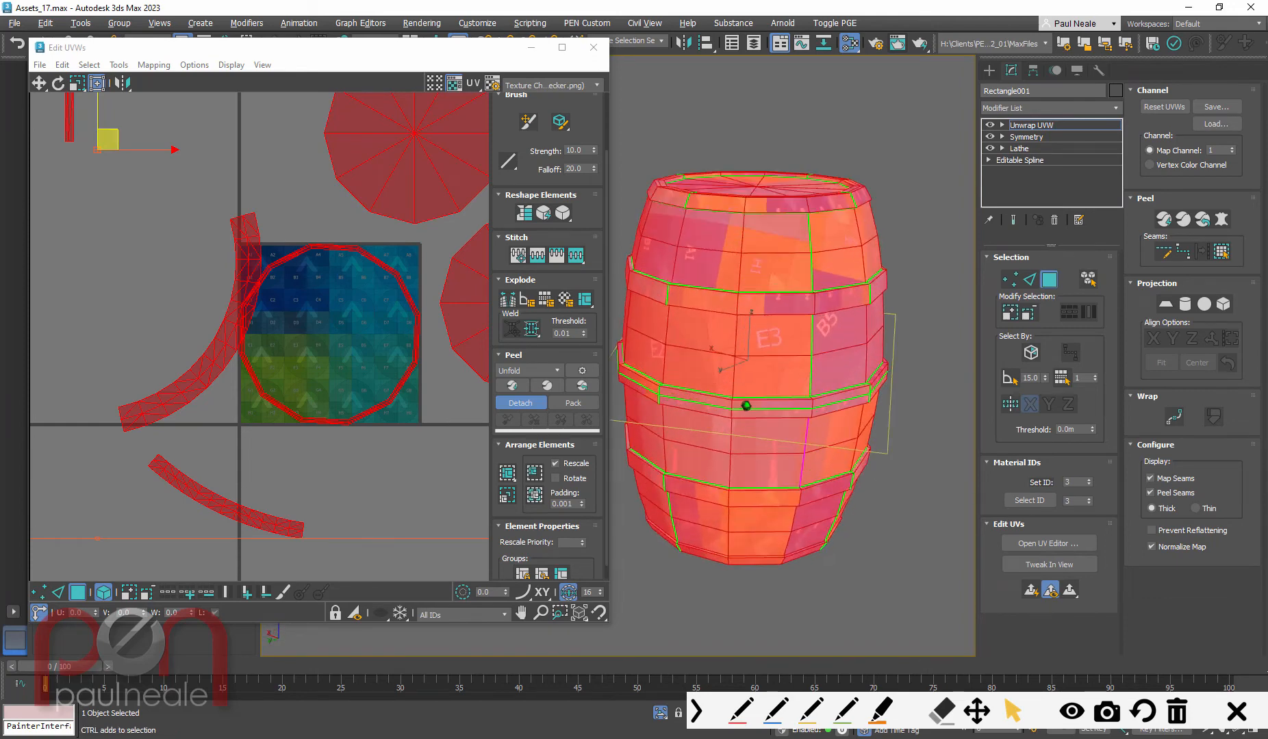
{"action": "middle_click_drag", "start_coordinate": [812, 430], "coordinate": [782, 416], "text": "alt"}
{"action": "scroll", "coordinate": [782, 416], "scroll_direction": "down", "scroll_amount": 5}
{"action": "mouse_move", "coordinate": [850, 445]}
{"action": "middle_mouse_down", "text": "alt"}
{"action": "mouse_move", "coordinate": [775, 489]}
{"action": "mouse_move", "coordinate": [859, 462]}
{"action": "middle_mouse_up", "text": "alt"}
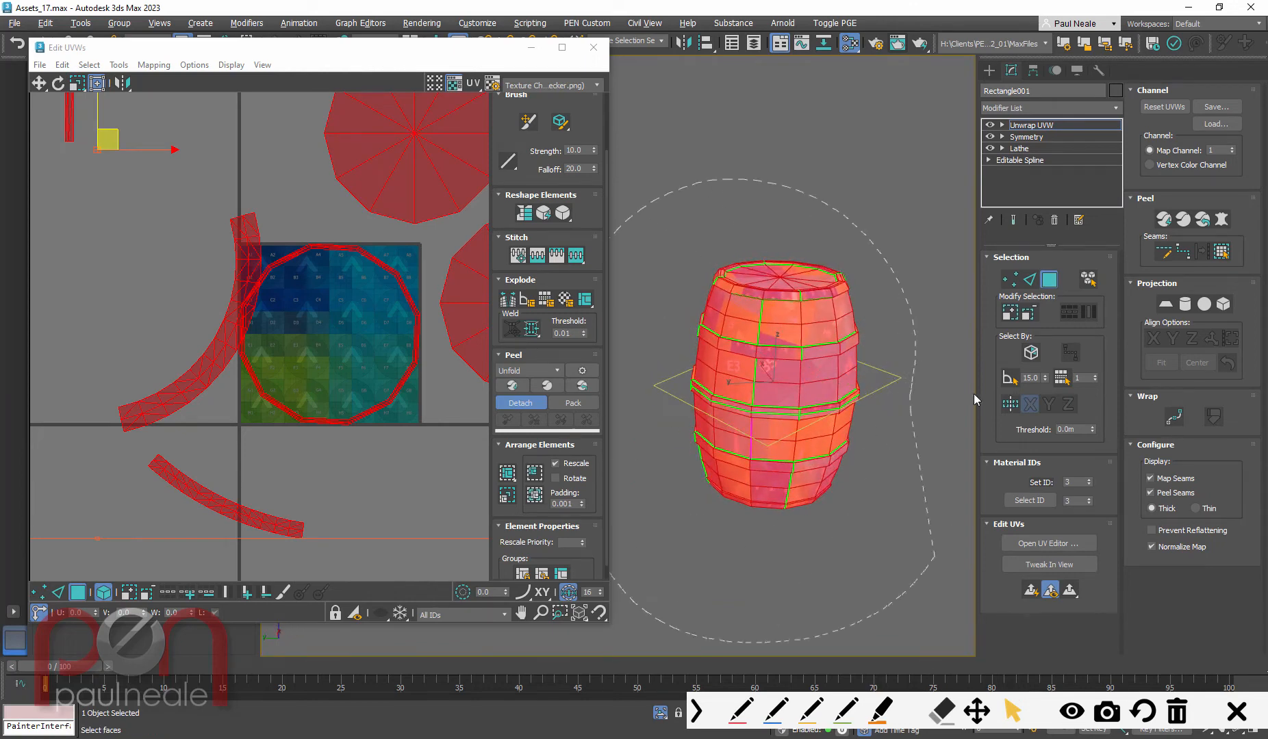
{"action": "middle_click_drag", "start_coordinate": [927, 372], "coordinate": [877, 388], "text": "alt"}
{"action": "left_click", "coordinate": [929, 378]}
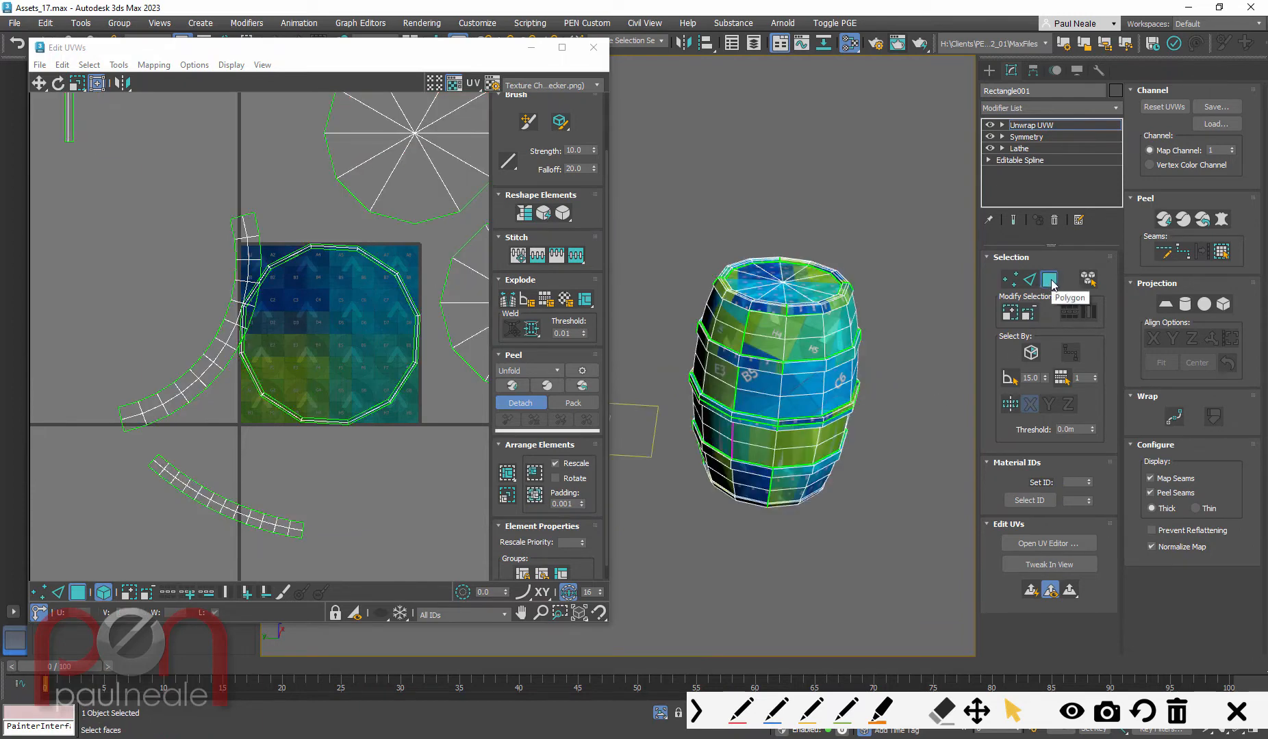
Step: Quick planar map all faces of the barrel as one shell and move it outside the texture tile
{"action": "middle_click_drag", "start_coordinate": [876, 364], "coordinate": [850, 368], "text": "alt"}
{"action": "key", "text": "ctrl+a"}
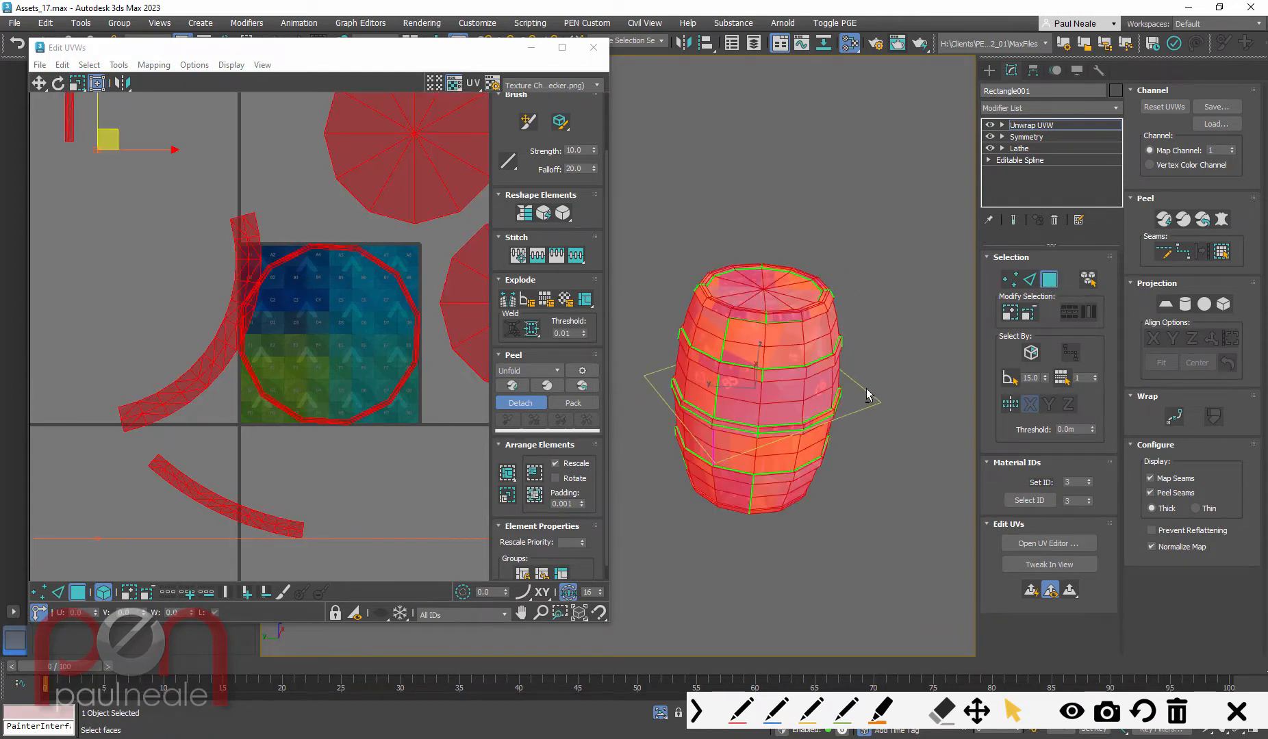
{"action": "left_click", "coordinate": [1031, 590]}
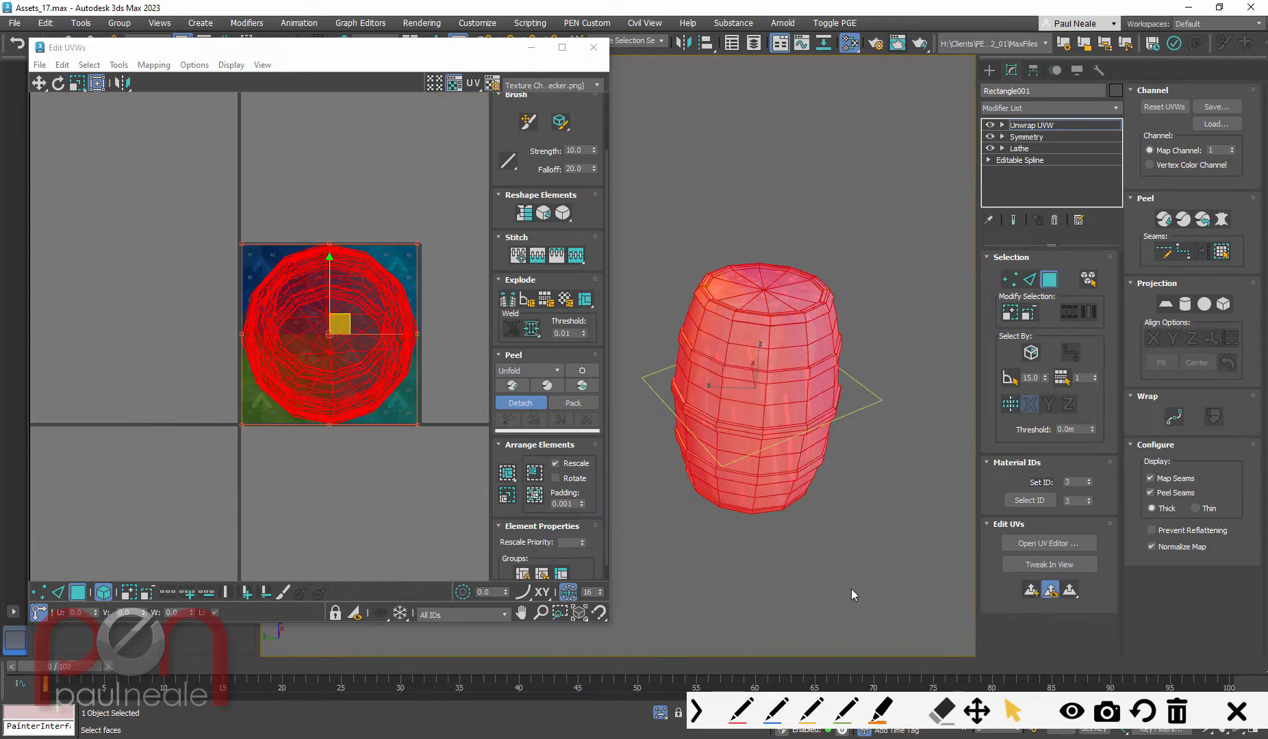
{"action": "middle_click_drag", "start_coordinate": [849, 589], "coordinate": [824, 509], "text": "alt"}
{"action": "left_click_drag", "start_coordinate": [397, 386], "coordinate": [185, 278]}
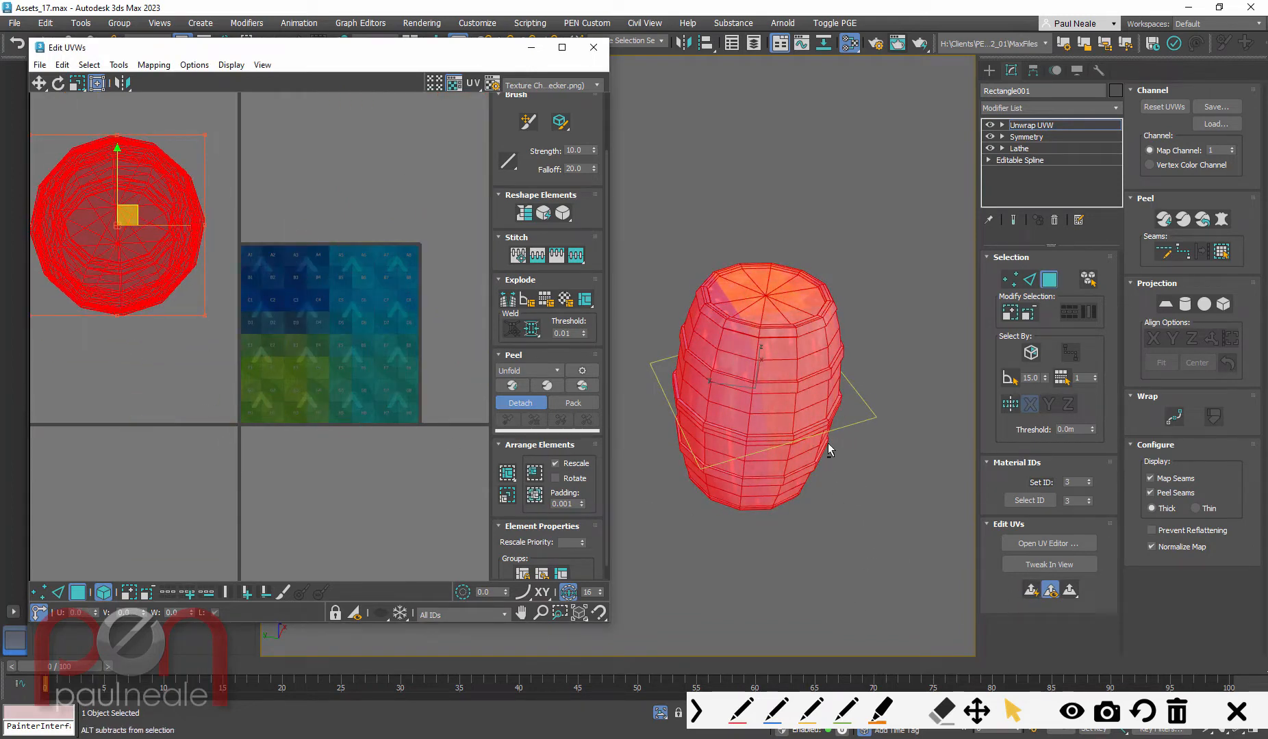
Step: Select the top cap with planar-angle selection, quick planar map it, and move its shell above the texture tile
{"action": "middle_click_drag", "start_coordinate": [829, 445], "coordinate": [833, 479], "text": "alt"}
{"action": "scroll", "coordinate": [806, 335], "scroll_direction": "up", "scroll_amount": 4}
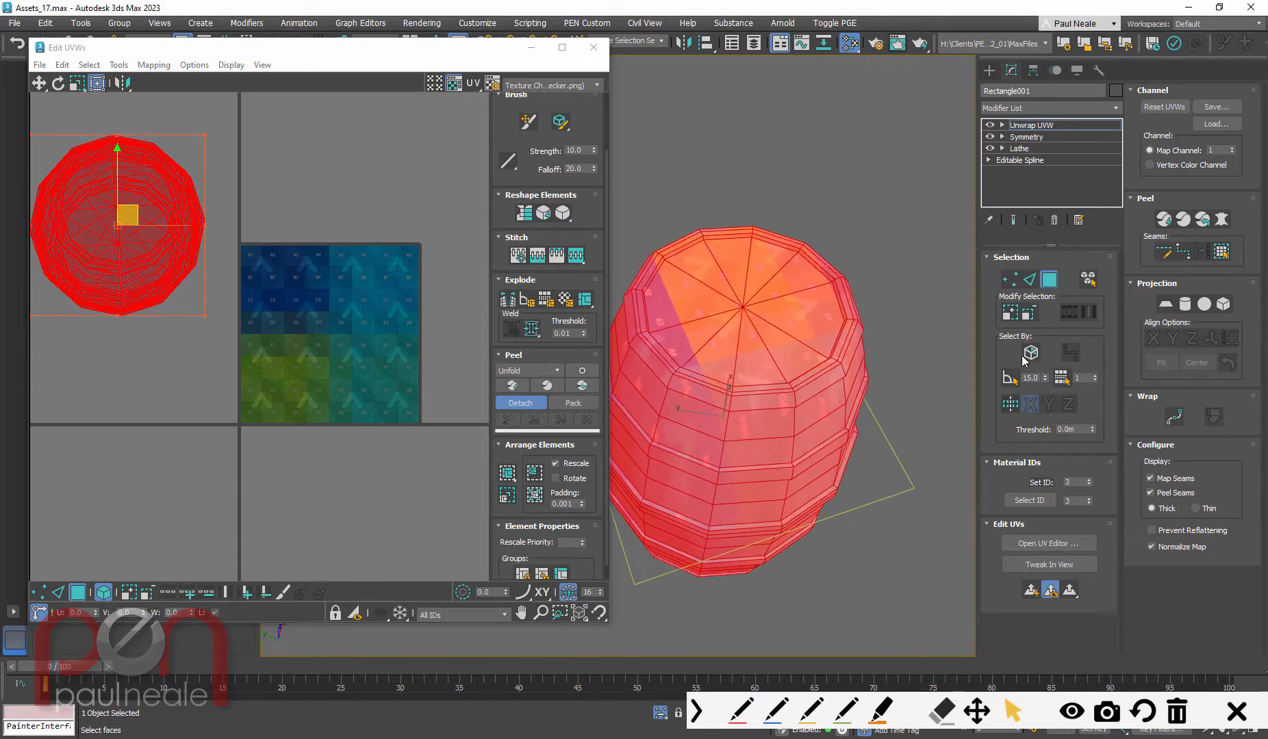
{"action": "left_click", "coordinate": [1009, 379]}
{"action": "left_click", "coordinate": [826, 337]}
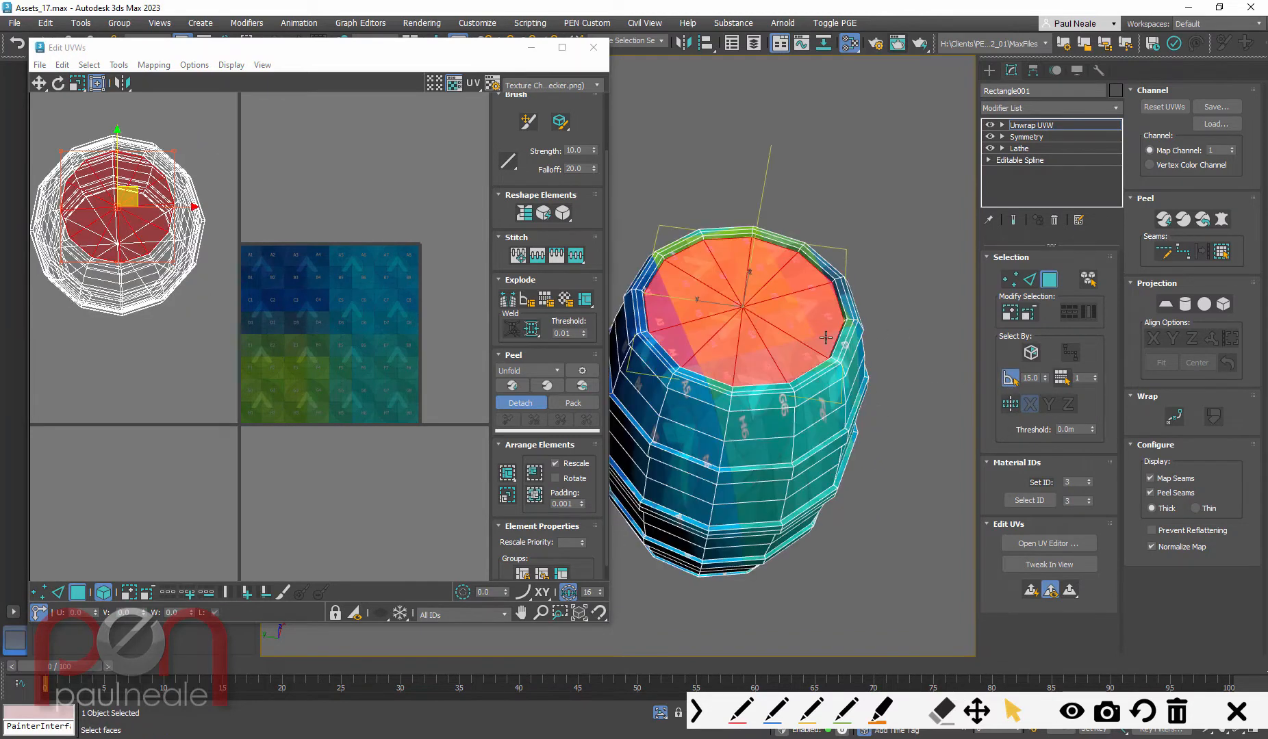
{"action": "left_click", "coordinate": [1031, 590]}
{"action": "left_click_drag", "start_coordinate": [344, 351], "coordinate": [367, 128]}
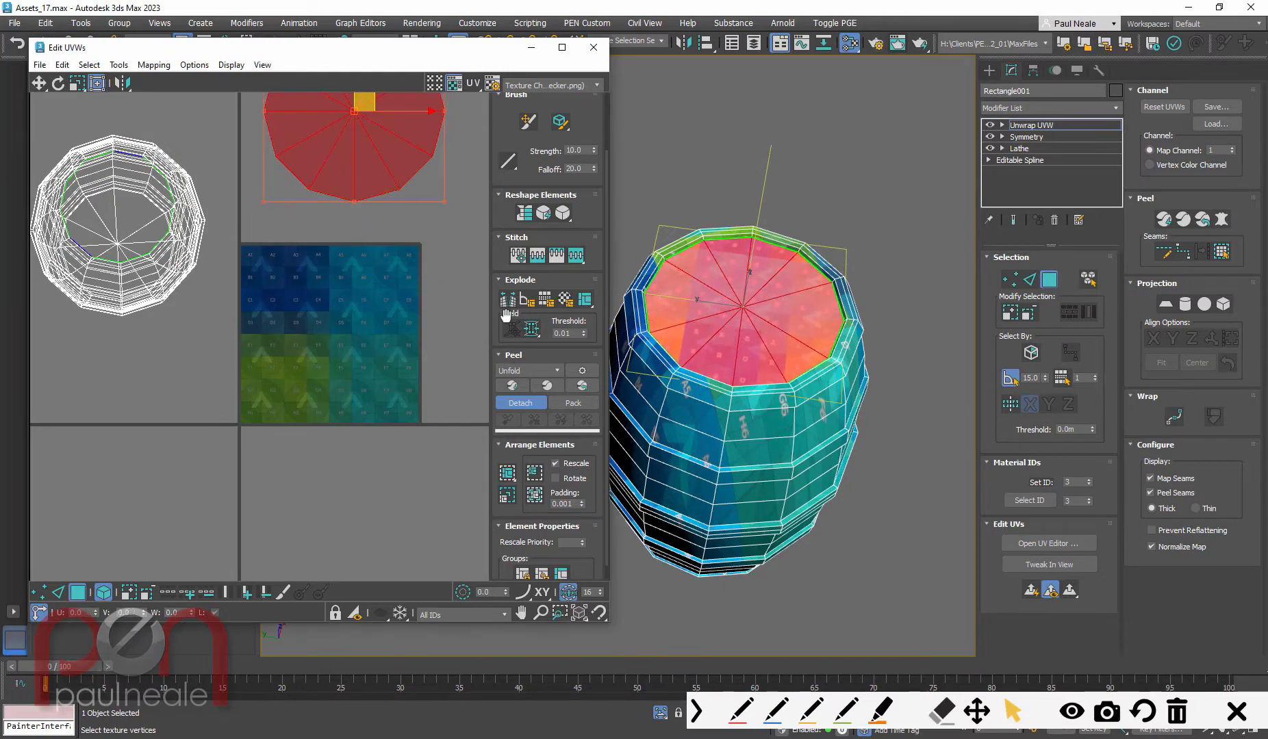
Step: Quick planar map the bottom cap faces and move their shell beside the top cap's shell
{"action": "middle_click_drag", "start_coordinate": [795, 417], "coordinate": [829, 356], "text": "alt"}
{"action": "left_click", "coordinate": [842, 468]}
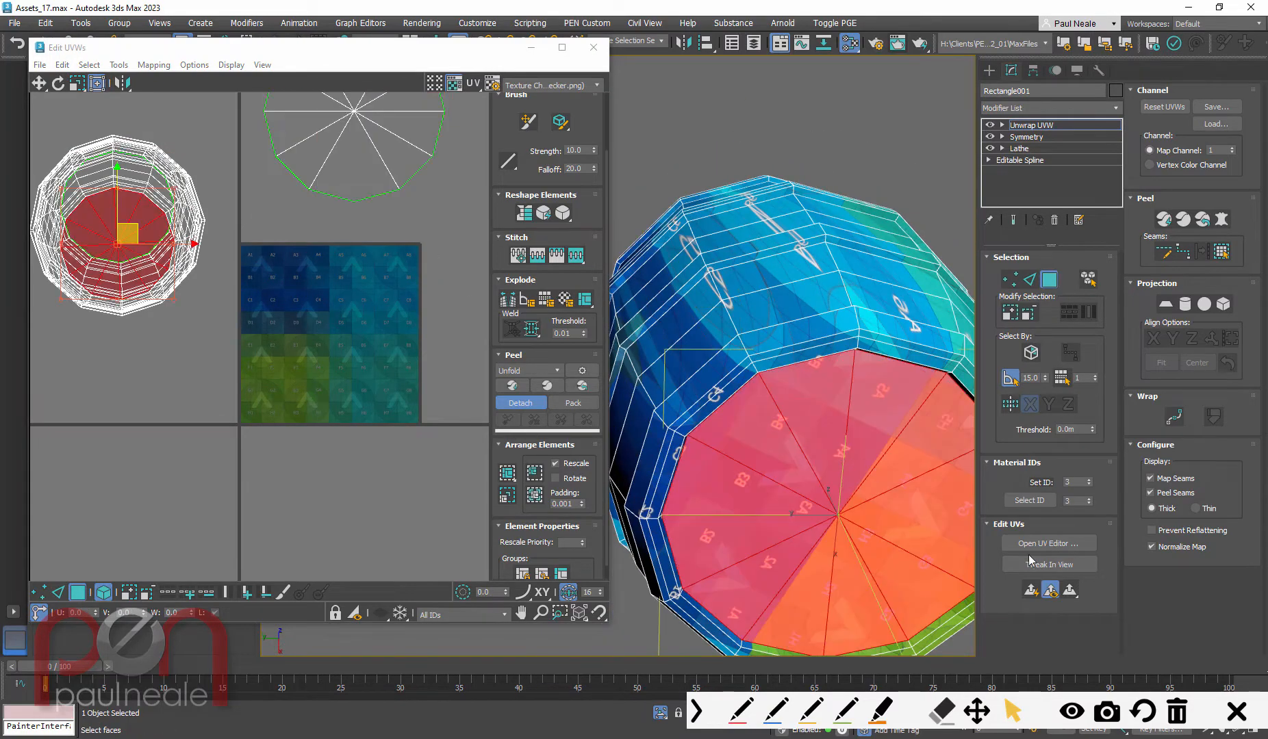
{"action": "left_click", "coordinate": [1033, 591]}
{"action": "left_click_drag", "start_coordinate": [287, 363], "coordinate": [518, 226]}
Step: Select a vertical edge loop around the barrel and remove its far-side half from the selection
{"action": "middle_click_drag", "start_coordinate": [824, 416], "coordinate": [753, 503], "text": "alt"}
{"action": "scroll", "coordinate": [817, 512], "scroll_direction": "down", "scroll_amount": 8}
{"action": "scroll", "coordinate": [773, 362], "scroll_direction": "up", "scroll_amount": 4}
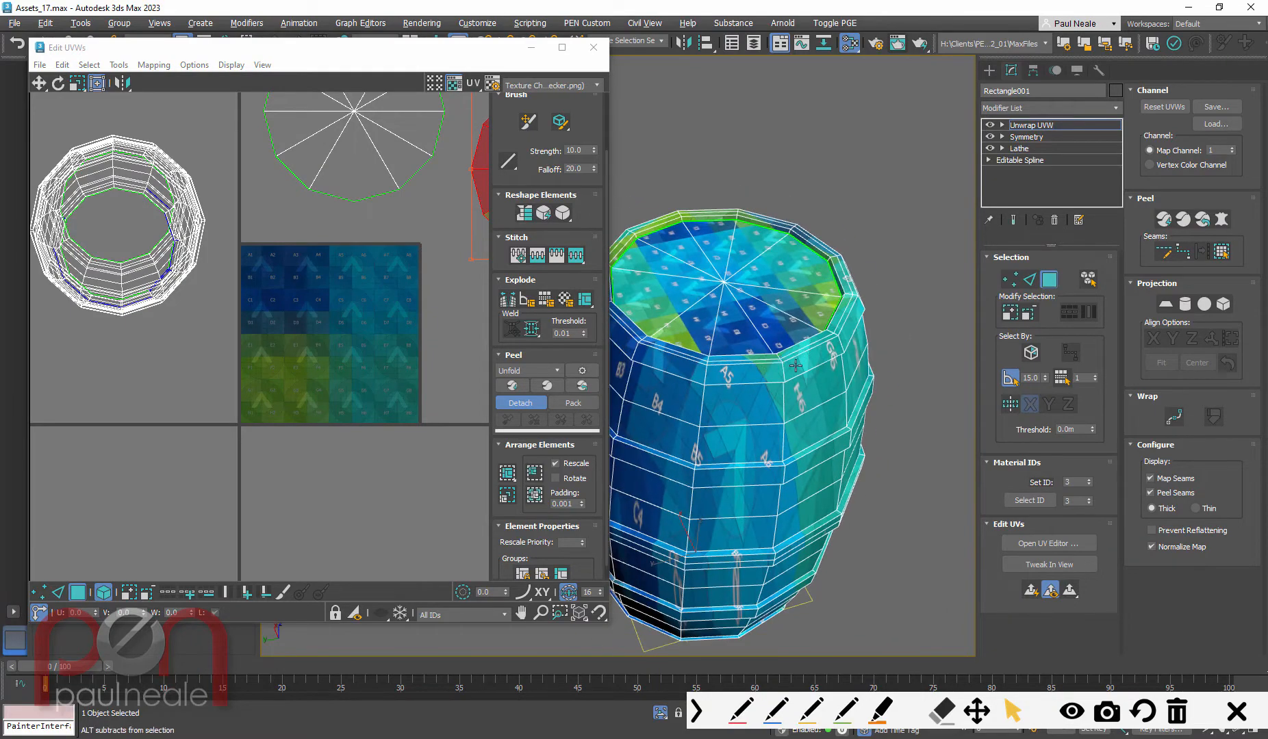
{"action": "mouse_move", "coordinate": [795, 366]}
{"action": "middle_mouse_down", "text": "alt"}
{"action": "mouse_move", "coordinate": [786, 358]}
{"action": "mouse_move", "coordinate": [804, 350]}
{"action": "middle_mouse_up", "text": "alt"}
{"action": "middle_click_drag", "start_coordinate": [804, 351], "coordinate": [800, 297], "text": "alt"}
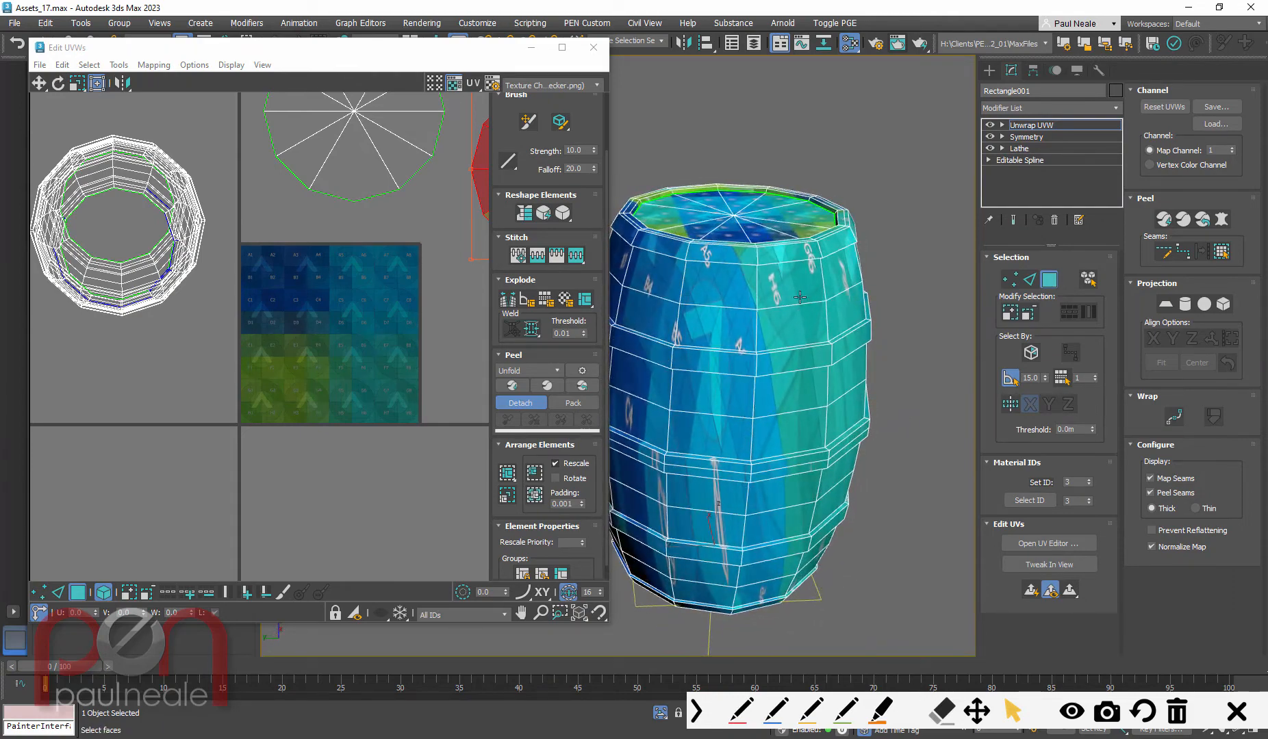
{"action": "left_click", "coordinate": [1029, 279]}
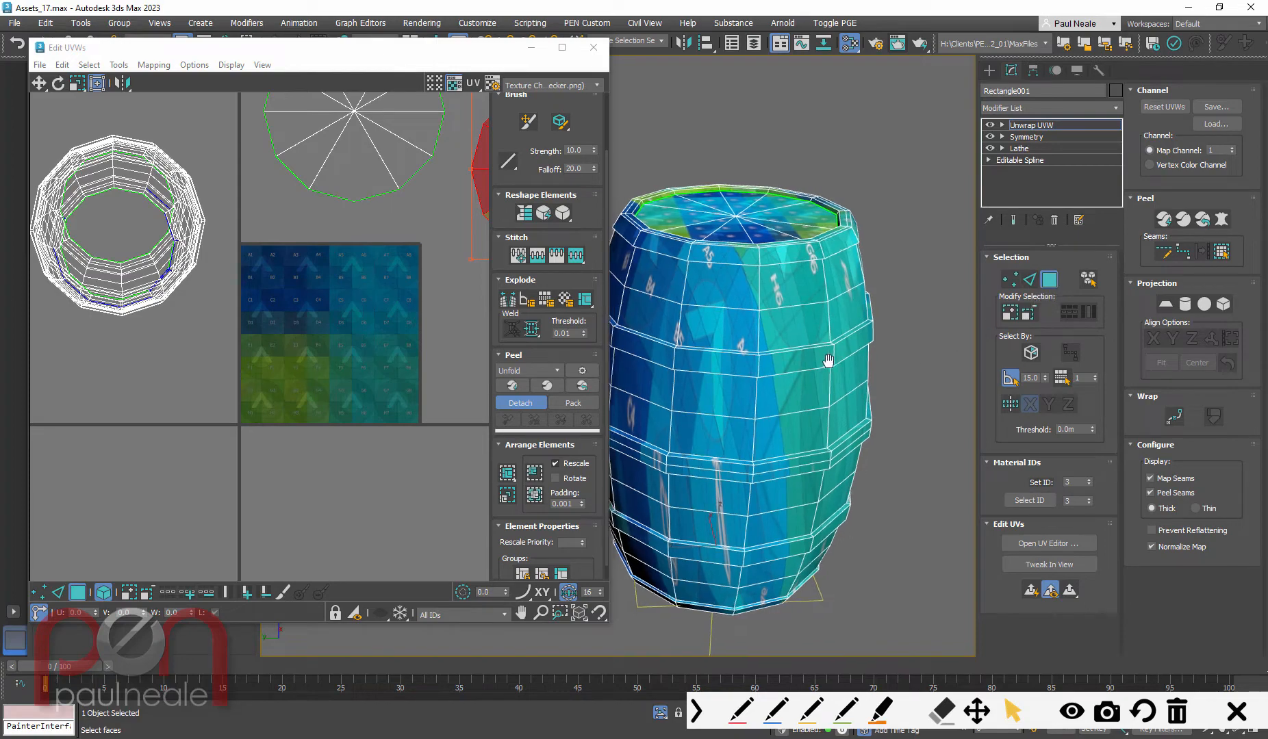
{"action": "left_click", "coordinate": [754, 295]}
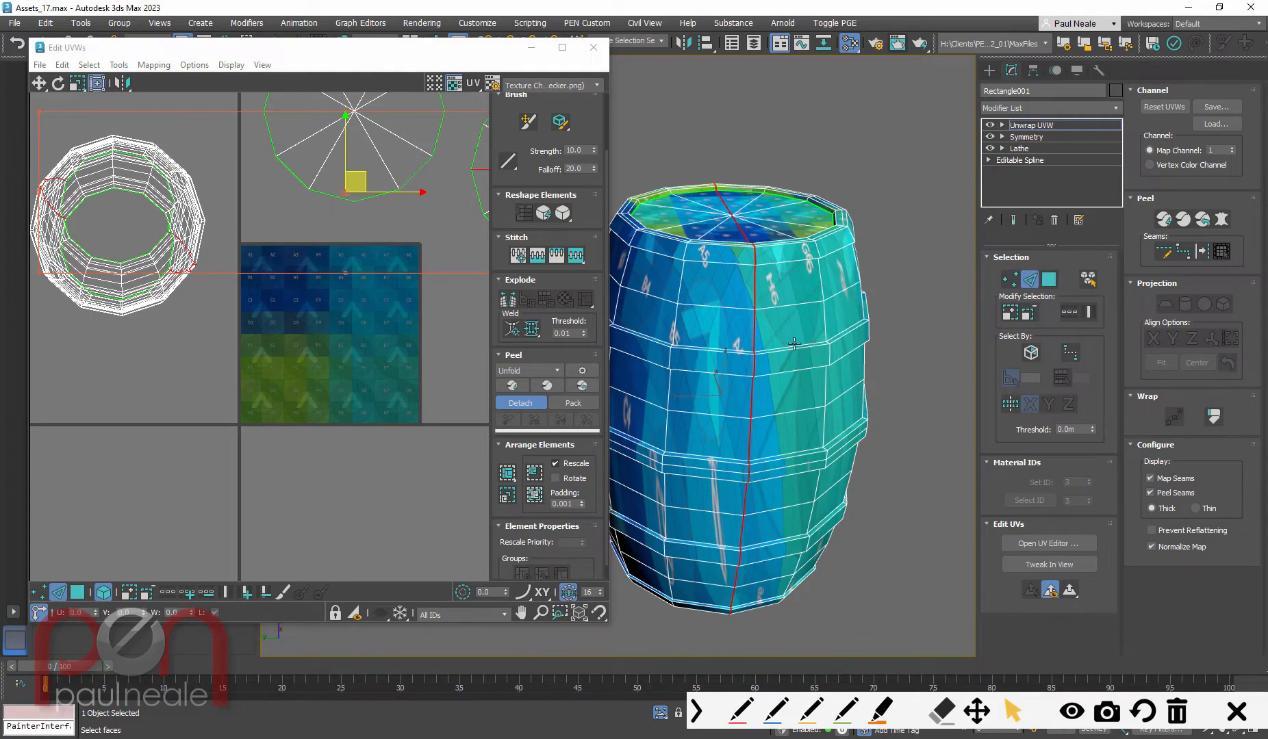
{"action": "middle_click_drag", "start_coordinate": [798, 343], "coordinate": [874, 382], "text": "alt"}
{"action": "scroll", "coordinate": [874, 383], "scroll_direction": "down", "scroll_amount": 4}
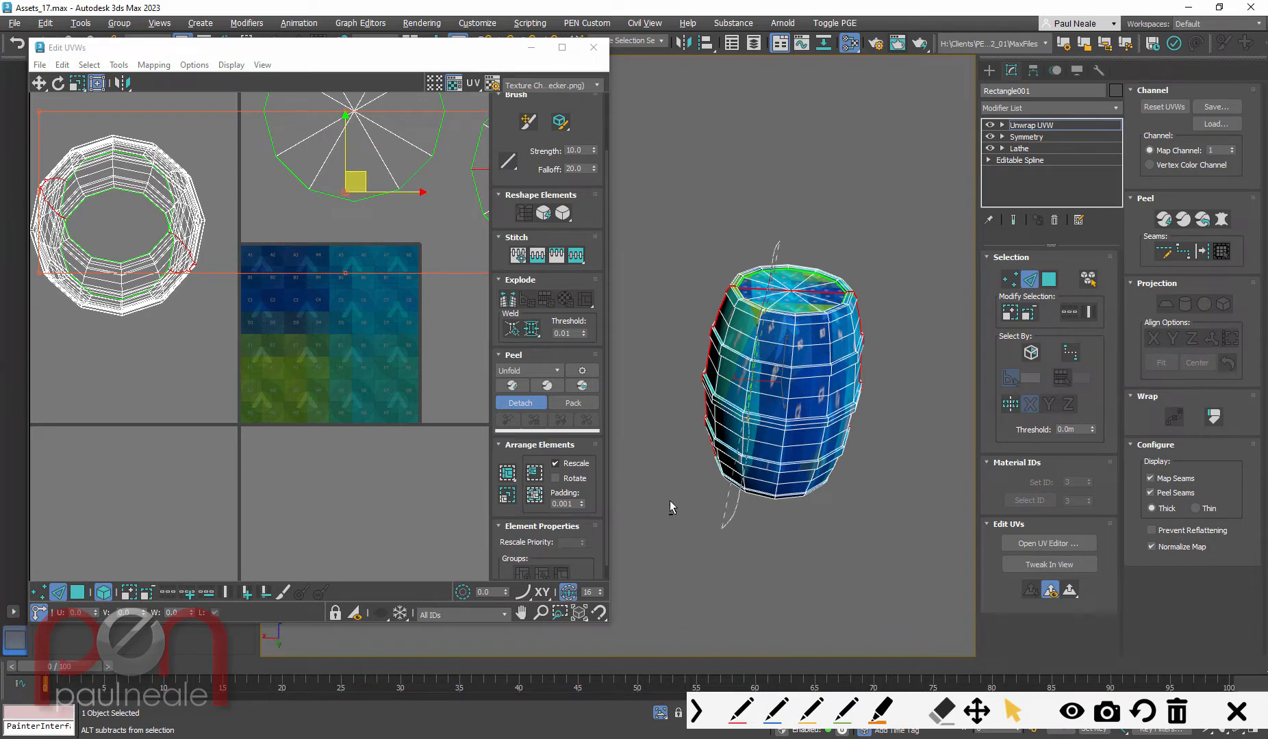
{"action": "left_click_drag", "start_coordinate": [670, 501], "coordinate": [674, 301], "text": "alt"}
Step: Deselect the cap edges and break the UVs along the single vertical edge line down the barrel's side
{"action": "mouse_move", "coordinate": [794, 375]}
{"action": "middle_mouse_down", "text": "alt"}
{"action": "mouse_move", "coordinate": [767, 241]}
{"action": "mouse_move", "coordinate": [705, 284]}
{"action": "mouse_move", "coordinate": [679, 375]}
{"action": "middle_mouse_up", "text": "alt"}
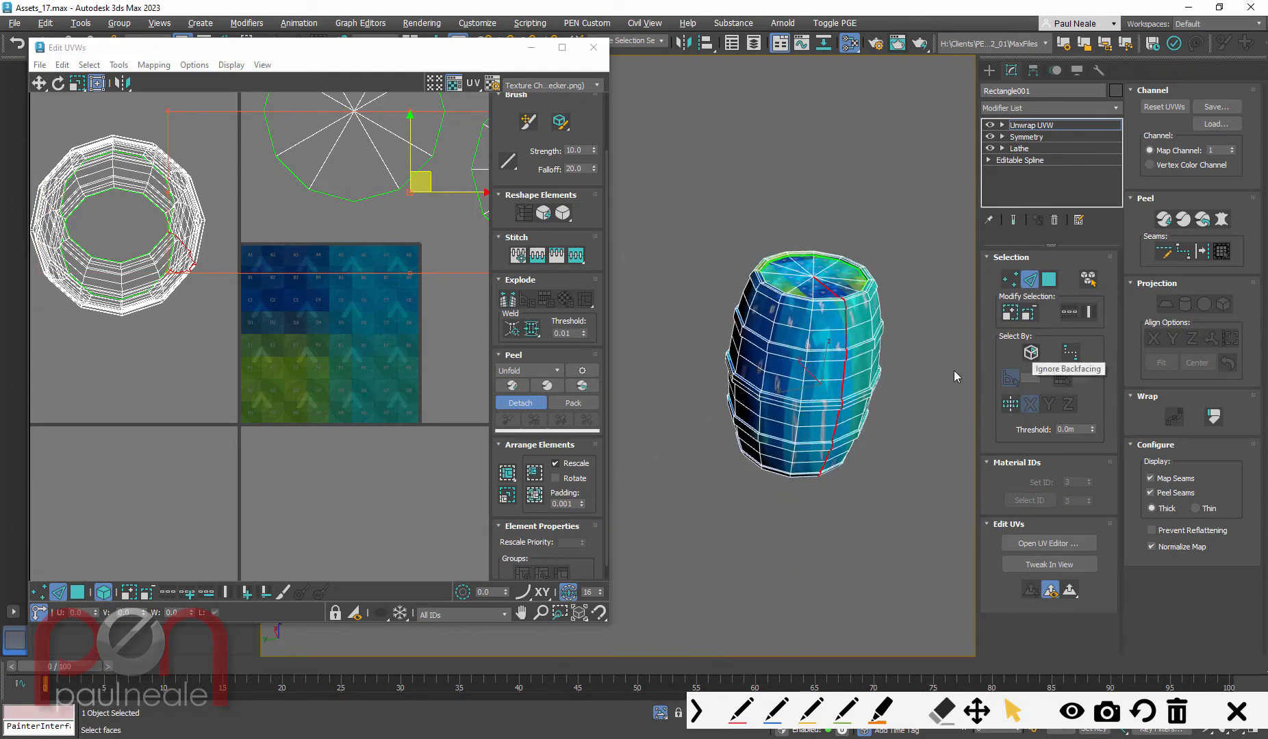
{"action": "scroll", "coordinate": [884, 361], "scroll_direction": "up", "scroll_amount": 3}
{"action": "scroll", "coordinate": [884, 360], "scroll_direction": "up", "scroll_amount": 1}
{"action": "middle_click_drag", "start_coordinate": [815, 264], "coordinate": [840, 300], "text": "alt"}
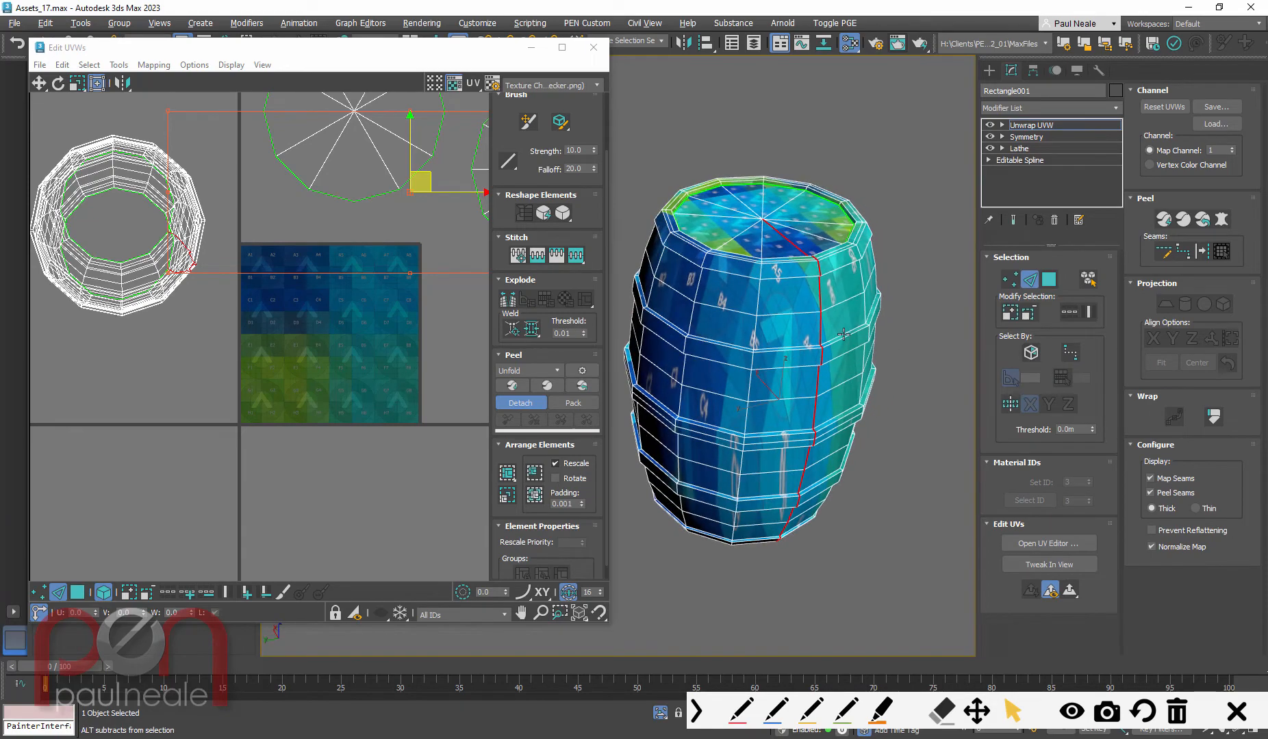
{"action": "middle_click_drag", "start_coordinate": [762, 221], "coordinate": [856, 287], "text": "alt"}
{"action": "middle_click_drag", "start_coordinate": [735, 327], "coordinate": [827, 309], "text": "alt"}
{"action": "left_click", "coordinate": [765, 495]}
{"action": "middle_click_drag", "start_coordinate": [766, 495], "coordinate": [815, 541], "text": "alt"}
{"action": "right_click", "coordinate": [354, 335]}
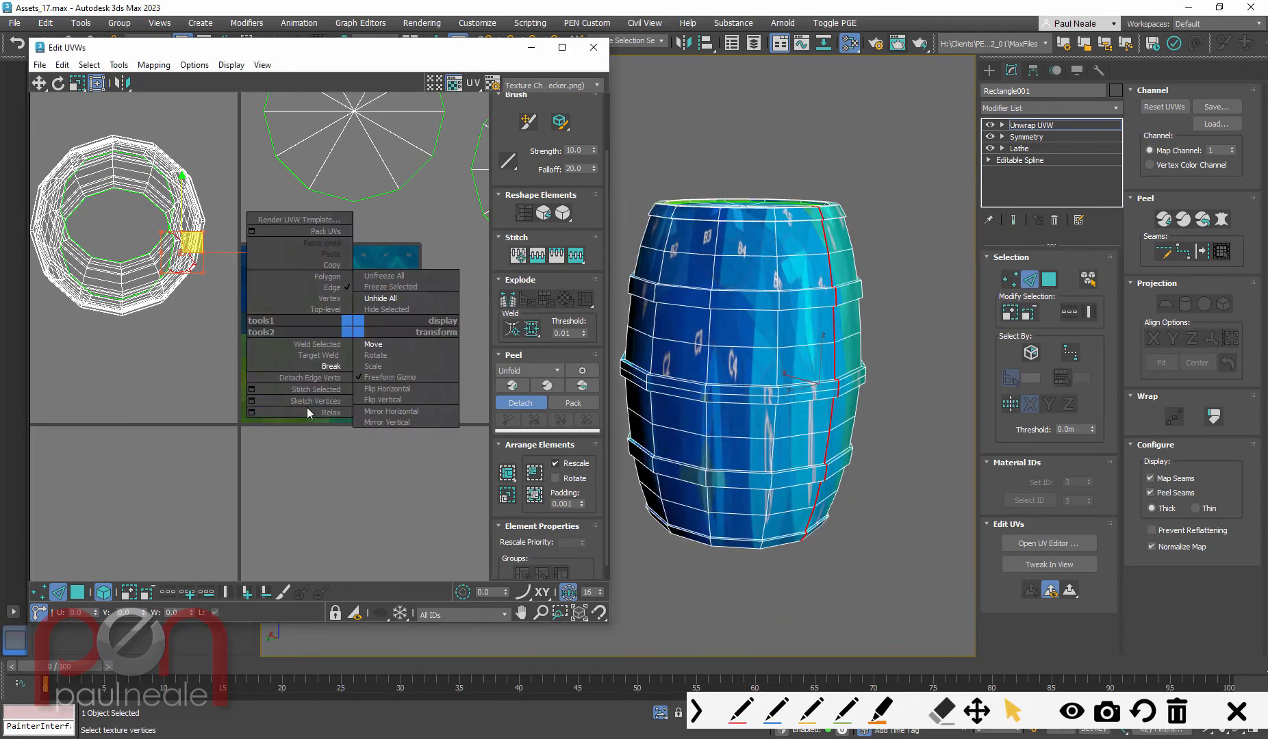
{"action": "left_click", "coordinate": [296, 364]}
Step: Select all the UV faces and quick peel them, packing the side and both cap shells into the texture tile
{"action": "middle_click_drag", "start_coordinate": [775, 433], "coordinate": [838, 467], "text": "alt"}
{"action": "scroll", "coordinate": [801, 443], "scroll_direction": "down", "scroll_amount": 5}
{"action": "middle_click_drag", "start_coordinate": [305, 425], "coordinate": [291, 471]}
{"action": "middle_click_drag", "start_coordinate": [291, 471], "coordinate": [299, 509], "text": "ctrl+alt"}
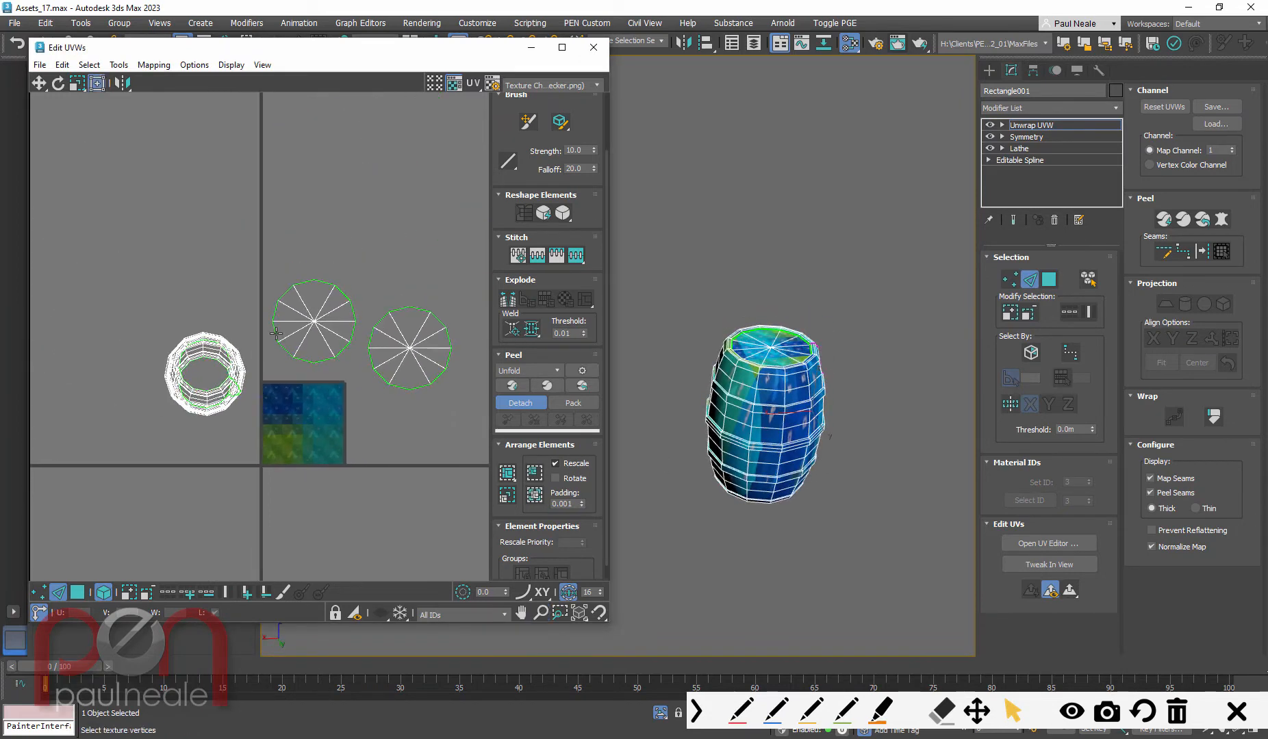
{"action": "left_click", "coordinate": [77, 593]}
{"action": "left_click", "coordinate": [410, 363]}
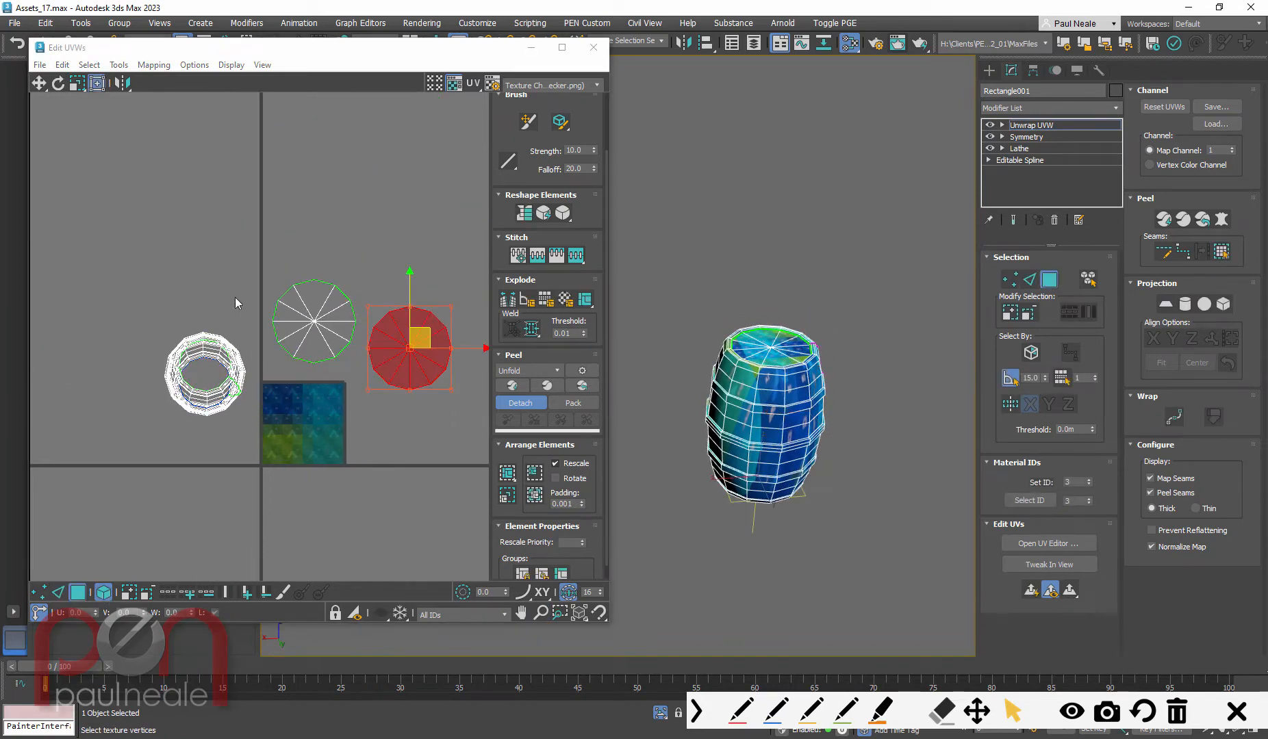
{"action": "middle_click_drag", "start_coordinate": [244, 417], "coordinate": [235, 417]}
{"action": "key", "text": "ctrl+a"}
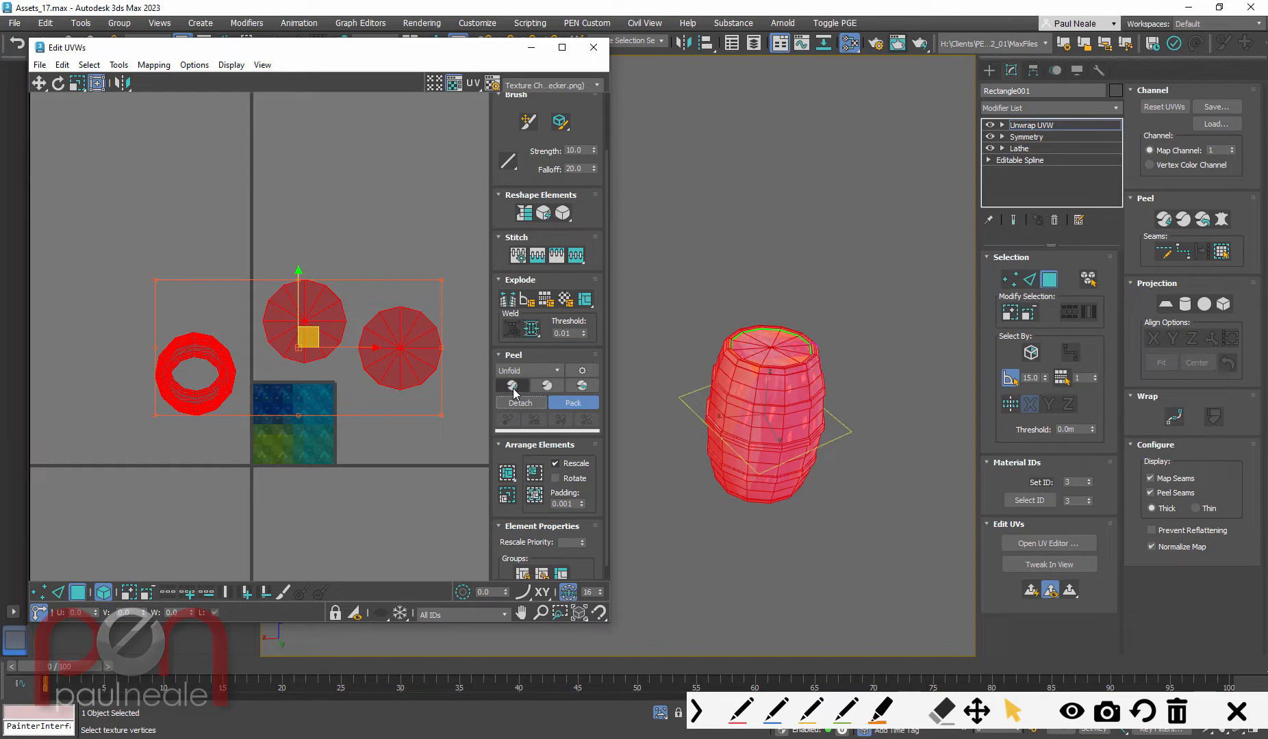
{"action": "left_click", "coordinate": [513, 389]}
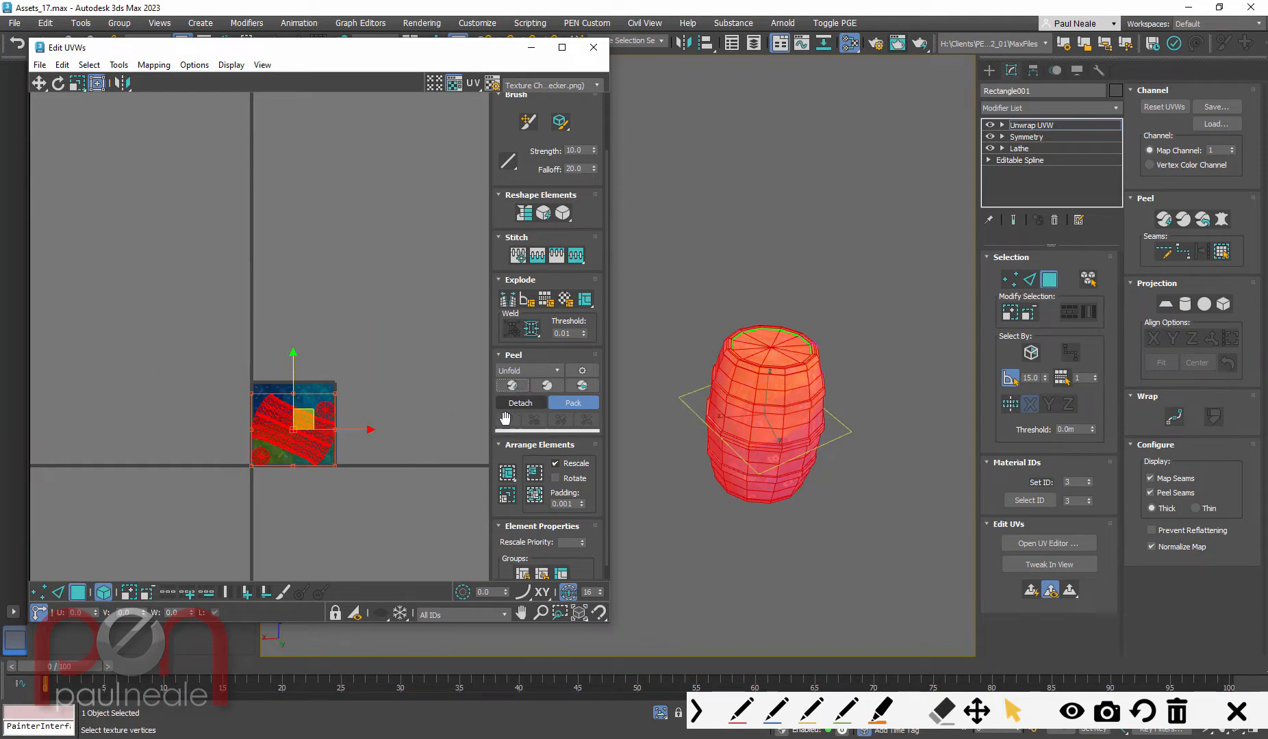
Step: Select the cap shell overlapping the tile's upper area and move it above the texture tile
{"action": "scroll", "coordinate": [370, 431], "scroll_direction": "up", "scroll_amount": 5}
{"action": "middle_click_drag", "start_coordinate": [370, 432], "coordinate": [350, 401]}
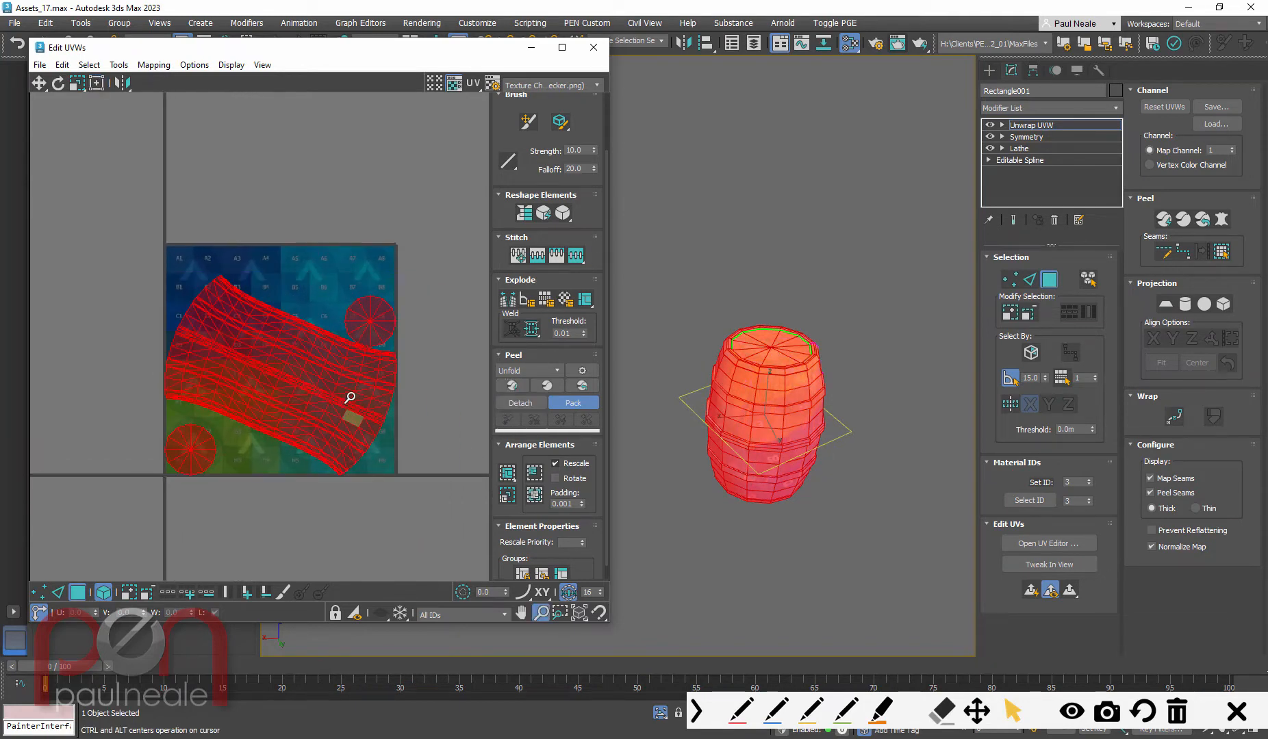
{"action": "scroll", "coordinate": [349, 409], "scroll_direction": "up", "scroll_amount": 3}
{"action": "middle_click_drag", "start_coordinate": [691, 465], "coordinate": [716, 449], "text": "alt"}
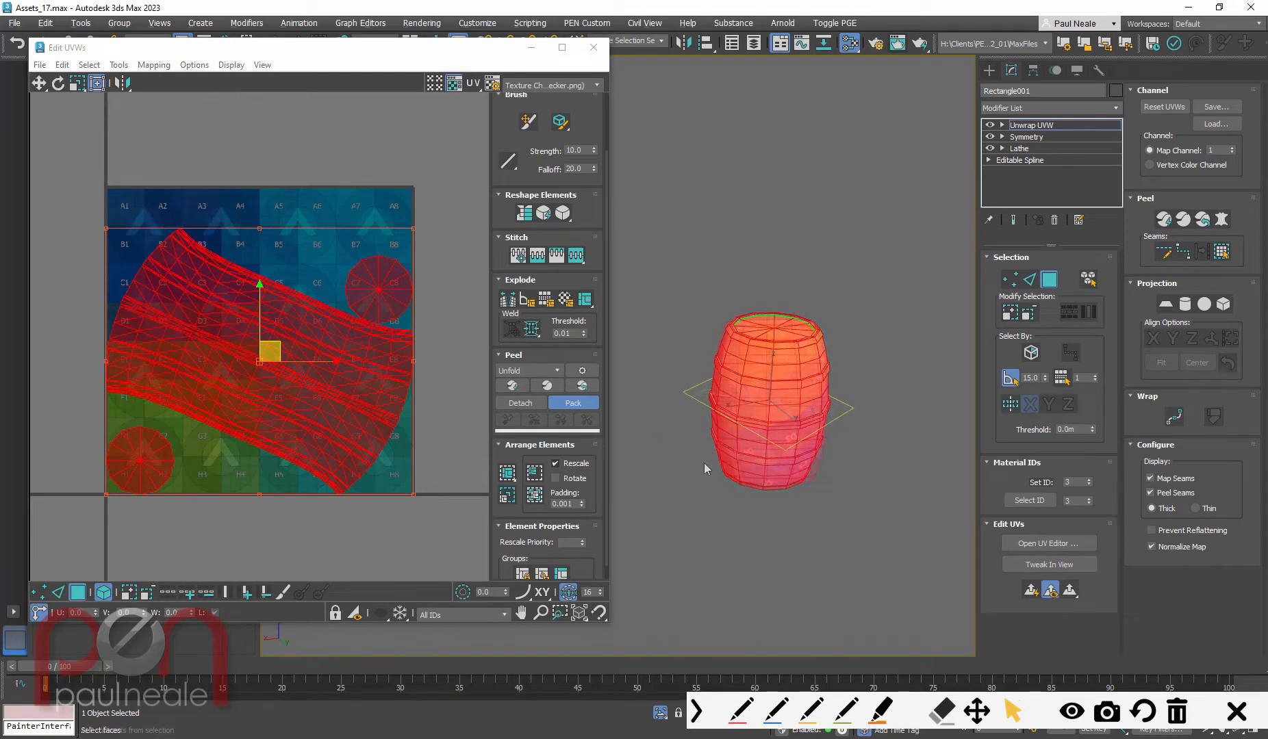
{"action": "scroll", "coordinate": [764, 421], "scroll_direction": "up", "scroll_amount": 5}
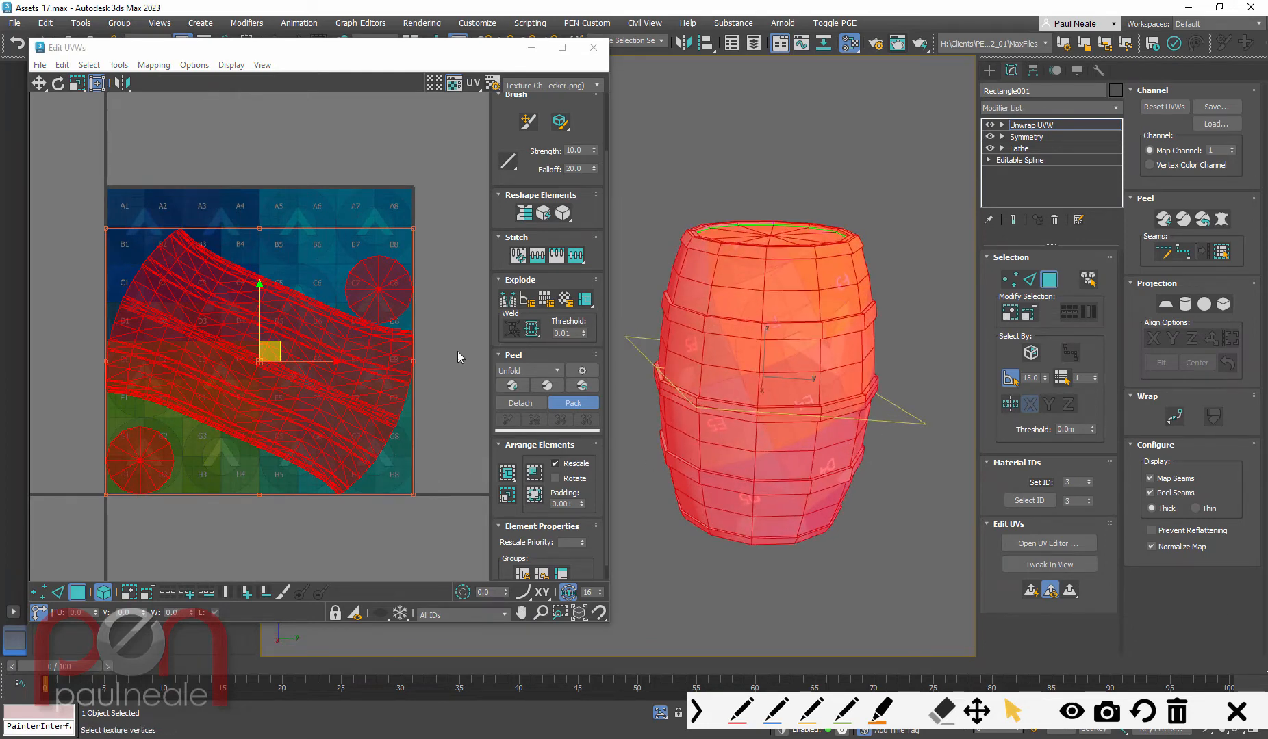
{"action": "left_click", "coordinate": [458, 352]}
{"action": "left_click", "coordinate": [392, 285]}
{"action": "left_click_drag", "start_coordinate": [393, 285], "coordinate": [380, 150]}
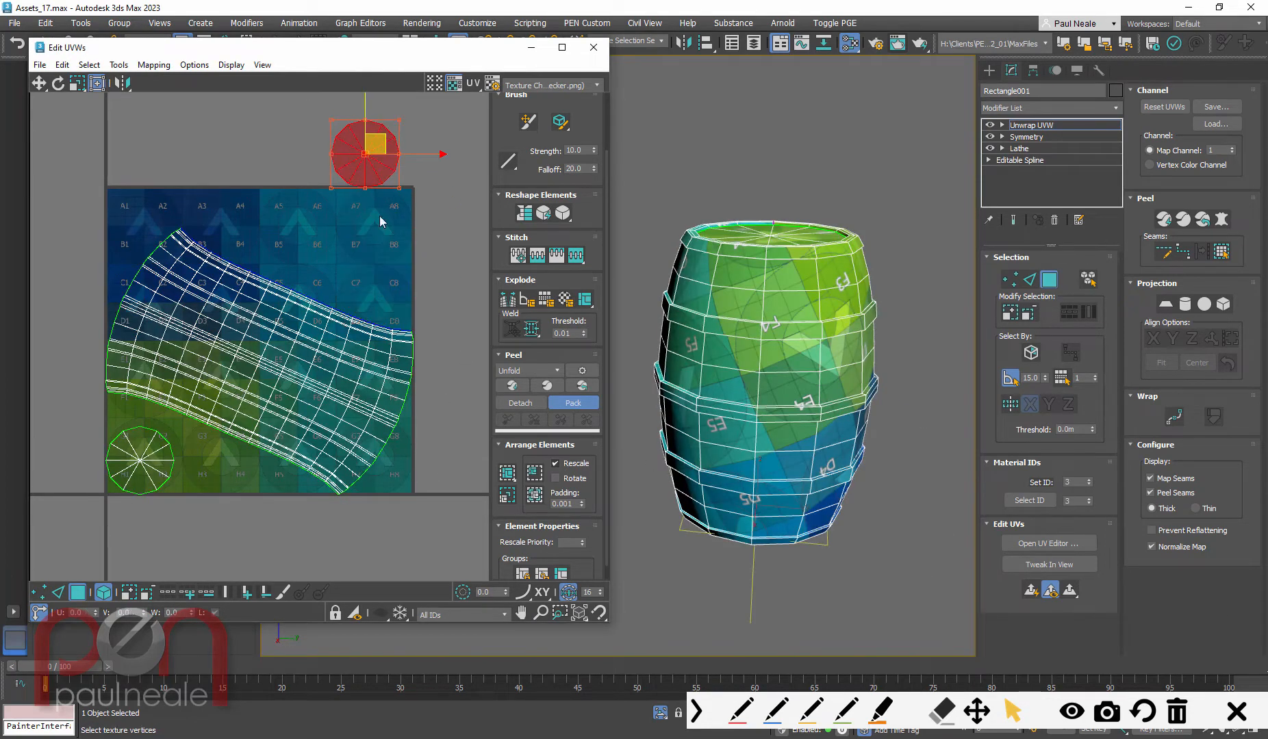
Step: Rotate the barrel's side shell until it lies horizontally and place it in the upper part of the tile
{"action": "left_click", "coordinate": [387, 359]}
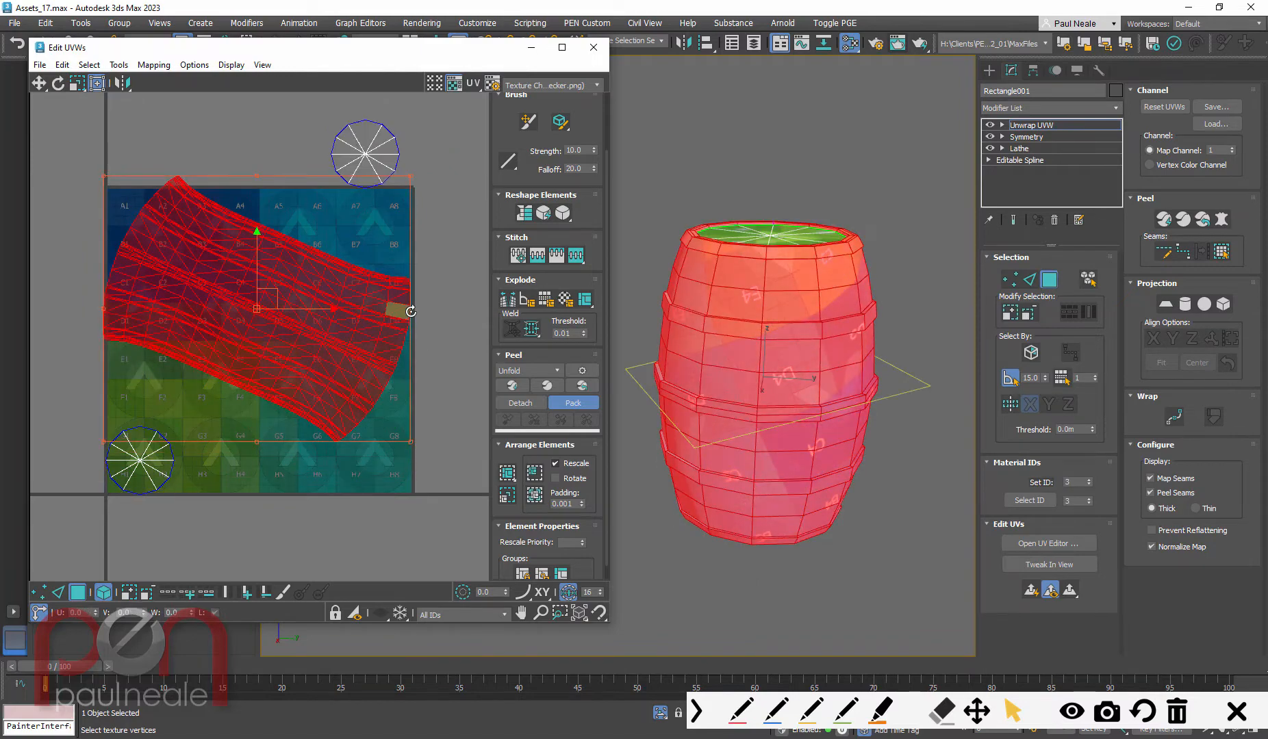
{"action": "left_click_drag", "start_coordinate": [411, 312], "coordinate": [413, 241]}
{"action": "left_click_drag", "start_coordinate": [405, 306], "coordinate": [408, 307]}
{"action": "left_click_drag", "start_coordinate": [321, 351], "coordinate": [354, 333]}
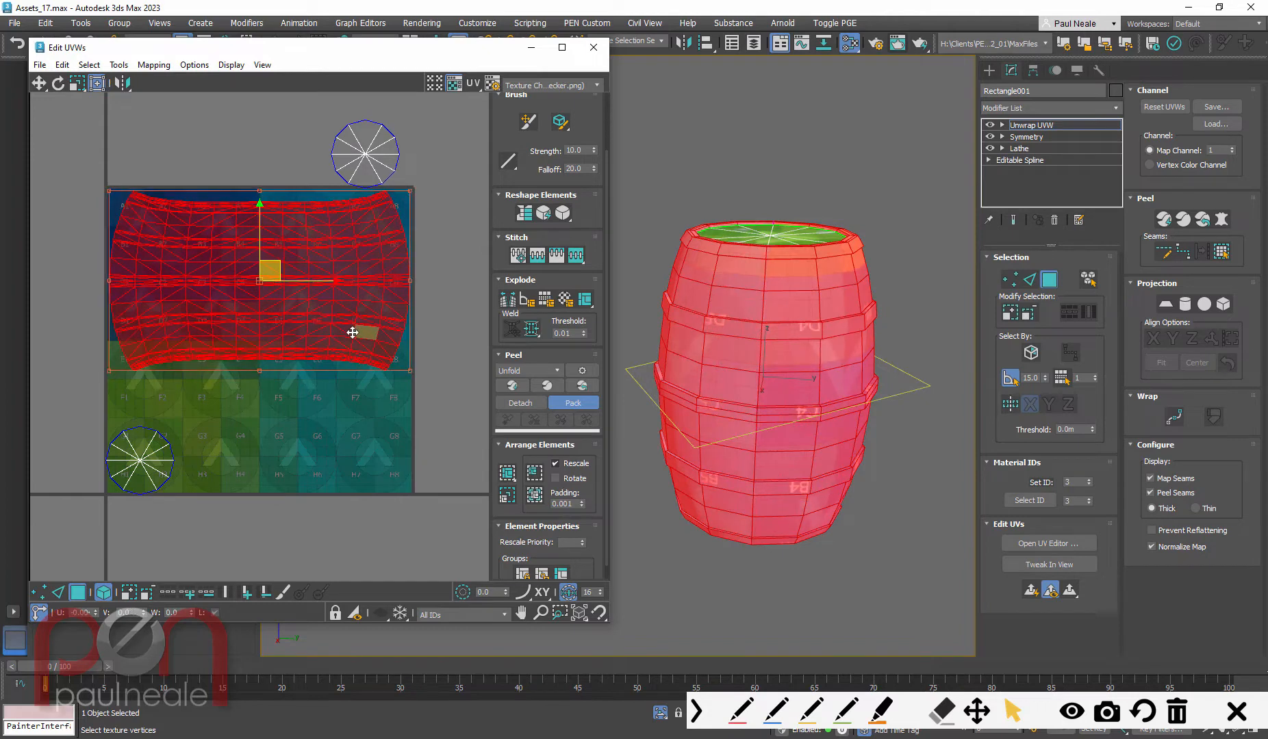
Step: Display the CheckerPattern texture, deselect the faces, and examine the checker distortion on the barrel's side and caps
{"action": "middle_click_drag", "start_coordinate": [798, 415], "coordinate": [811, 411], "text": "alt"}
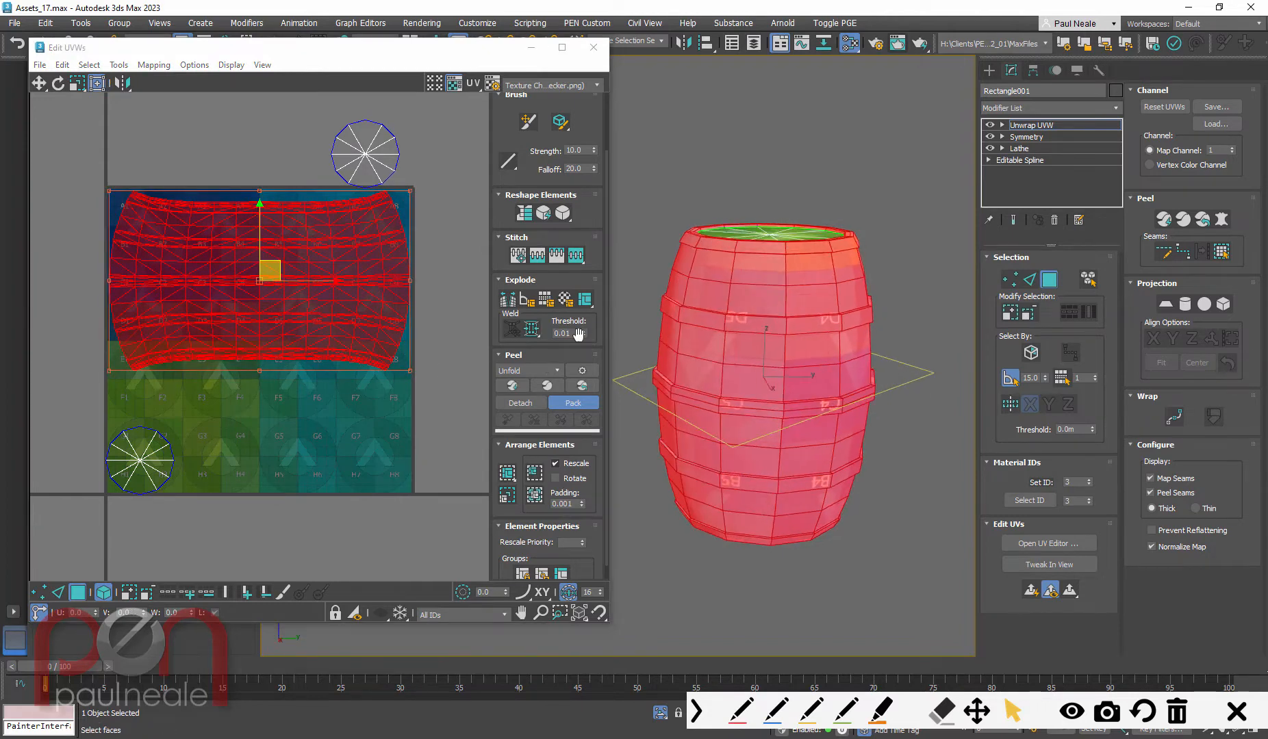
{"action": "left_click", "coordinate": [540, 86]}
{"action": "left_click", "coordinate": [552, 119]}
{"action": "mouse_move", "coordinate": [835, 351]}
{"action": "middle_mouse_down", "text": "alt"}
{"action": "mouse_move", "coordinate": [792, 439]}
{"action": "mouse_move", "coordinate": [794, 510]}
{"action": "mouse_move", "coordinate": [818, 356]}
{"action": "middle_mouse_up", "text": "alt"}
{"action": "left_click", "coordinate": [895, 437]}
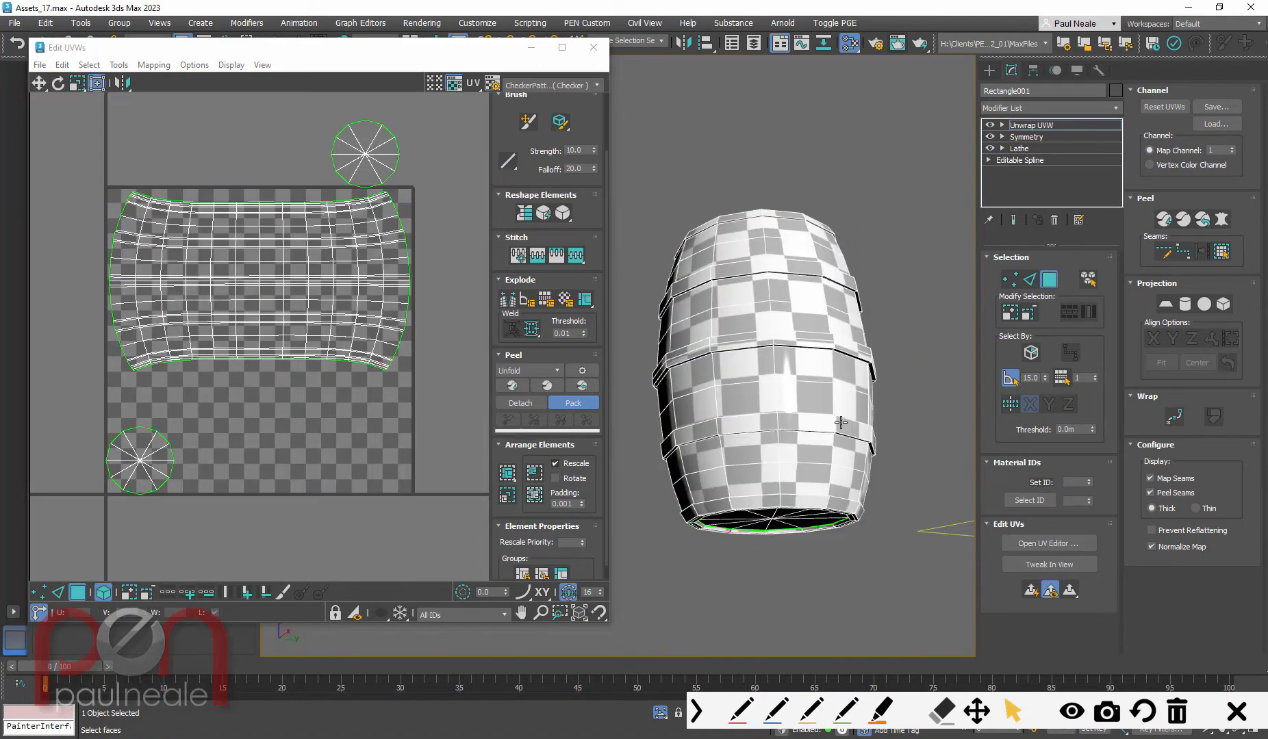
{"action": "middle_click_drag", "start_coordinate": [841, 422], "coordinate": [773, 376], "text": "alt"}
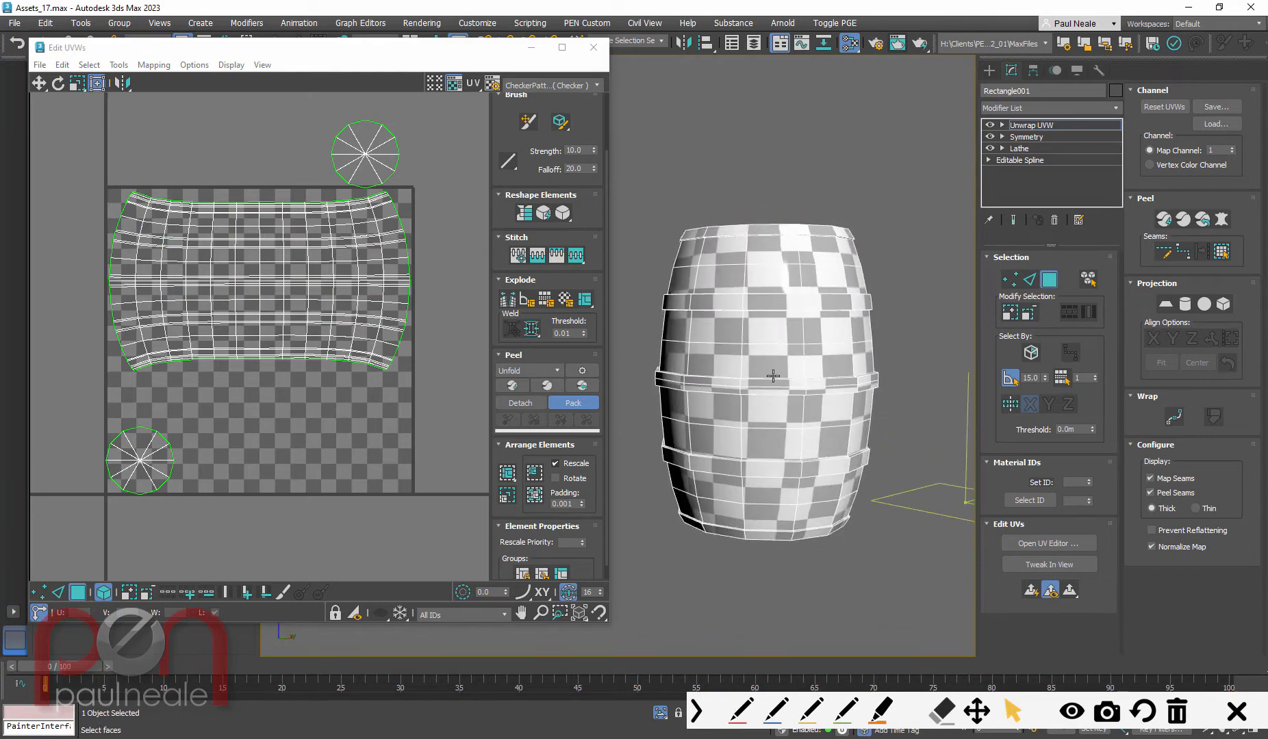
{"action": "mouse_move", "coordinate": [787, 458]}
{"action": "middle_mouse_down", "text": "alt"}
{"action": "mouse_move", "coordinate": [798, 410]}
{"action": "mouse_move", "coordinate": [794, 455]}
{"action": "mouse_move", "coordinate": [803, 443]}
{"action": "middle_mouse_up", "text": "alt"}
{"action": "scroll", "coordinate": [797, 319], "scroll_direction": "up", "scroll_amount": 3}
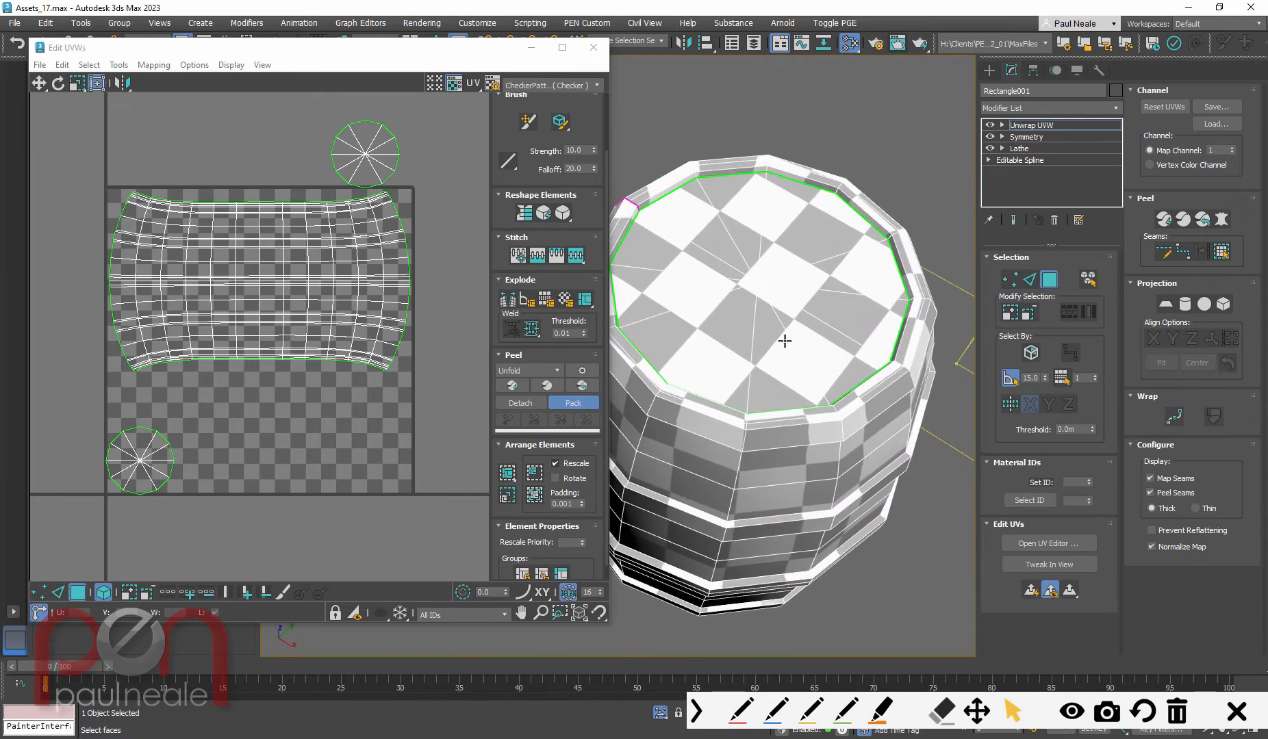
{"action": "scroll", "coordinate": [747, 359], "scroll_direction": "down", "scroll_amount": 3}
{"action": "mouse_move", "coordinate": [747, 370]}
{"action": "middle_mouse_down", "text": "alt"}
{"action": "mouse_move", "coordinate": [761, 281]}
{"action": "mouse_move", "coordinate": [757, 365]}
{"action": "middle_mouse_up", "text": "alt"}
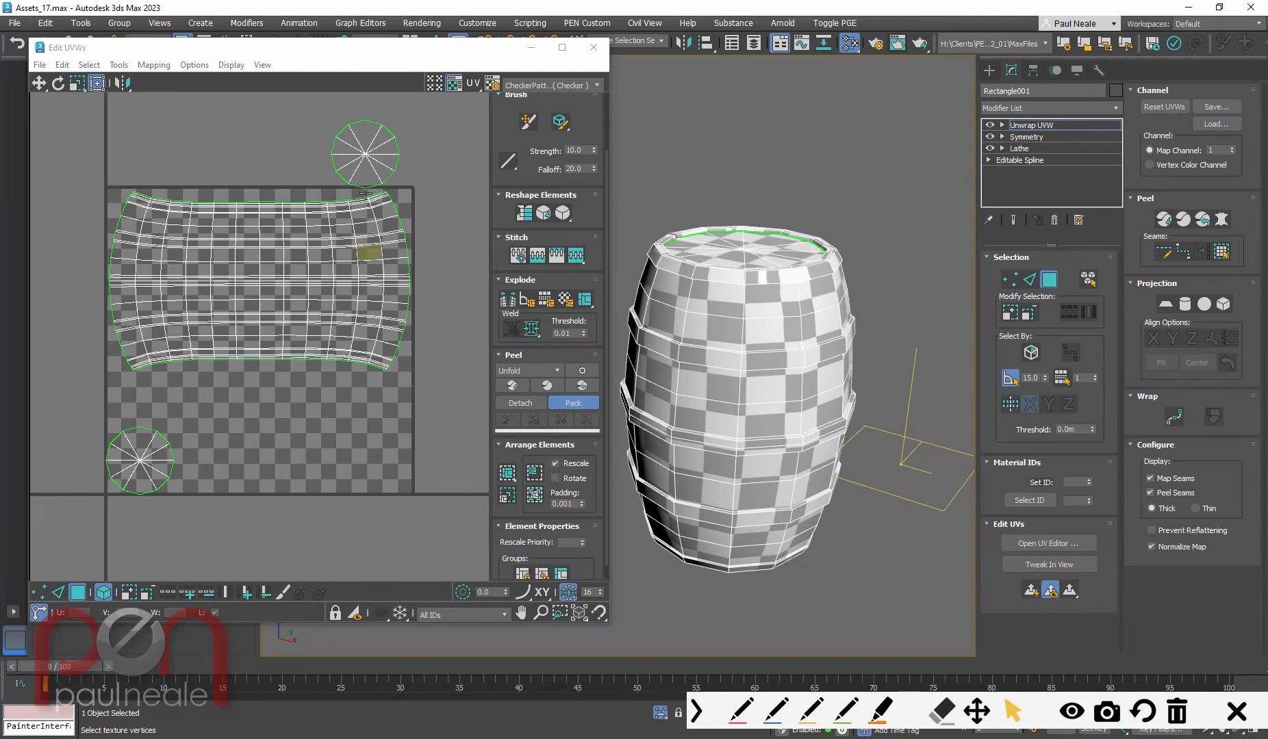
Step: Move the cap shell from above the tile into the free area beside the other cap shell
{"action": "left_click", "coordinate": [364, 151]}
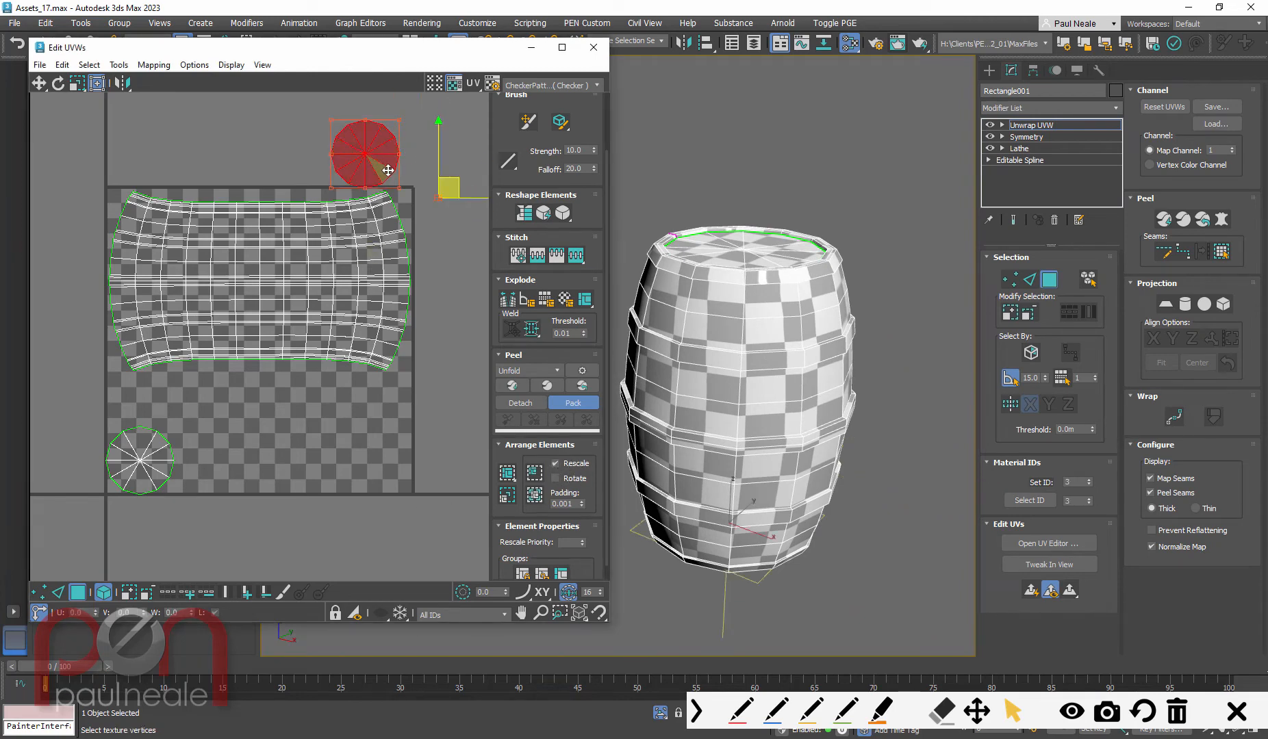
{"action": "left_click_drag", "start_coordinate": [376, 156], "coordinate": [216, 460]}
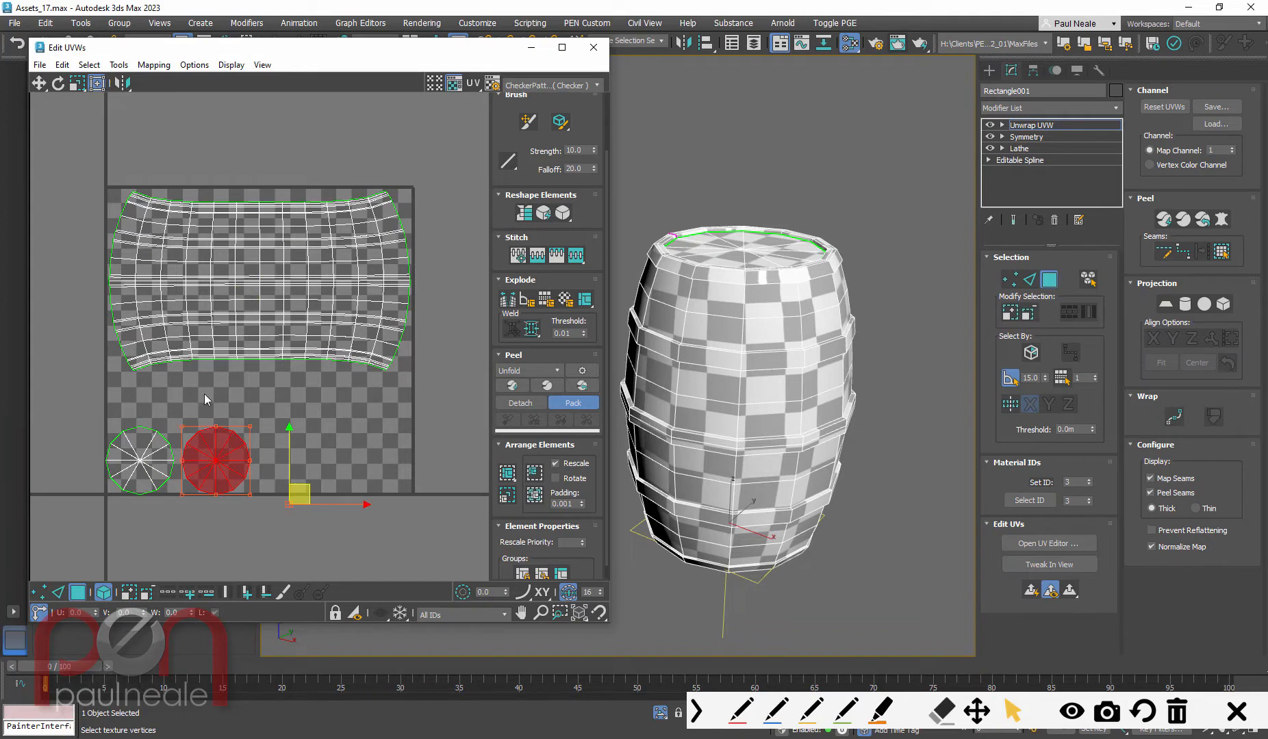
{"action": "left_click", "coordinate": [441, 436]}
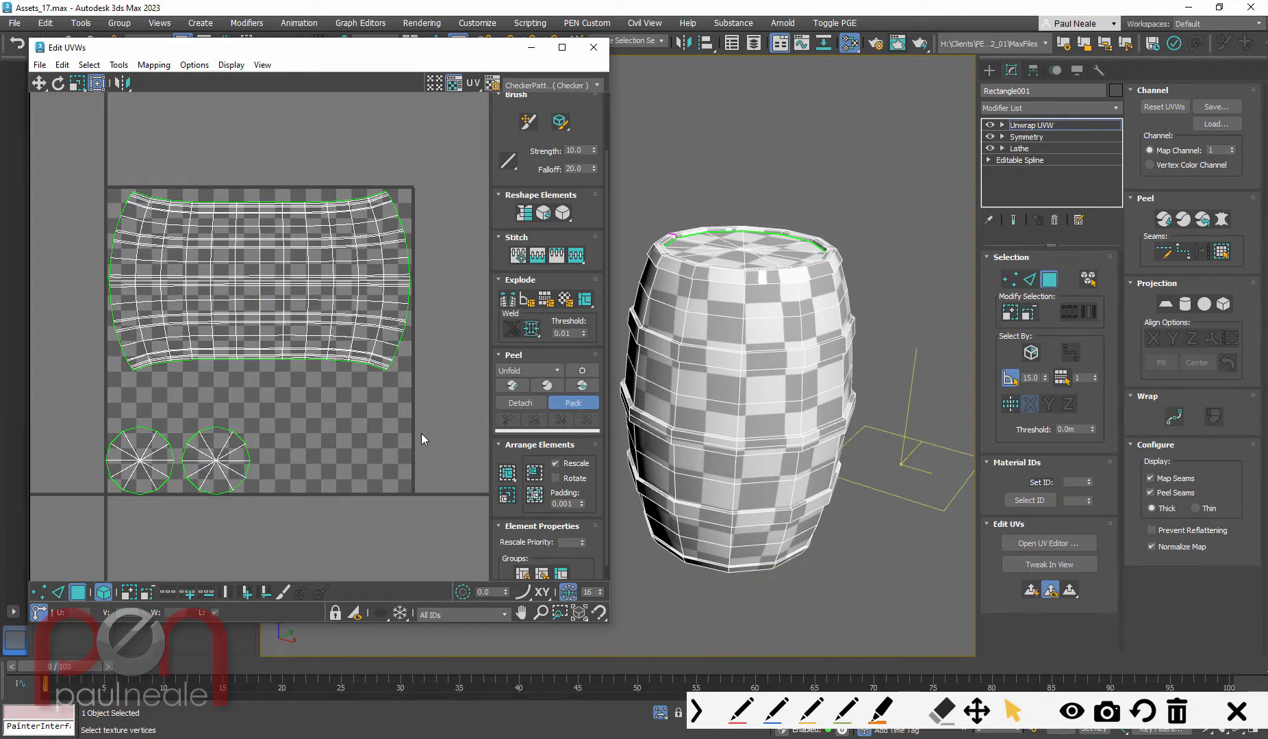
{"action": "mouse_move", "coordinate": [735, 396]}
{"action": "middle_mouse_down", "text": "alt"}
{"action": "mouse_move", "coordinate": [801, 408]}
{"action": "mouse_move", "coordinate": [877, 456]}
{"action": "mouse_move", "coordinate": [885, 380]}
{"action": "mouse_move", "coordinate": [787, 315]}
{"action": "mouse_move", "coordinate": [724, 444]}
{"action": "mouse_move", "coordinate": [751, 392]}
{"action": "middle_mouse_up", "text": "alt"}
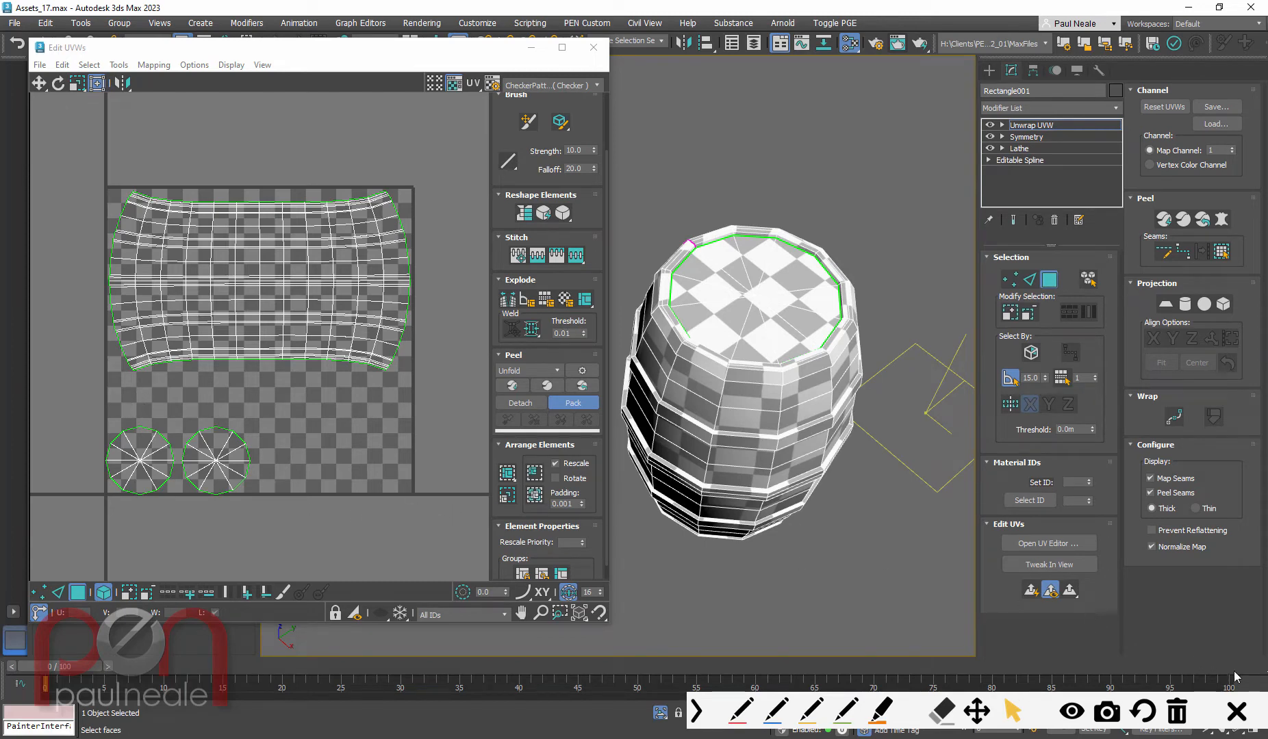
{"action": "left_click", "coordinate": [741, 712]}
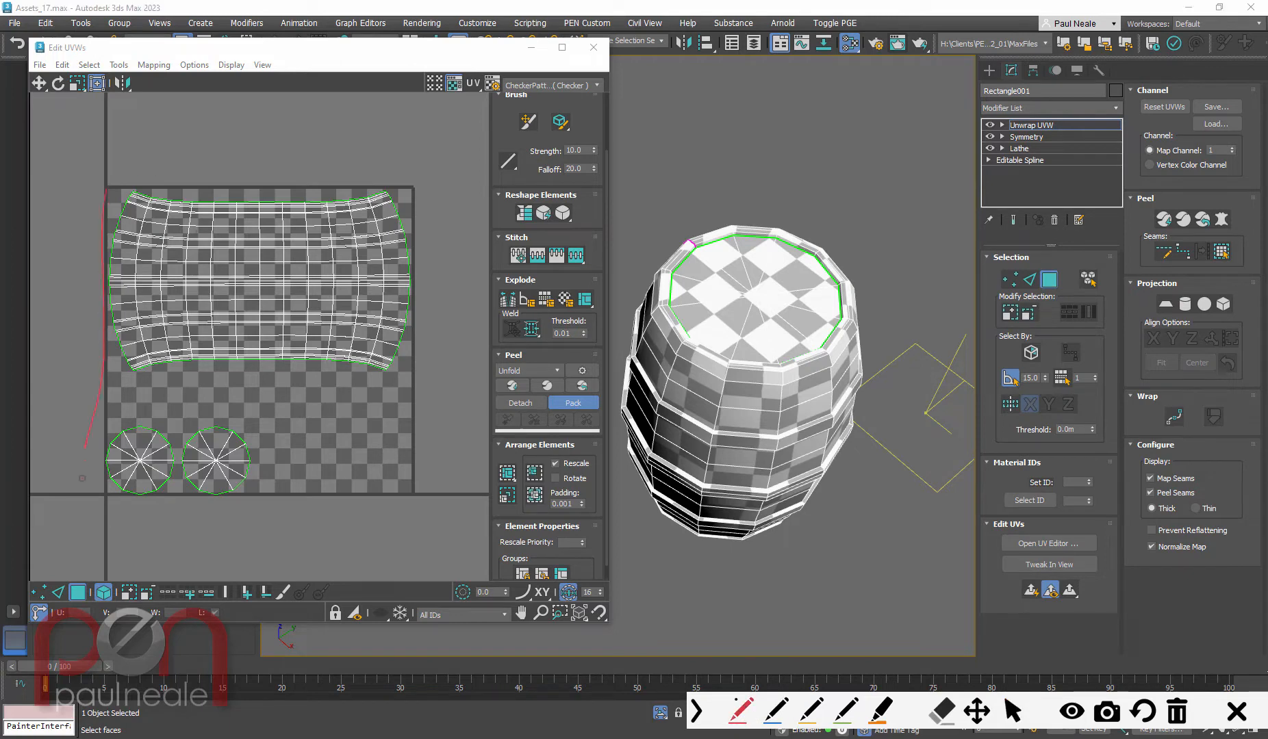
{"action": "left_click_drag", "start_coordinate": [426, 190], "coordinate": [416, 501]}
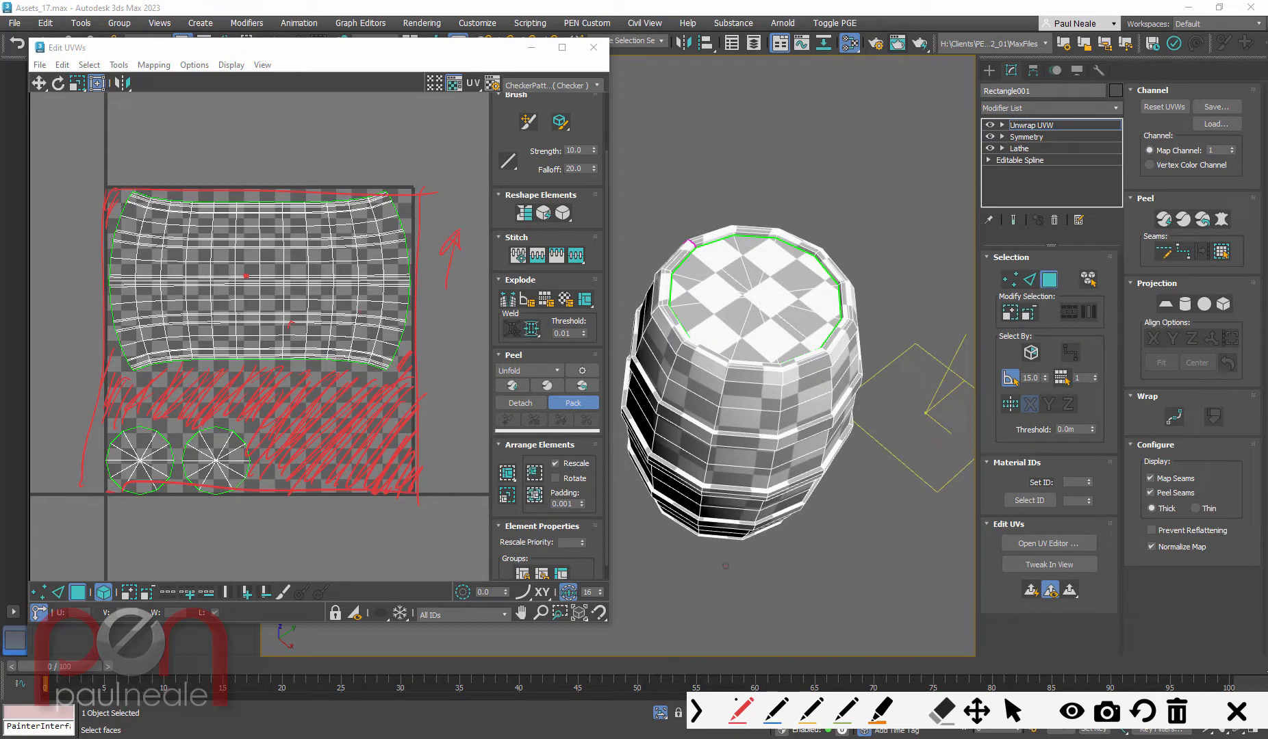
{"action": "middle_click_drag", "start_coordinate": [319, 407], "coordinate": [316, 402]}
{"action": "left_click", "coordinate": [1186, 716]}
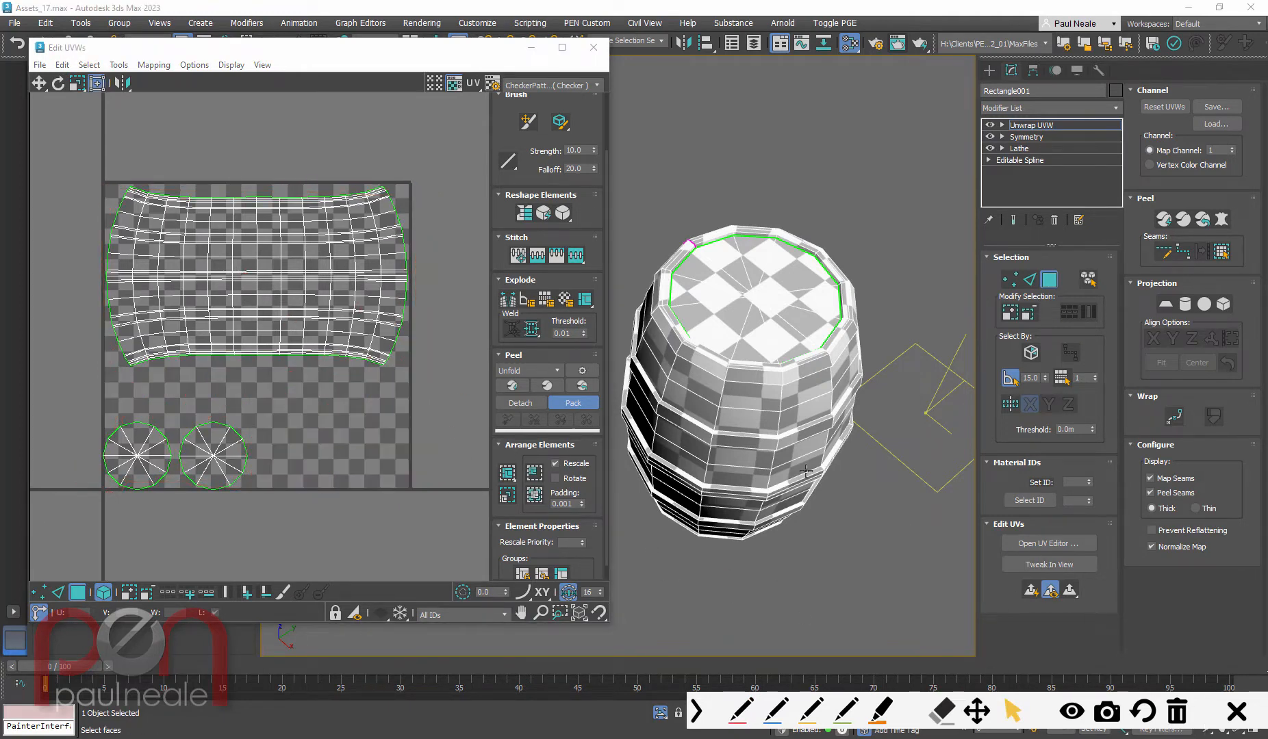
Step: Select the horizontal edge loop just below the barrel's top rim and break the UVs along it
{"action": "middle_click_drag", "start_coordinate": [806, 471], "coordinate": [683, 322], "text": "alt"}
{"action": "middle_click_drag", "start_coordinate": [785, 379], "coordinate": [785, 473], "text": "alt"}
{"action": "scroll", "coordinate": [761, 302], "scroll_direction": "up", "scroll_amount": 5}
{"action": "scroll", "coordinate": [762, 303], "scroll_direction": "down", "scroll_amount": 3}
{"action": "scroll", "coordinate": [794, 342], "scroll_direction": "down", "scroll_amount": 1}
{"action": "key", "text": "2"}
{"action": "scroll", "coordinate": [791, 424], "scroll_direction": "up", "scroll_amount": 3}
{"action": "middle_click_drag", "start_coordinate": [751, 326], "coordinate": [798, 352], "text": "alt"}
{"action": "scroll", "coordinate": [699, 193], "scroll_direction": "up", "scroll_amount": 5}
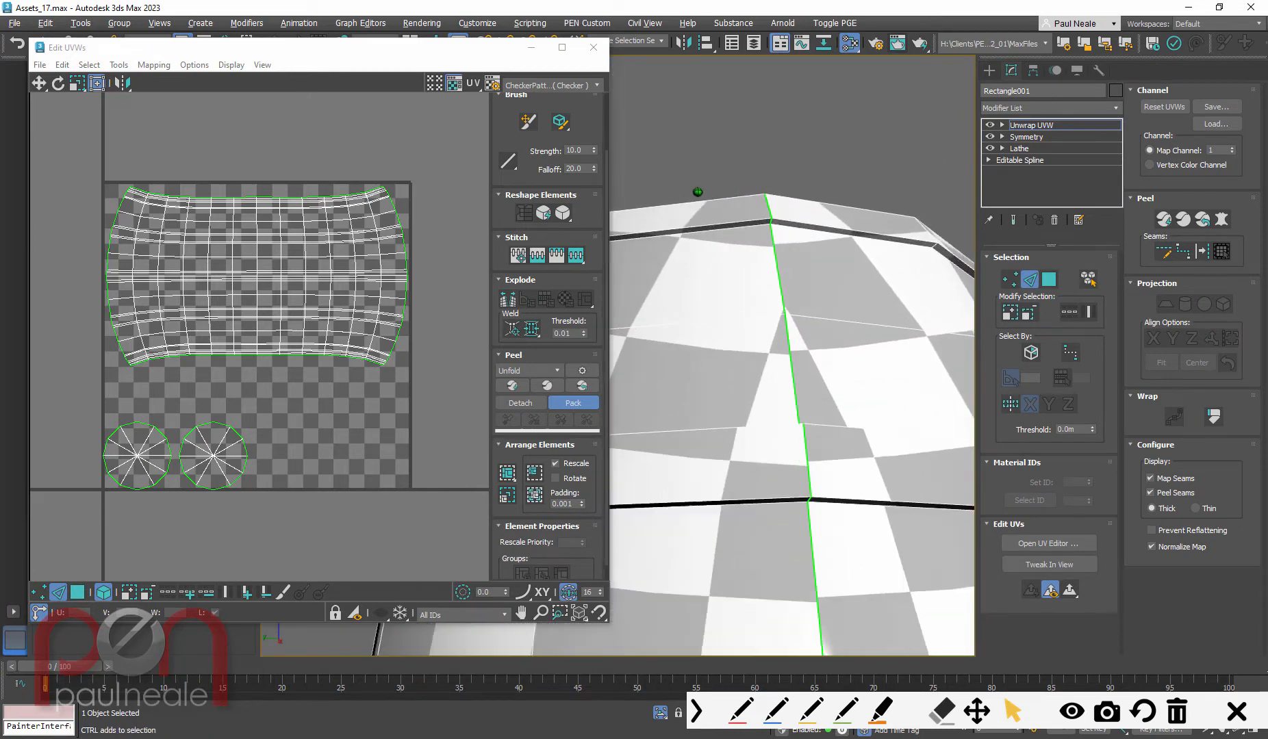
{"action": "double_click", "coordinate": [705, 251]}
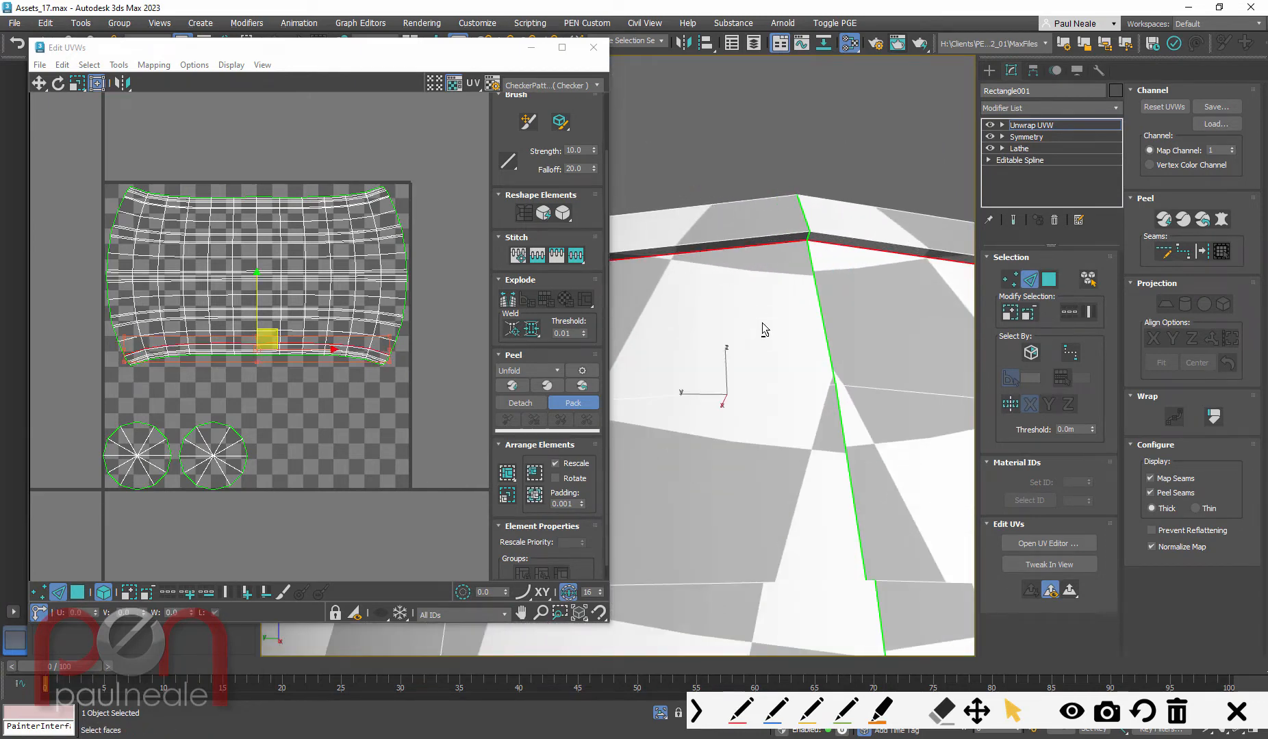
{"action": "scroll", "coordinate": [761, 322], "scroll_direction": "down", "scroll_amount": 6}
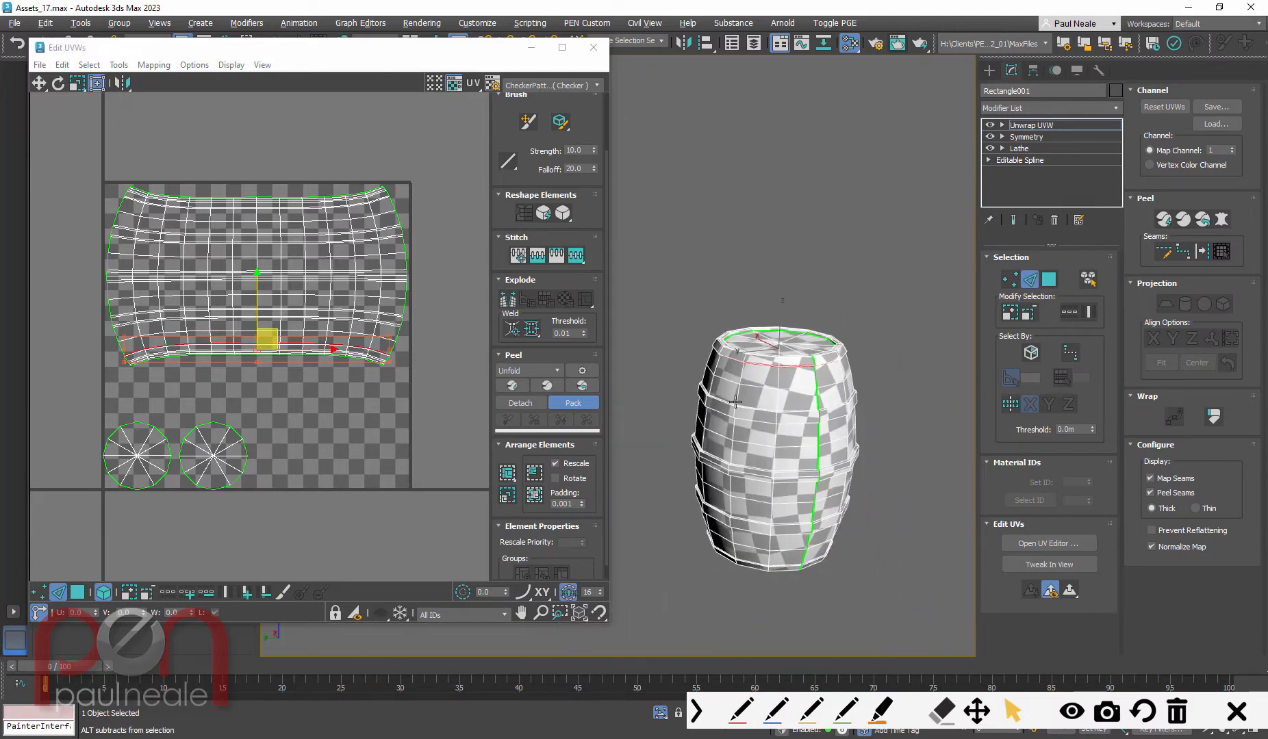
{"action": "middle_click_drag", "start_coordinate": [778, 416], "coordinate": [658, 381], "text": "alt"}
{"action": "right_click", "coordinate": [312, 408]}
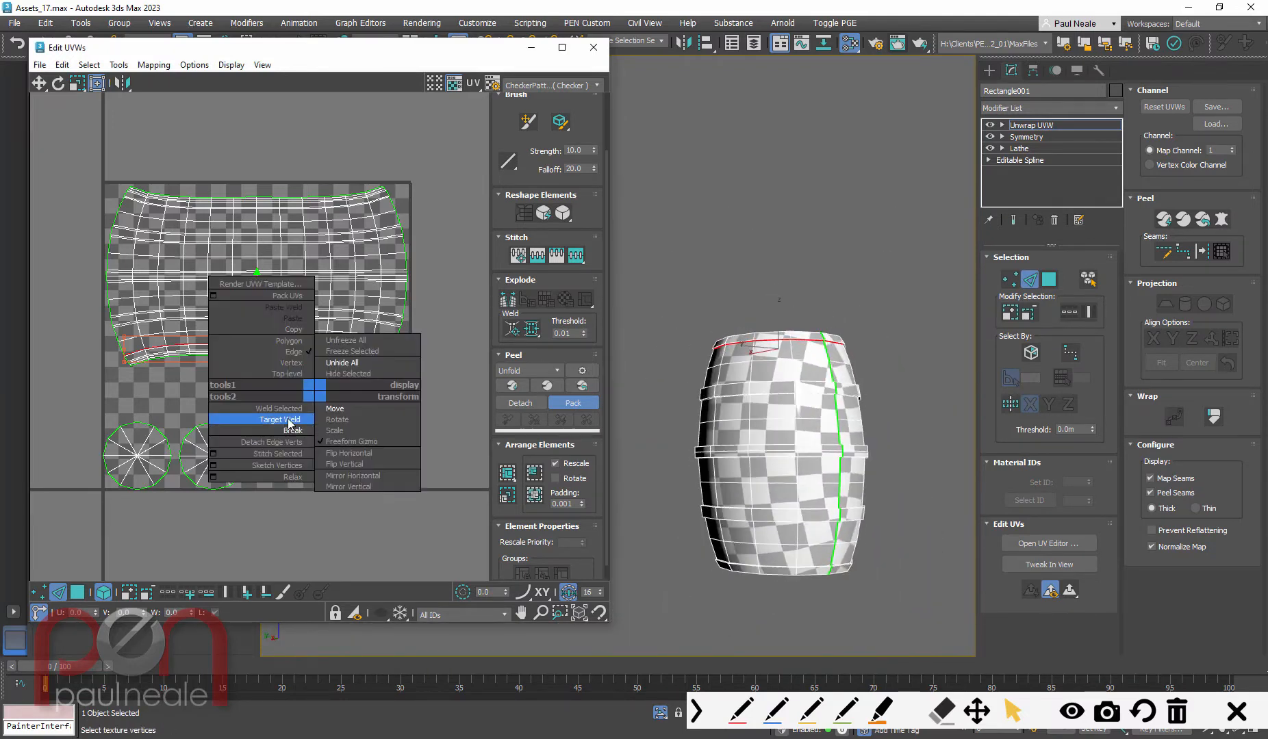
{"action": "left_click", "coordinate": [288, 439]}
Step: Select the horizontal edge loops bordering the upper, middle and lower hoops and the lower rim, and break the UVs along them
{"action": "scroll", "coordinate": [812, 385], "scroll_direction": "up", "scroll_amount": 5}
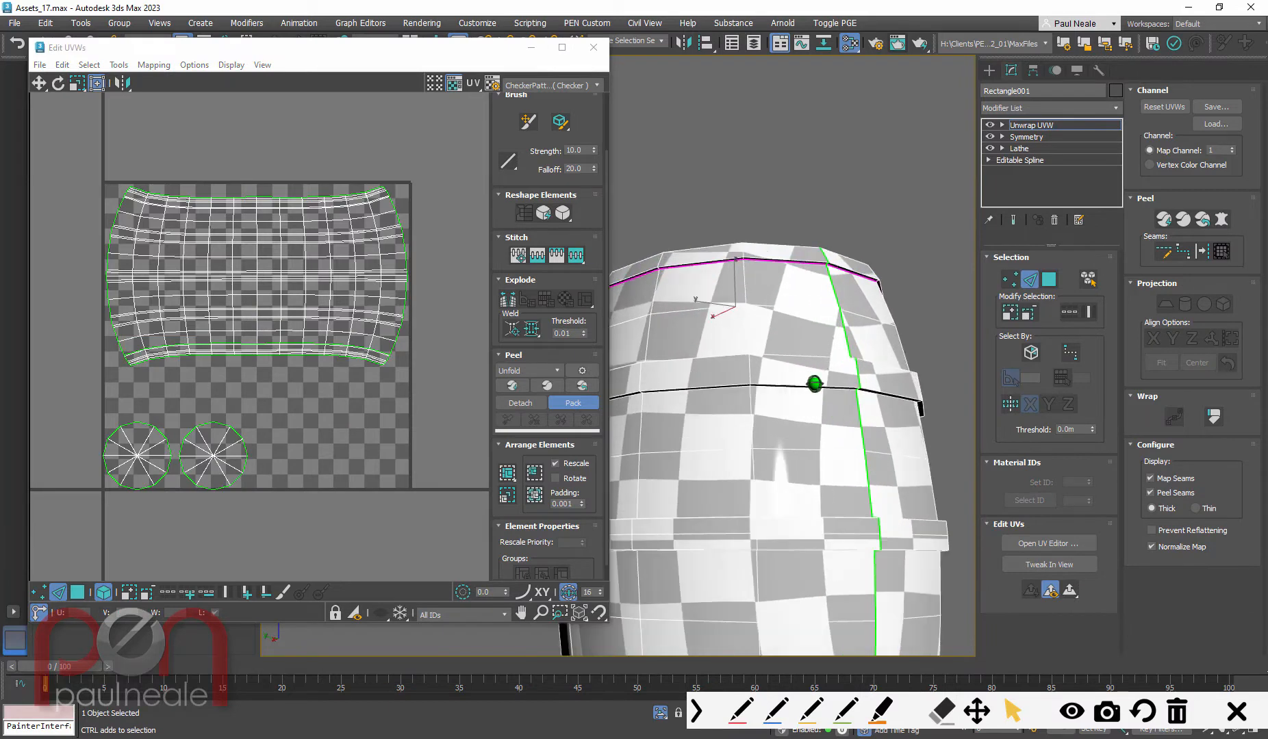
{"action": "double_click", "coordinate": [798, 396]}
{"action": "middle_click_drag", "start_coordinate": [797, 395], "coordinate": [805, 524], "text": "alt"}
{"action": "double_click", "coordinate": [806, 619], "text": "ctrl"}
{"action": "middle_click_drag", "start_coordinate": [818, 606], "coordinate": [828, 417]}
{"action": "middle_click_drag", "start_coordinate": [827, 417], "coordinate": [815, 226], "text": "alt"}
{"action": "double_click", "coordinate": [814, 430], "text": "ctrl"}
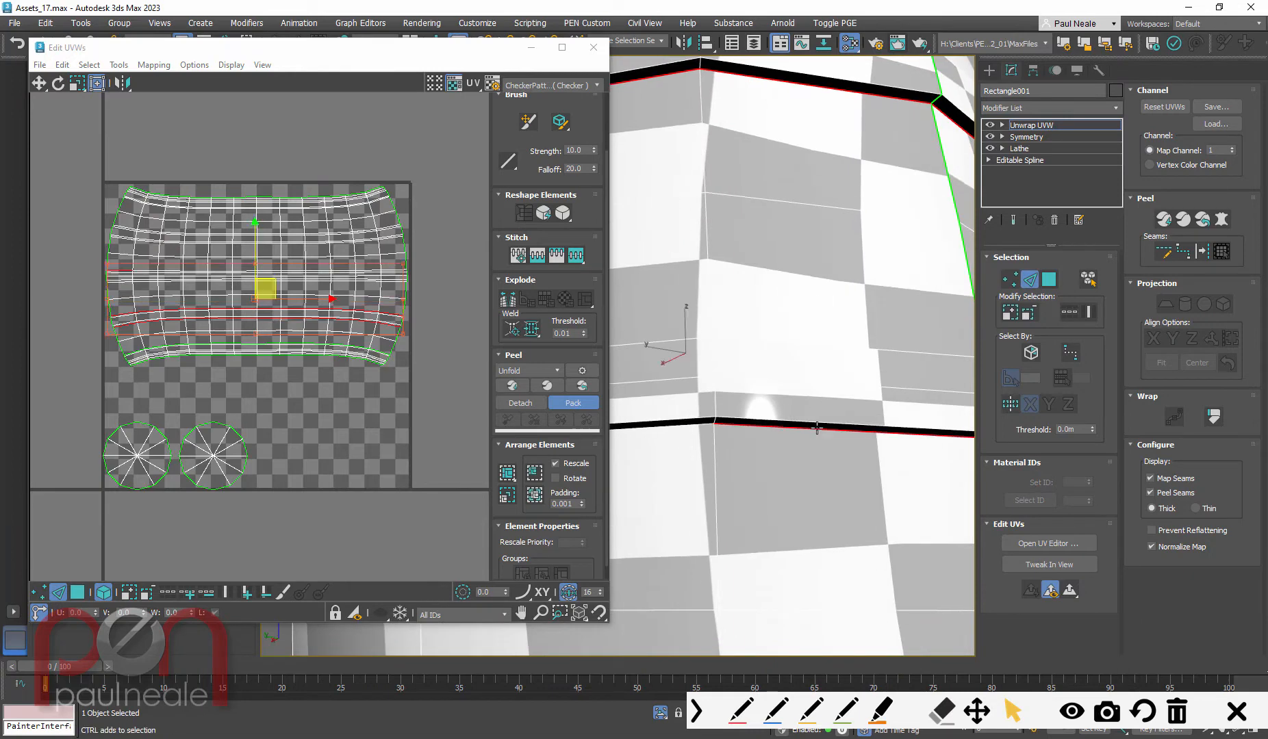
{"action": "middle_click_drag", "start_coordinate": [815, 430], "coordinate": [818, 363], "text": "alt"}
{"action": "double_click", "coordinate": [764, 498], "text": "ctrl"}
{"action": "double_click", "coordinate": [768, 557], "text": "ctrl"}
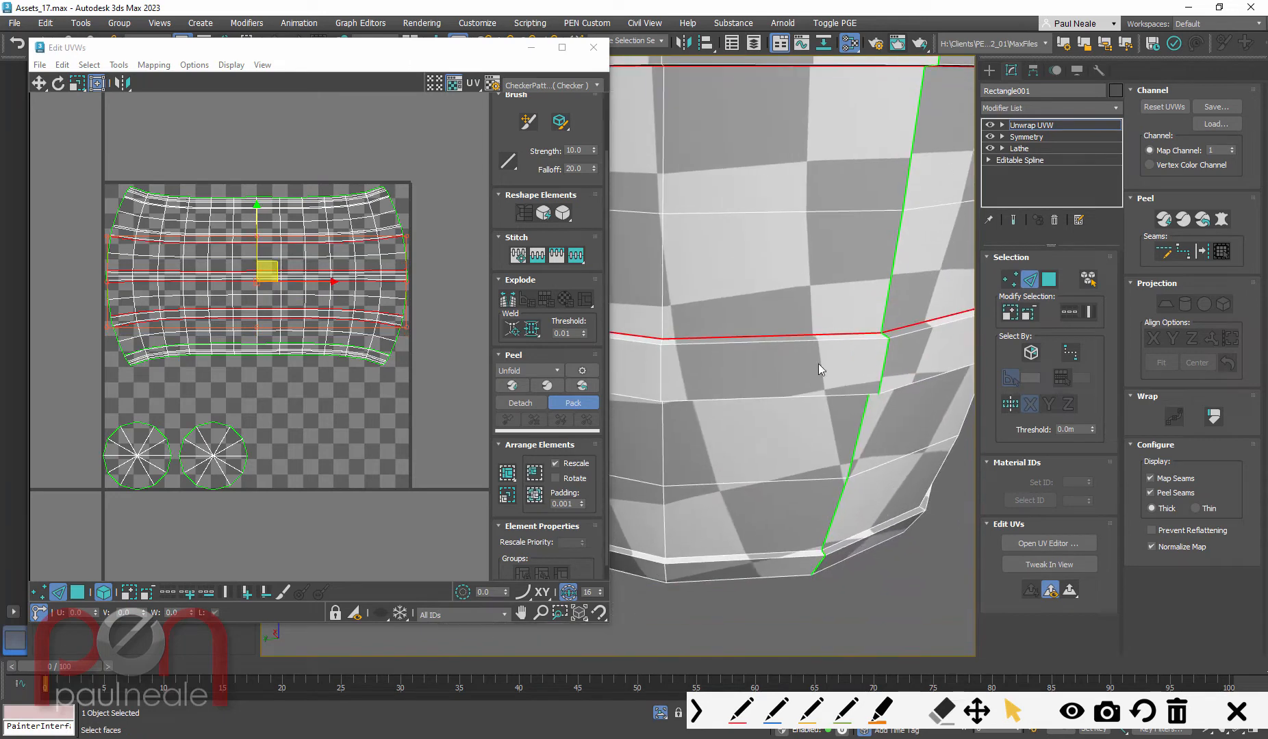
{"action": "double_click", "coordinate": [761, 552], "text": "ctrl"}
{"action": "middle_click_drag", "start_coordinate": [774, 520], "coordinate": [755, 179], "text": "alt"}
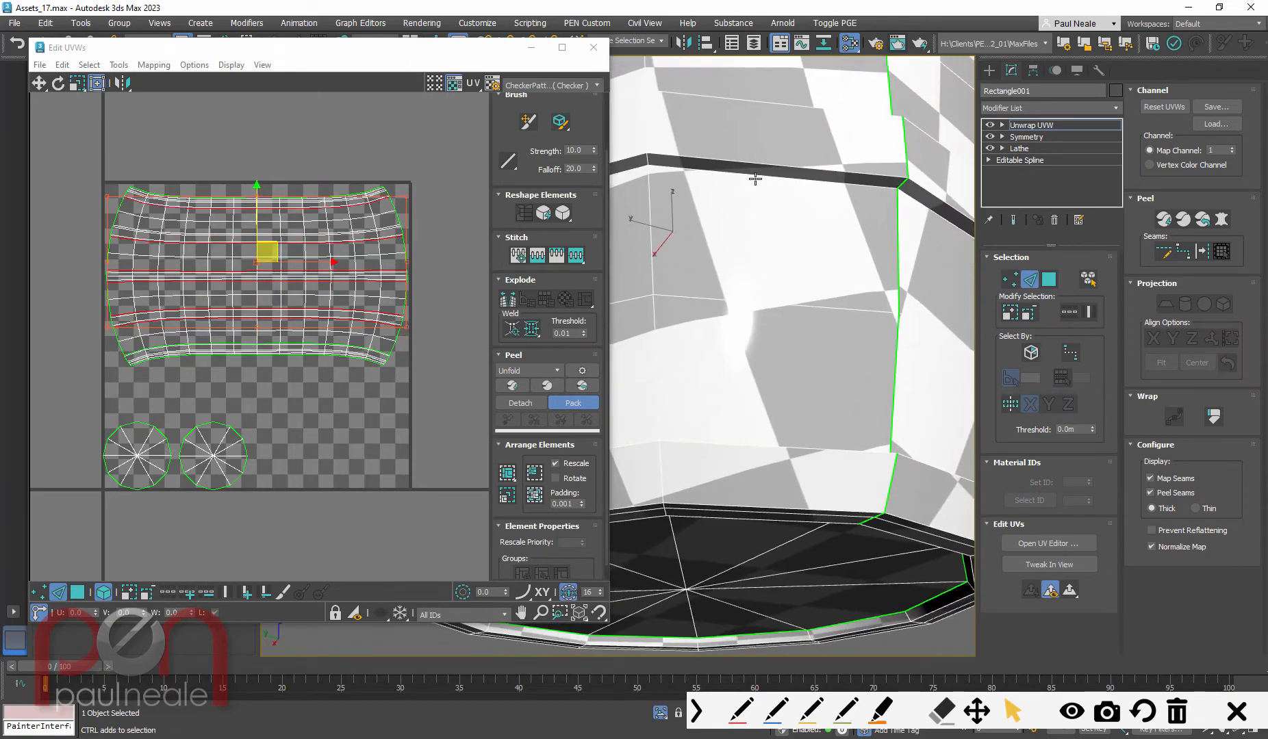
{"action": "double_click", "coordinate": [762, 176], "text": "ctrl"}
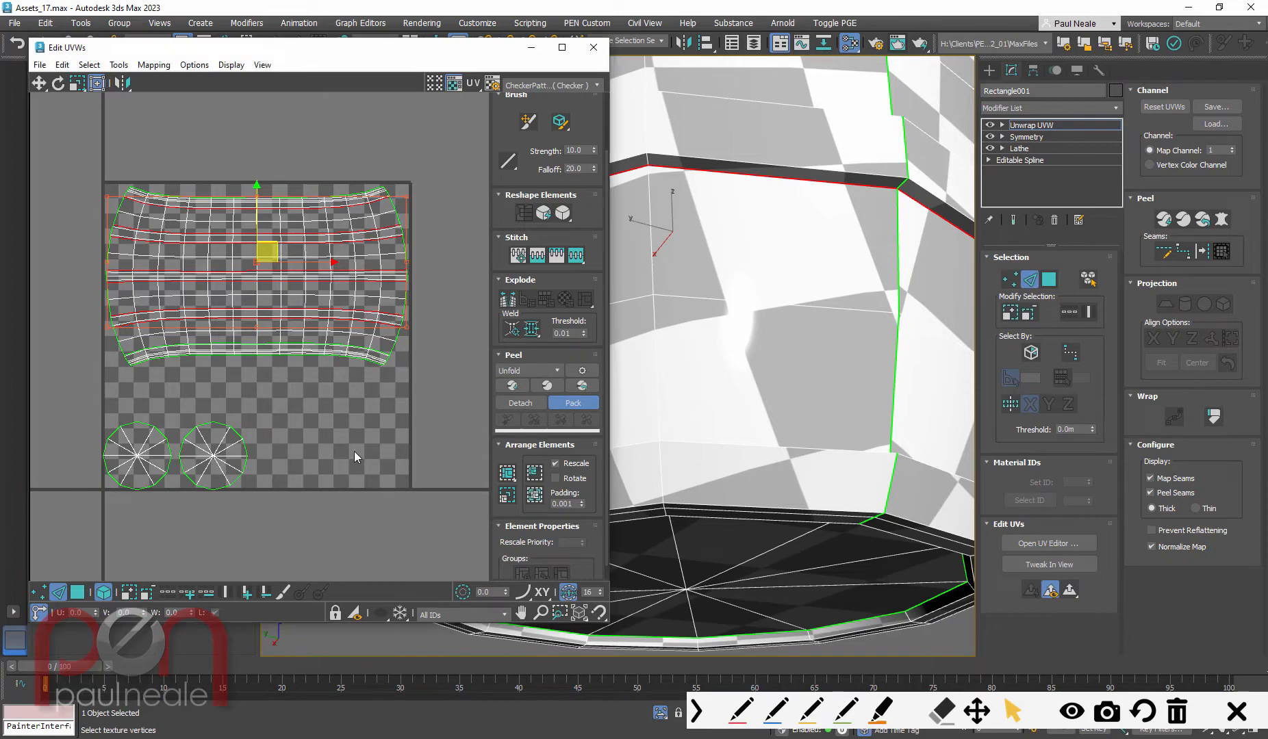
{"action": "right_click", "coordinate": [411, 361]}
{"action": "left_click", "coordinate": [366, 411]}
Step: Select every UV face and quick peel the separated hoop, side and cap shells into the tile
{"action": "scroll", "coordinate": [364, 407], "scroll_direction": "down", "scroll_amount": 2}
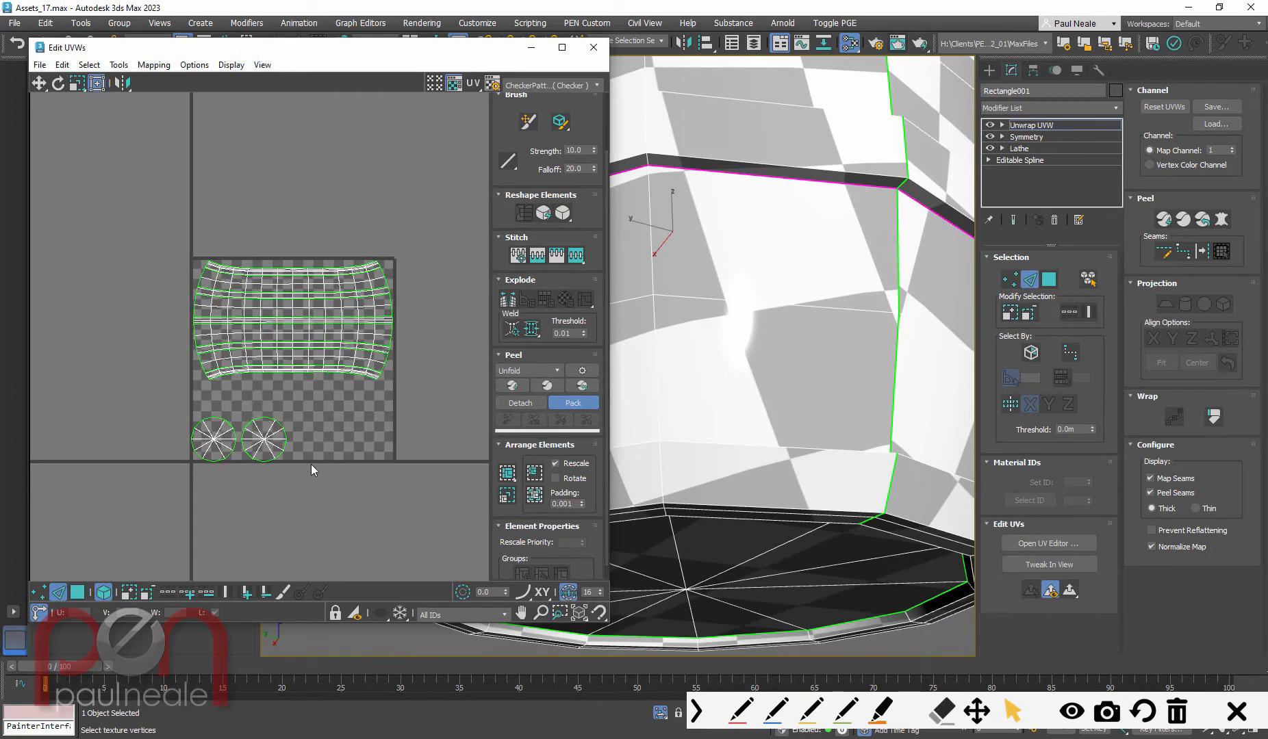
{"action": "key", "text": "3"}
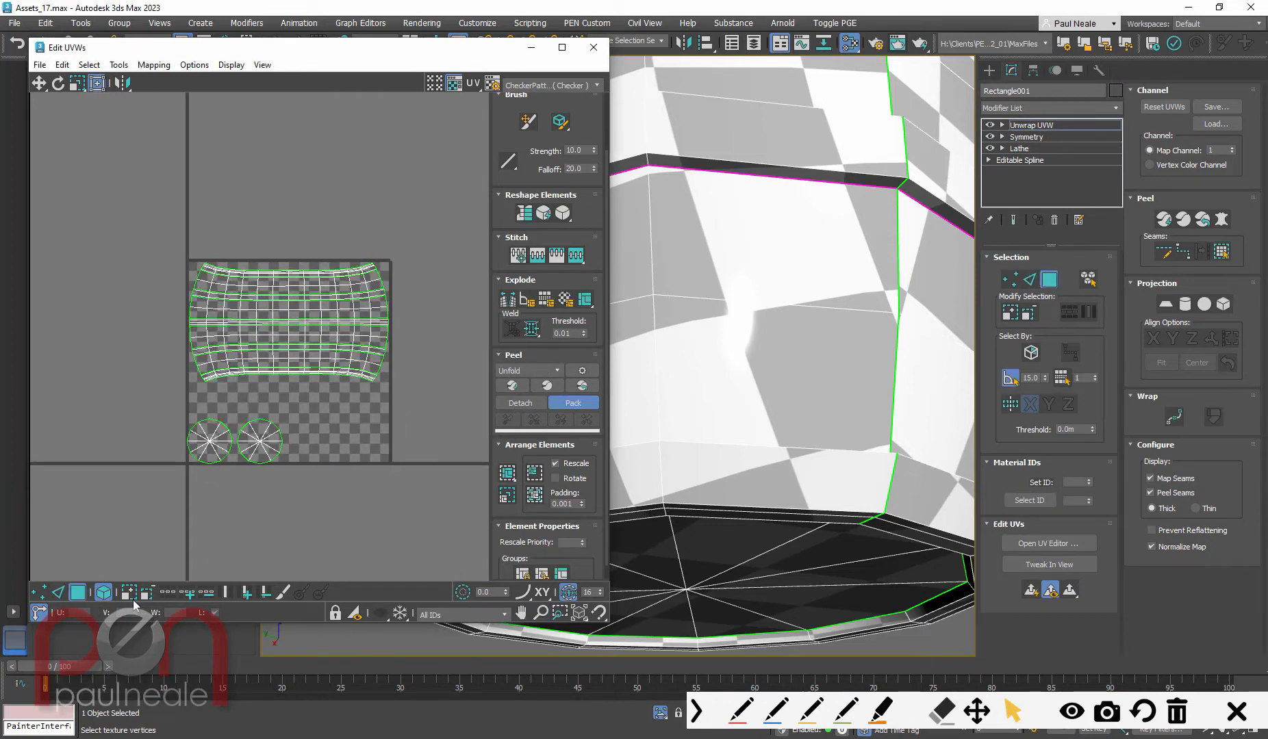
{"action": "key", "text": "ctrl+a"}
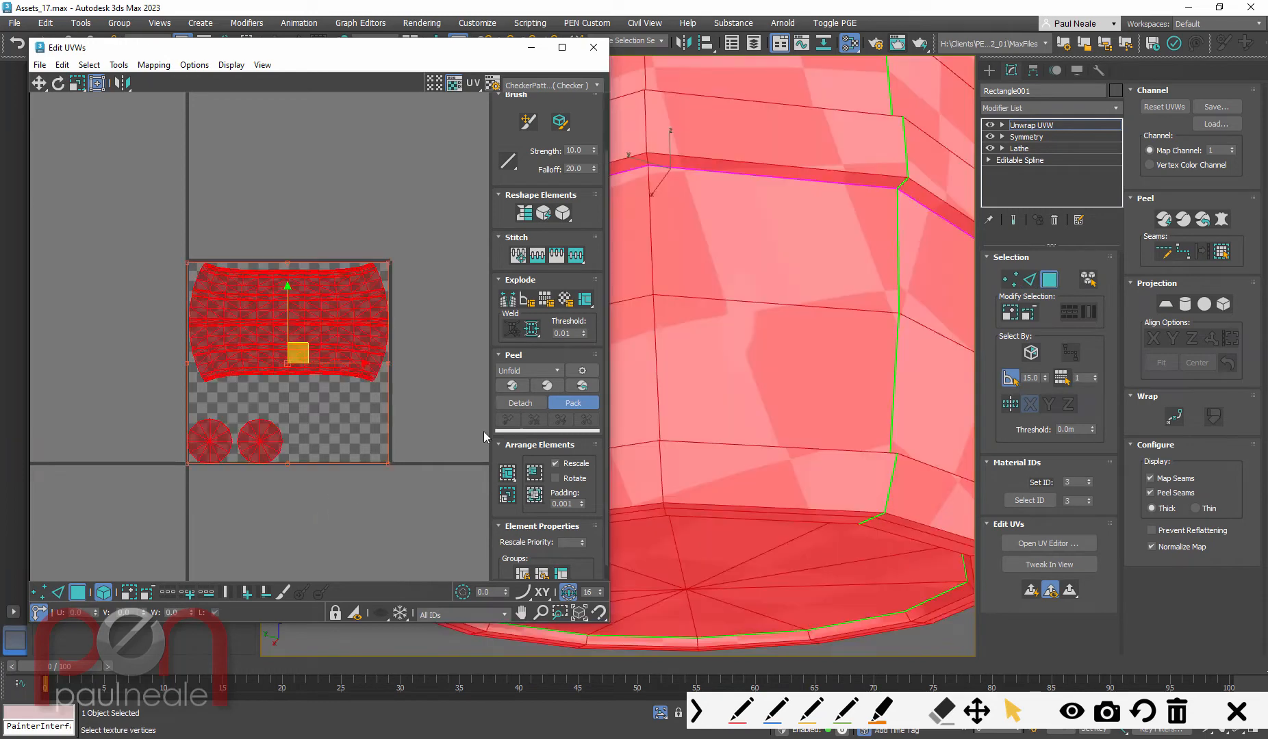
{"action": "left_click", "coordinate": [512, 386]}
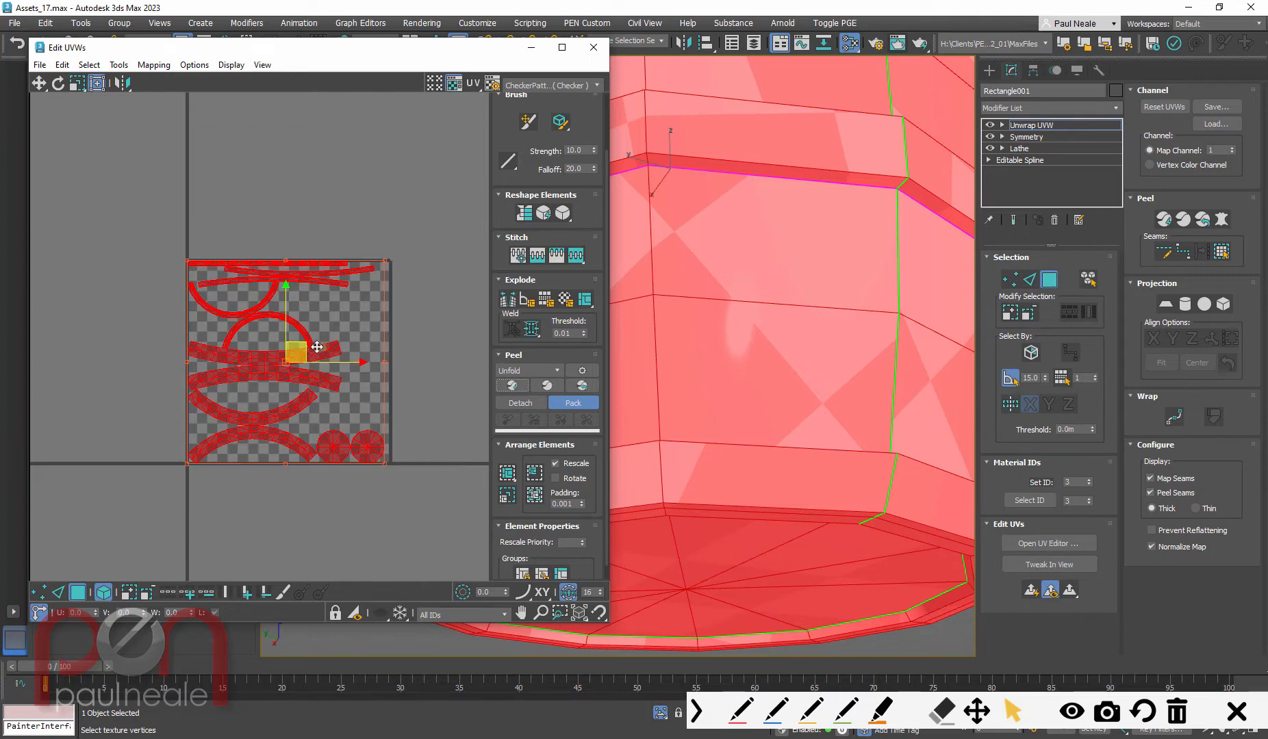
Step: Examine the peeled shells in the tile and match the rim ring and top cap shells to their faces on the barrel
{"action": "middle_click_drag", "start_coordinate": [339, 327], "coordinate": [323, 341]}
{"action": "scroll", "coordinate": [323, 341], "scroll_direction": "up", "scroll_amount": 3}
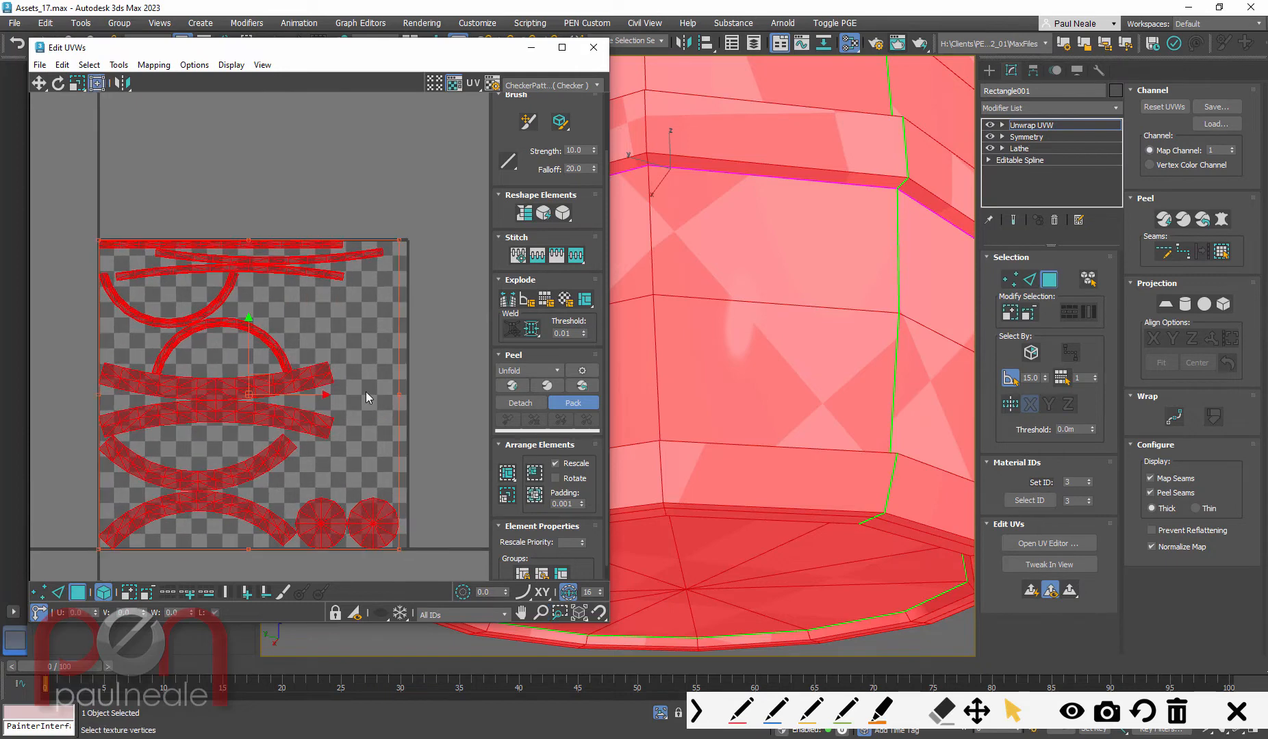
{"action": "middle_click_drag", "start_coordinate": [345, 439], "coordinate": [377, 445]}
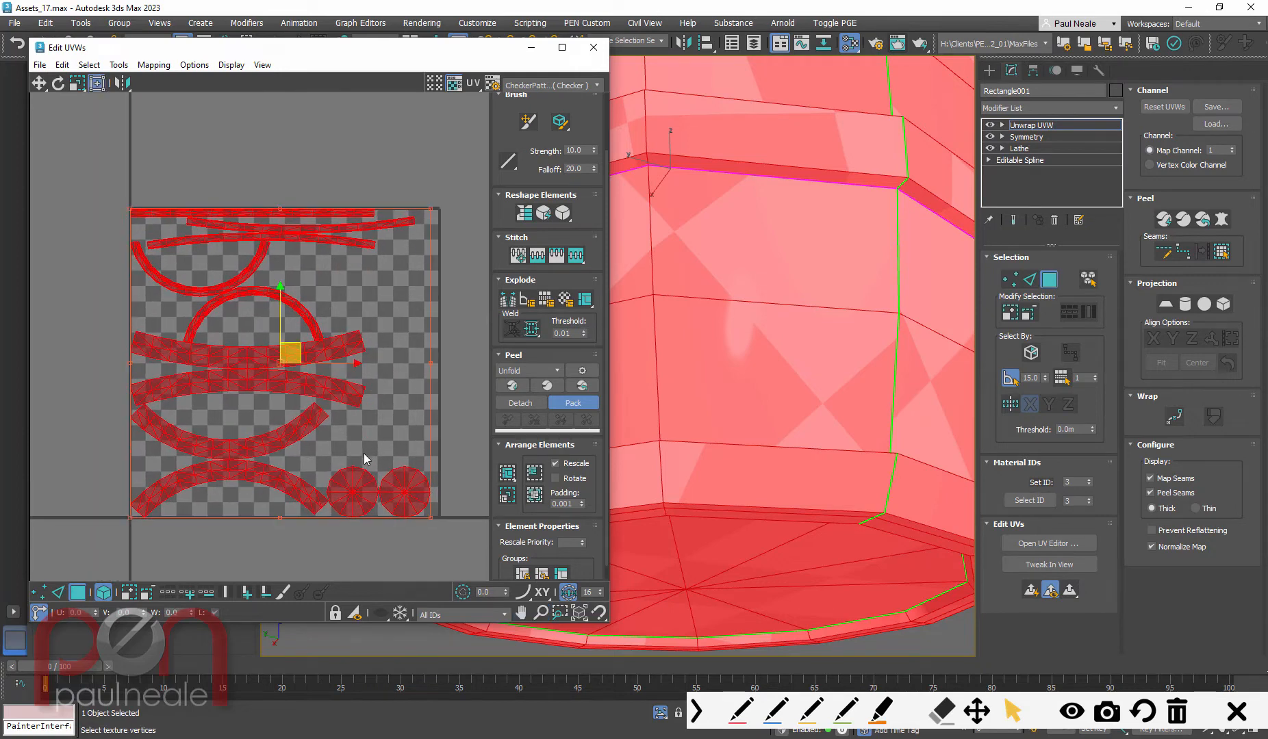
{"action": "scroll", "coordinate": [753, 433], "scroll_direction": "down", "scroll_amount": 6}
{"action": "middle_click_drag", "start_coordinate": [754, 435], "coordinate": [759, 370], "text": "alt"}
{"action": "scroll", "coordinate": [758, 362], "scroll_direction": "up", "scroll_amount": 4}
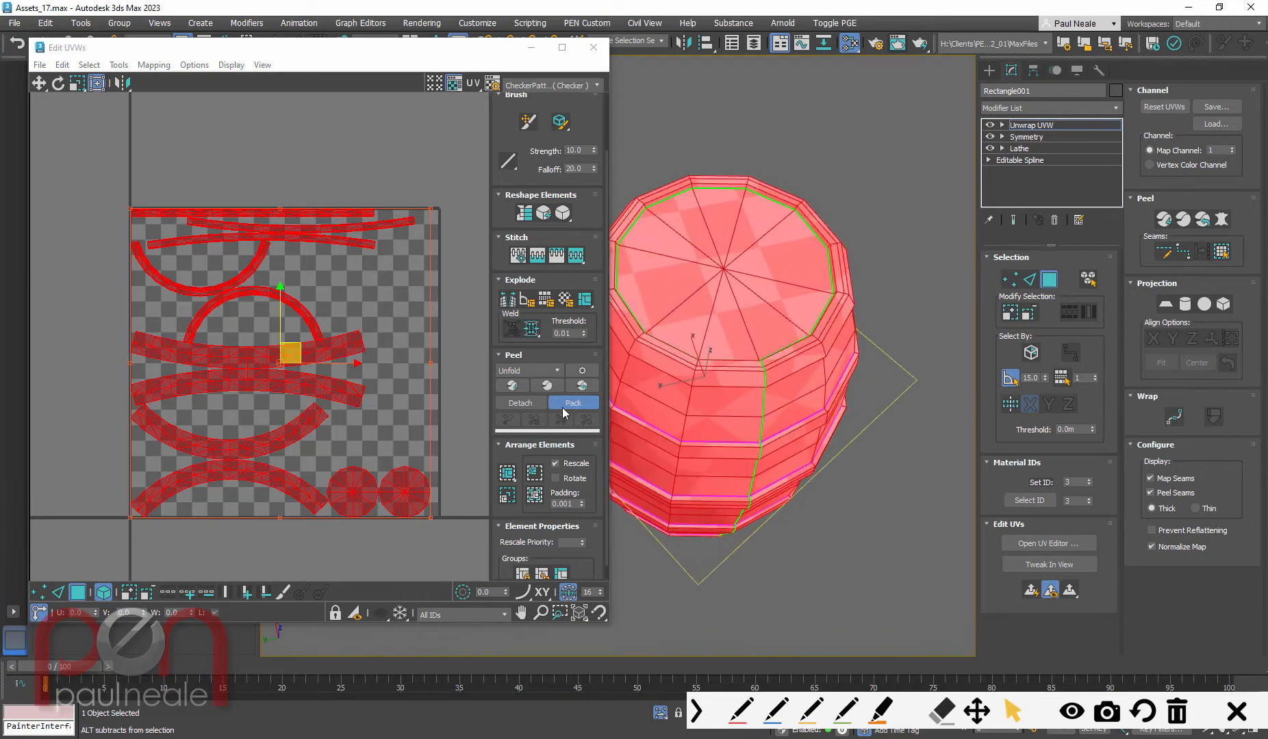
{"action": "left_click", "coordinate": [319, 315]}
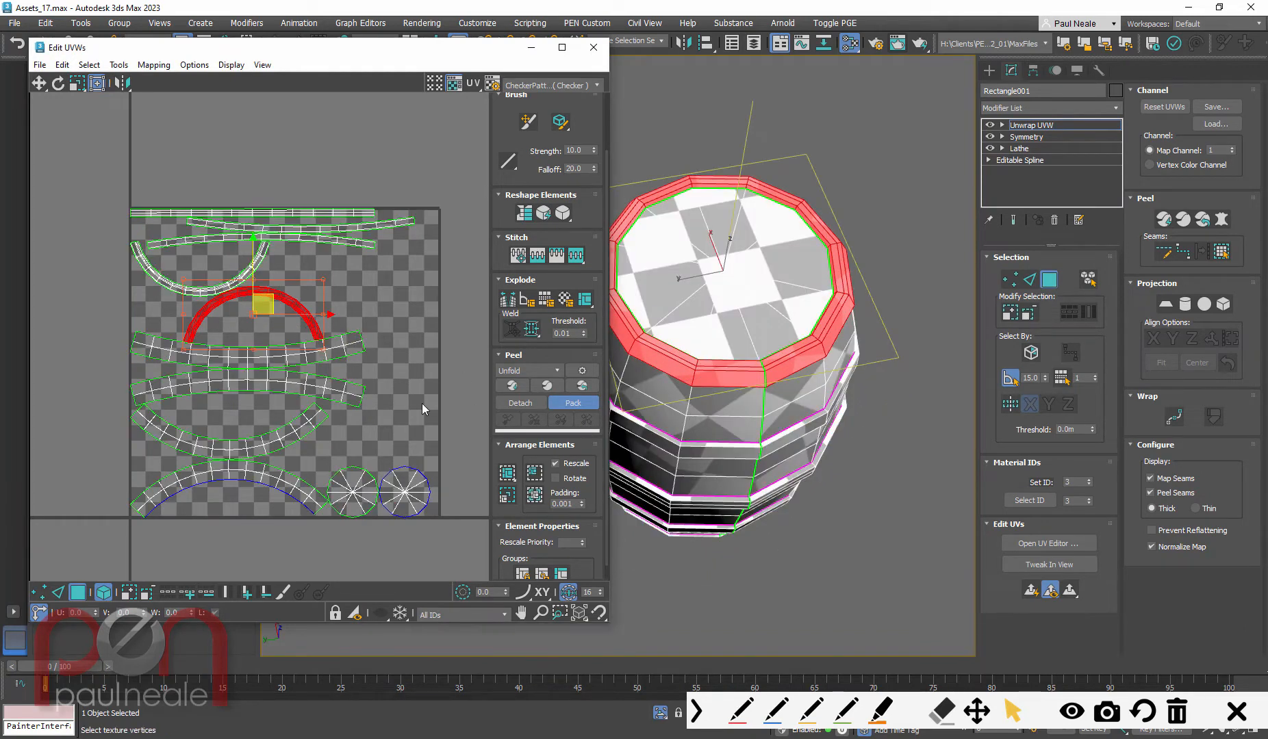
{"action": "middle_click_drag", "start_coordinate": [702, 408], "coordinate": [683, 227], "text": "alt"}
{"action": "left_click", "coordinate": [683, 225]}
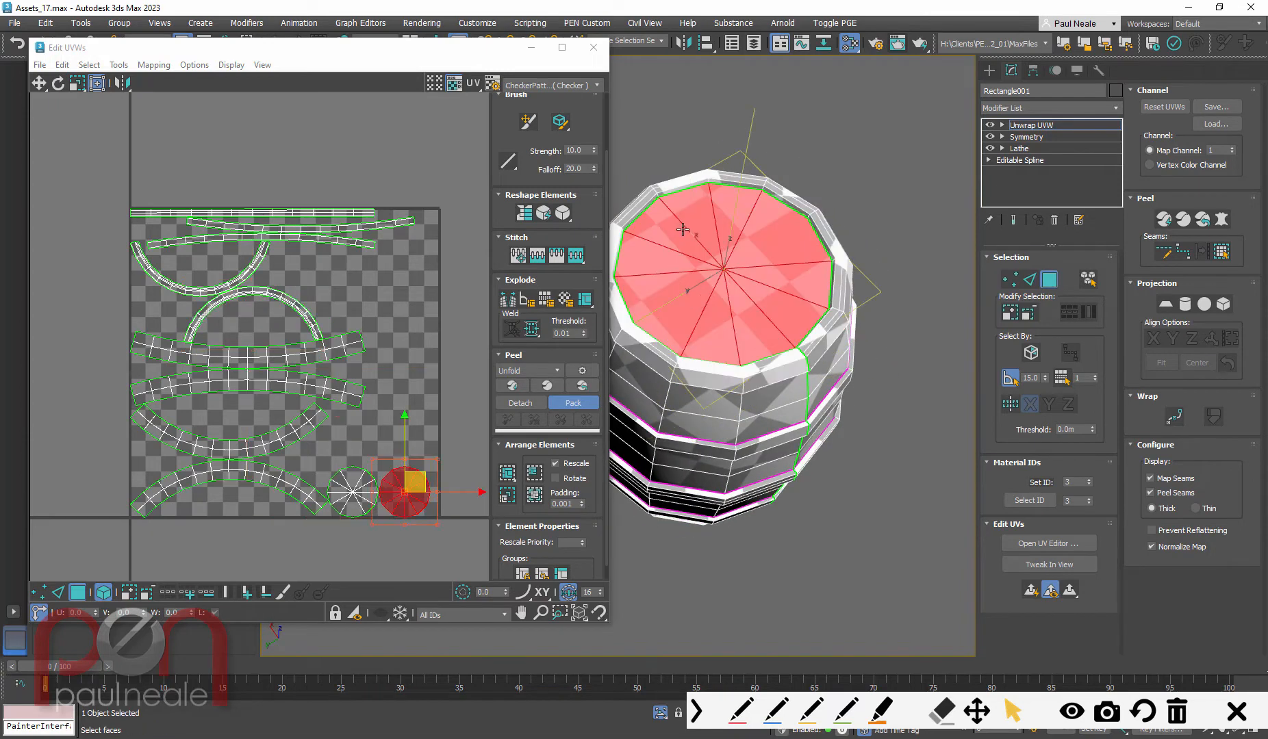
Step: Select the vertical edge loop running down the barrel's sides, excluding the cap edges, and break the UVs along it
{"action": "key", "text": "2"}
{"action": "left_click", "coordinate": [683, 225]}
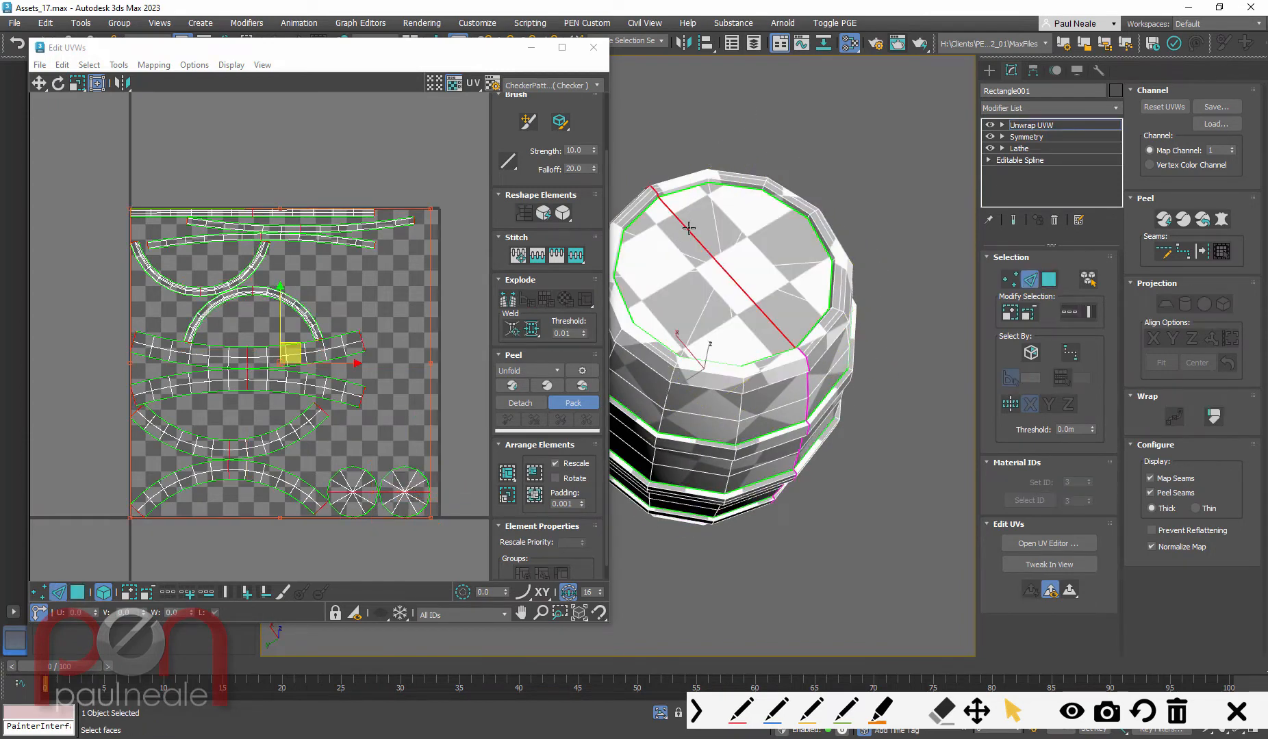
{"action": "middle_click_drag", "start_coordinate": [727, 334], "coordinate": [786, 300], "text": "alt"}
{"action": "middle_click_drag", "start_coordinate": [783, 247], "coordinate": [724, 527], "text": "alt"}
{"action": "left_click_drag", "start_coordinate": [730, 603], "coordinate": [728, 406], "text": "alt"}
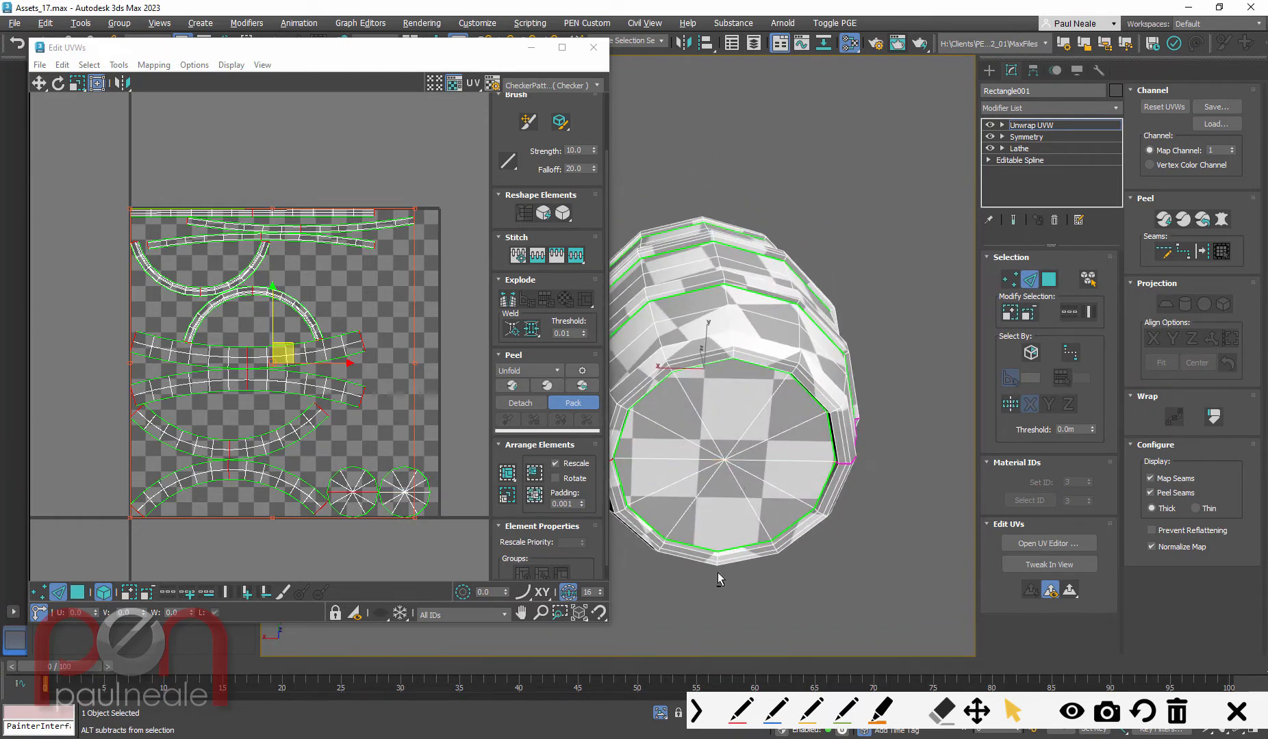
{"action": "middle_click_drag", "start_coordinate": [716, 573], "coordinate": [723, 490], "text": "alt"}
{"action": "middle_click_drag", "start_coordinate": [723, 489], "coordinate": [806, 443]}
{"action": "right_click", "coordinate": [327, 467]}
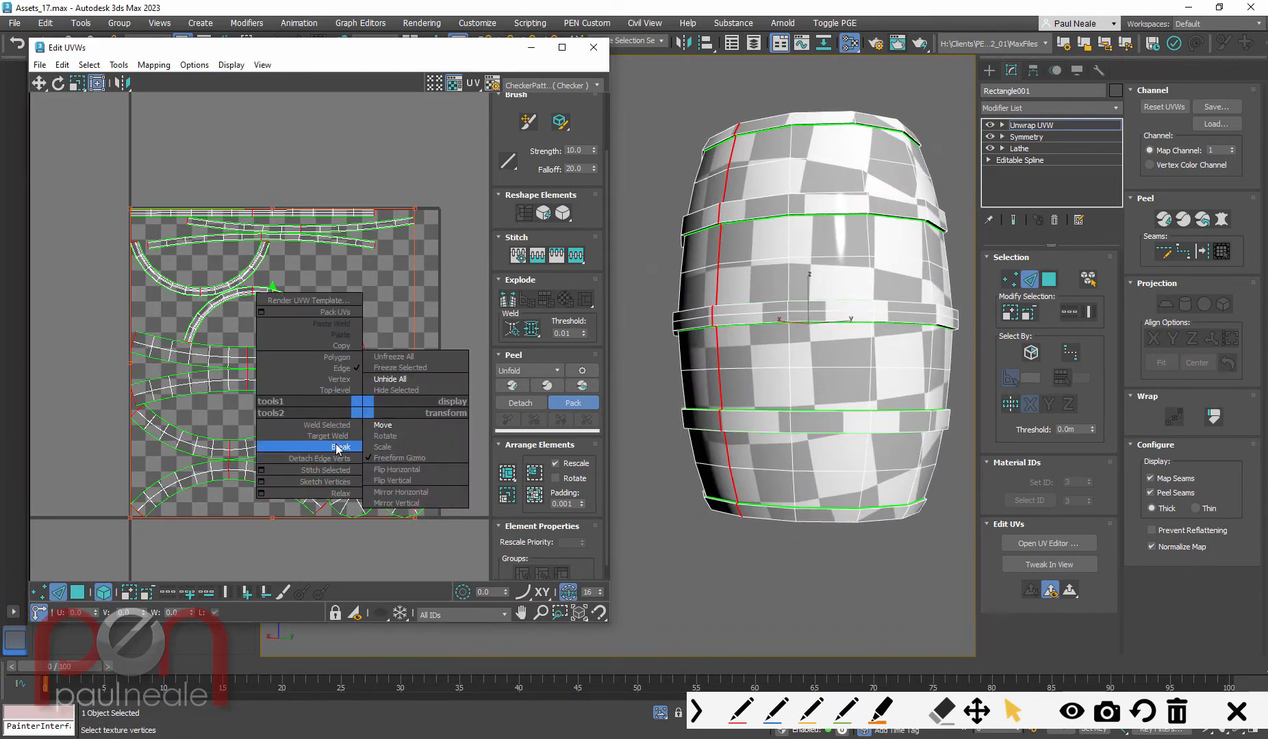
{"action": "left_click", "coordinate": [337, 446]}
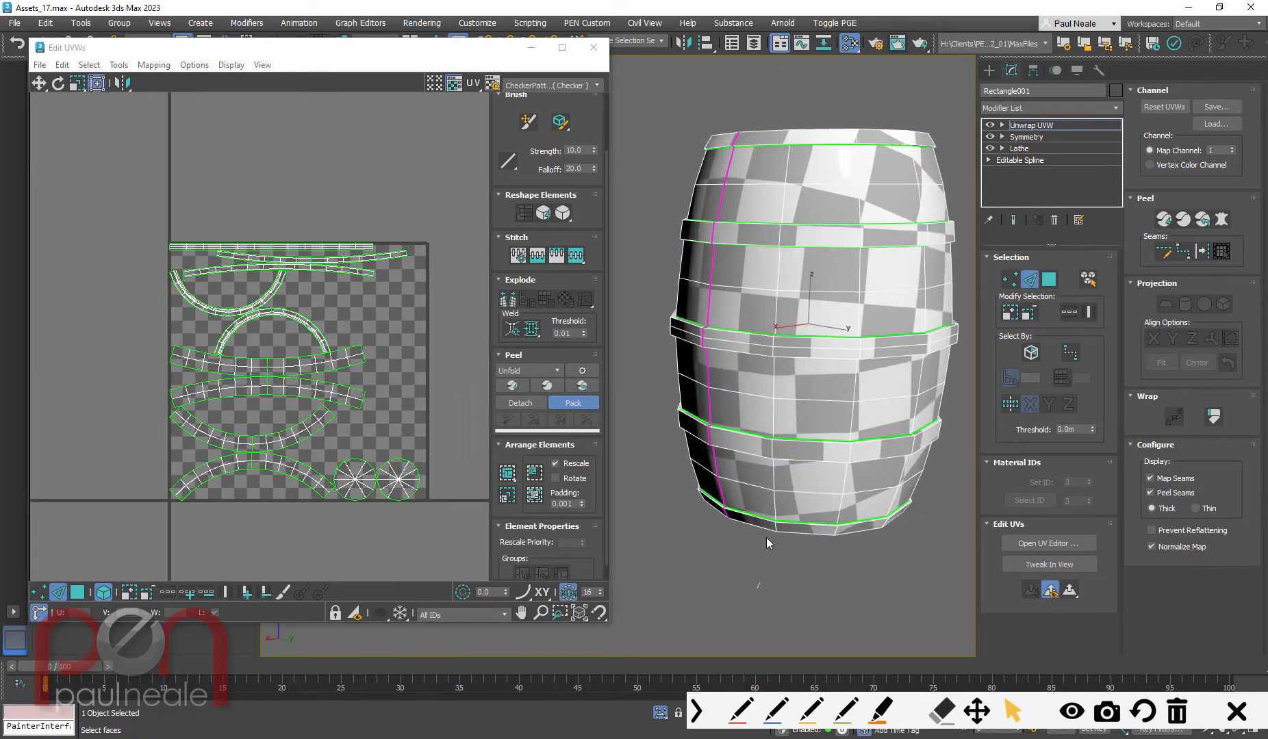
Step: Pull the split halves of the two middle side shells apart to check the break
{"action": "middle_click_drag", "start_coordinate": [766, 538], "coordinate": [893, 261], "text": "alt"}
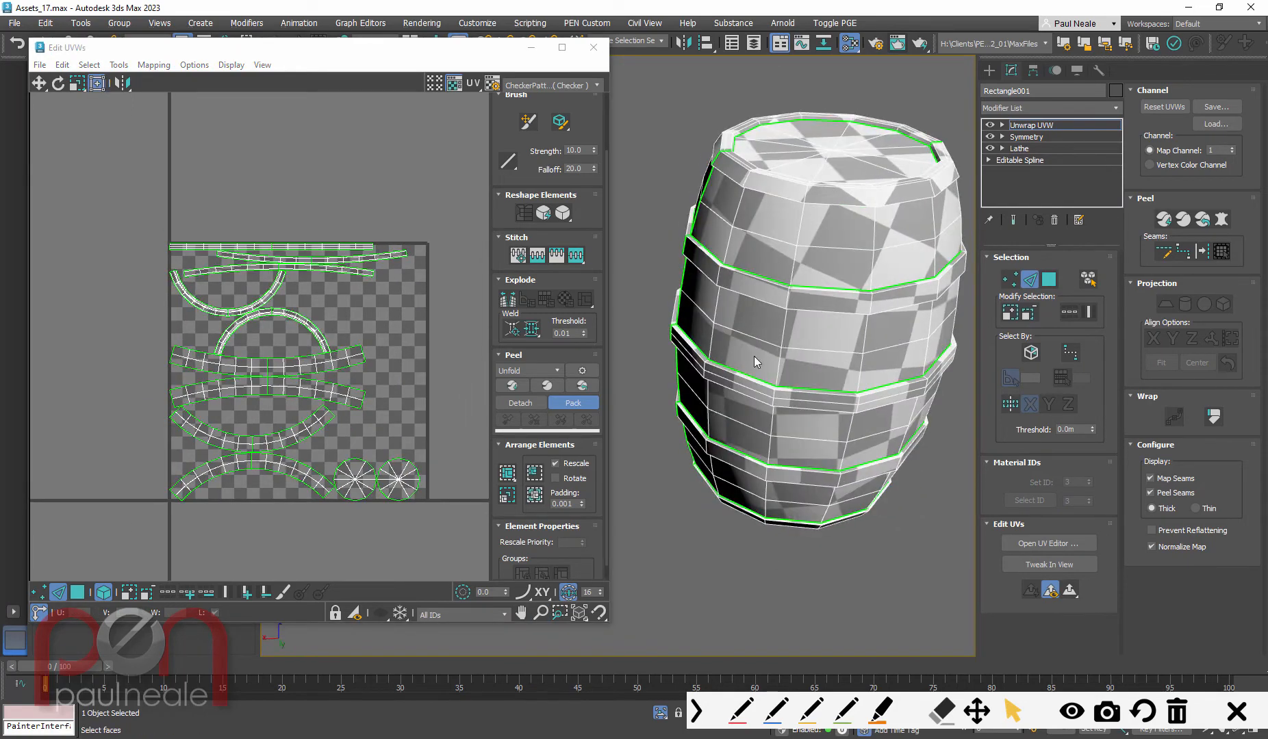
{"action": "middle_click_drag", "start_coordinate": [754, 355], "coordinate": [715, 334], "text": "alt"}
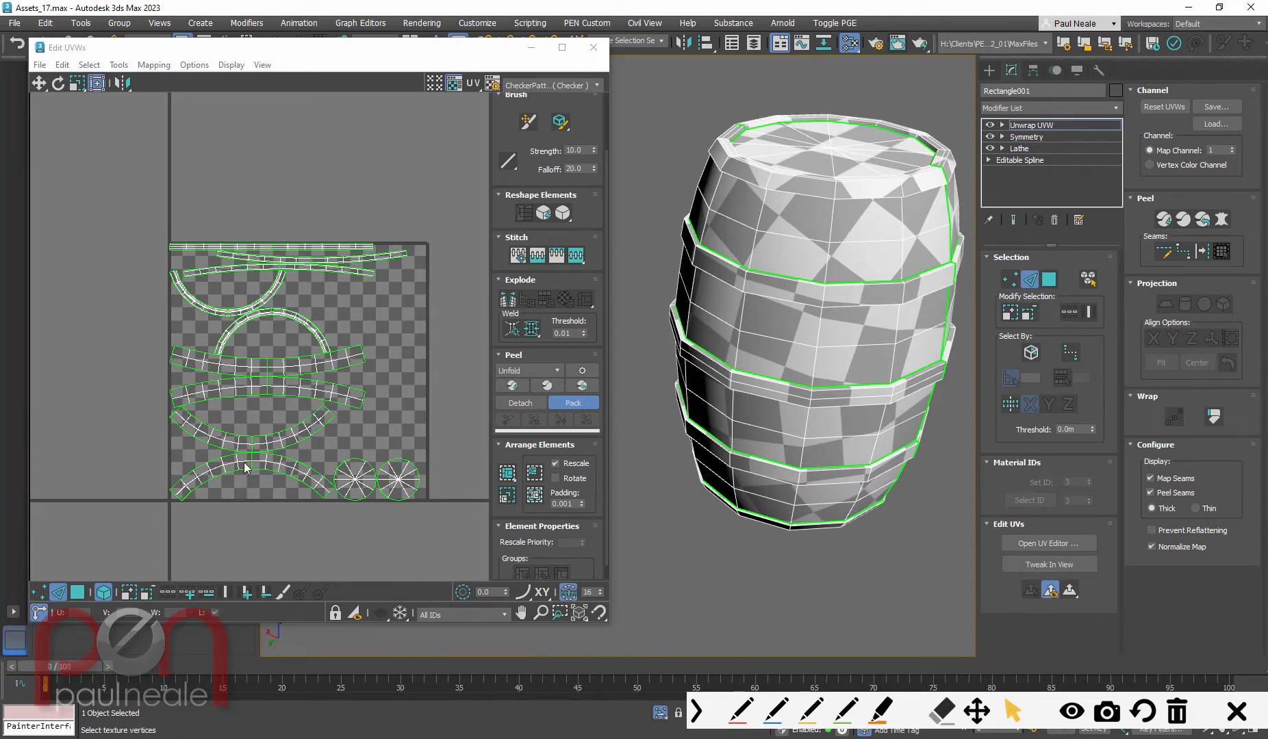
{"action": "left_click", "coordinate": [79, 593]}
{"action": "left_click_drag", "start_coordinate": [335, 395], "coordinate": [374, 395]}
{"action": "left_click_drag", "start_coordinate": [245, 391], "coordinate": [221, 391]}
{"action": "left_click", "coordinate": [288, 370]}
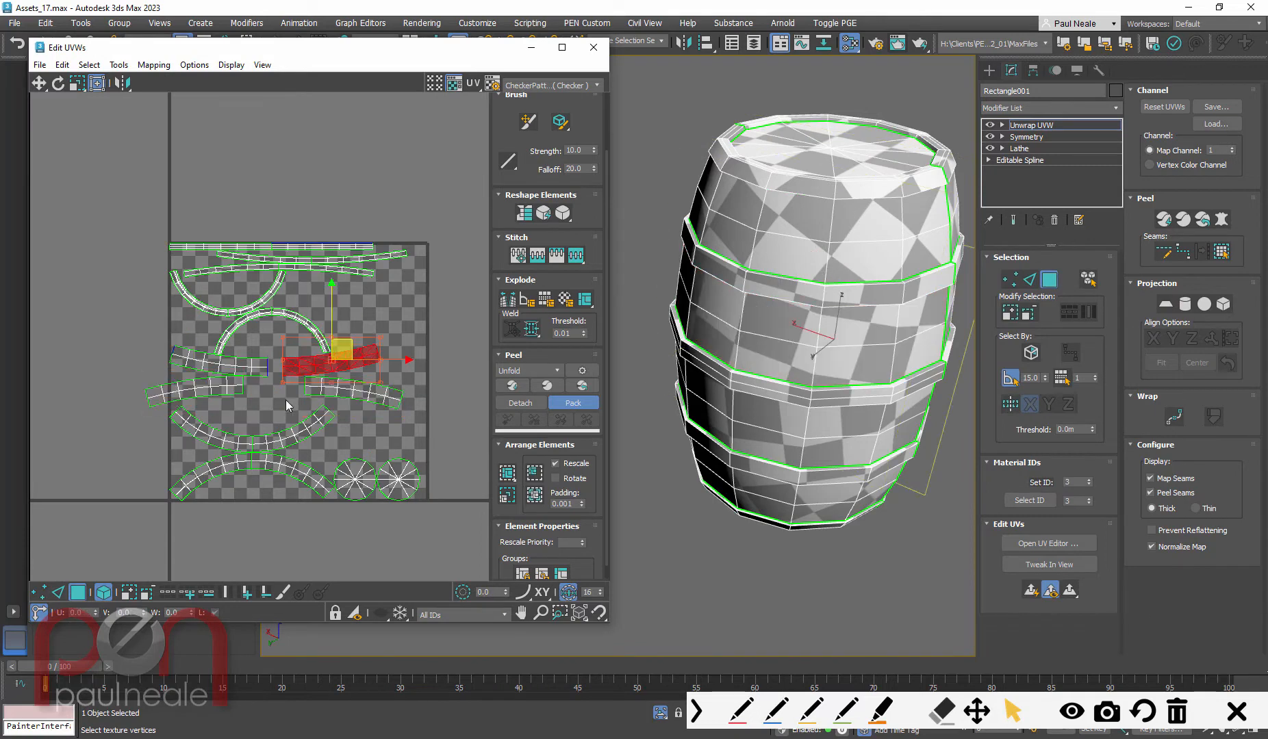
Step: Select every UV face and quick peel the split side, hoop, rim and cap shells
{"action": "key", "text": "ctrl+a"}
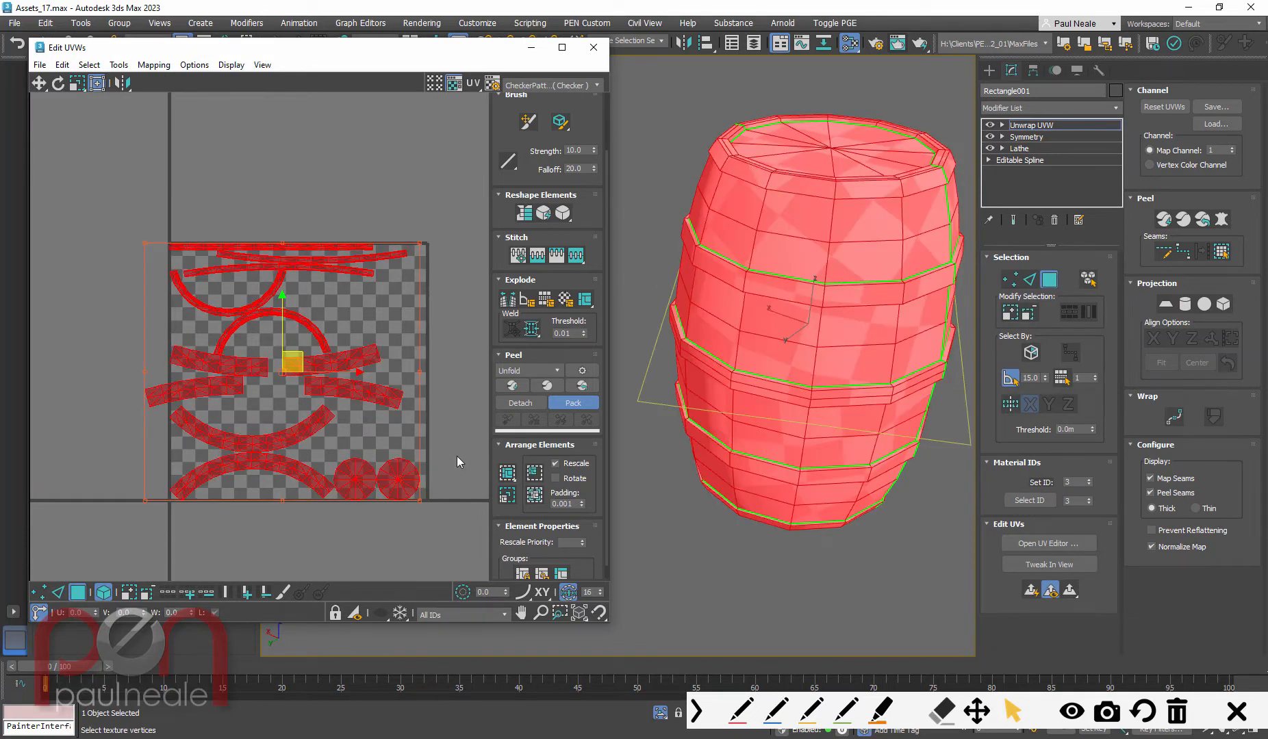
{"action": "left_click", "coordinate": [512, 385]}
{"action": "left_click", "coordinate": [511, 404]}
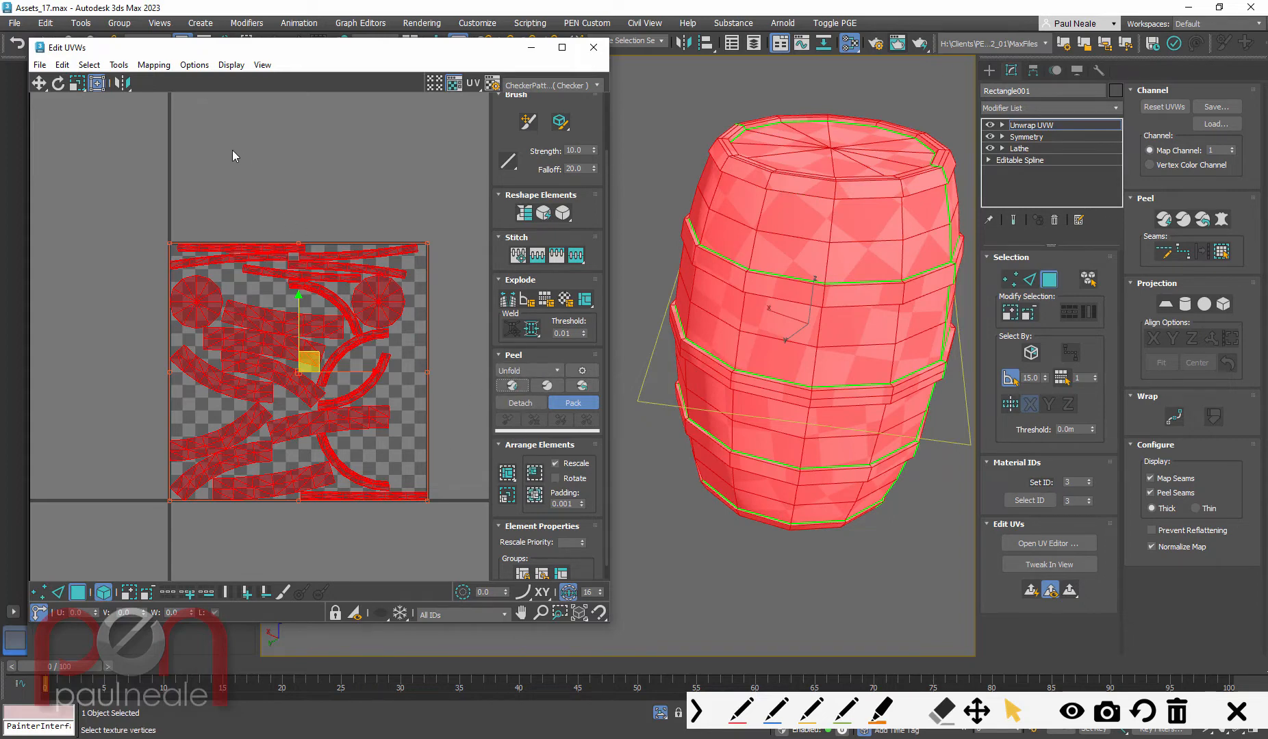
Step: Allow rotation when arranging elements and pack all the shells, then repack them with the alternative packing method
{"action": "left_click", "coordinate": [555, 478]}
{"action": "left_click", "coordinate": [506, 475]}
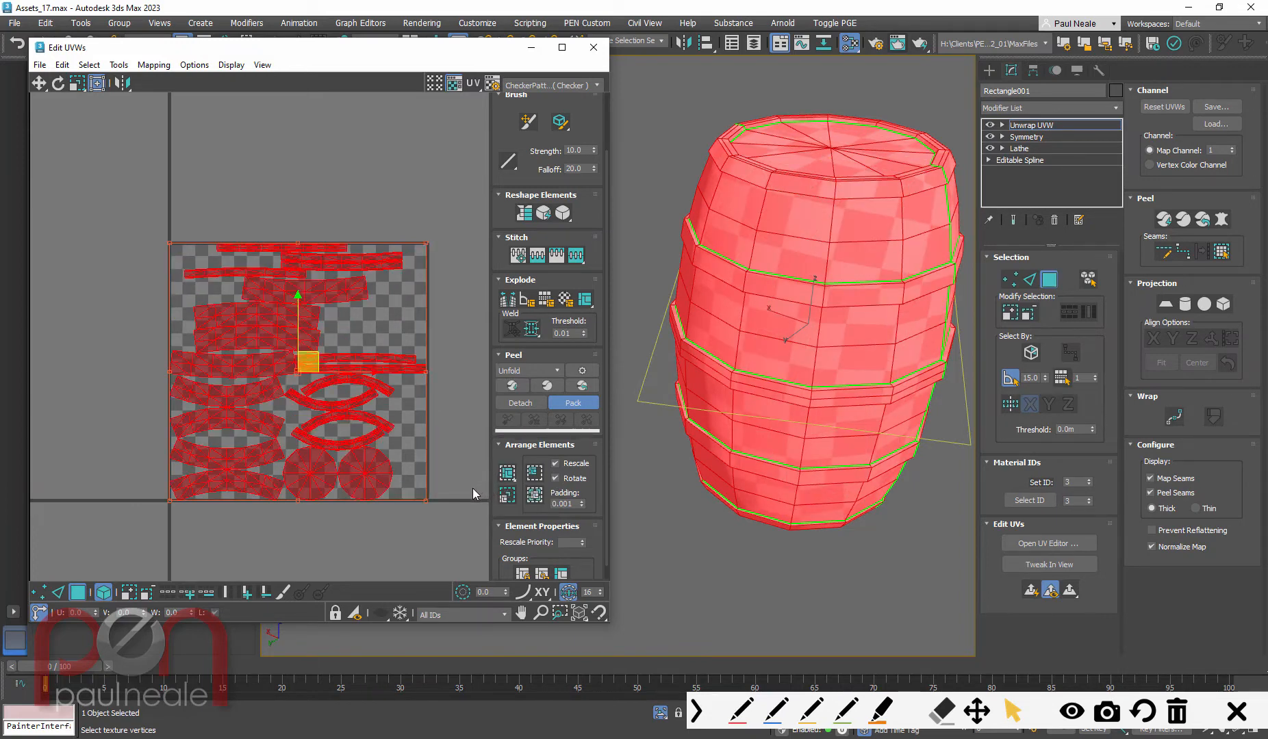
{"action": "scroll", "coordinate": [352, 419], "scroll_direction": "up", "scroll_amount": 4}
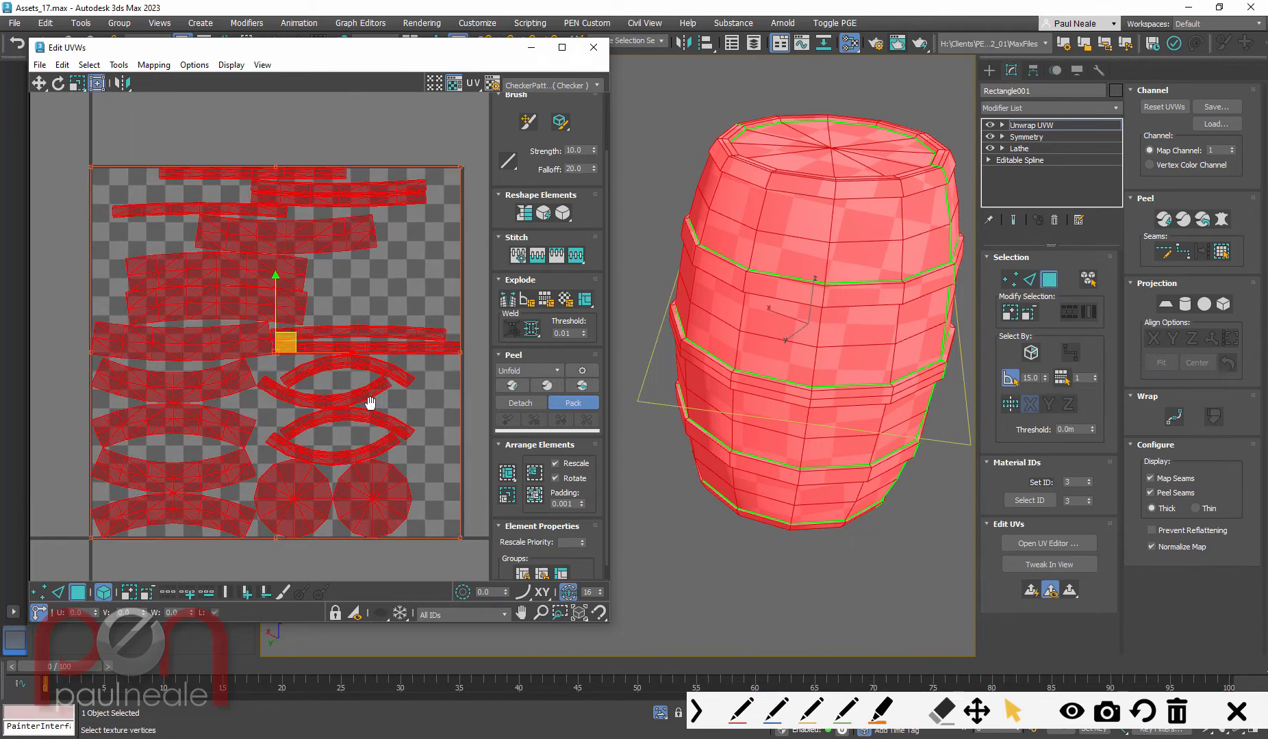
{"action": "middle_click_drag", "start_coordinate": [370, 403], "coordinate": [350, 406]}
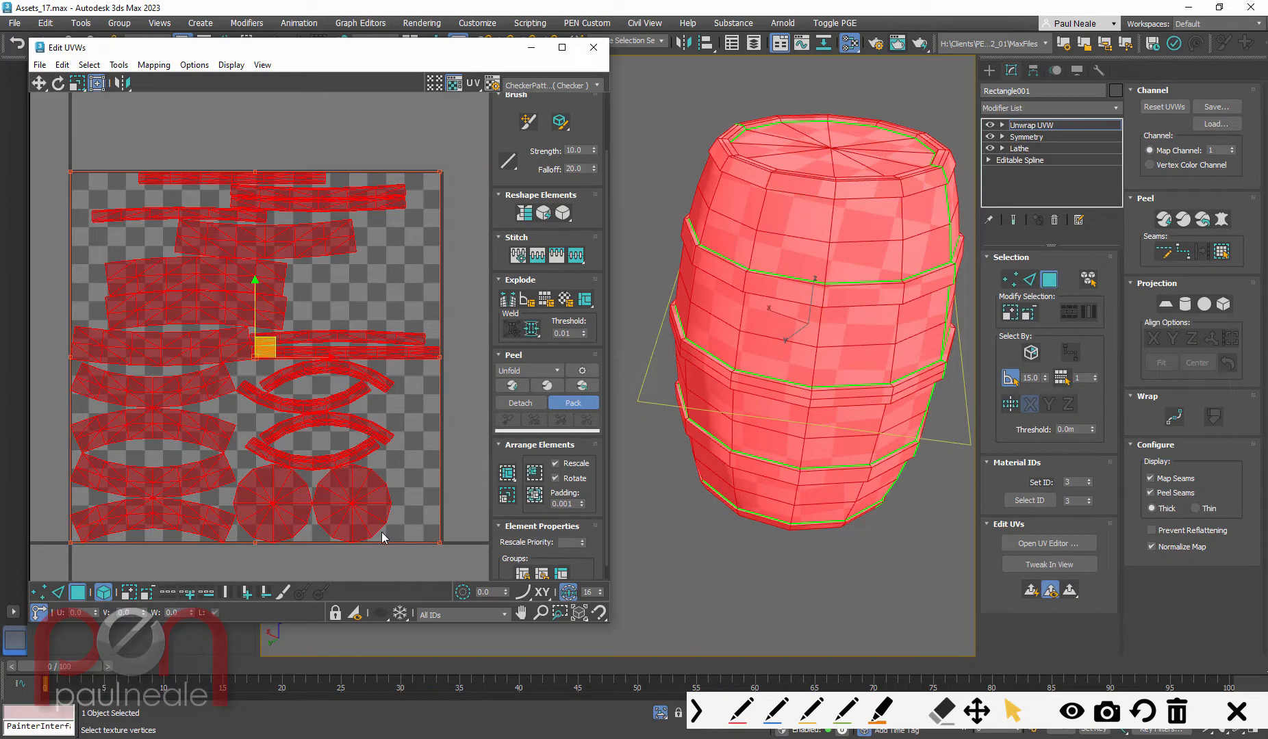
{"action": "left_click", "coordinate": [538, 502]}
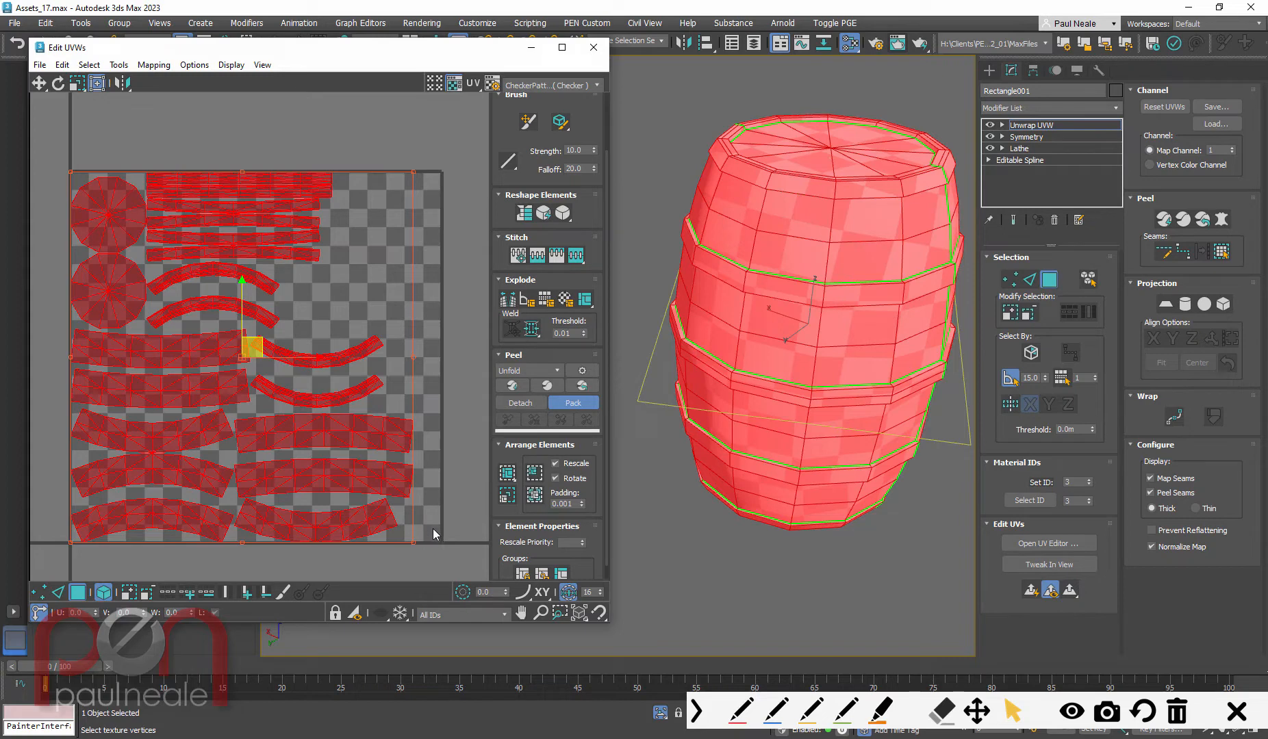
Step: Maximize the UV editor window and frame the whole packed tile in it
{"action": "middle_click_drag", "start_coordinate": [414, 438], "coordinate": [416, 419]}
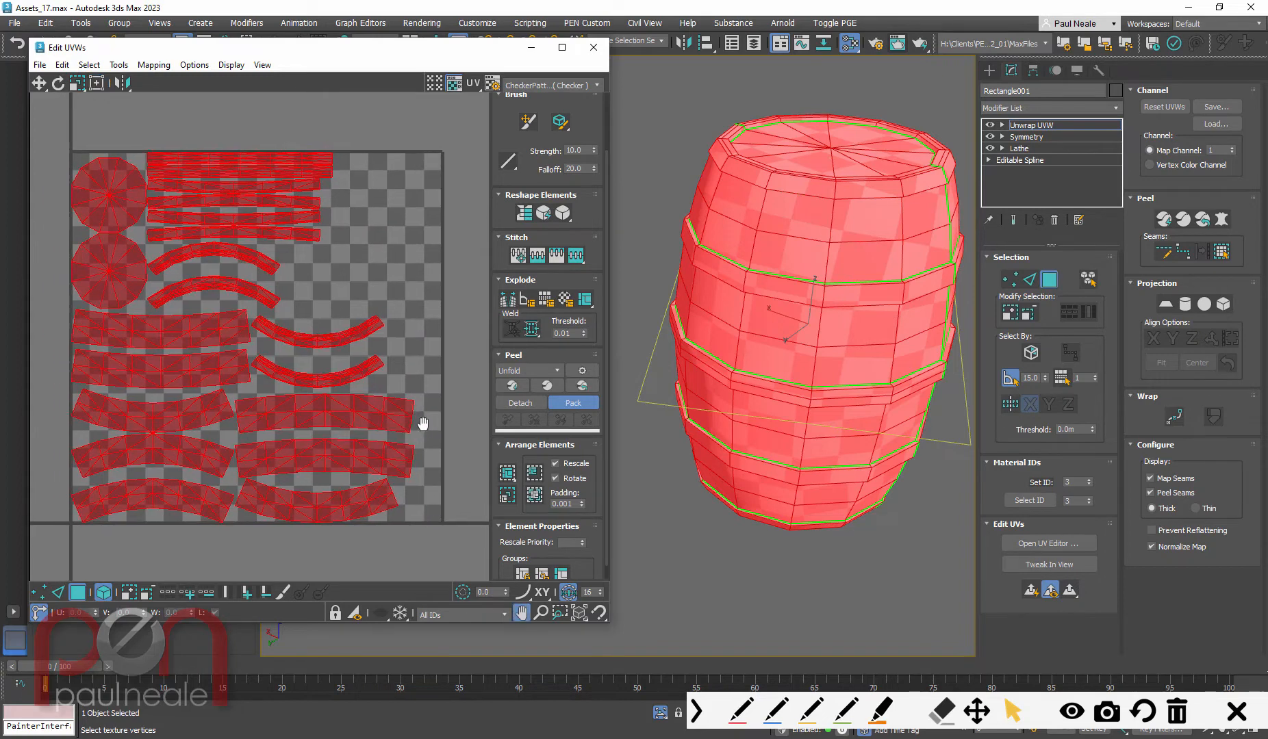
{"action": "double_click", "coordinate": [497, 54]}
{"action": "scroll", "coordinate": [603, 406], "scroll_direction": "up", "scroll_amount": 2}
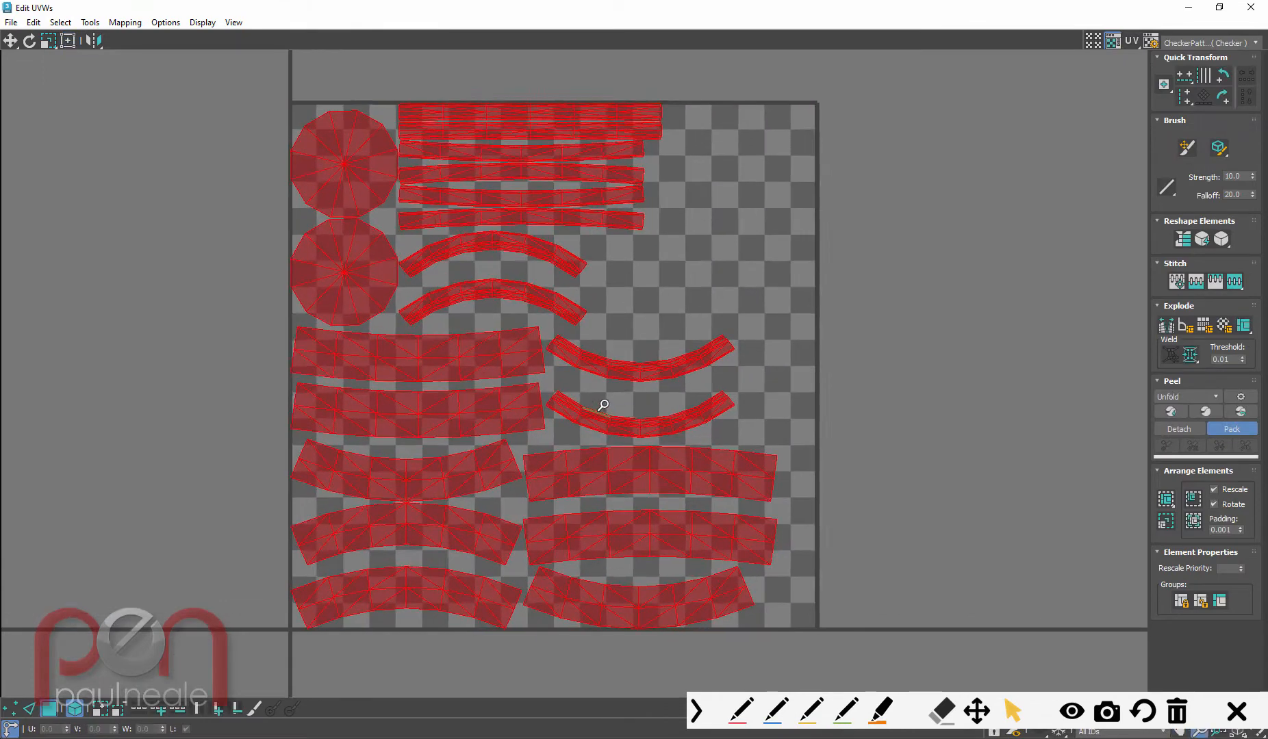
{"action": "scroll", "coordinate": [603, 406], "scroll_direction": "up", "scroll_amount": 1}
{"action": "middle_click_drag", "start_coordinate": [616, 406], "coordinate": [600, 399]}
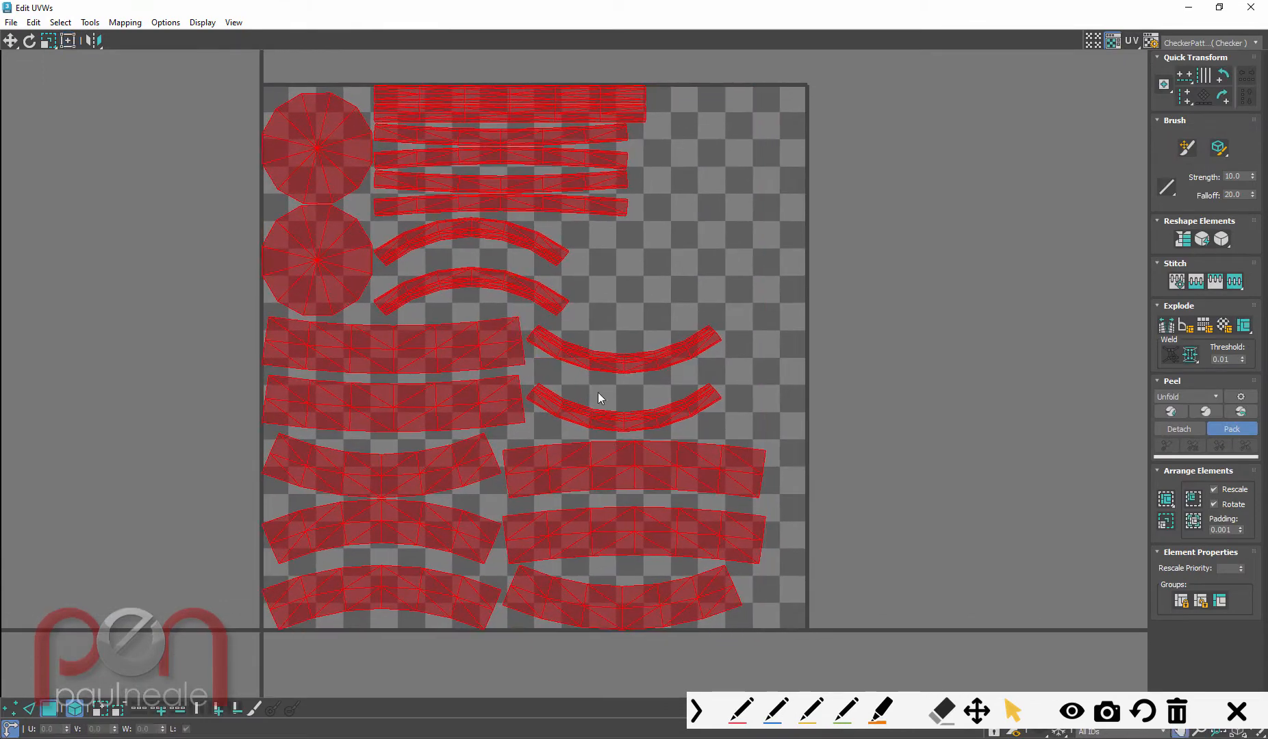
{"action": "left_click", "coordinate": [739, 712]}
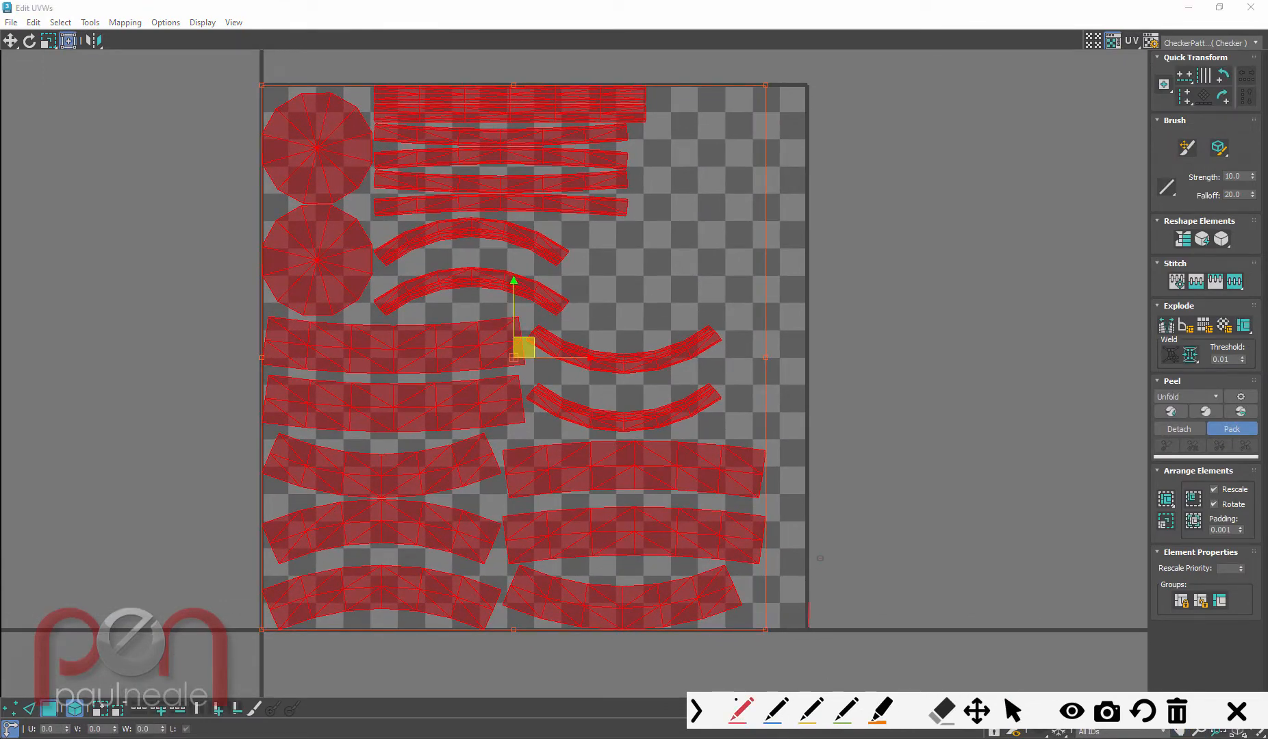
{"action": "left_click_drag", "start_coordinate": [819, 558], "coordinate": [807, 129]}
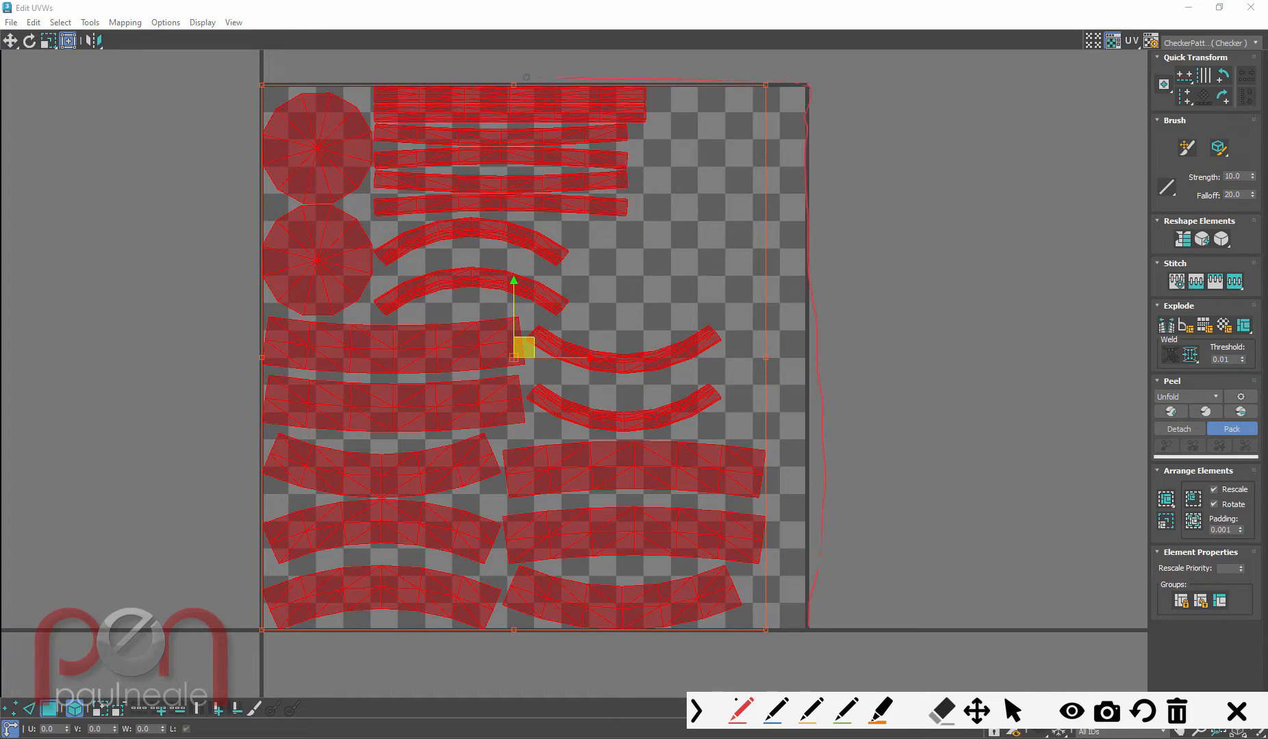
{"action": "left_click_drag", "start_coordinate": [257, 88], "coordinate": [249, 613]}
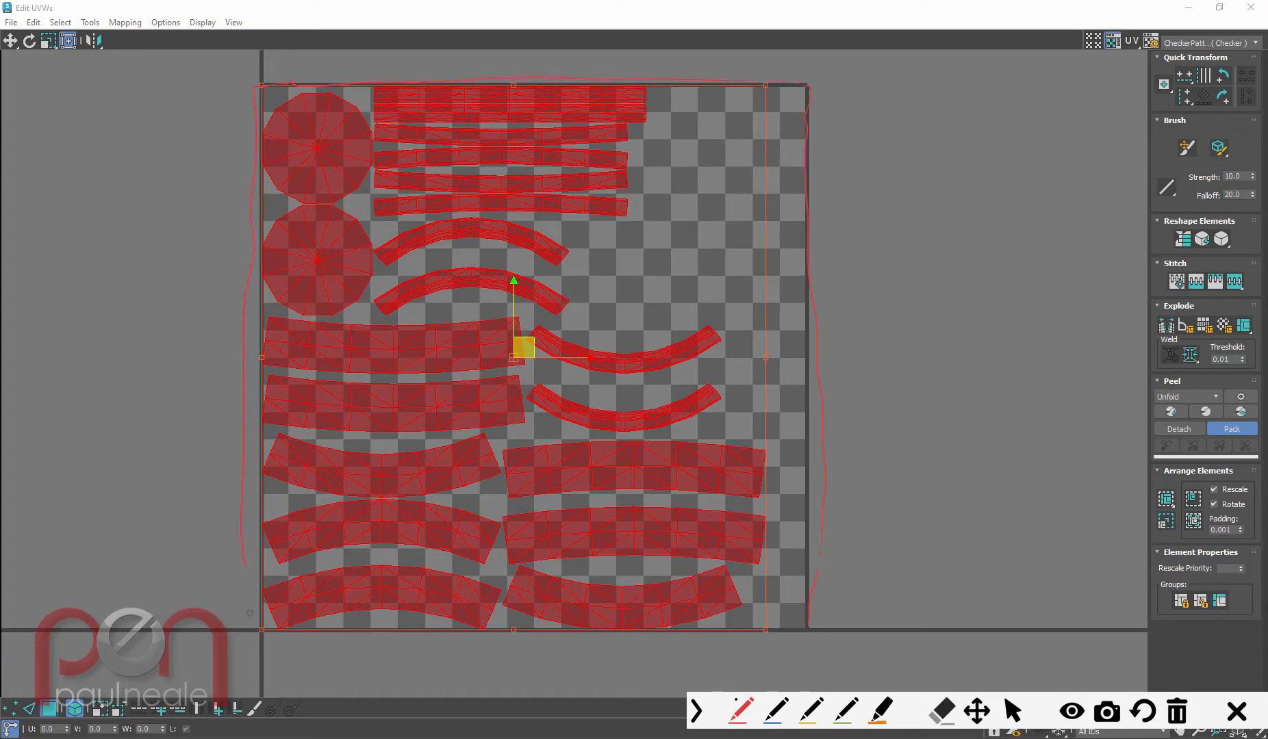
{"action": "left_click_drag", "start_coordinate": [347, 645], "coordinate": [801, 642]}
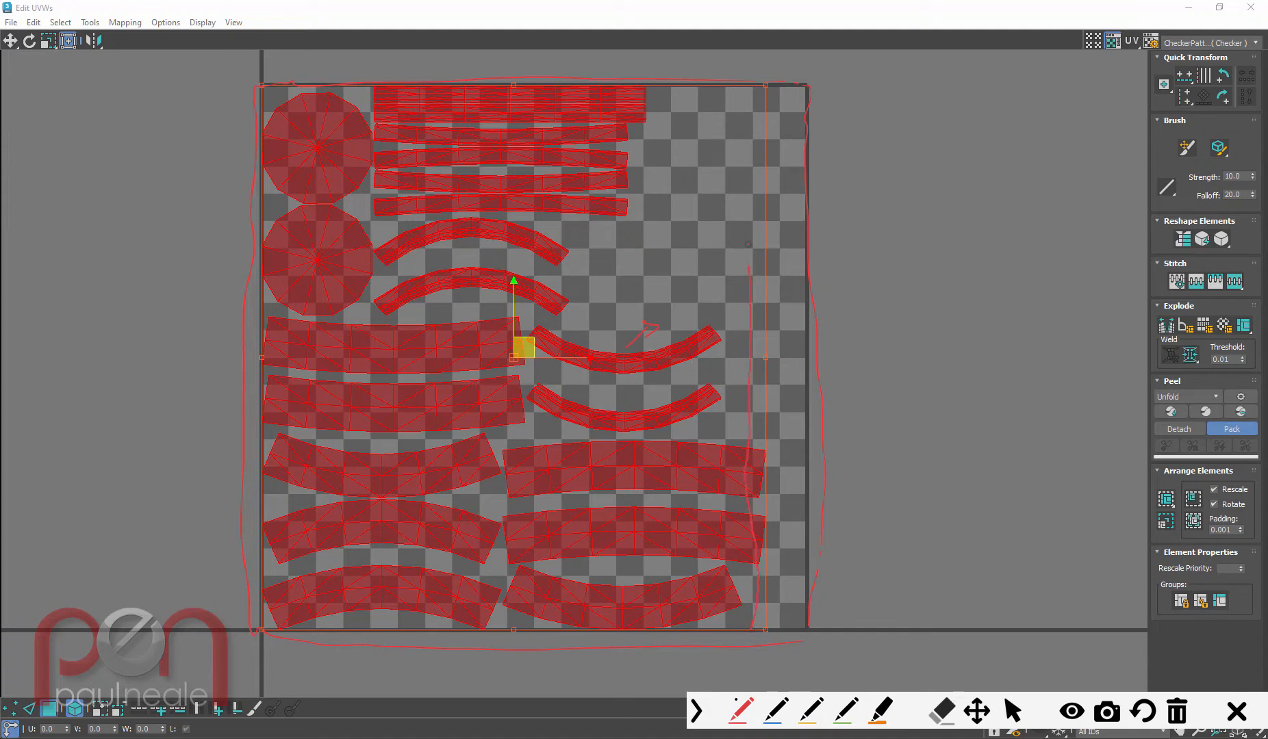
{"action": "left_click_drag", "start_coordinate": [728, 140], "coordinate": [244, 144]}
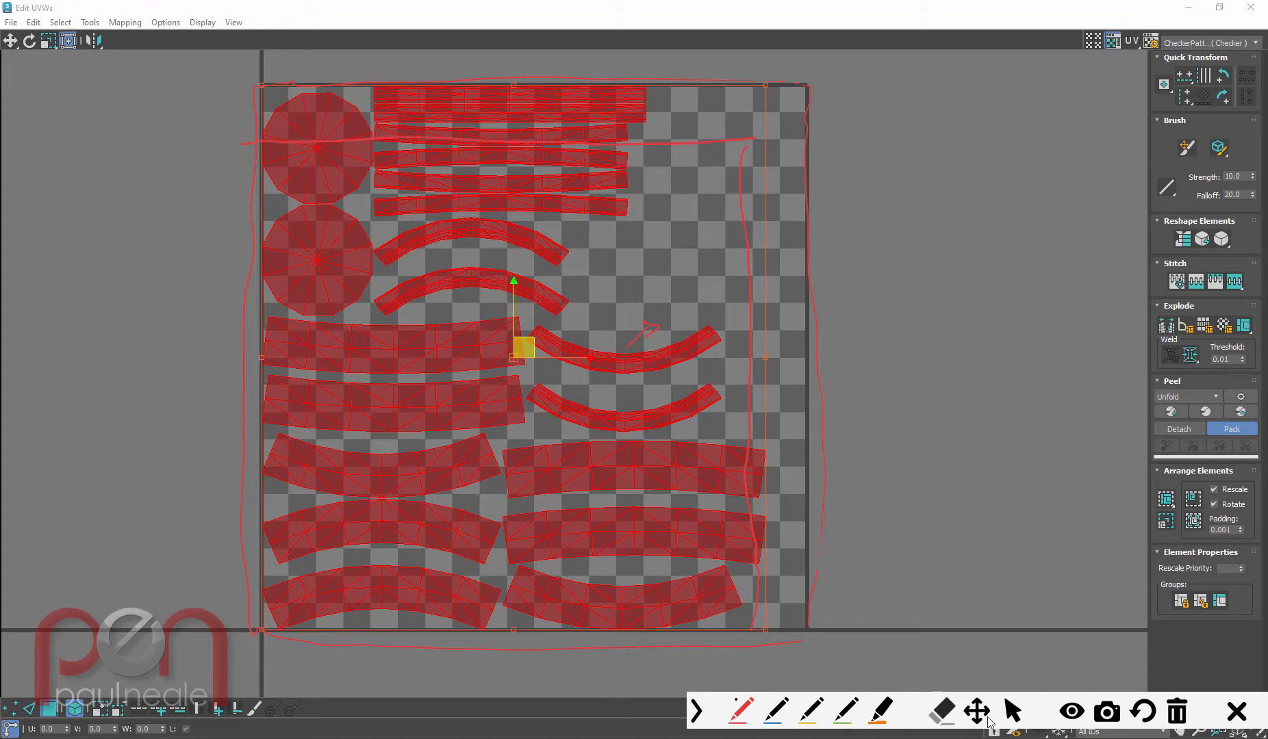
{"action": "left_click", "coordinate": [1174, 716]}
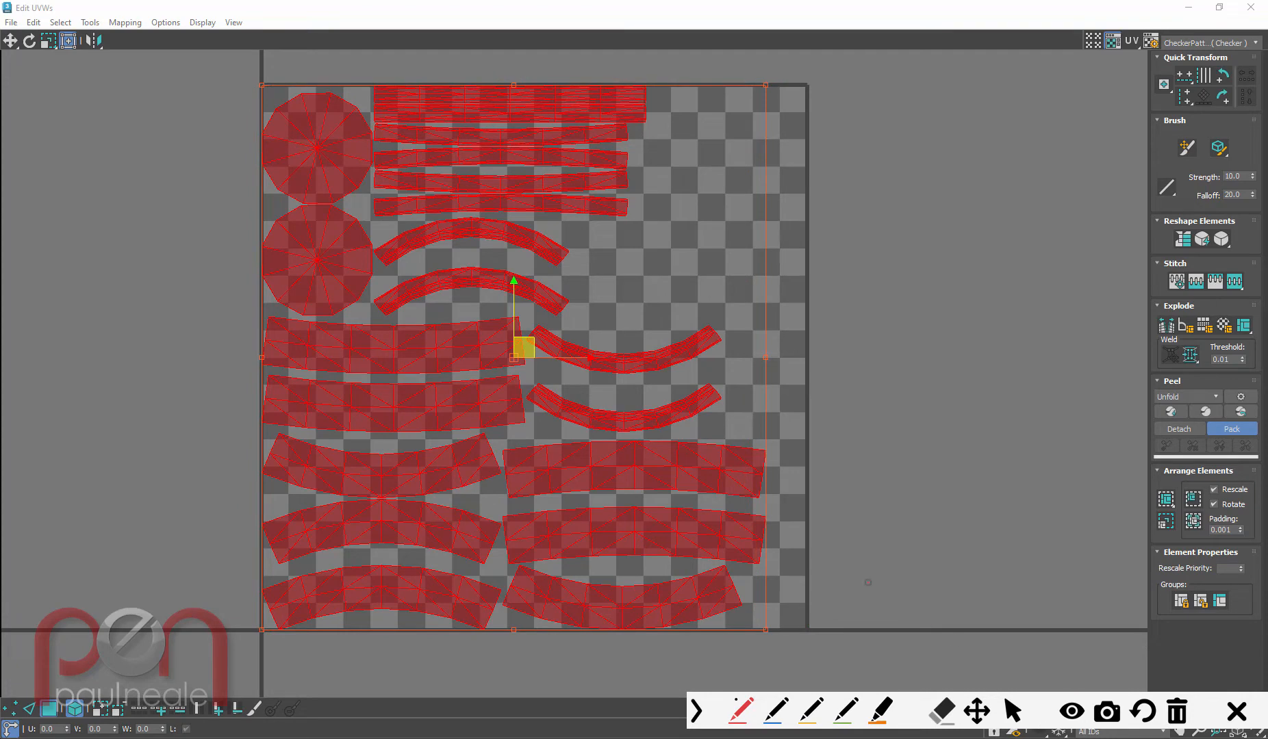
{"action": "left_click", "coordinate": [1015, 712]}
Step: Lower the middle arched shell at the tile's lower left, then rotate the oppositely curved shell half a turn and nest it above
{"action": "left_click", "coordinate": [649, 394]}
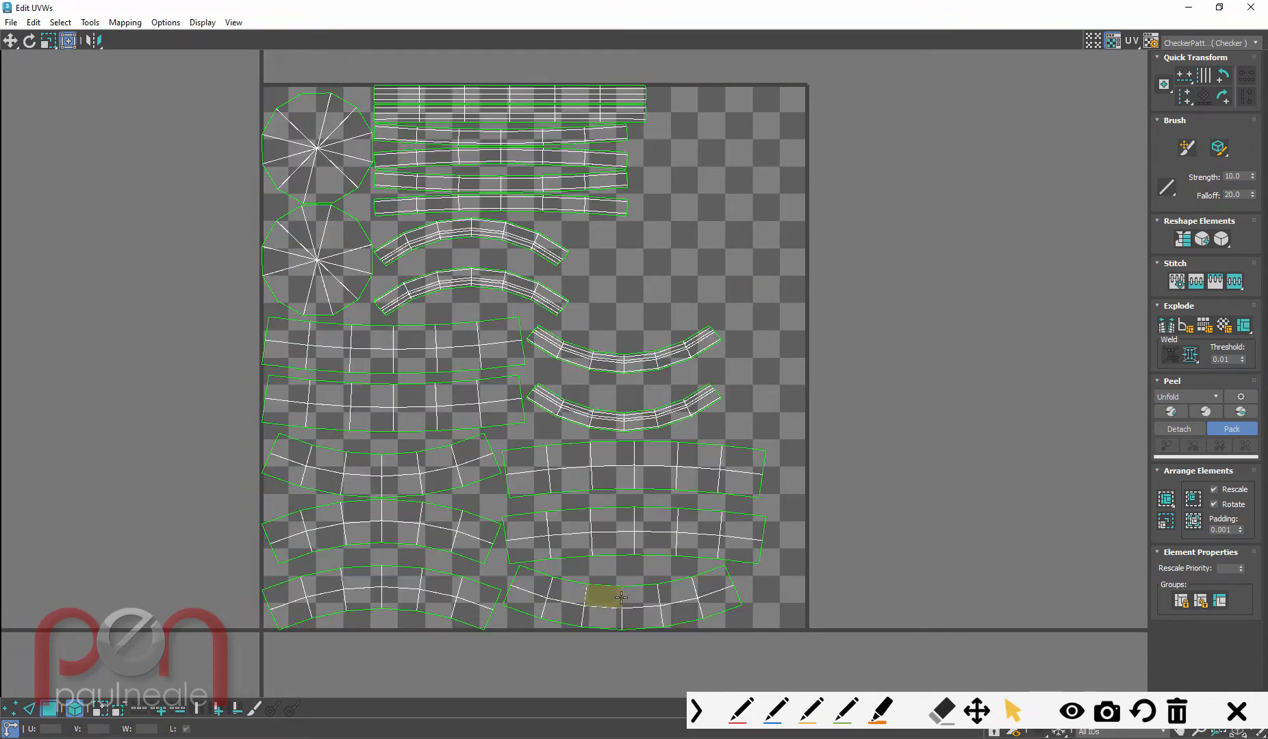
{"action": "left_click", "coordinate": [407, 540]}
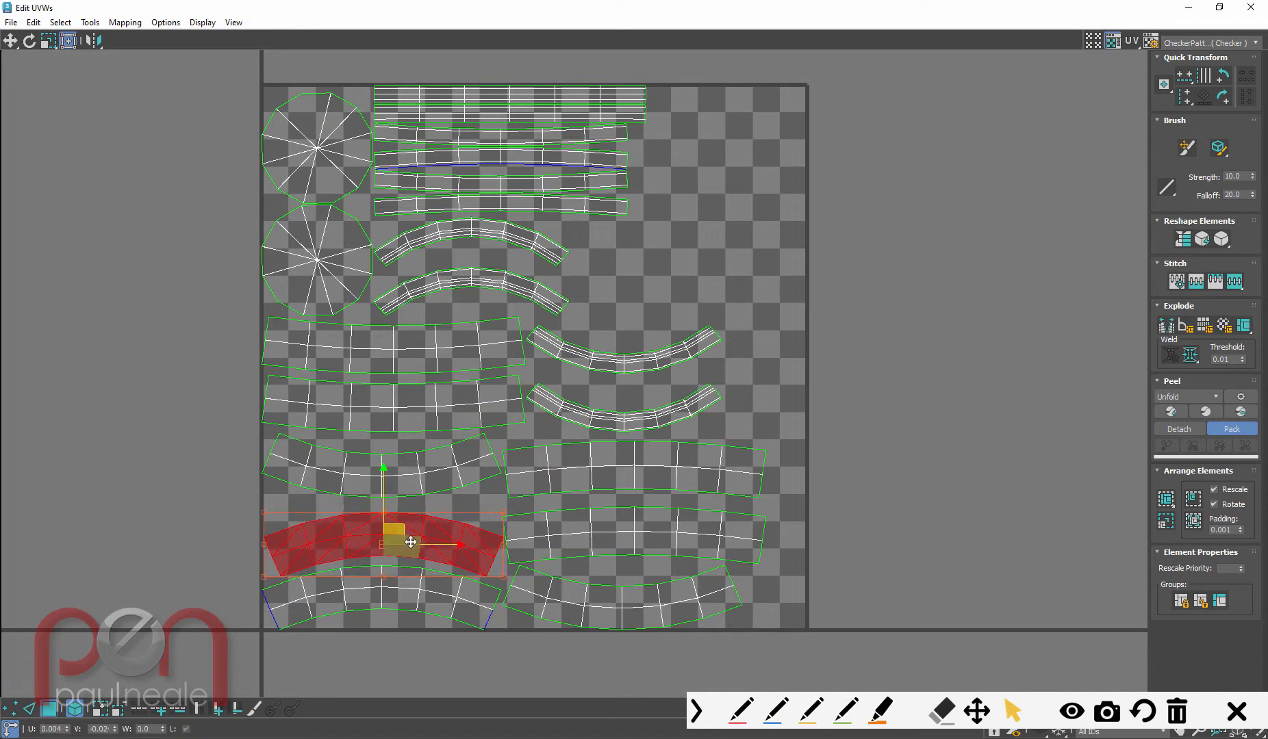
{"action": "left_click_drag", "start_coordinate": [410, 542], "coordinate": [409, 545]}
{"action": "left_click_drag", "start_coordinate": [421, 478], "coordinate": [421, 481]}
{"action": "left_click_drag", "start_coordinate": [500, 465], "coordinate": [190, 477]}
{"action": "left_click_drag", "start_coordinate": [449, 482], "coordinate": [445, 510]}
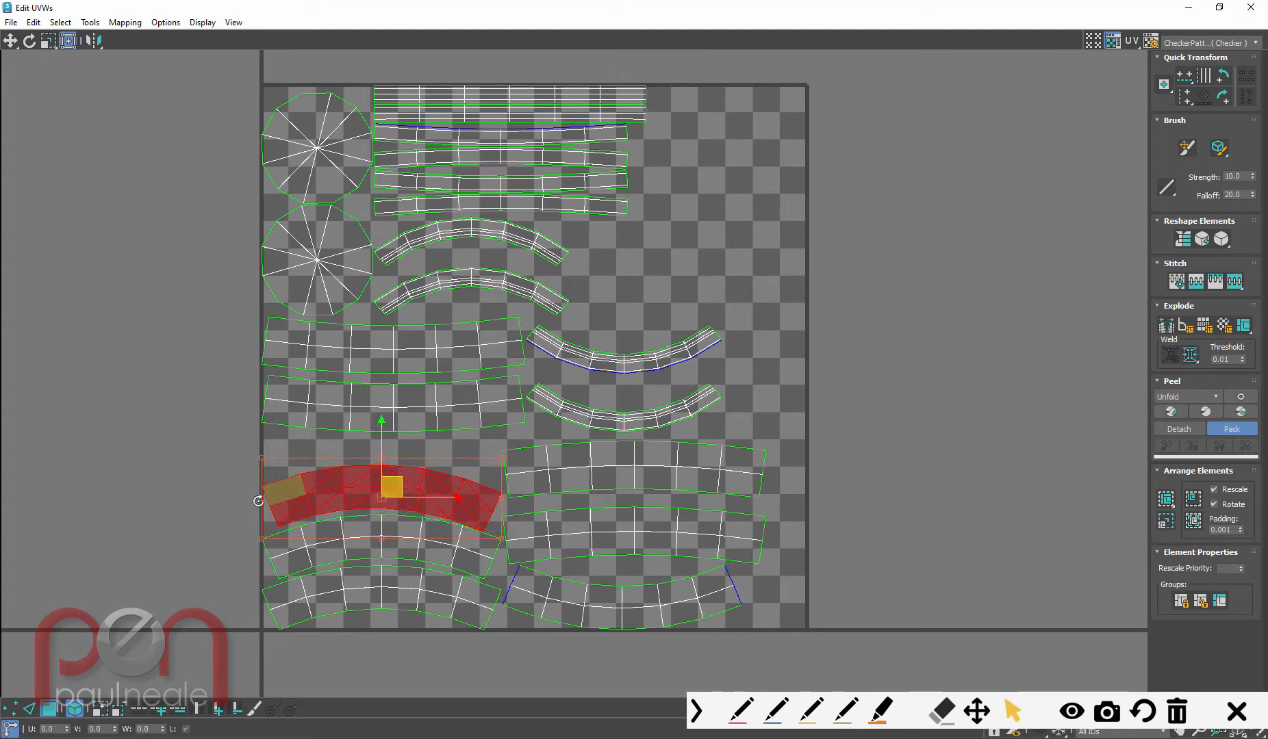
{"action": "left_click_drag", "start_coordinate": [262, 499], "coordinate": [261, 500]}
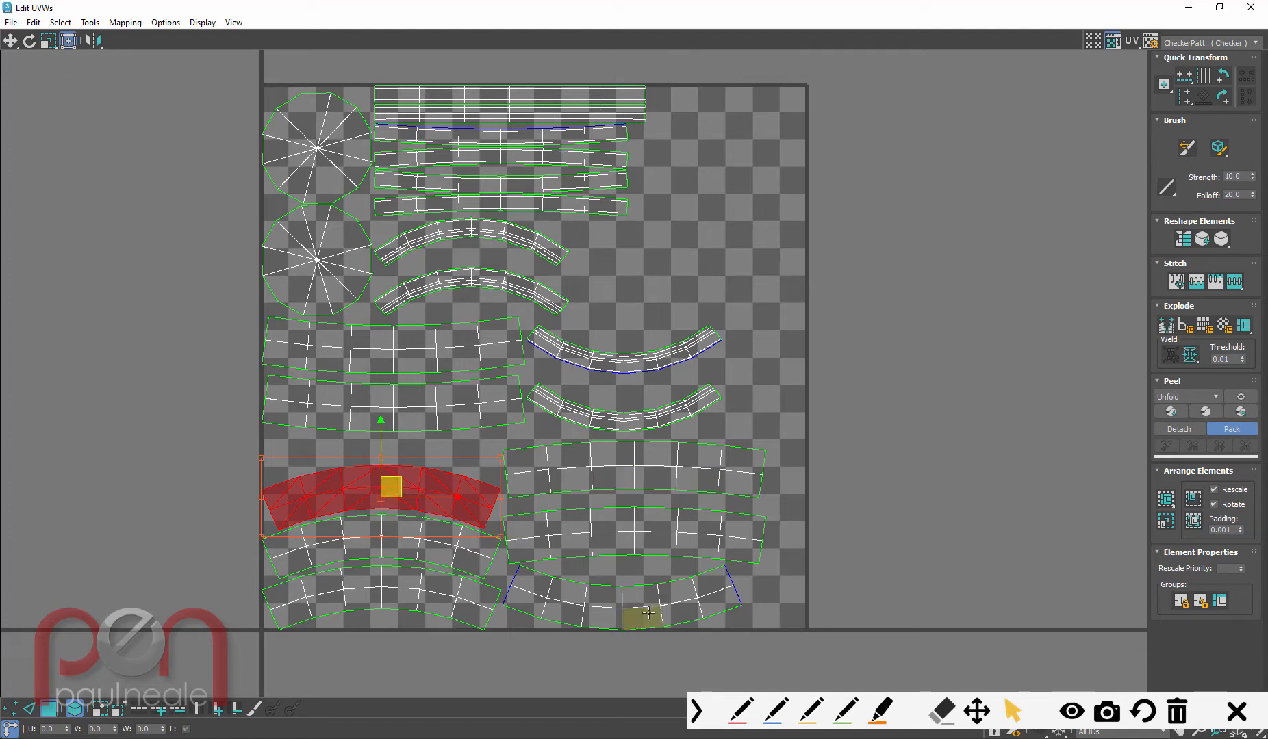
Step: Move the two wide, slightly curved shells outside the tile's right edge and the two upward-curving rim shells toward its upper right
{"action": "left_click", "coordinate": [339, 401]}
{"action": "left_click_drag", "start_coordinate": [344, 400], "coordinate": [912, 401]}
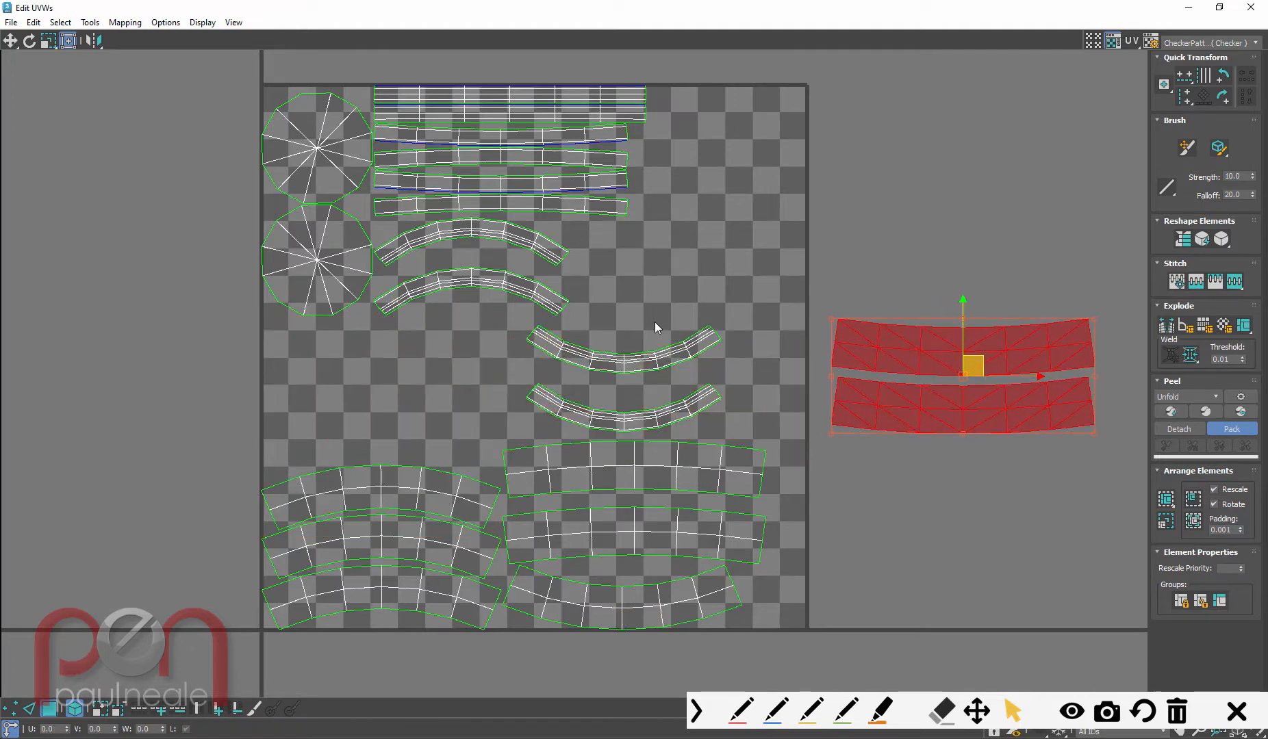
{"action": "left_click_drag", "start_coordinate": [661, 421], "coordinate": [822, 278]}
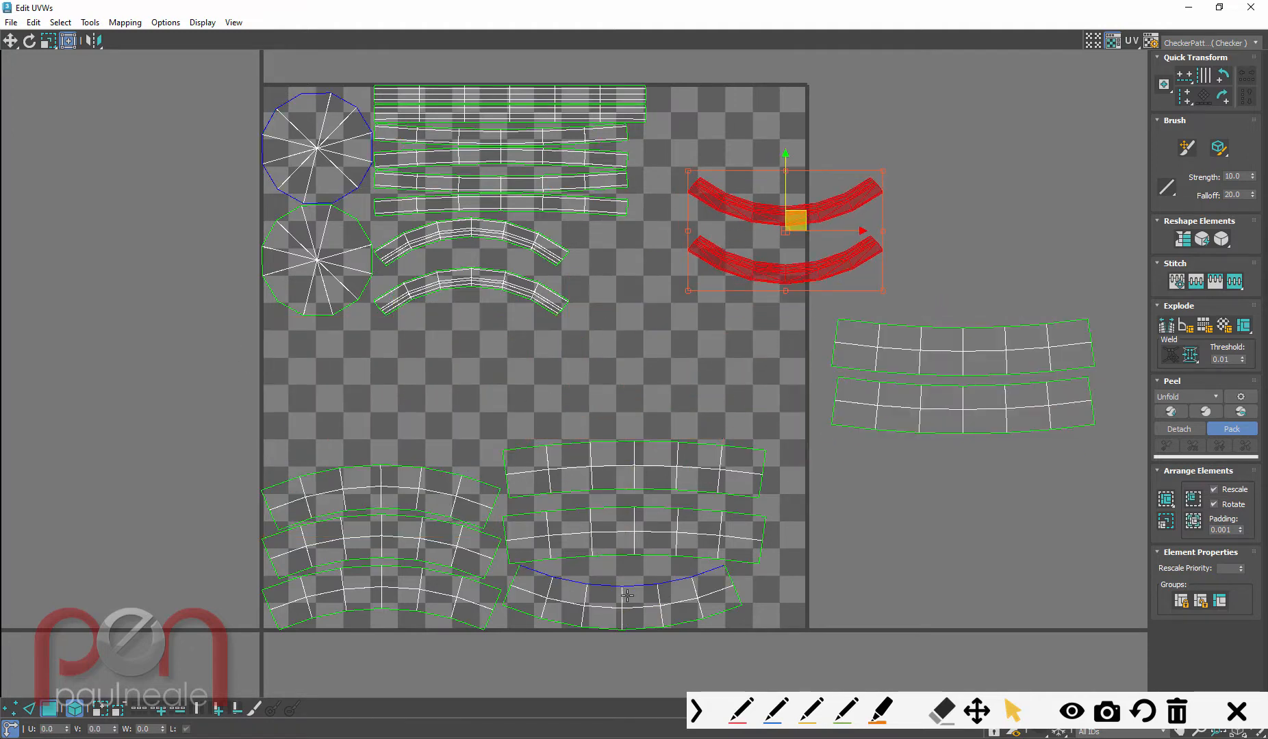
Step: Rotate the curved shell from the tile's bottom middle half a turn and nest it on top of the three stacked arched shells
{"action": "left_click_drag", "start_coordinate": [630, 605], "coordinate": [404, 421]}
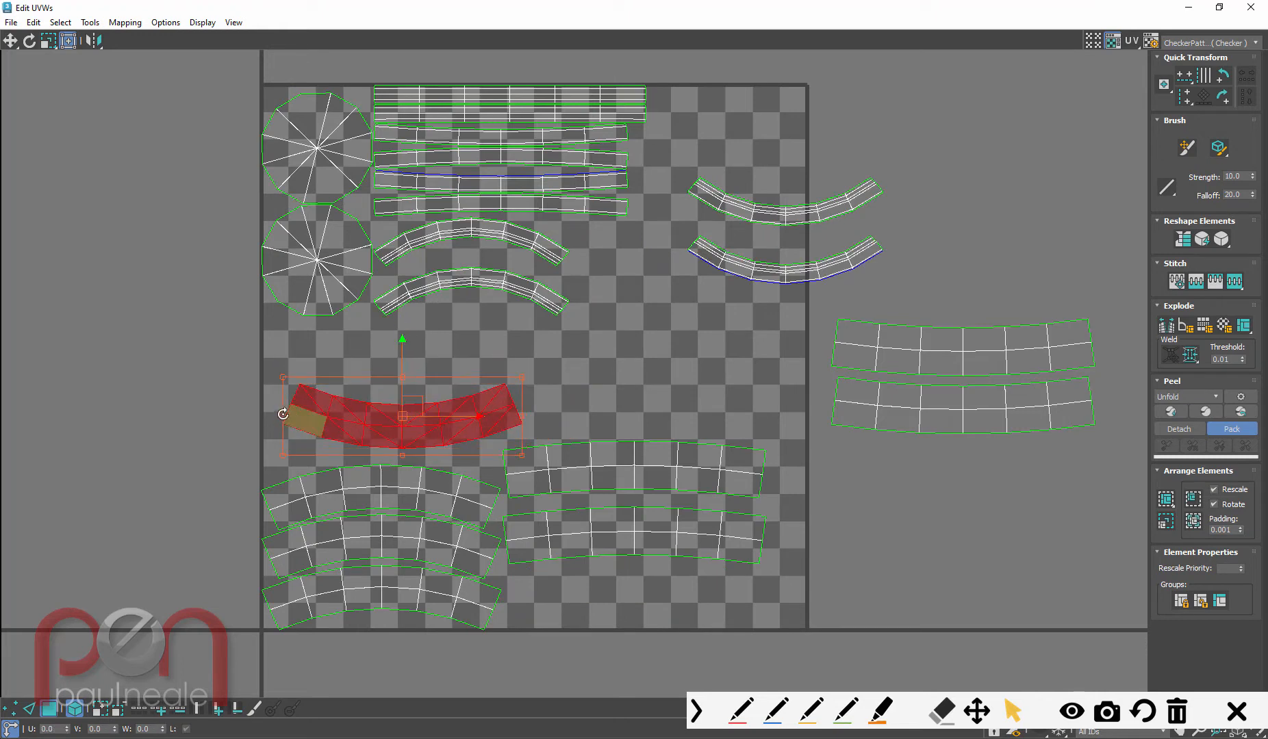
{"action": "left_click_drag", "start_coordinate": [291, 414], "coordinate": [543, 406]}
{"action": "left_click_drag", "start_coordinate": [539, 425], "coordinate": [461, 459]}
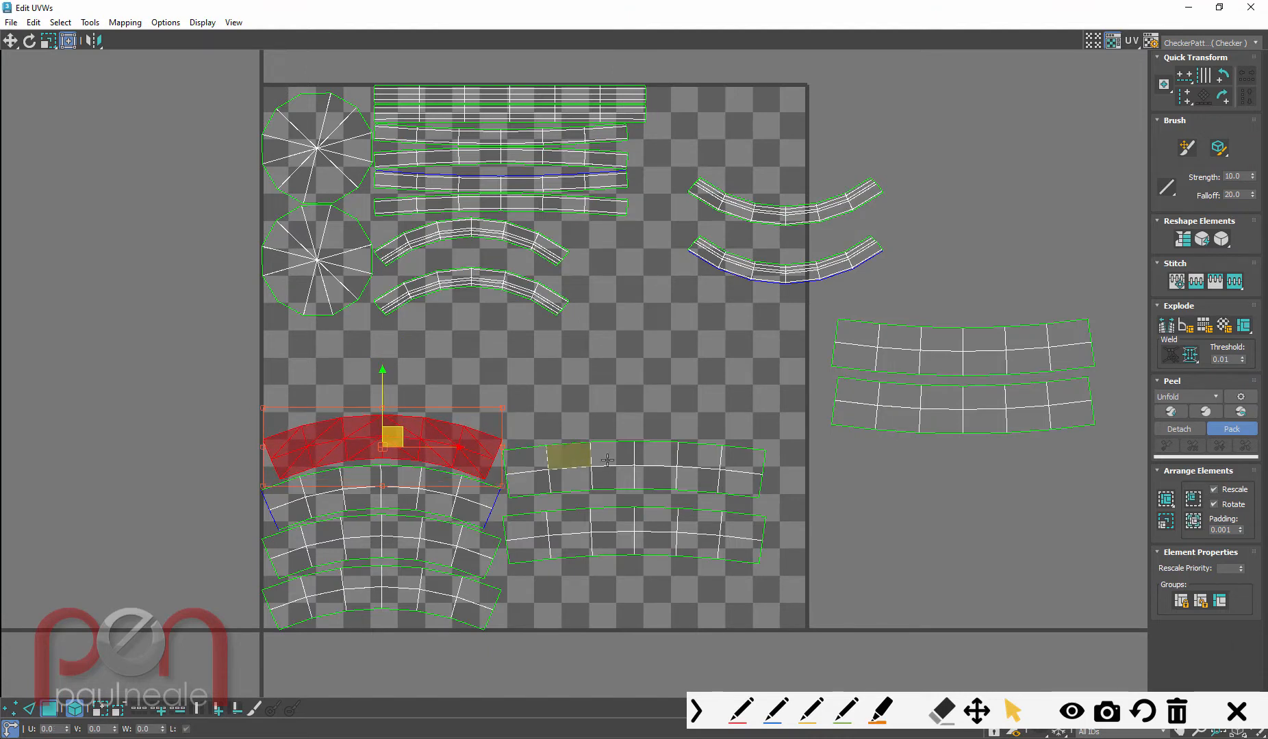
Step: Lower the two wide arched shells to the tile's bottom edge beside the arched stack, and nest the upper one on the lower
{"action": "left_click", "coordinate": [627, 523]}
{"action": "left_click_drag", "start_coordinate": [628, 523], "coordinate": [638, 597]}
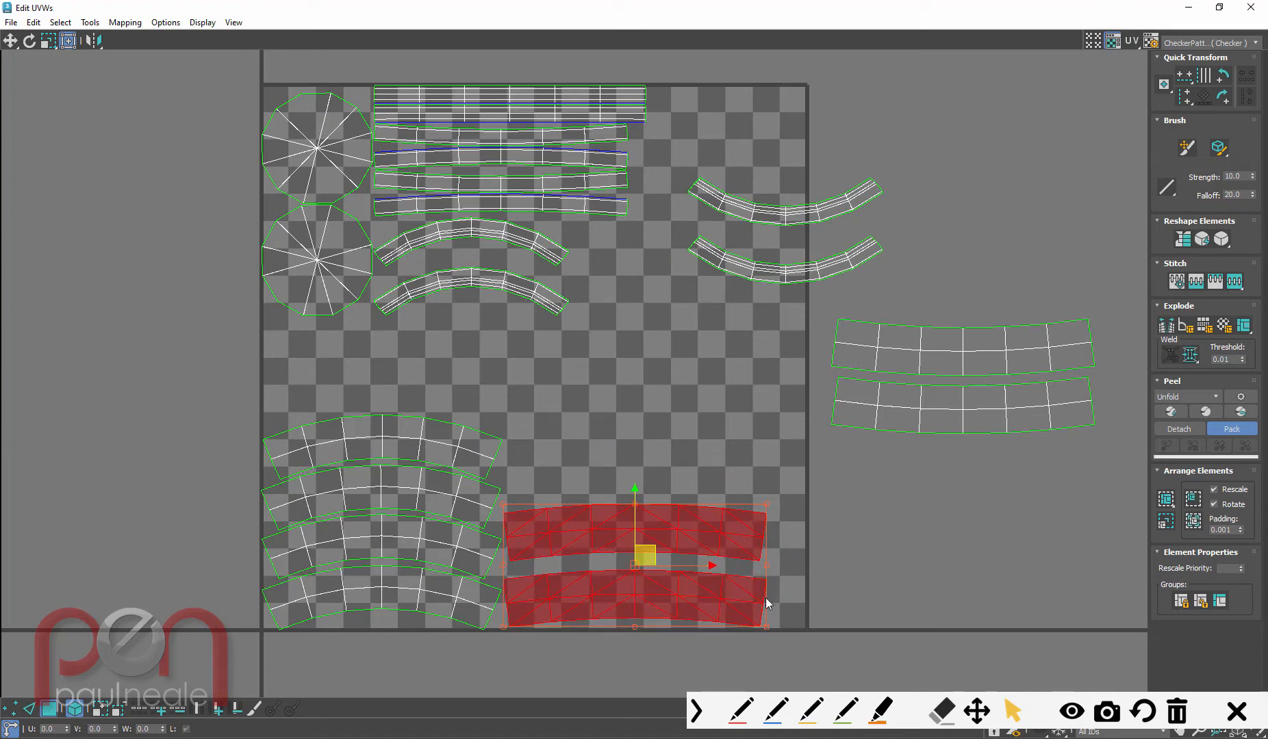
{"action": "left_click", "coordinate": [692, 454]}
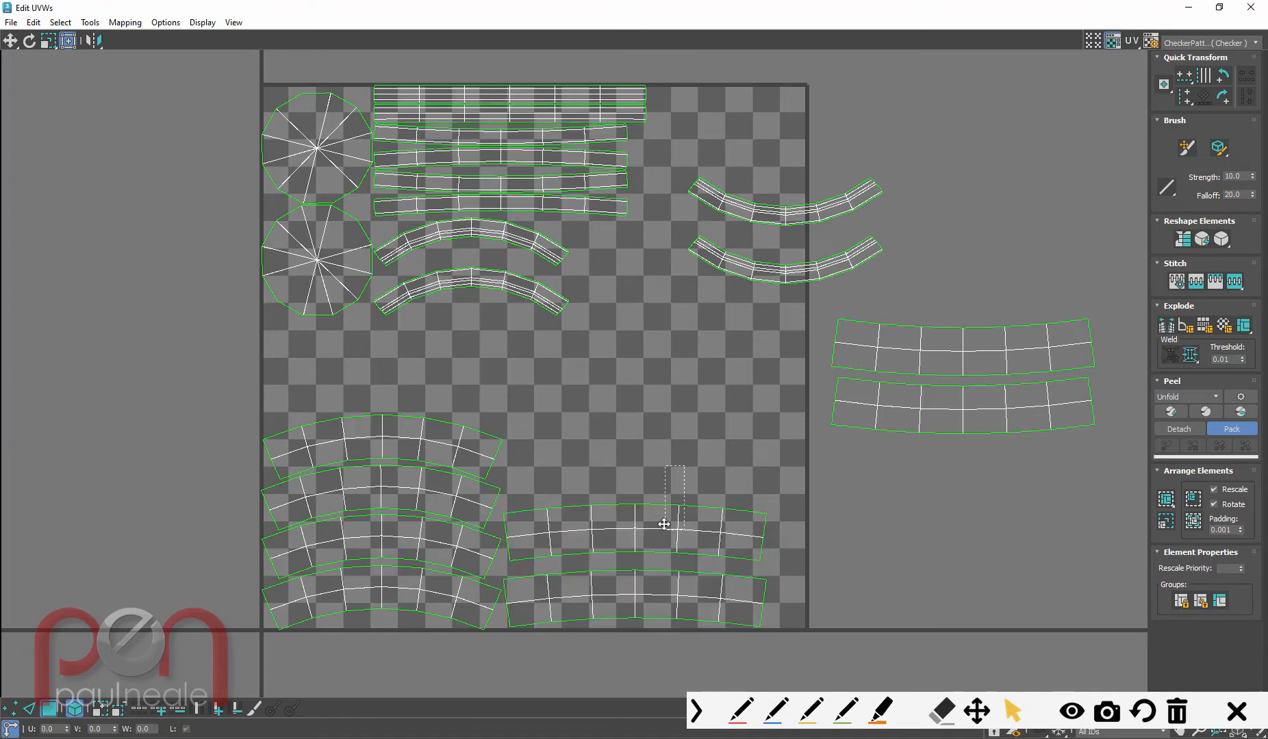
{"action": "left_click", "coordinate": [647, 523]}
{"action": "left_click_drag", "start_coordinate": [635, 481], "coordinate": [636, 494]}
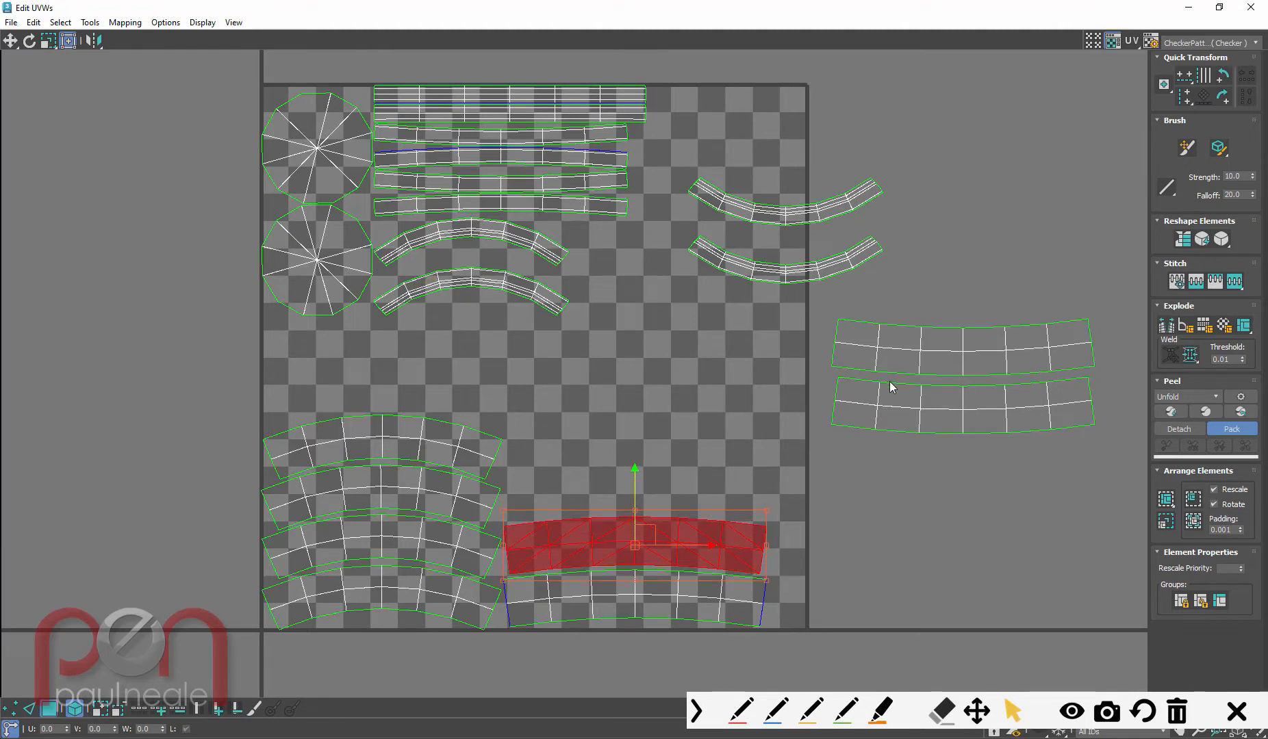
Step: Rotate the two wide shells outside the tile half a turn and nest them on top of the two wide arched shells
{"action": "left_click_drag", "start_coordinate": [972, 428], "coordinate": [1014, 418]}
{"action": "left_click_drag", "start_coordinate": [1095, 376], "coordinate": [745, 387]}
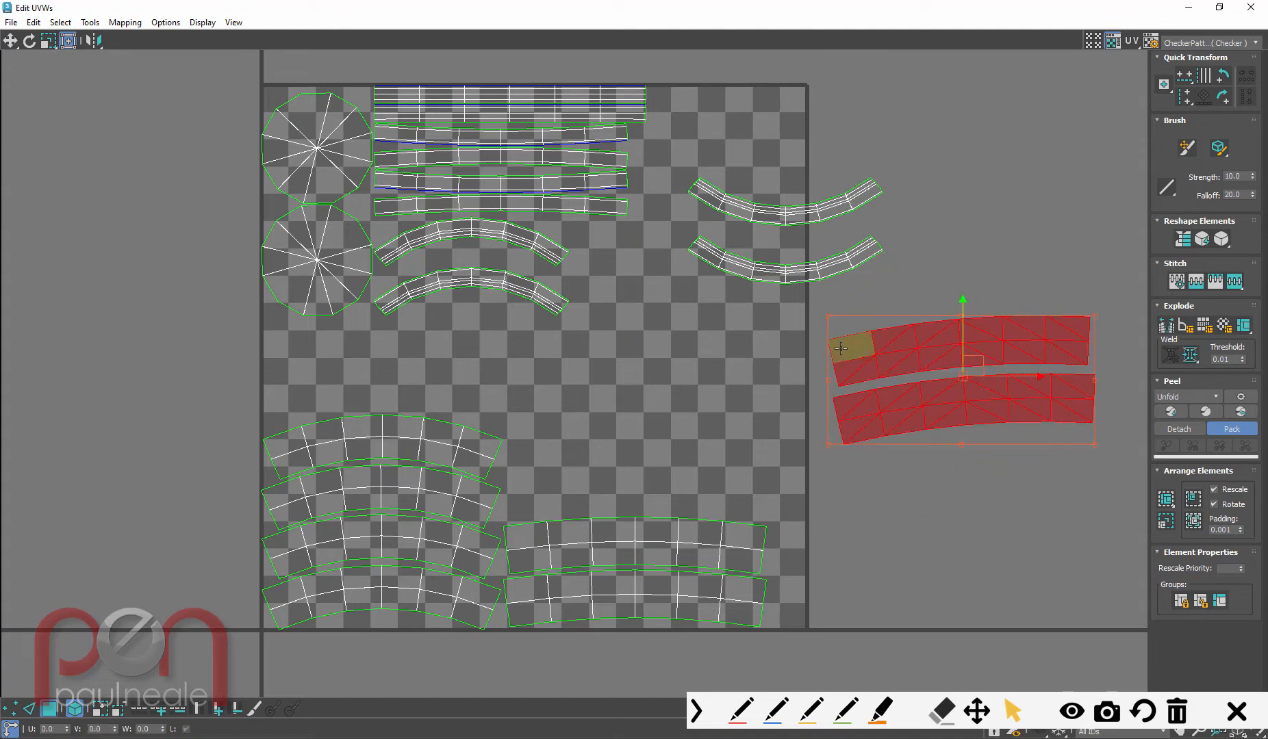
{"action": "left_click_drag", "start_coordinate": [825, 381], "coordinate": [829, 367]}
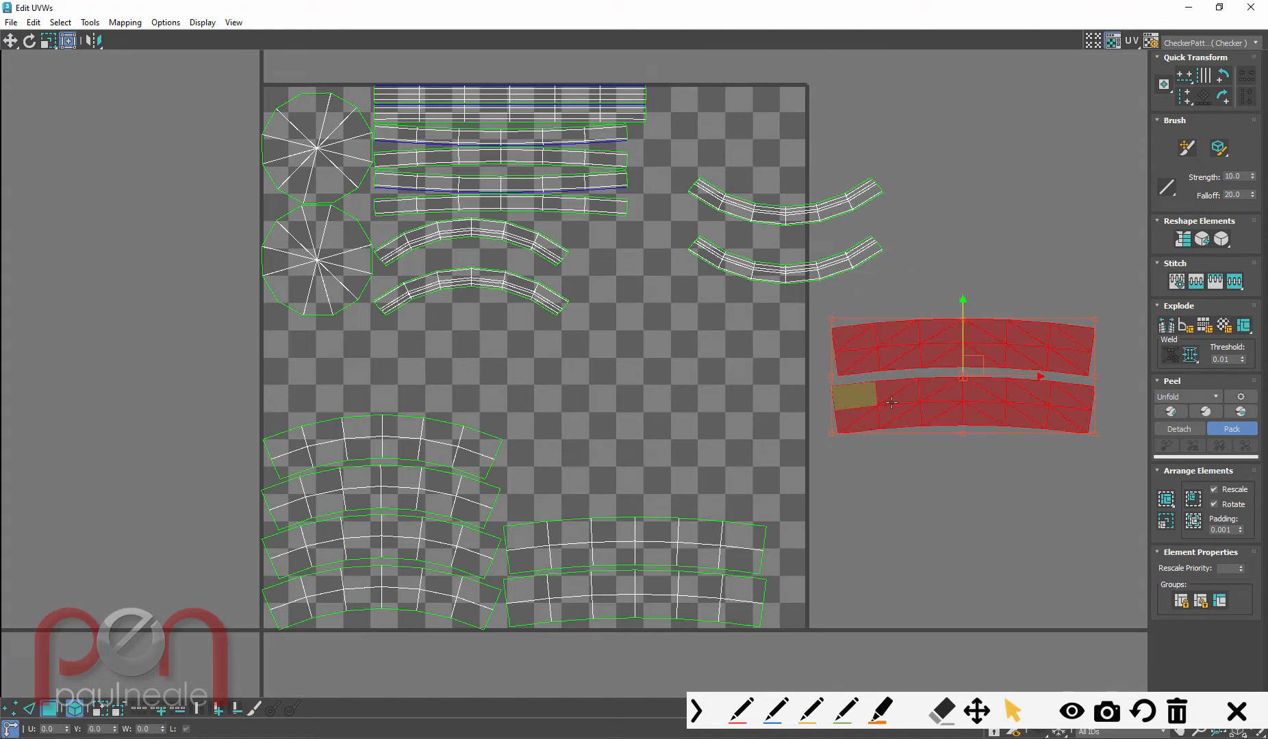
{"action": "left_click_drag", "start_coordinate": [942, 417], "coordinate": [684, 468]}
{"action": "left_click_drag", "start_coordinate": [982, 418], "coordinate": [654, 447]}
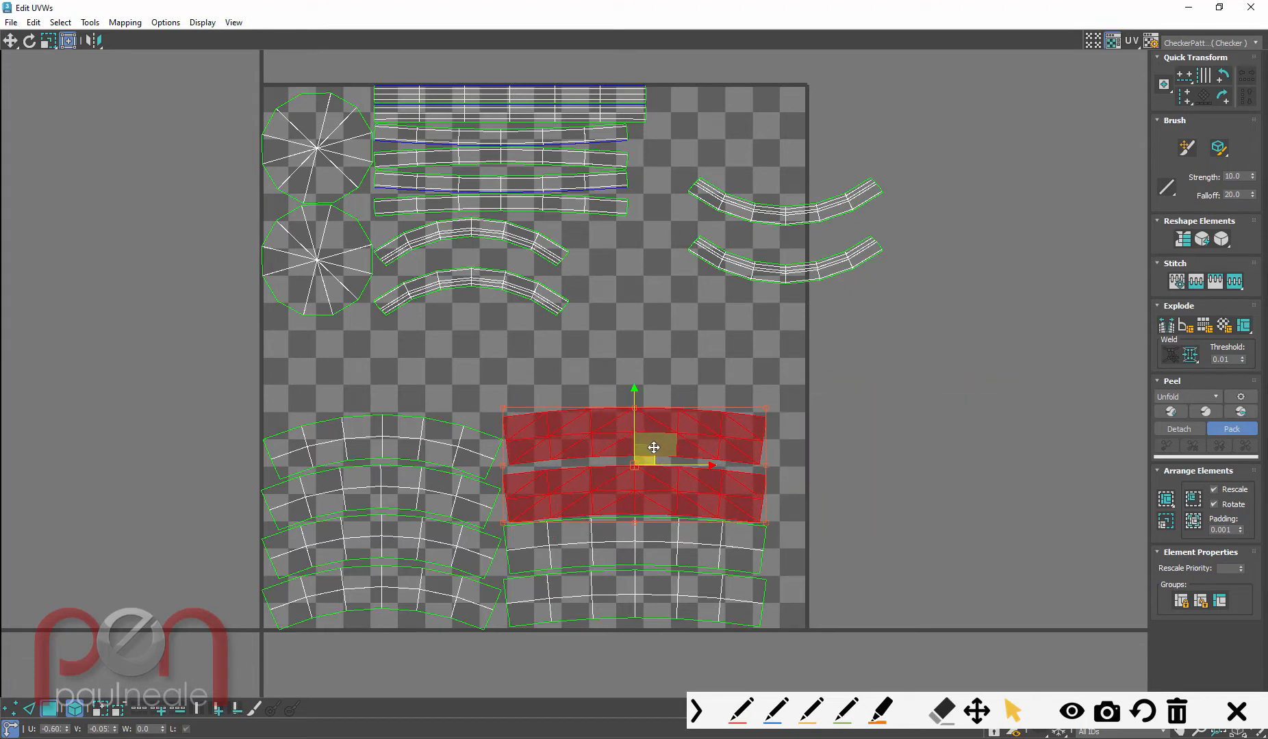
{"action": "left_click", "coordinate": [927, 446]}
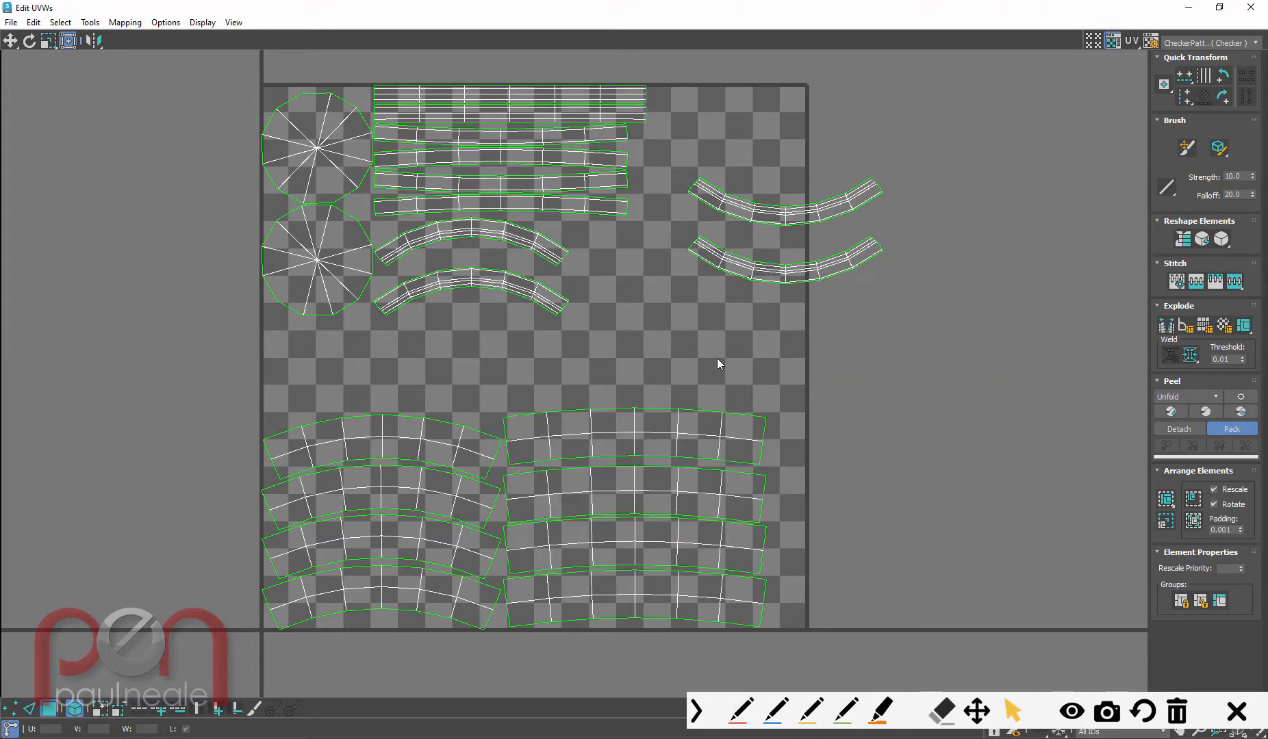
{"action": "left_click", "coordinate": [716, 428]}
{"action": "left_click_drag", "start_coordinate": [636, 380], "coordinate": [636, 385]}
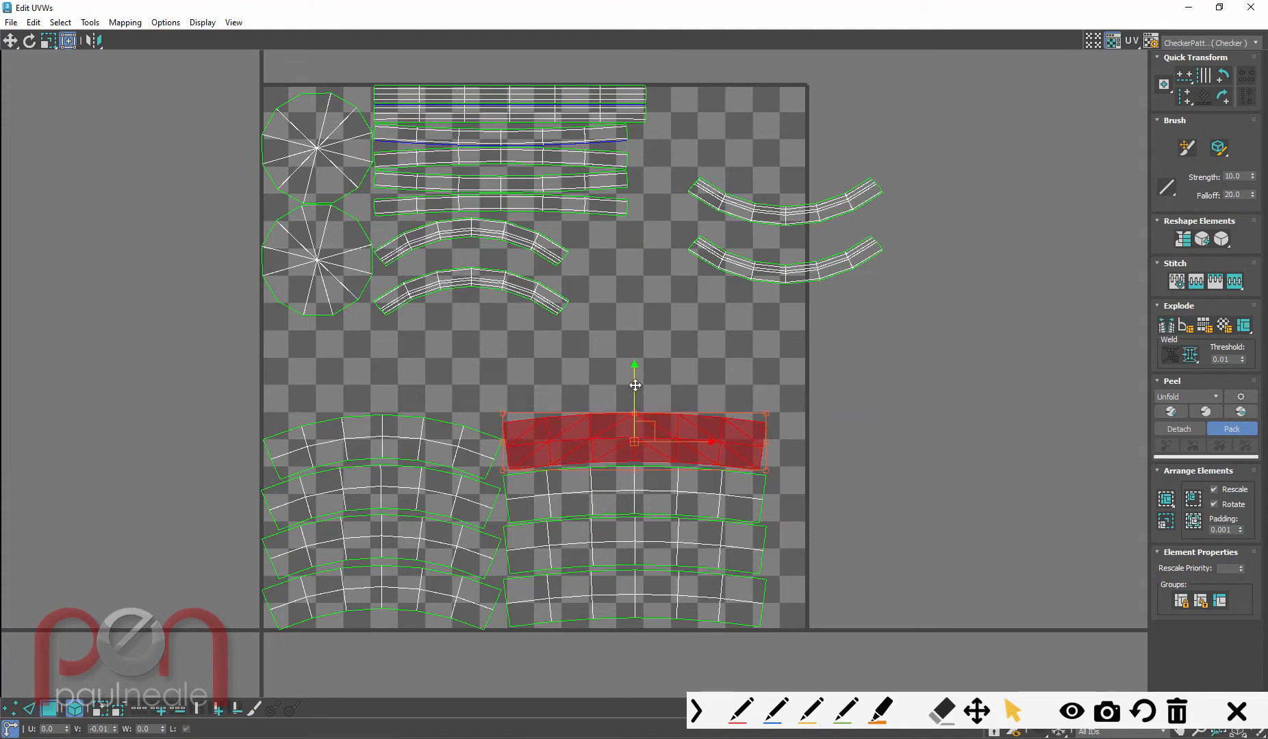
Step: Stack the two arched rim shells above the lower-left stack, then nest the two upward-curving rim shells and rotate them half a turn into the tile
{"action": "left_click_drag", "start_coordinate": [478, 289], "coordinate": [386, 392]}
{"action": "left_click_drag", "start_coordinate": [476, 229], "coordinate": [385, 364]}
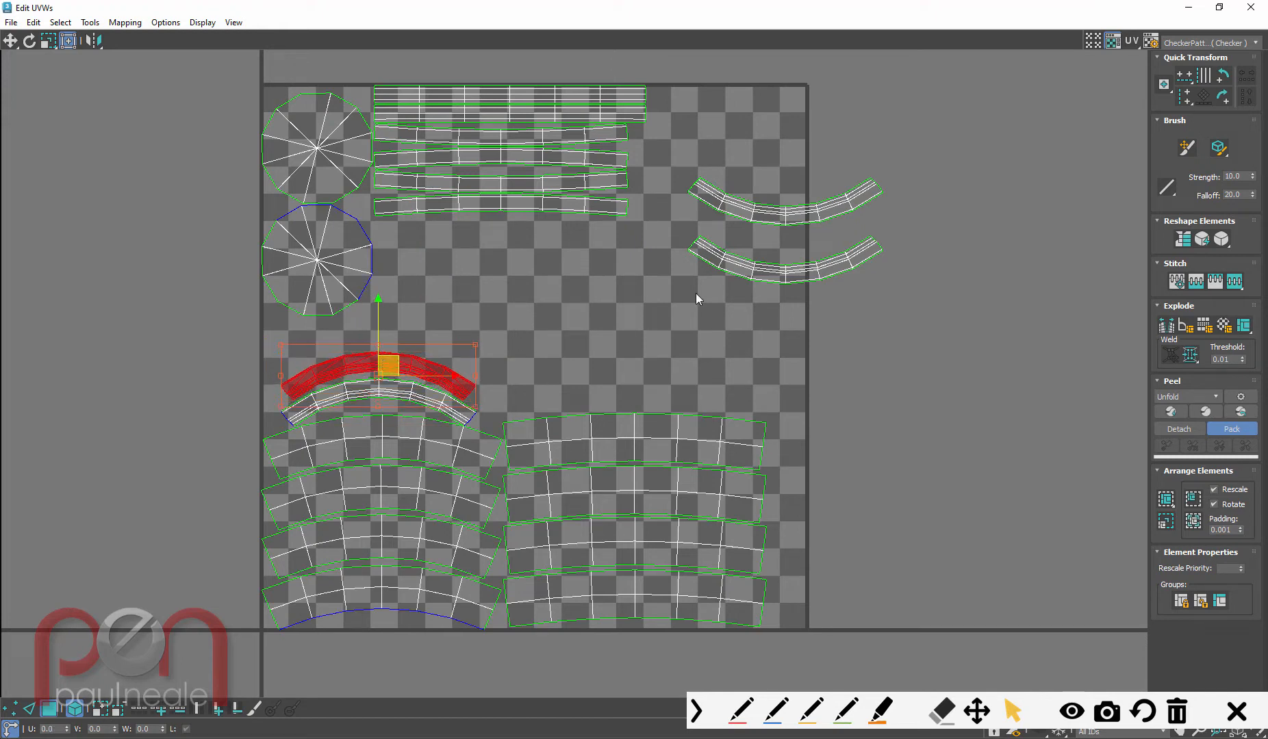
{"action": "left_click", "coordinate": [781, 208]}
{"action": "left_click_drag", "start_coordinate": [787, 210], "coordinate": [788, 238]}
{"action": "left_click", "coordinate": [806, 248], "text": "ctrl"}
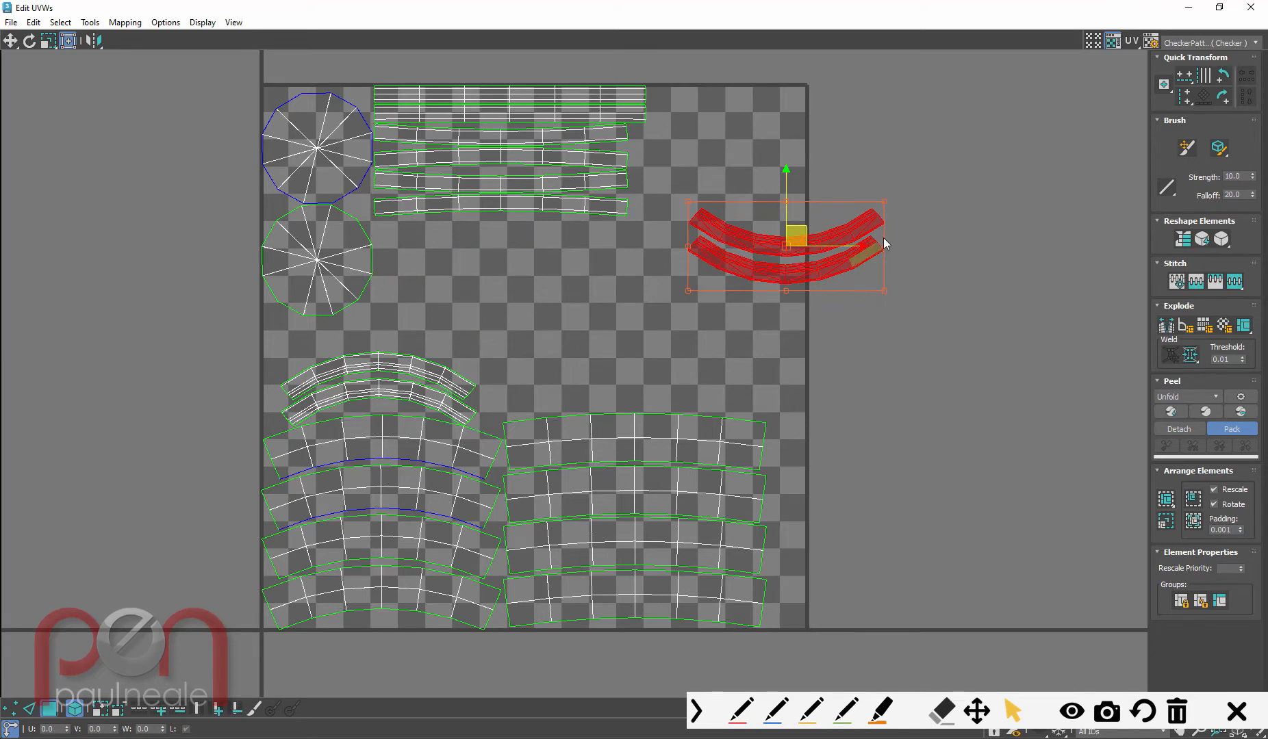
{"action": "left_click_drag", "start_coordinate": [884, 245], "coordinate": [595, 250]}
{"action": "left_click_drag", "start_coordinate": [753, 254], "coordinate": [594, 310]}
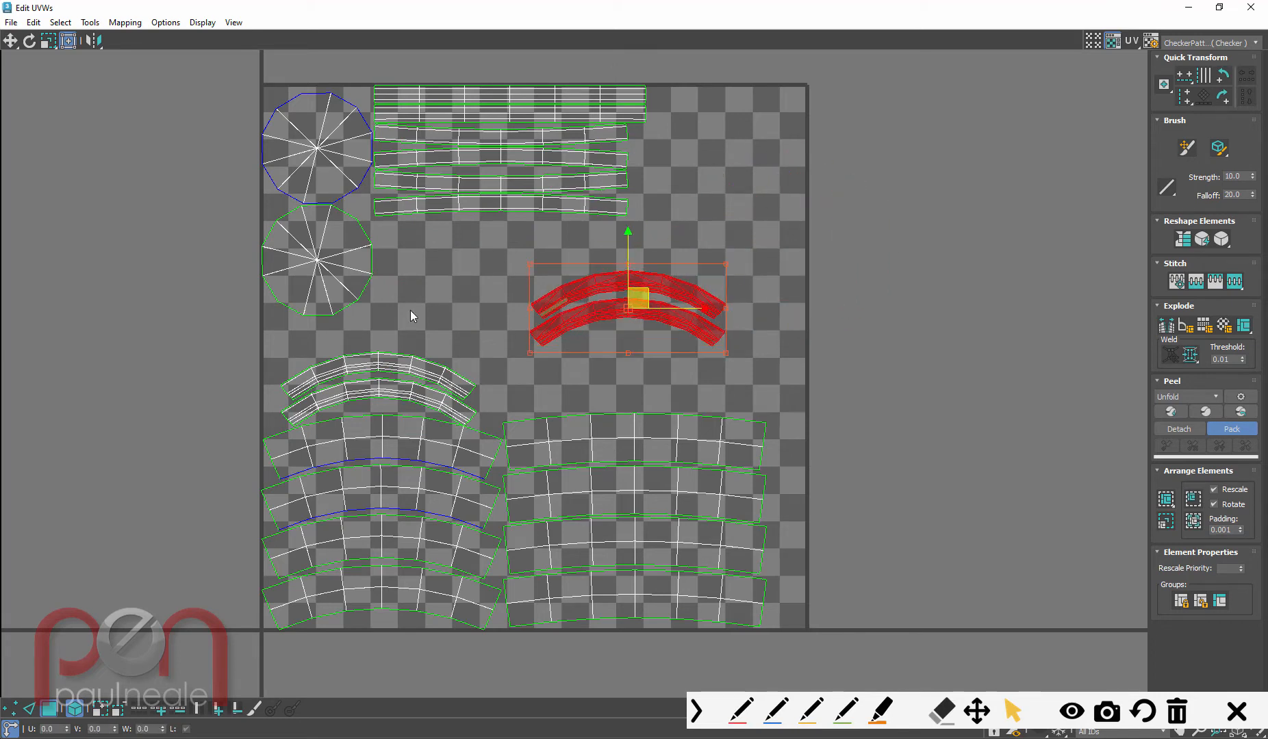
Step: Move the lower round cap outside the tile's right edge and nest the two rotated rim shells on top of the other rim shells
{"action": "left_click", "coordinate": [363, 261]}
{"action": "left_click_drag", "start_coordinate": [411, 262], "coordinate": [953, 262]}
{"action": "left_click", "coordinate": [654, 322]}
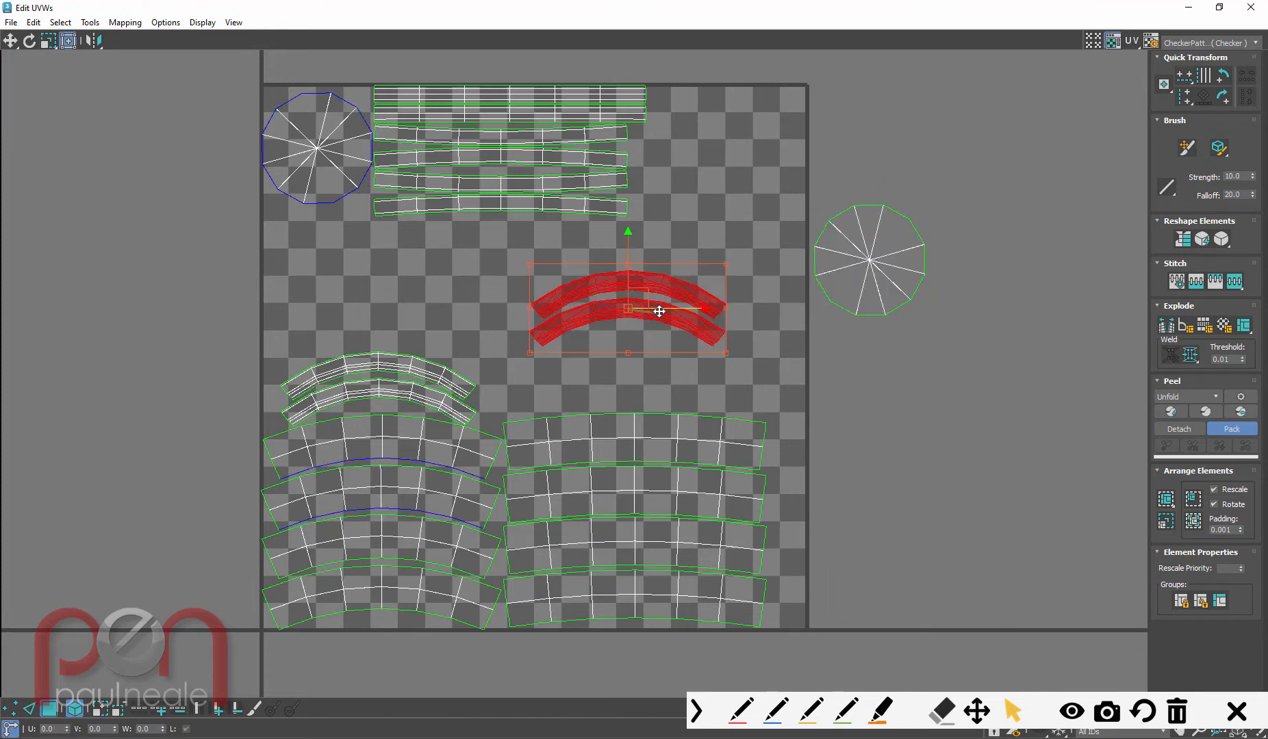
{"action": "left_click_drag", "start_coordinate": [657, 311], "coordinate": [395, 319]}
Step: Place both round caps side by side between the rim shells and the tile's right edge, just above the wide shells
{"action": "middle_click_drag", "start_coordinate": [554, 330], "coordinate": [545, 334]}
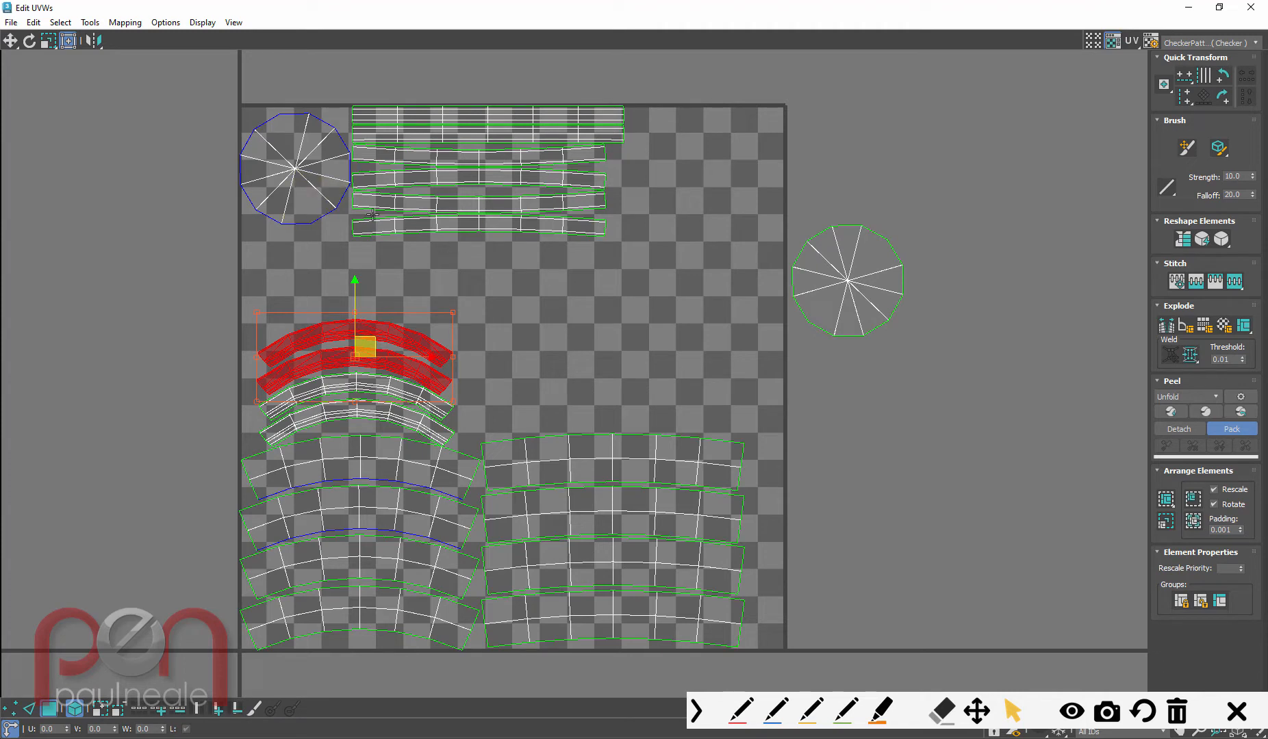
{"action": "left_click_drag", "start_coordinate": [296, 167], "coordinate": [515, 374]}
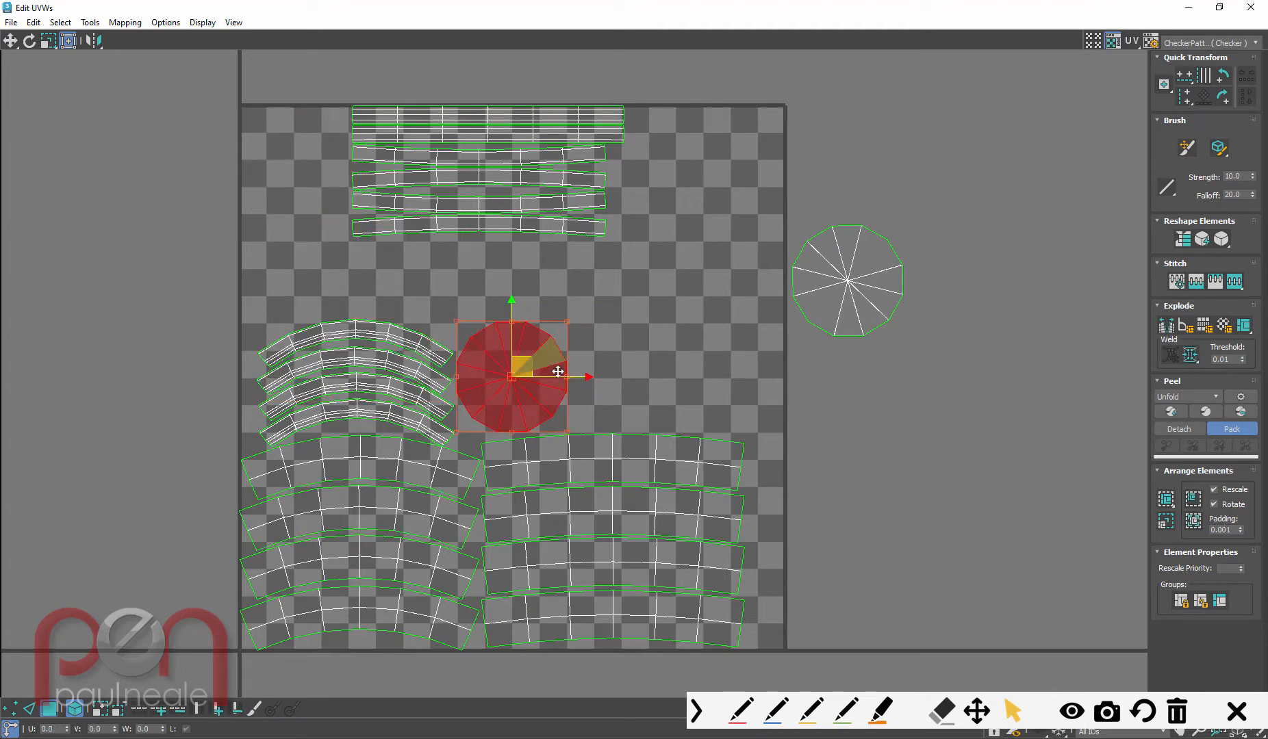
{"action": "left_click_drag", "start_coordinate": [843, 284], "coordinate": [623, 377]}
Step: Rotate the oppositely curved thin strip half a turn and stack the four thin curved strips above the rim shells at the tile's left edge
{"action": "middle_click_drag", "start_coordinate": [510, 194], "coordinate": [497, 260]}
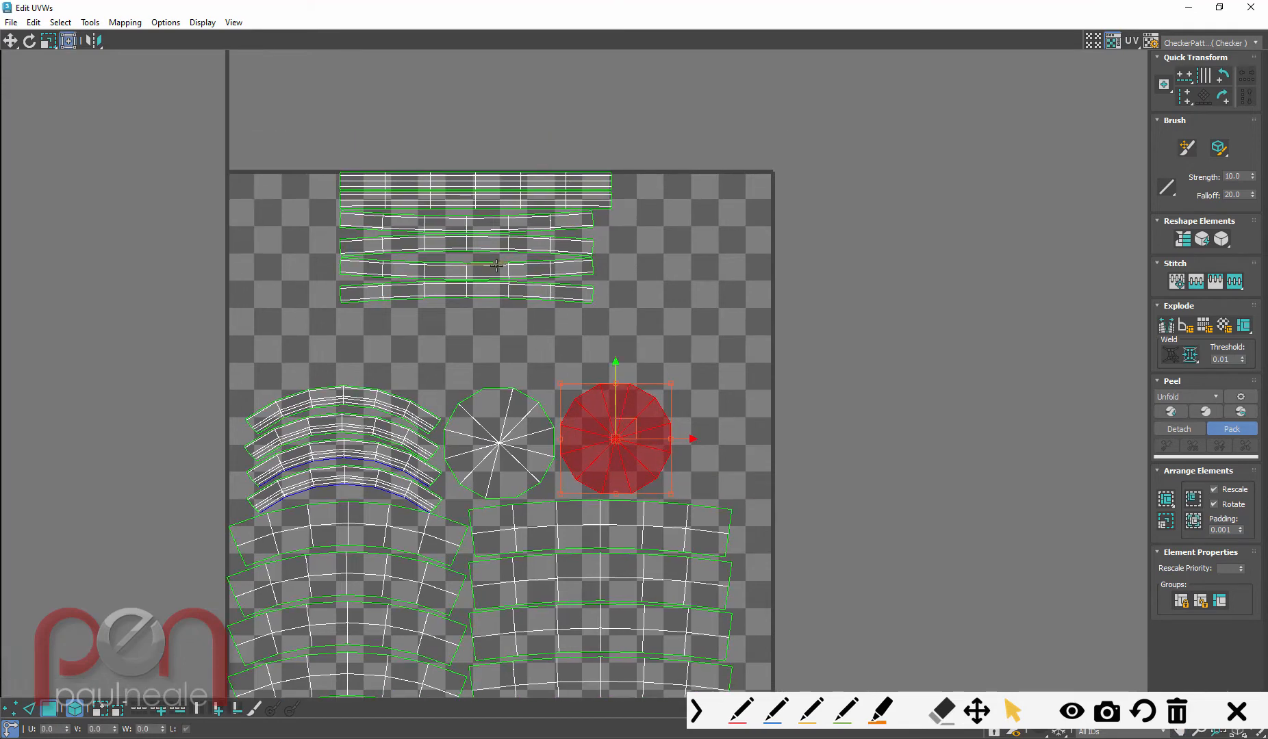
{"action": "left_click", "coordinate": [497, 265]}
{"action": "left_click_drag", "start_coordinate": [594, 269], "coordinate": [281, 269]}
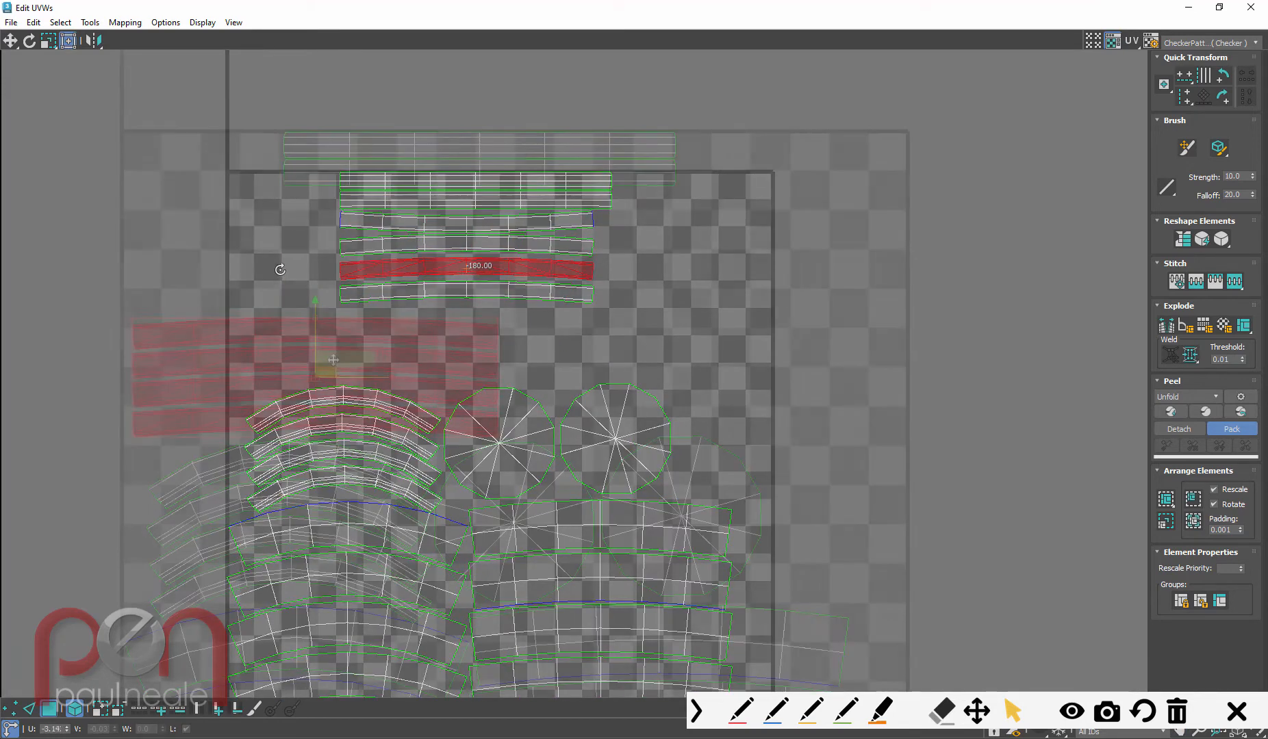
{"action": "left_click_drag", "start_coordinate": [331, 358], "coordinate": [328, 360]}
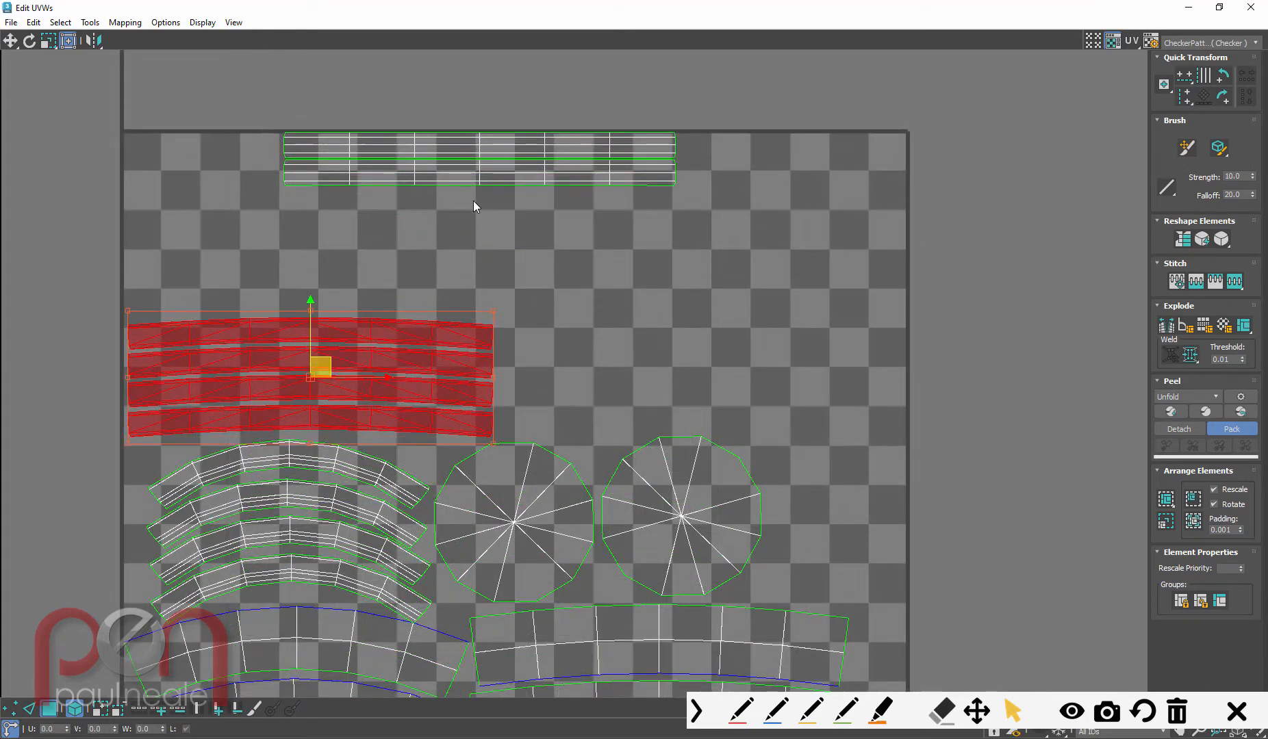
Step: Move the straight strips from the tile's top edge down to just above the four thin curved strips
{"action": "left_click", "coordinate": [526, 224]}
{"action": "left_click", "coordinate": [566, 170]}
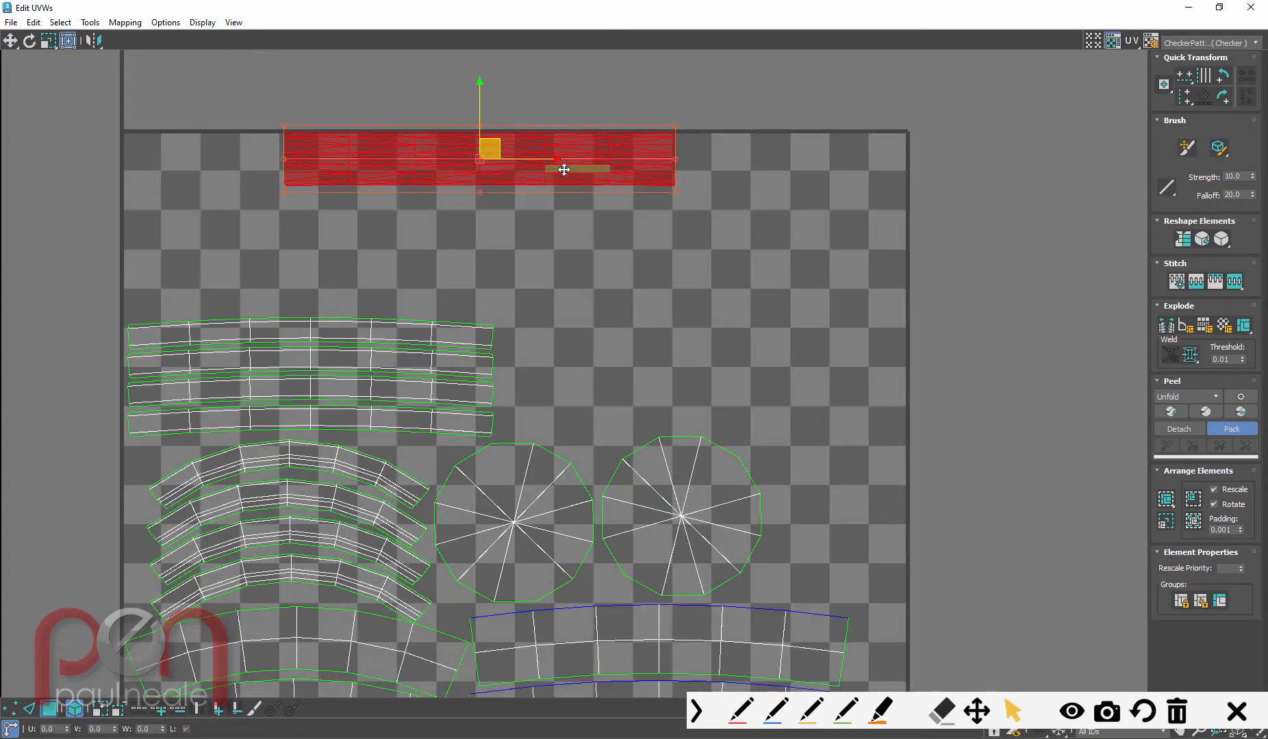
{"action": "left_click_drag", "start_coordinate": [566, 169], "coordinate": [417, 291]}
Step: Move the upper two thin curved strips beside the lower two, above the round caps, and lower the straight strips into the freed space
{"action": "middle_click_drag", "start_coordinate": [625, 433], "coordinate": [589, 305]}
{"action": "scroll", "coordinate": [625, 276], "scroll_direction": "down", "scroll_amount": 2}
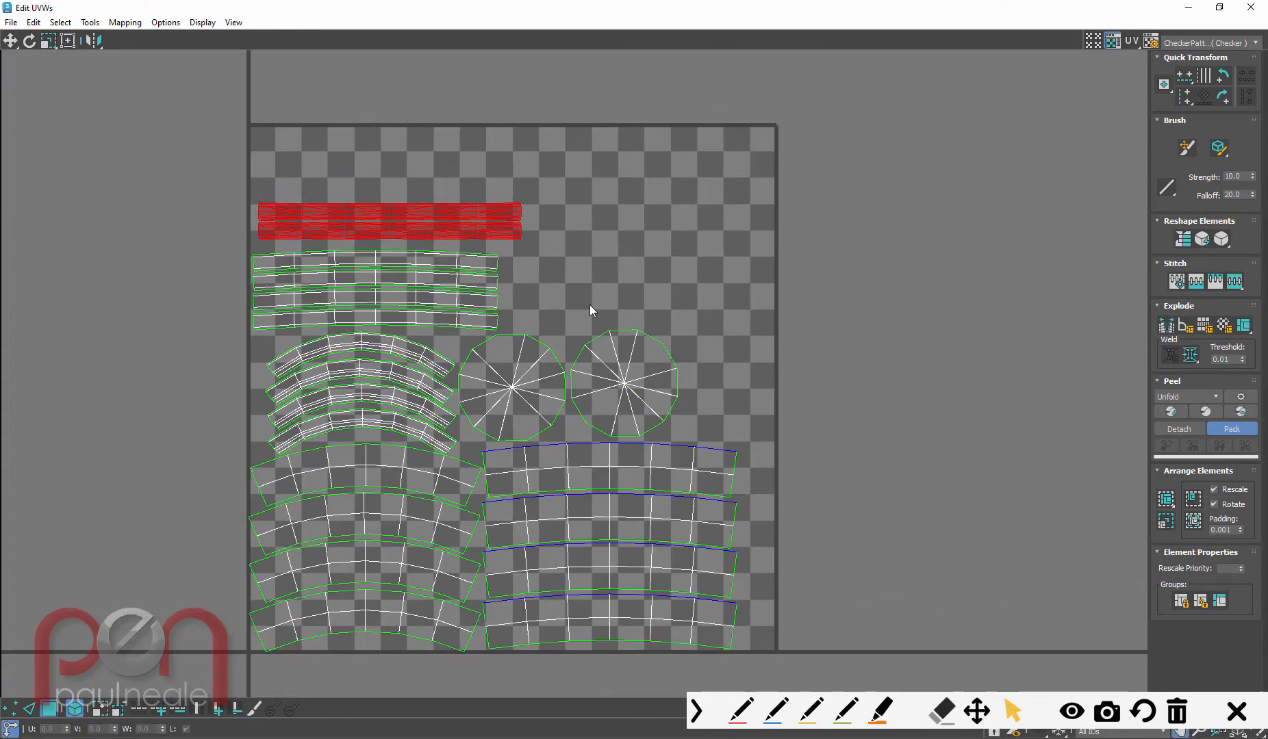
{"action": "scroll", "coordinate": [534, 291], "scroll_direction": "up", "scroll_amount": 2}
{"action": "left_click", "coordinate": [482, 269]}
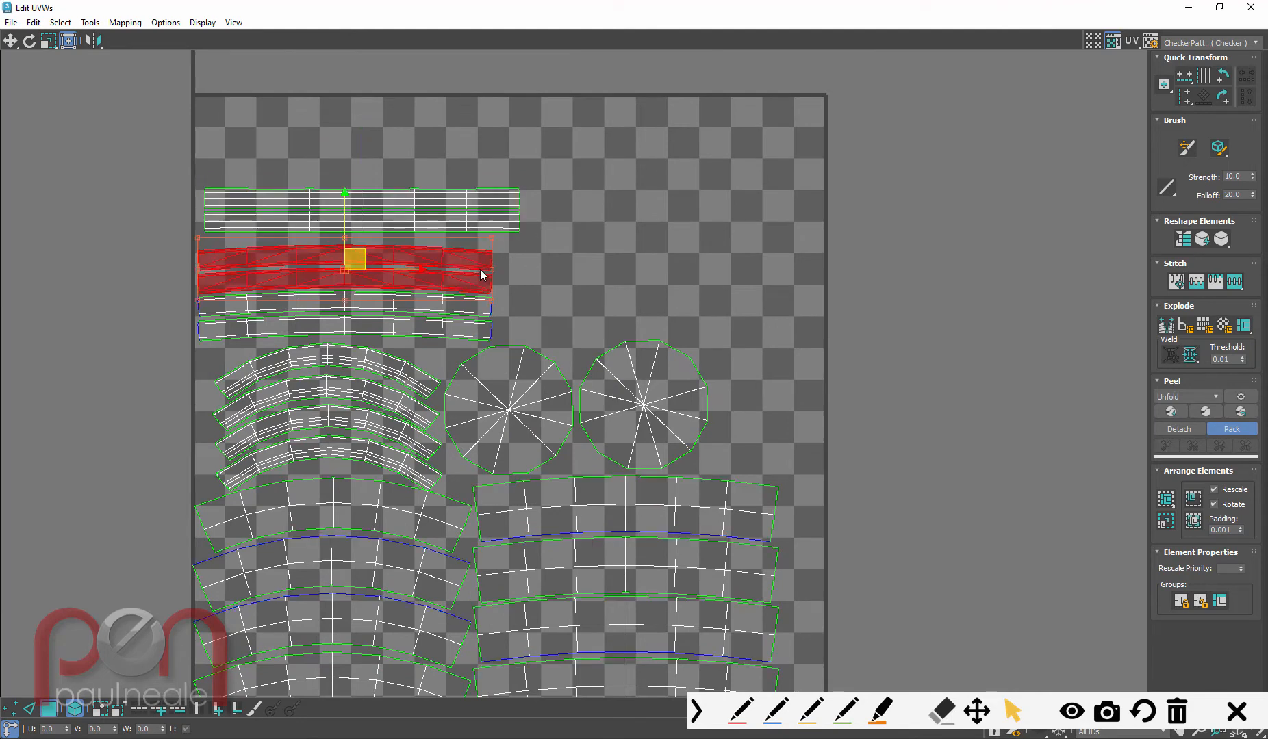
{"action": "left_click_drag", "start_coordinate": [454, 262], "coordinate": [749, 304]}
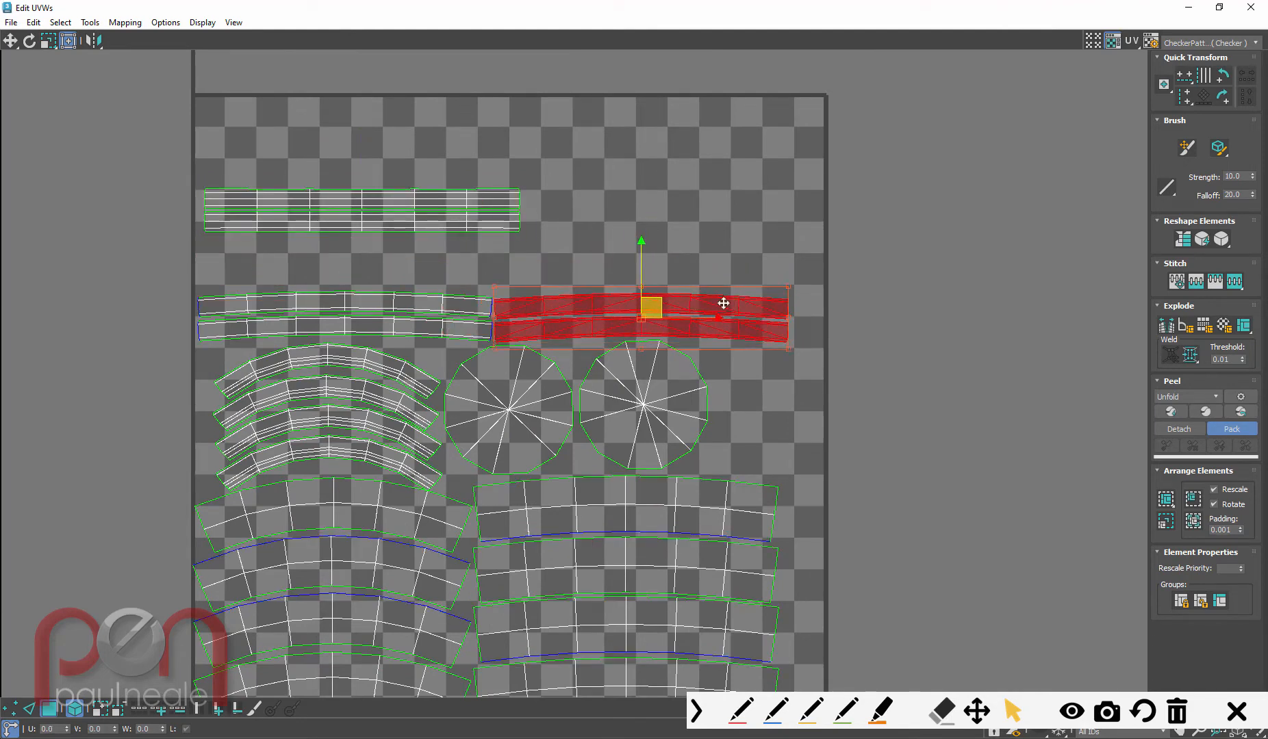
{"action": "left_click", "coordinate": [510, 220]}
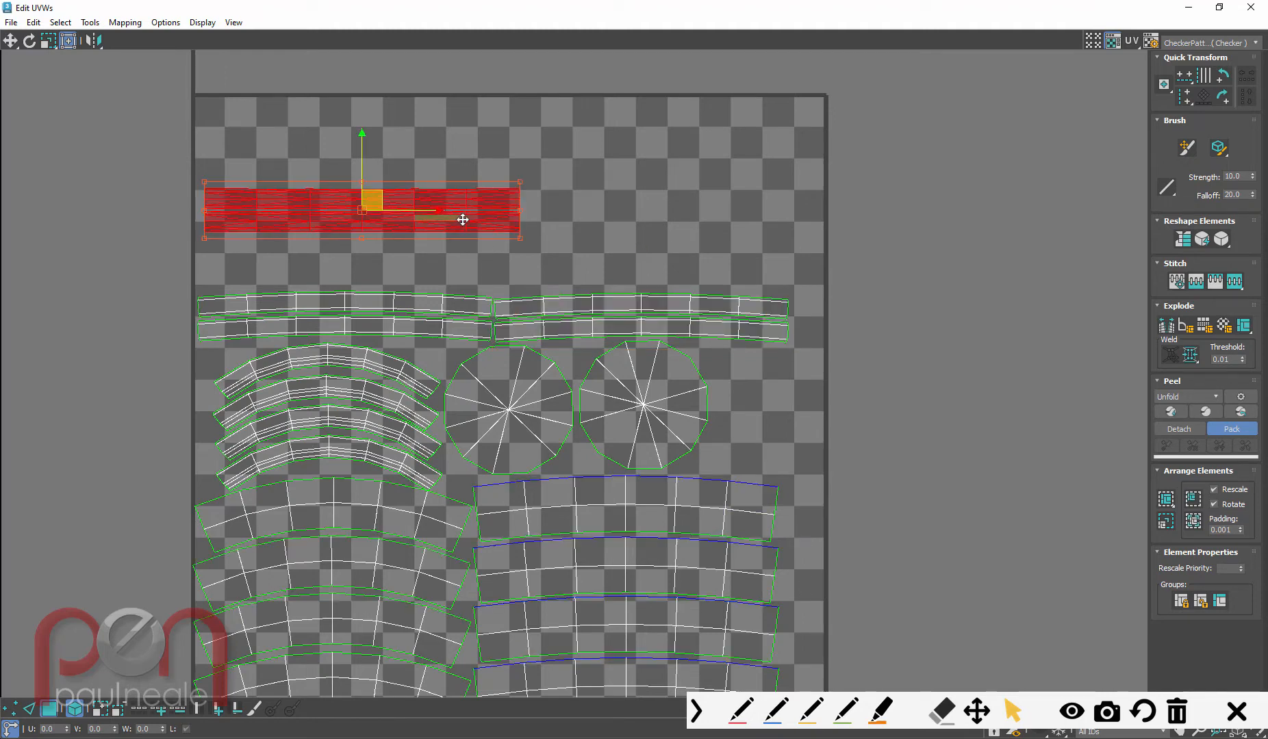
{"action": "left_click_drag", "start_coordinate": [460, 217], "coordinate": [463, 275]}
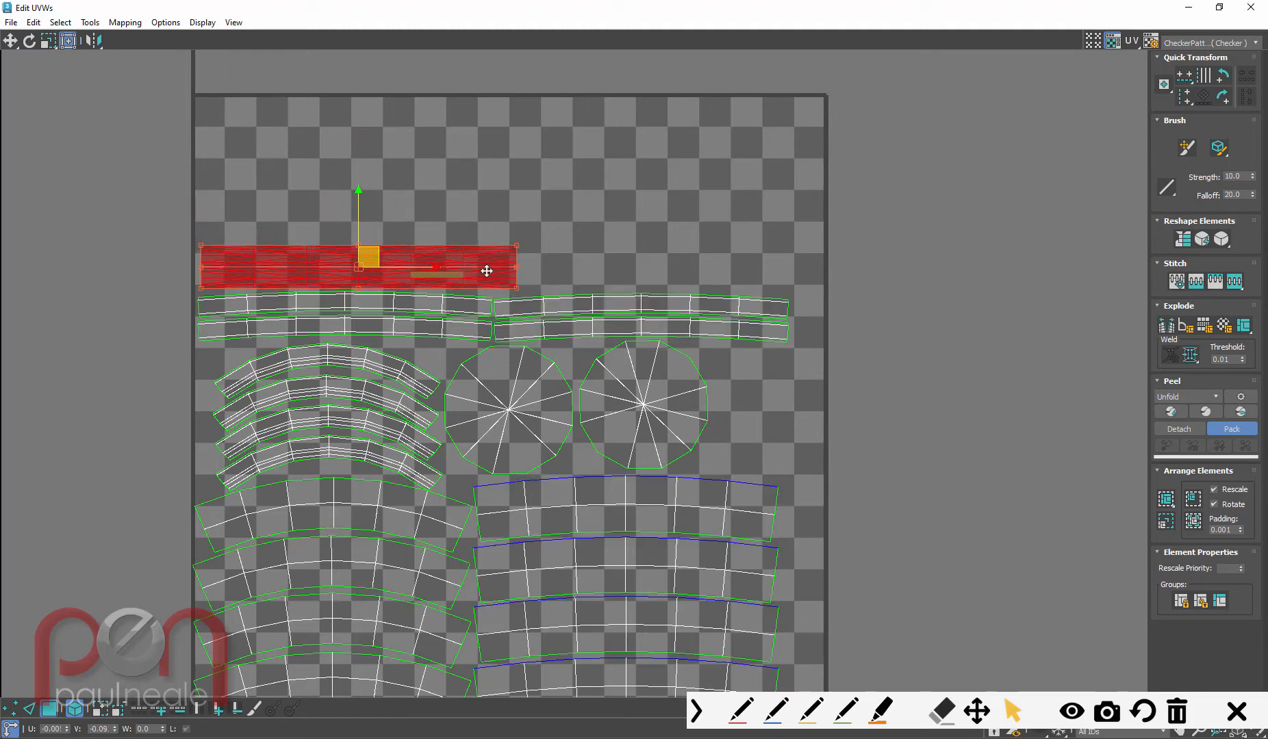
Step: Select all the UV shells and scale them up uniformly to fill the tile's full width
{"action": "middle_click_drag", "start_coordinate": [487, 272], "coordinate": [334, 183], "text": "ctrl+alt"}
{"action": "key", "text": "ctrl+a"}
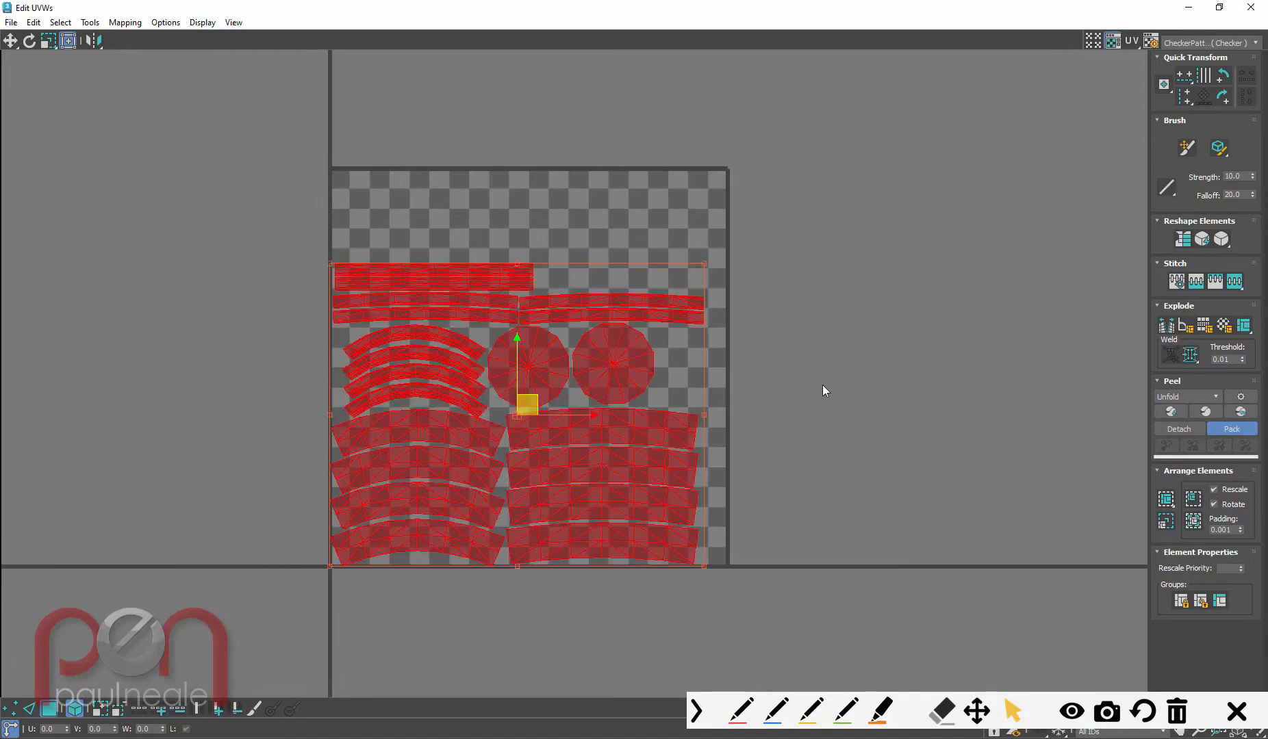
{"action": "middle_click_drag", "start_coordinate": [789, 250], "coordinate": [764, 289]}
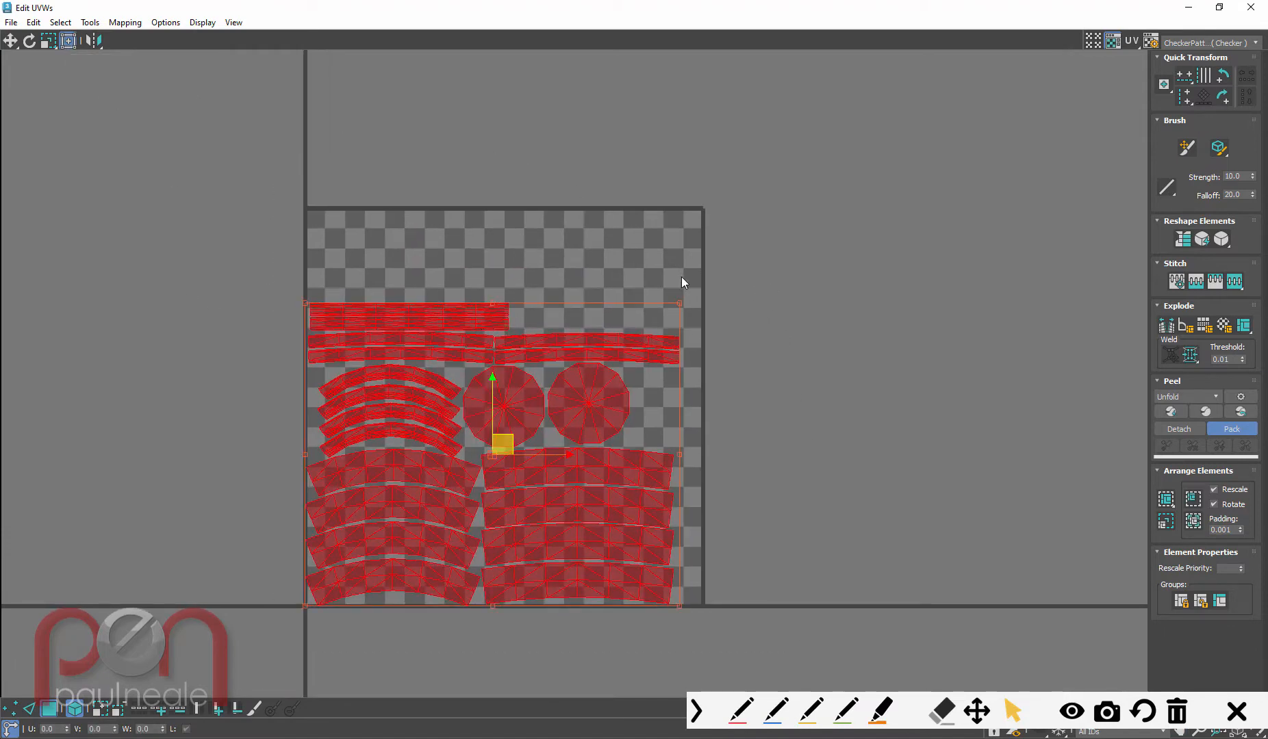
{"action": "mouse_move", "coordinate": [682, 302]}
{"action": "left_mouse_down"}
{"action": "mouse_move", "coordinate": [818, 260]}
{"action": "mouse_move", "coordinate": [708, 181]}
{"action": "mouse_move", "coordinate": [731, 289]}
{"action": "mouse_move", "coordinate": [677, 276]}
{"action": "mouse_move", "coordinate": [693, 272]}
{"action": "mouse_move", "coordinate": [659, 294]}
{"action": "mouse_move", "coordinate": [677, 286]}
{"action": "left_mouse_up"}
{"action": "left_click", "coordinate": [789, 280]}
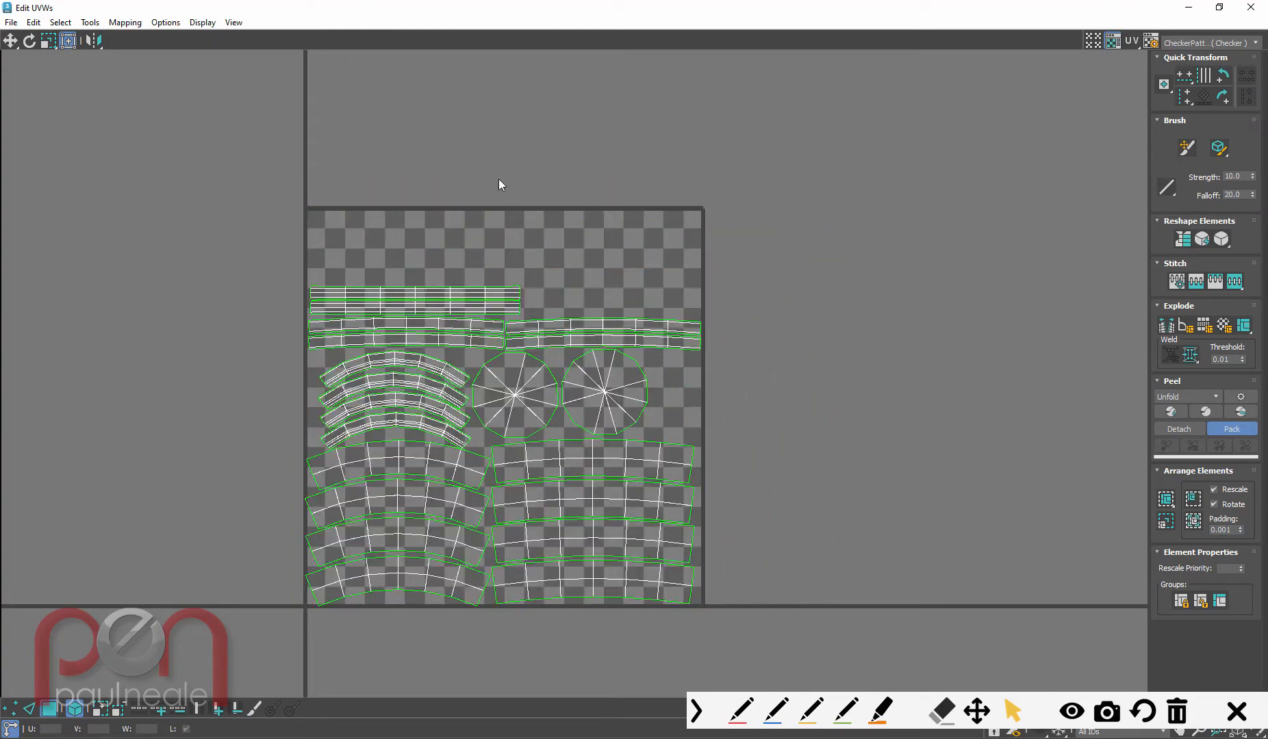
Step: Raise the straight strips and left pair of thin curved strips, insert the right pair beneath them, and lower the raised strips toward it
{"action": "scroll", "coordinate": [629, 370], "scroll_direction": "up", "scroll_amount": 3}
{"action": "middle_click_drag", "start_coordinate": [588, 376], "coordinate": [600, 345]}
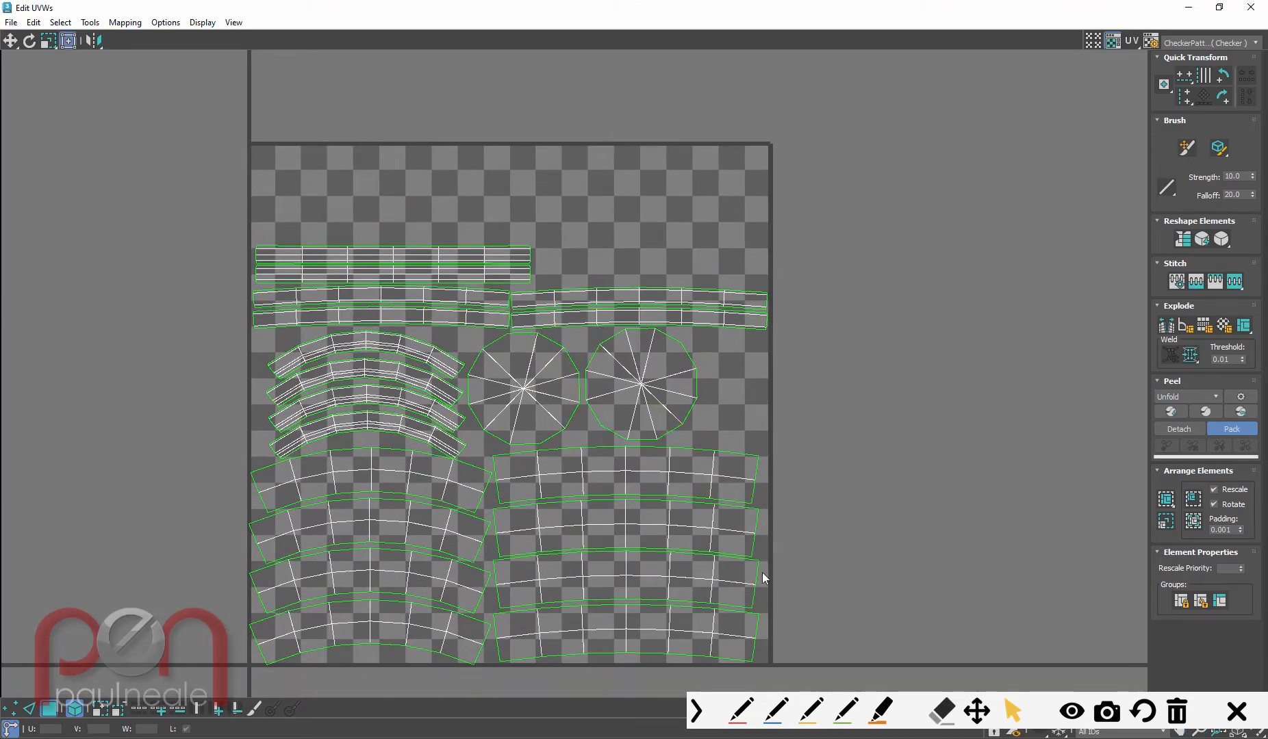
{"action": "left_click", "coordinate": [444, 250]}
{"action": "left_click_drag", "start_coordinate": [394, 215], "coordinate": [393, 148]}
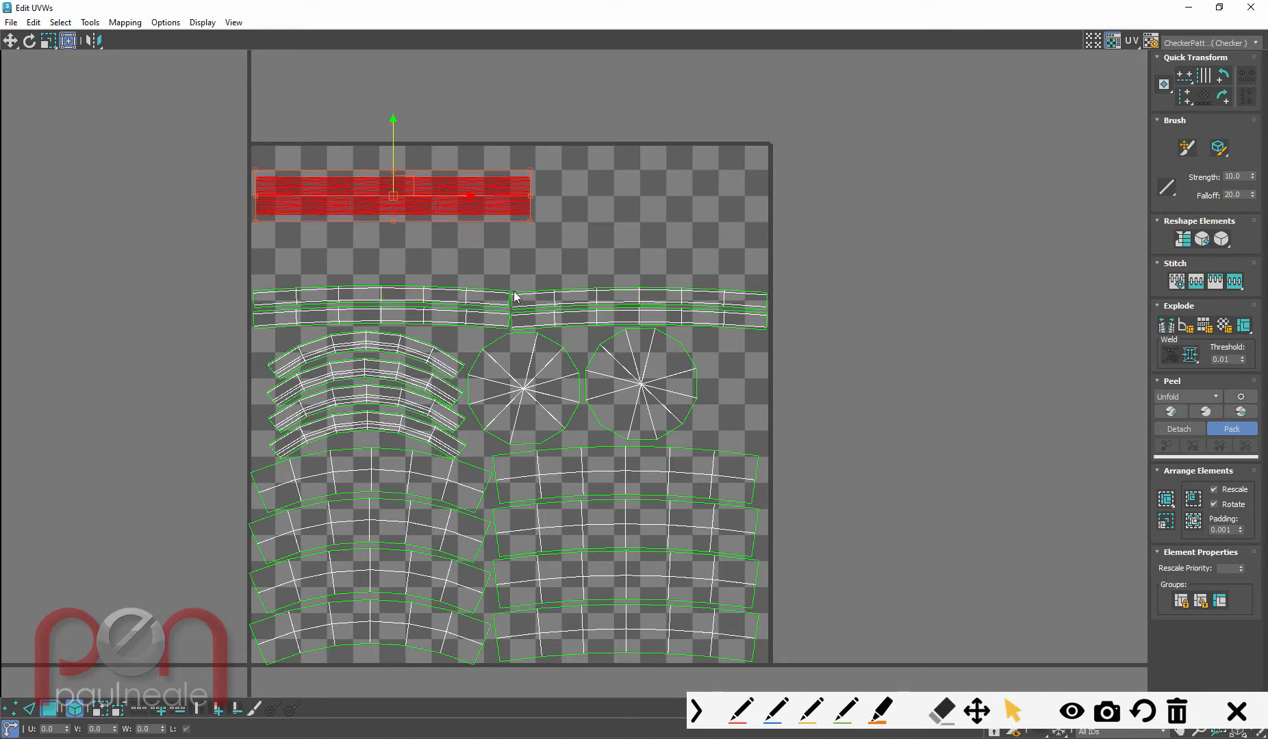
{"action": "left_click", "coordinate": [419, 289]}
{"action": "left_click_drag", "start_coordinate": [444, 319], "coordinate": [445, 260]}
{"action": "left_click", "coordinate": [685, 312]}
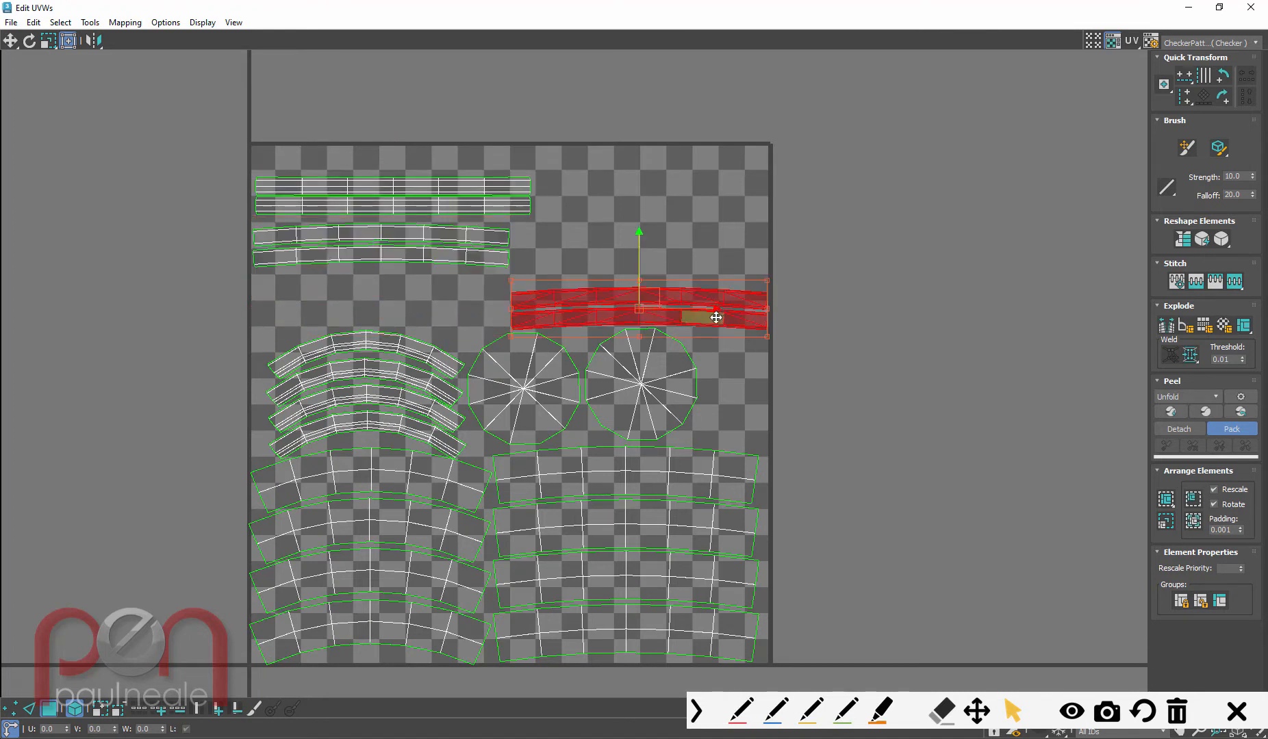
{"action": "left_click_drag", "start_coordinate": [690, 300], "coordinate": [447, 262]}
{"action": "left_click_drag", "start_coordinate": [393, 156], "coordinate": [393, 176]}
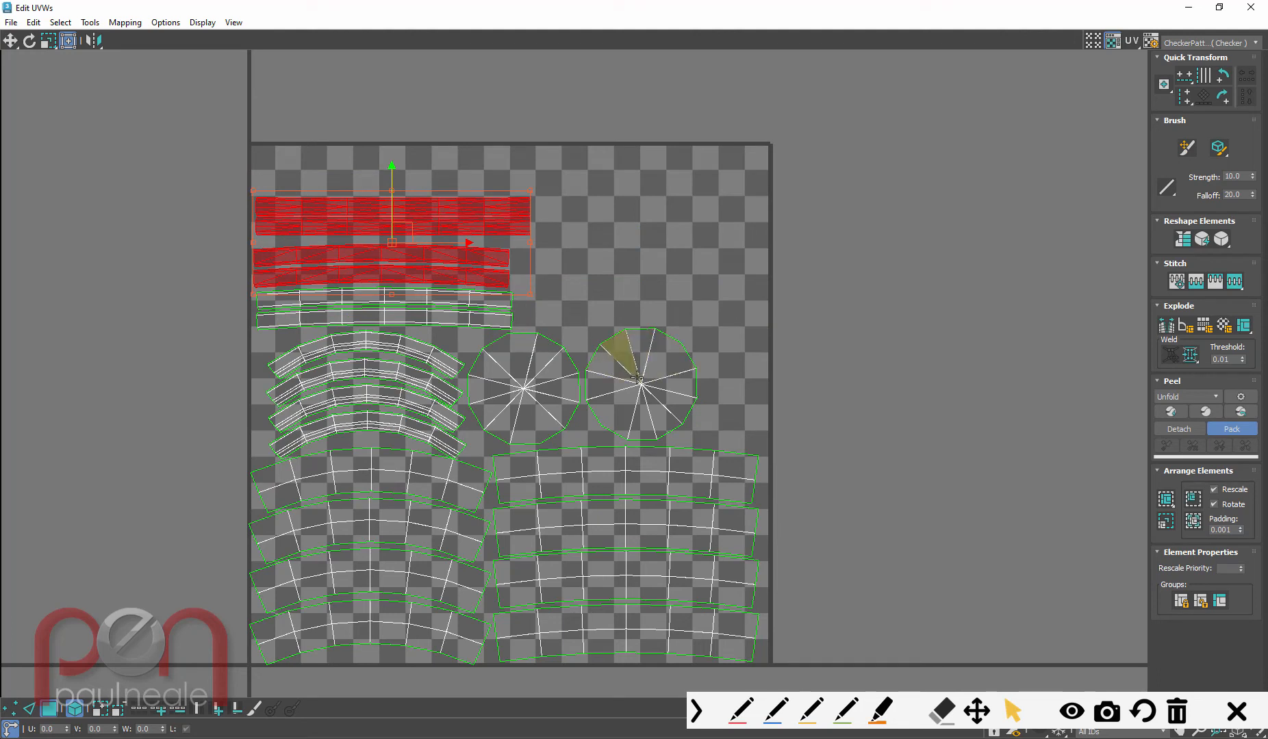
Step: Move one round cap up toward the tile's upper right and set the other diagonally below it, beside the thin strips
{"action": "left_click", "coordinate": [657, 384]}
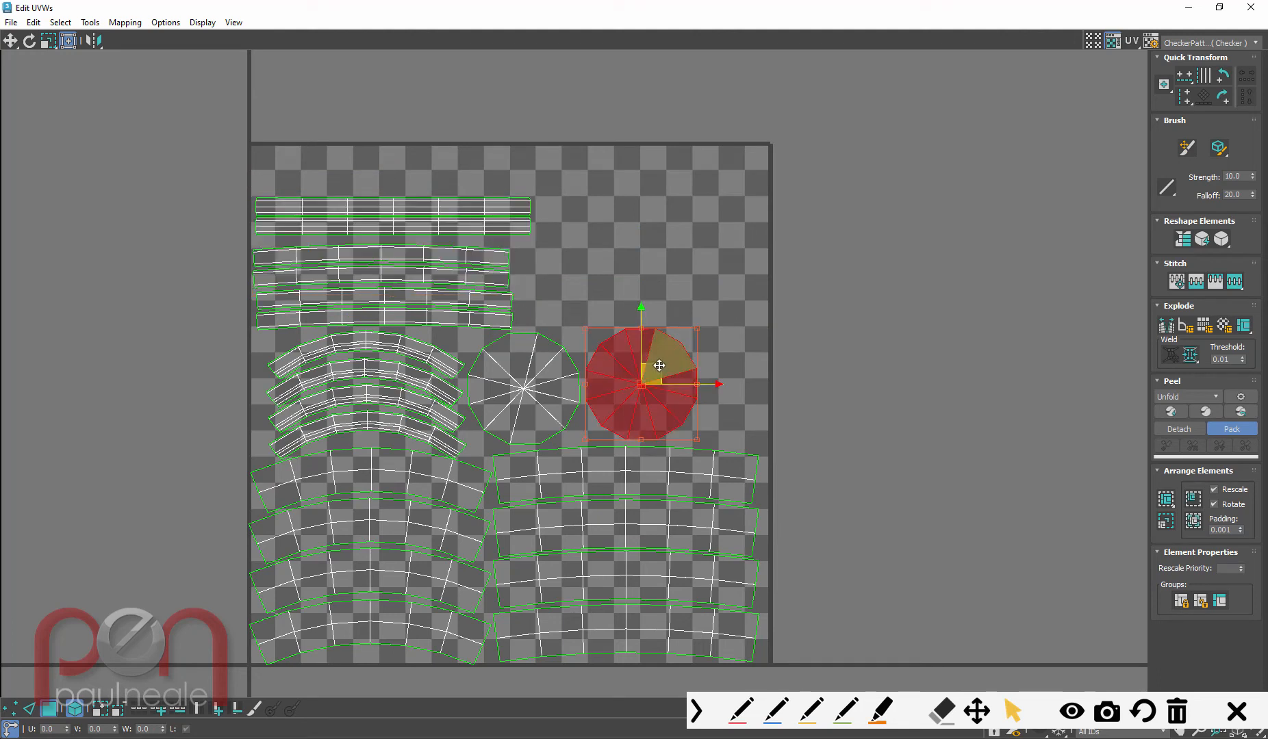
{"action": "left_click_drag", "start_coordinate": [658, 384], "coordinate": [676, 250]}
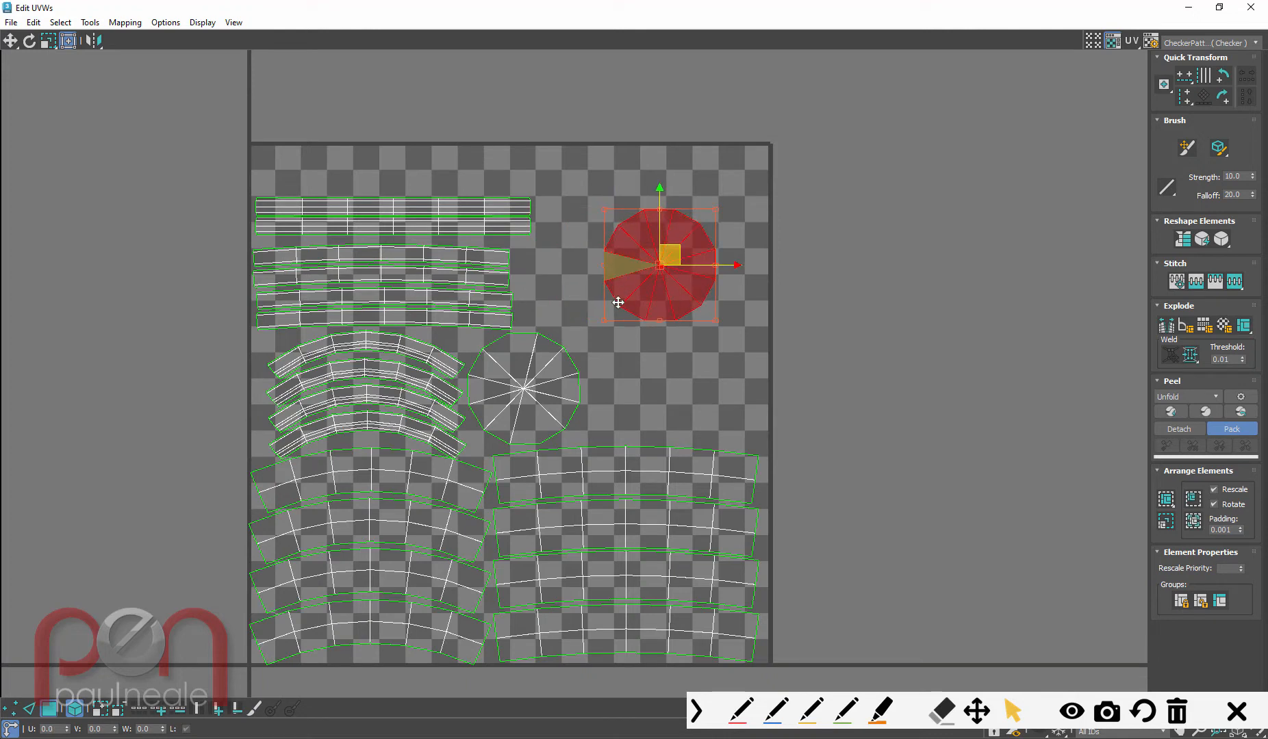
{"action": "left_click_drag", "start_coordinate": [527, 379], "coordinate": [573, 333]}
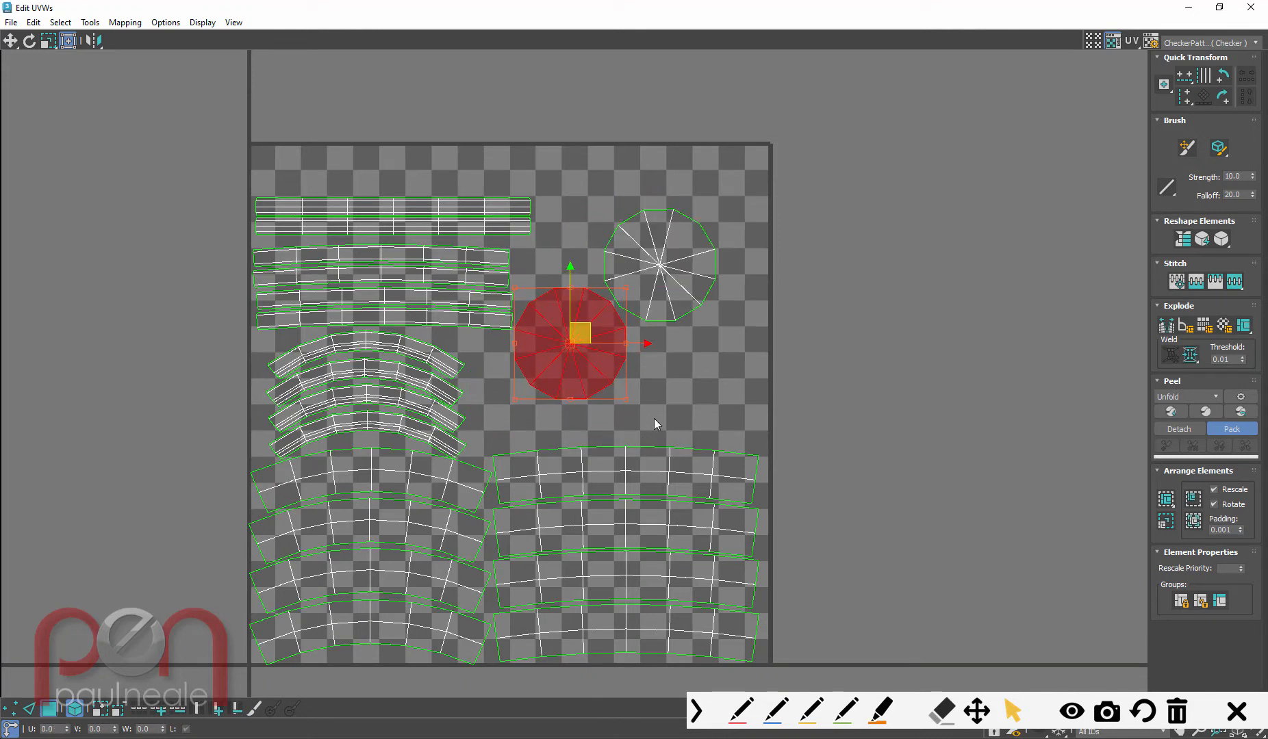
Step: Rotate the four stacked wide shells a quarter turn and place them upright at the tile's bottom beside the arched stack
{"action": "left_click_drag", "start_coordinate": [665, 610], "coordinate": [665, 611]}
{"action": "left_click_drag", "start_coordinate": [626, 446], "coordinate": [743, 561]}
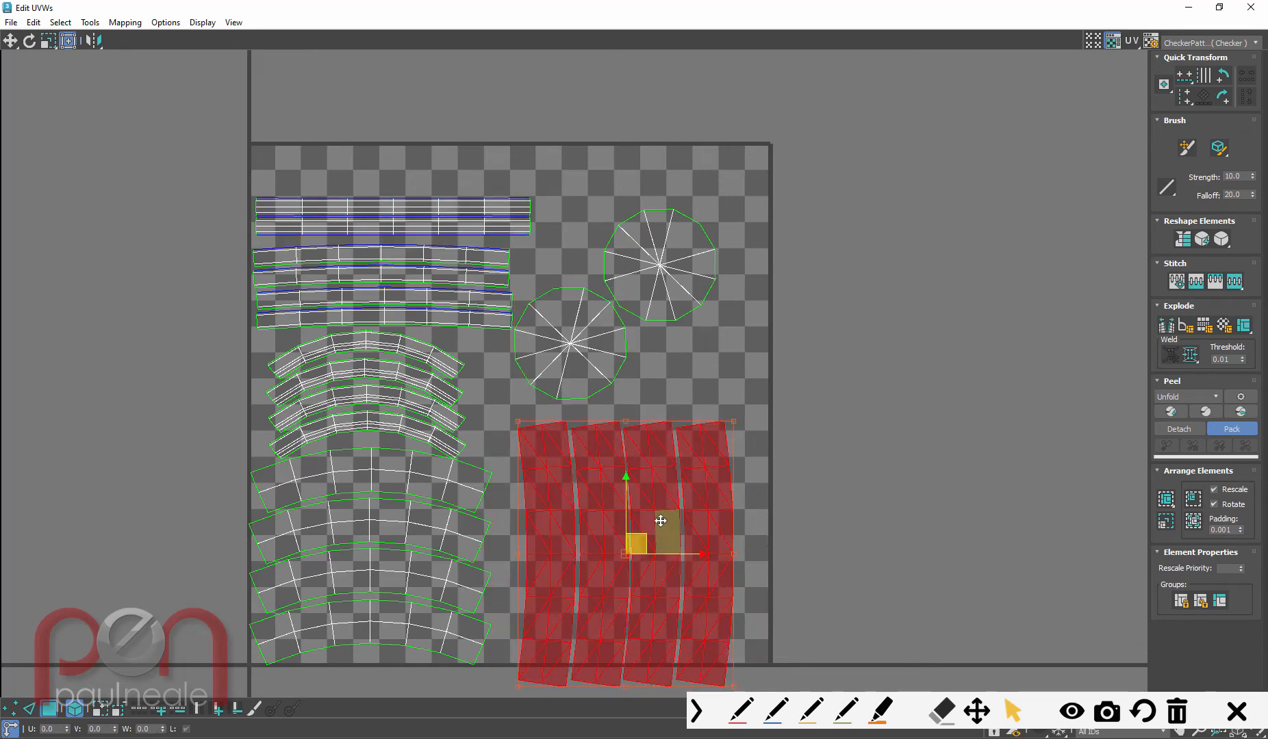
{"action": "left_click_drag", "start_coordinate": [641, 532], "coordinate": [615, 513]}
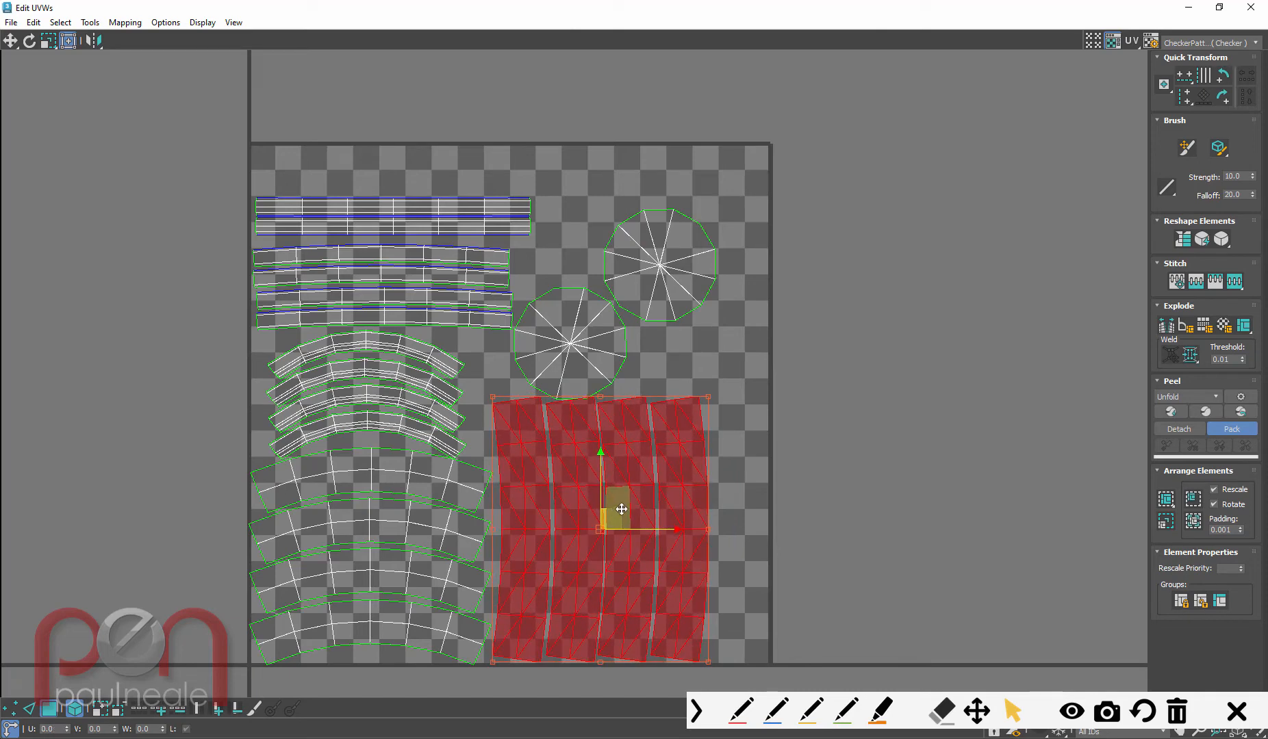
Step: Nudge both round caps slightly upward and scale all the UV shells up uniformly to fill the tile
{"action": "left_click", "coordinate": [657, 254]}
{"action": "left_click_drag", "start_coordinate": [569, 337], "coordinate": [573, 333]}
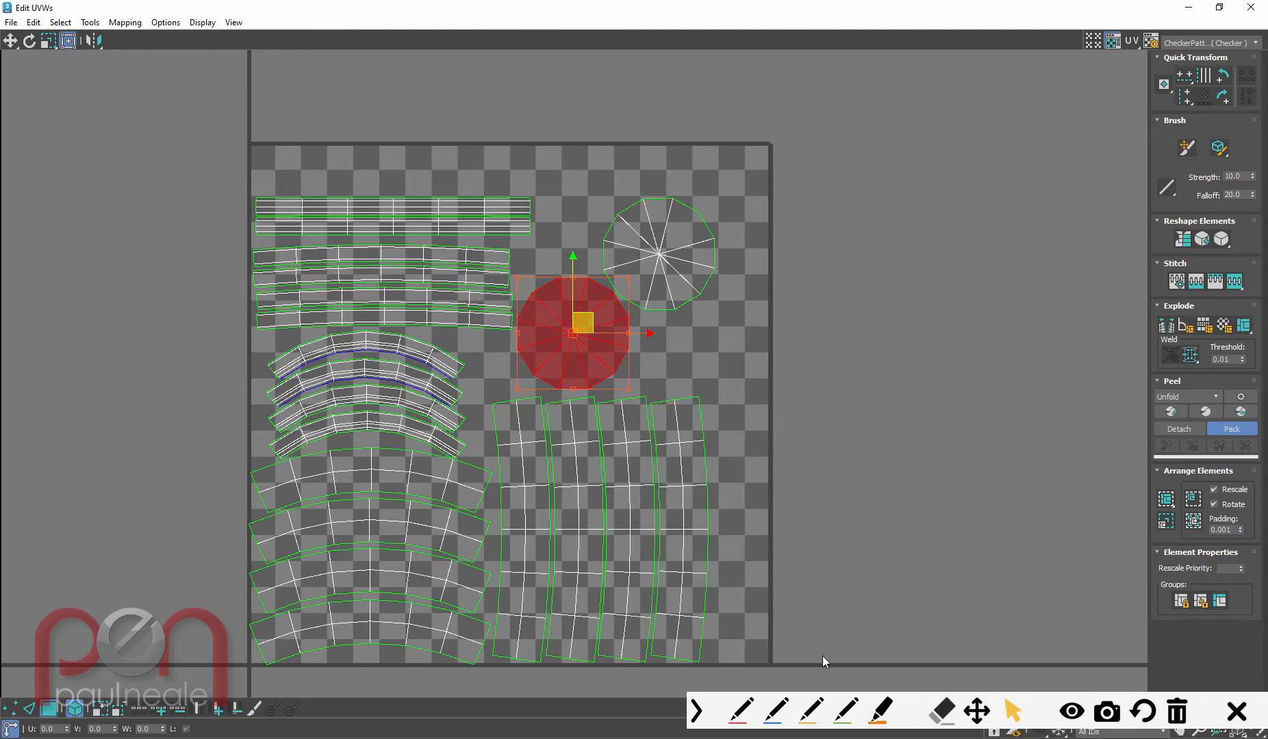
{"action": "key", "text": "ctrl+a"}
{"action": "left_click_drag", "start_coordinate": [716, 194], "coordinate": [766, 162]}
{"action": "left_click", "coordinate": [874, 265]}
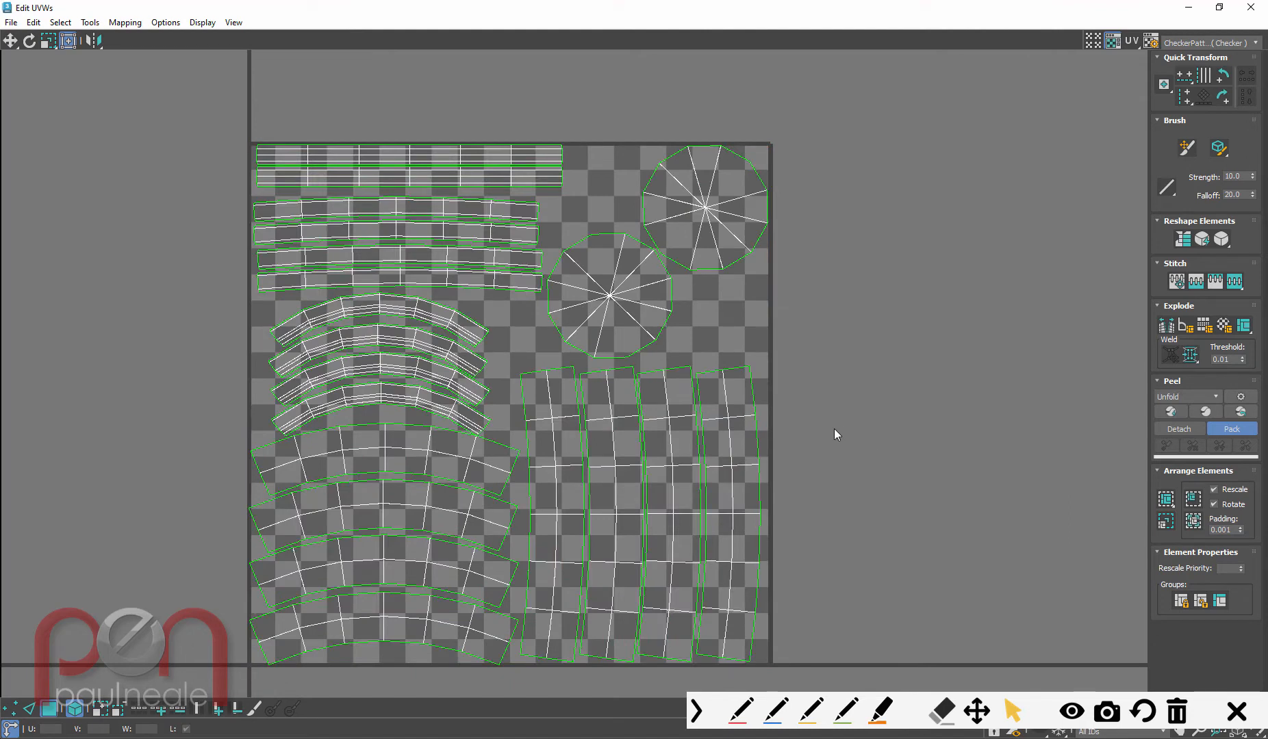
Step: Shift the second straight strip slightly down to widen its gap from the uppermost strip
{"action": "left_click", "coordinate": [752, 712]}
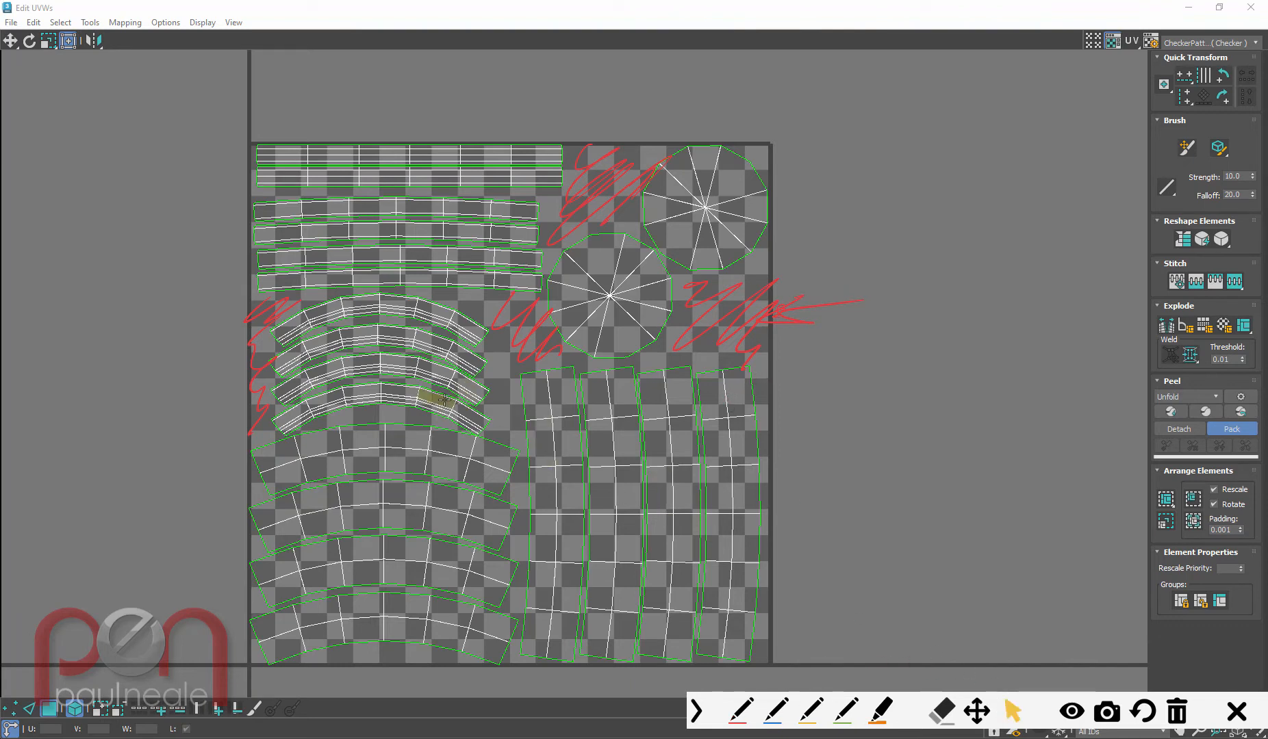
{"action": "left_click", "coordinate": [411, 401]}
{"action": "left_click_drag", "start_coordinate": [380, 363], "coordinate": [385, 358]}
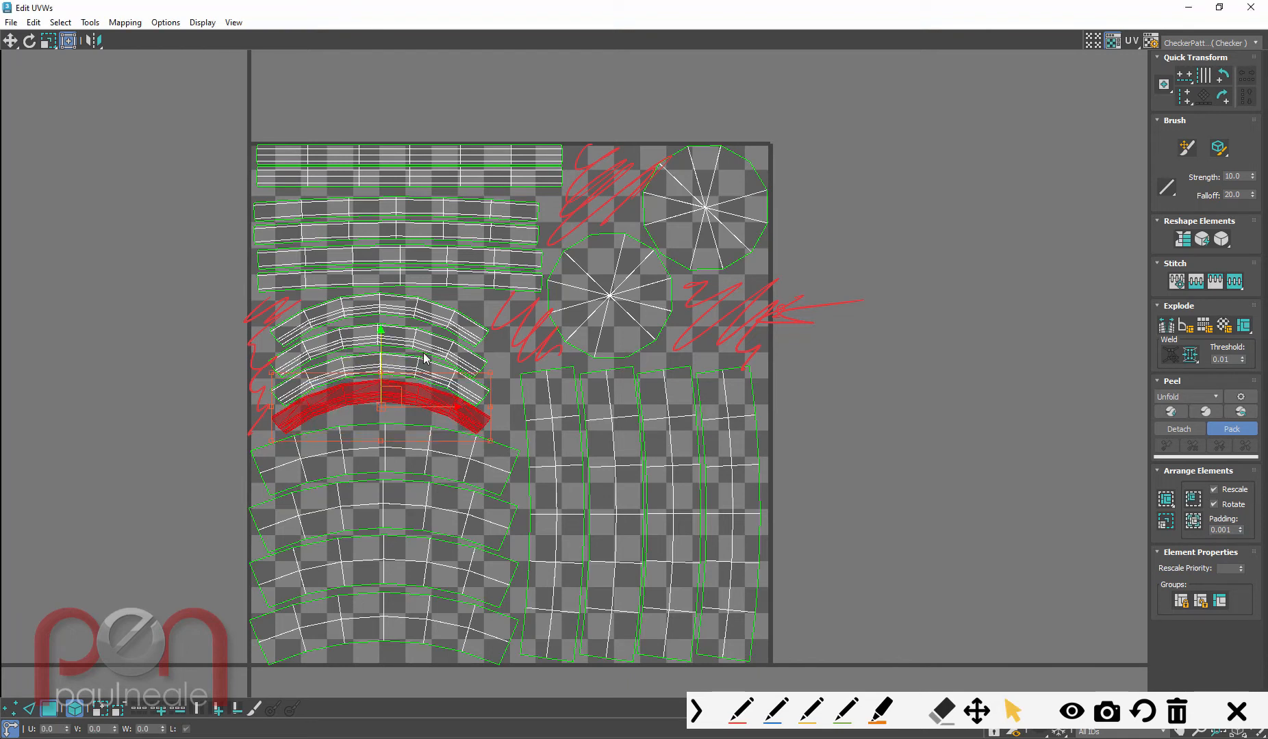
{"action": "left_click", "coordinate": [515, 424]}
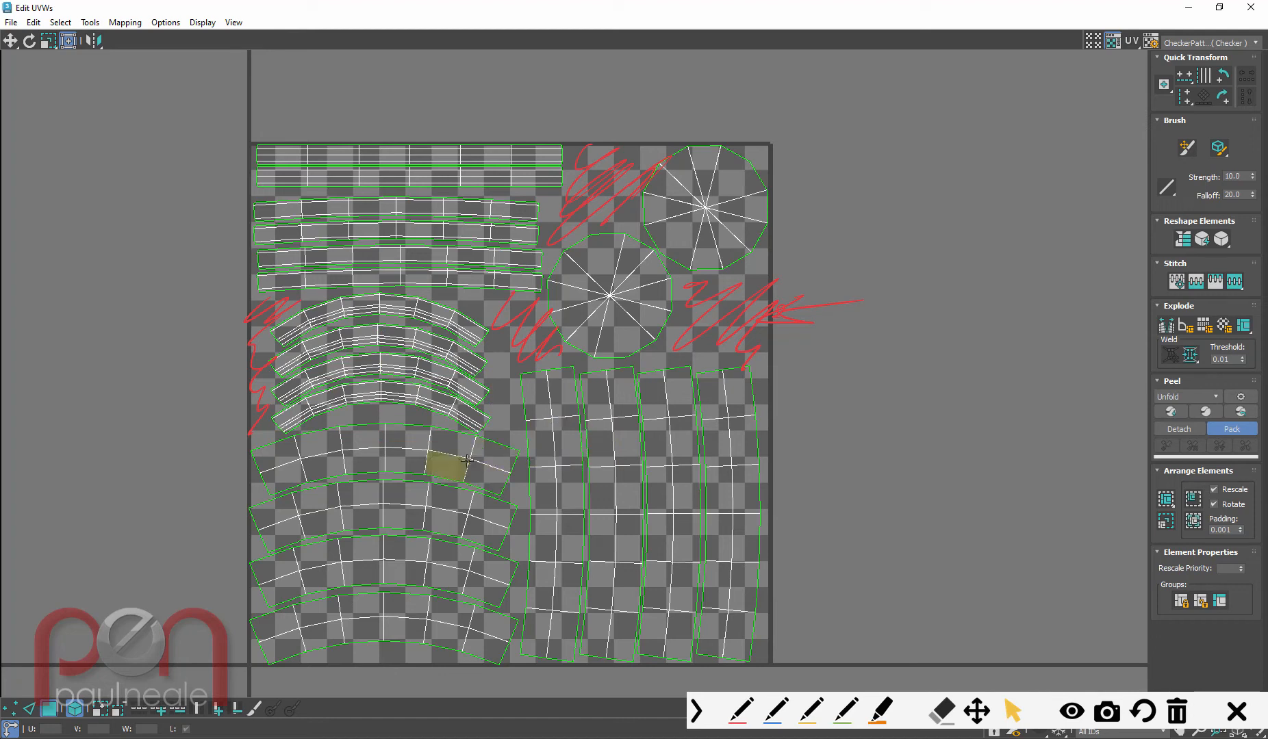
{"action": "left_click", "coordinate": [421, 178]}
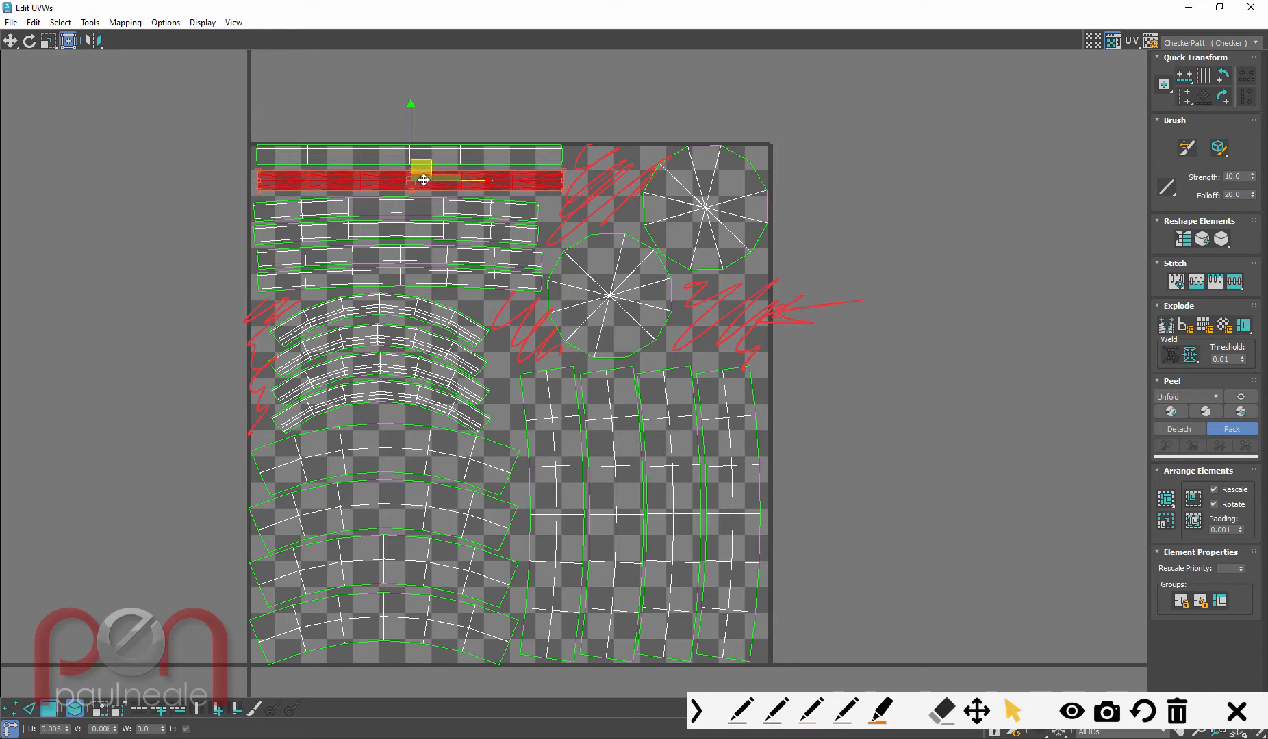
{"action": "left_click", "coordinate": [886, 254]}
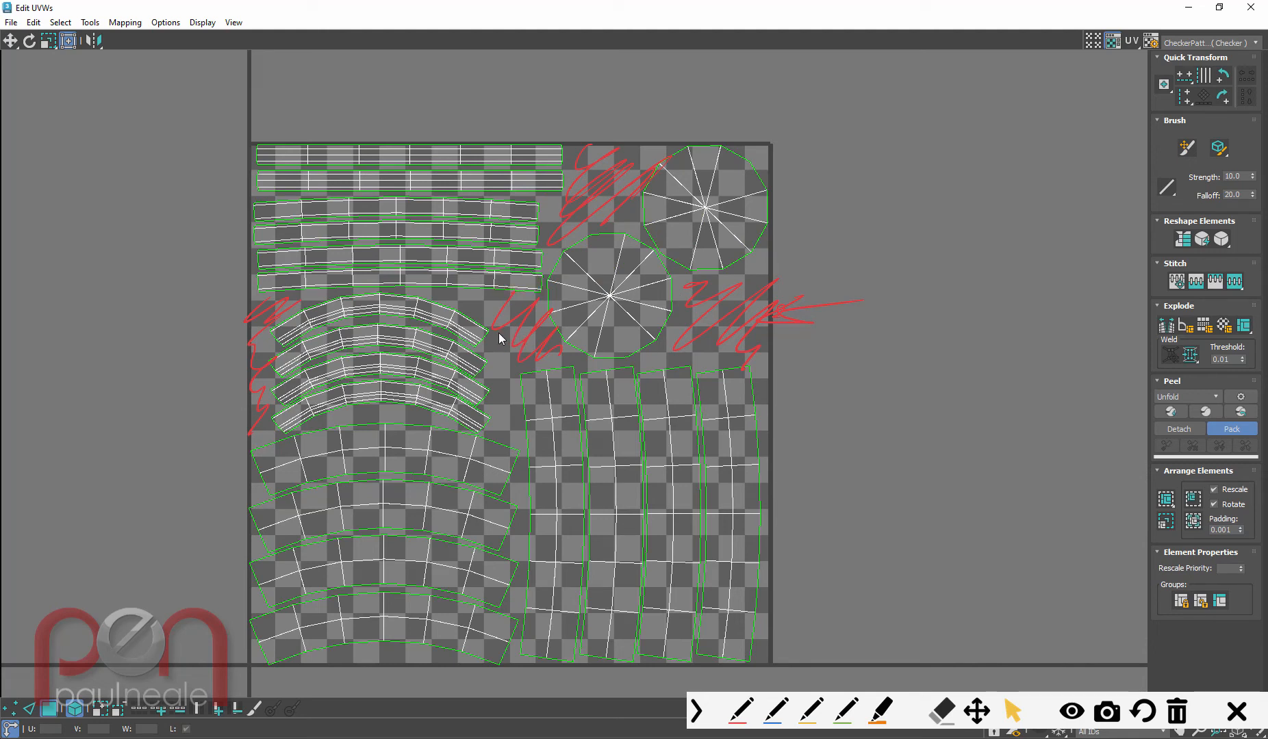
Step: Stretch the four thin arched shells together to match the width of the wide arched stack beneath them
{"action": "left_click_drag", "start_coordinate": [422, 410], "coordinate": [423, 409]}
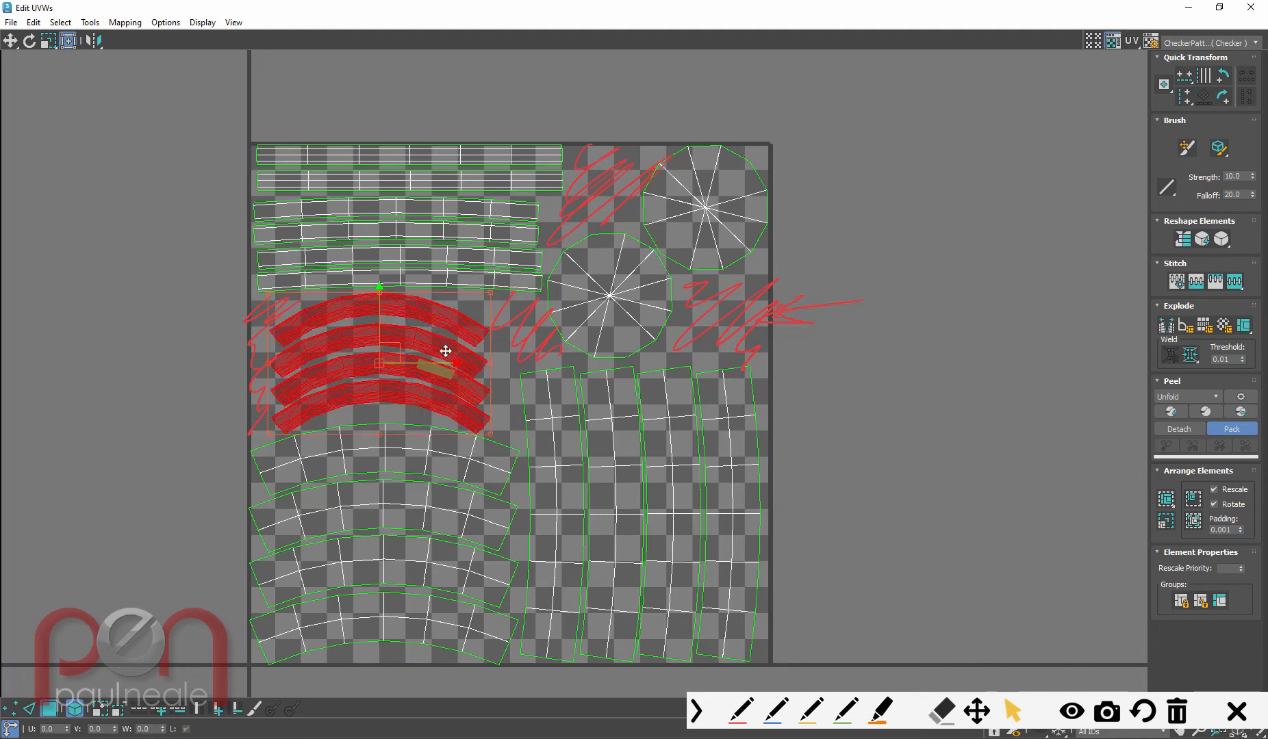
{"action": "left_click_drag", "start_coordinate": [512, 433], "coordinate": [516, 432]}
{"action": "left_click_drag", "start_coordinate": [264, 431], "coordinate": [252, 434]}
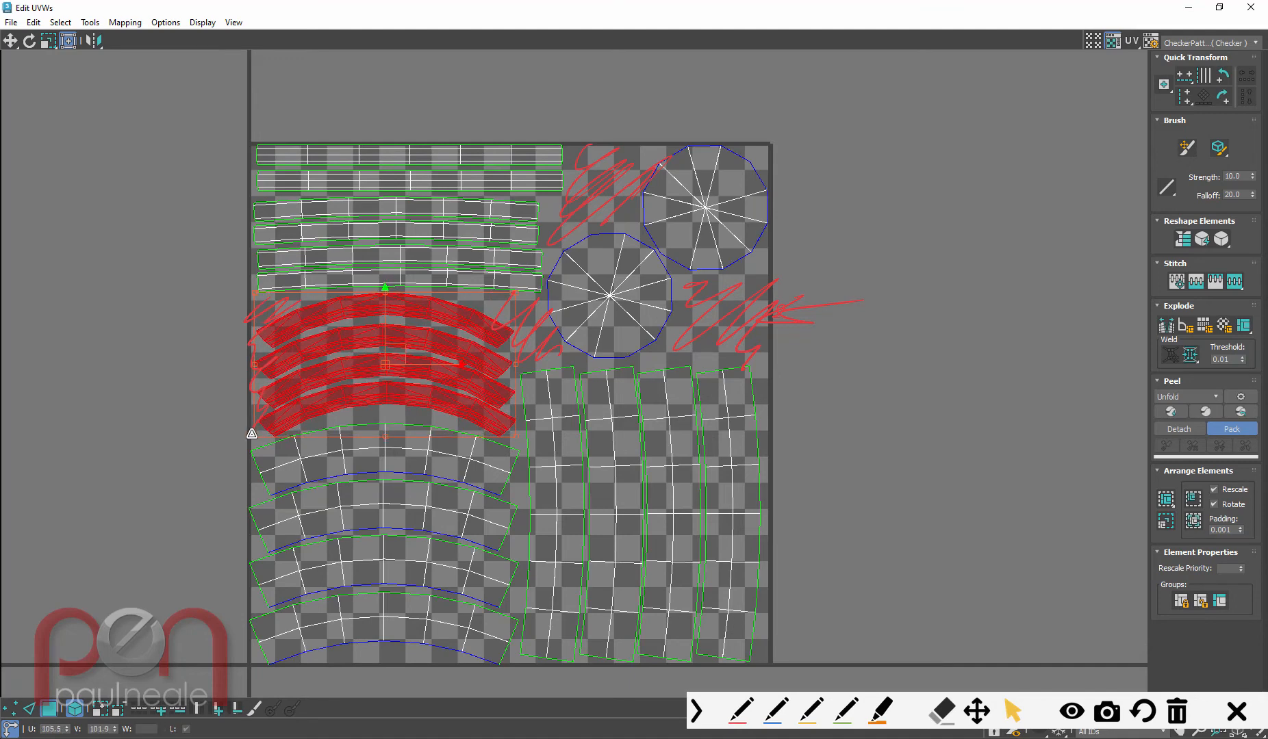
{"action": "left_click", "coordinate": [189, 427]}
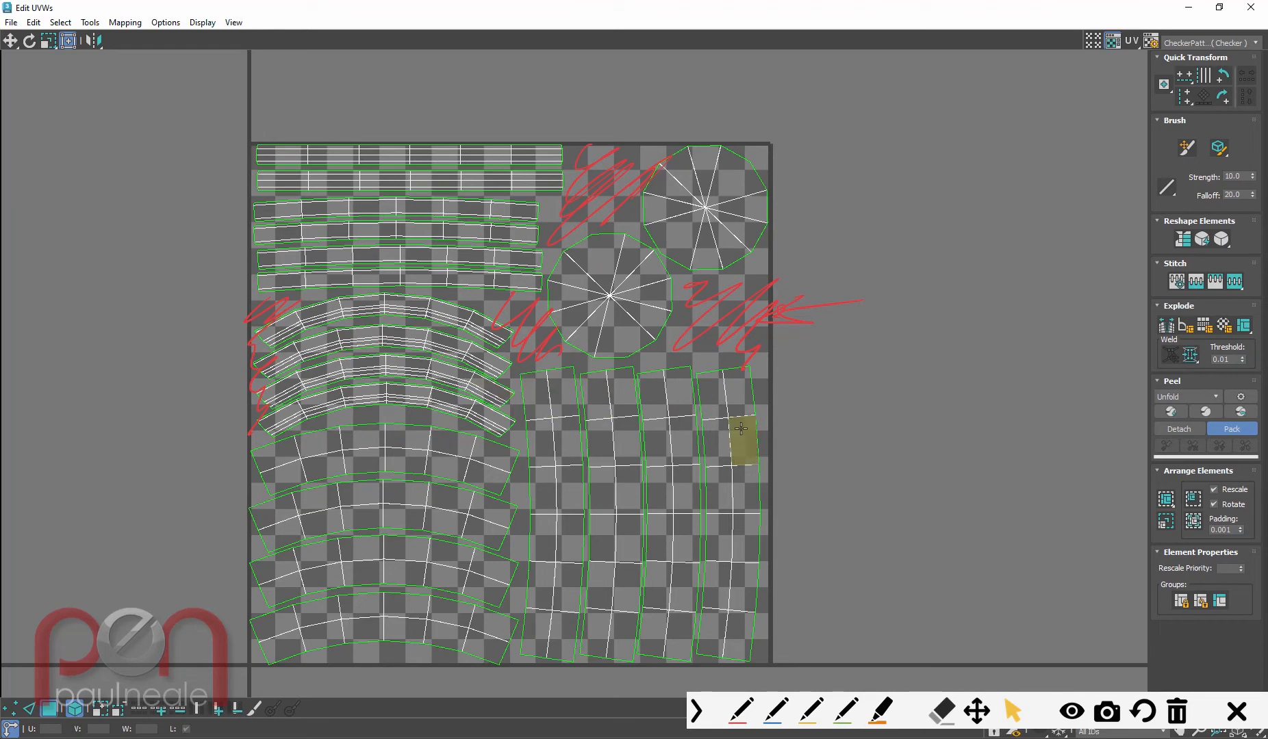
Step: Restore the UV editor to a smaller window and examine the checker pattern on the barrel's lid and sides
{"action": "double_click", "coordinate": [928, 13]}
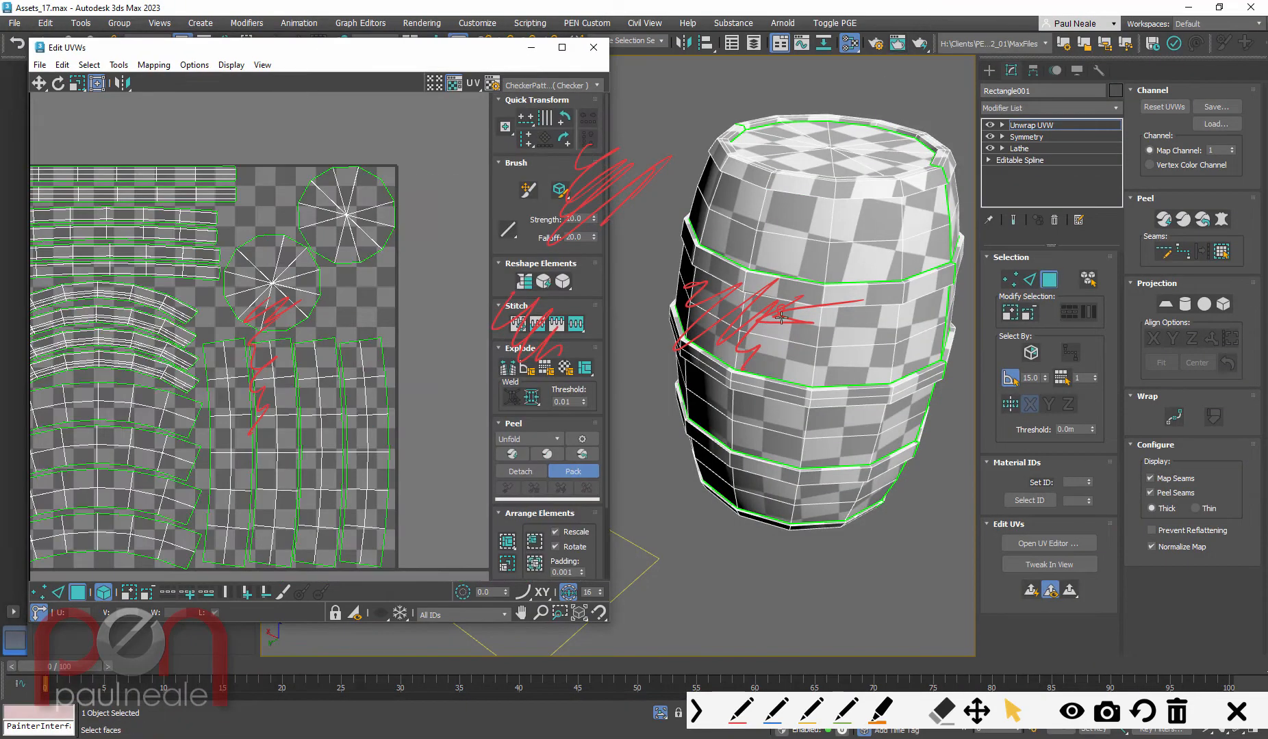
{"action": "middle_click_drag", "start_coordinate": [808, 342], "coordinate": [720, 376], "text": "alt"}
{"action": "scroll", "coordinate": [720, 377], "scroll_direction": "up", "scroll_amount": 2}
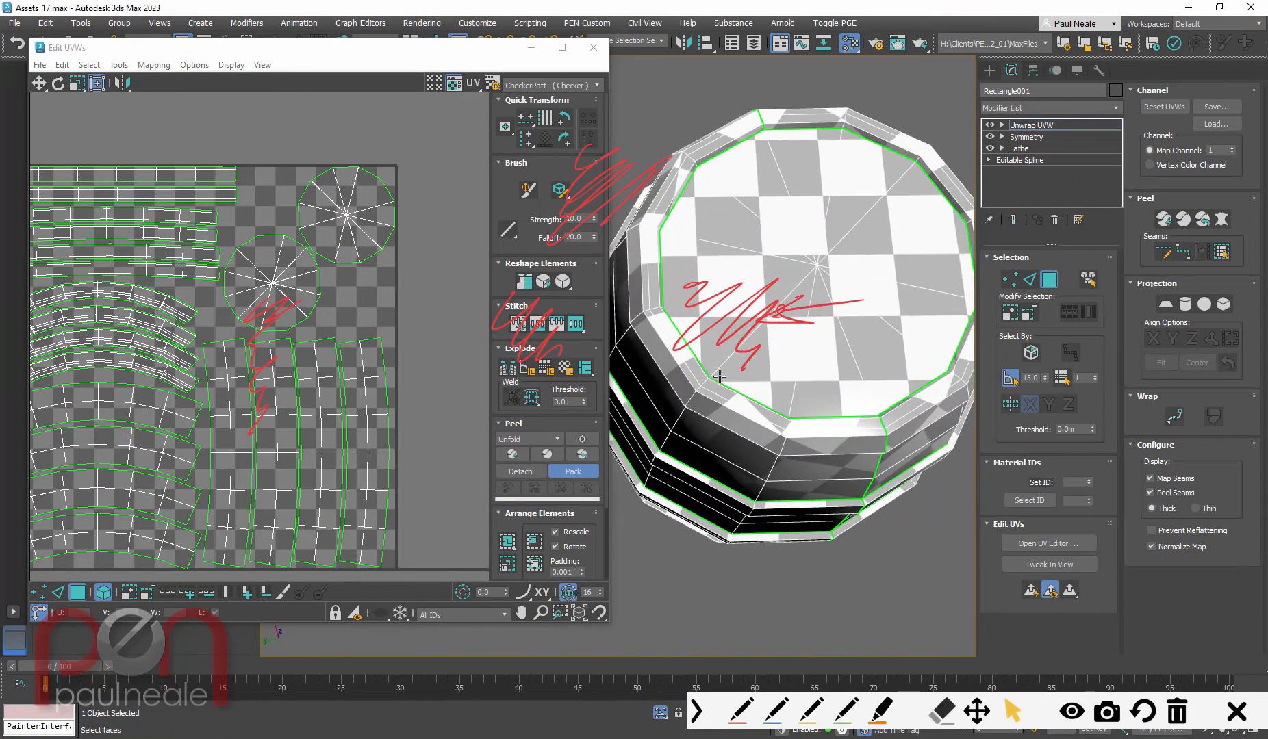
{"action": "middle_click_drag", "start_coordinate": [800, 429], "coordinate": [798, 338], "text": "alt"}
{"action": "scroll", "coordinate": [798, 338], "scroll_direction": "down", "scroll_amount": 2}
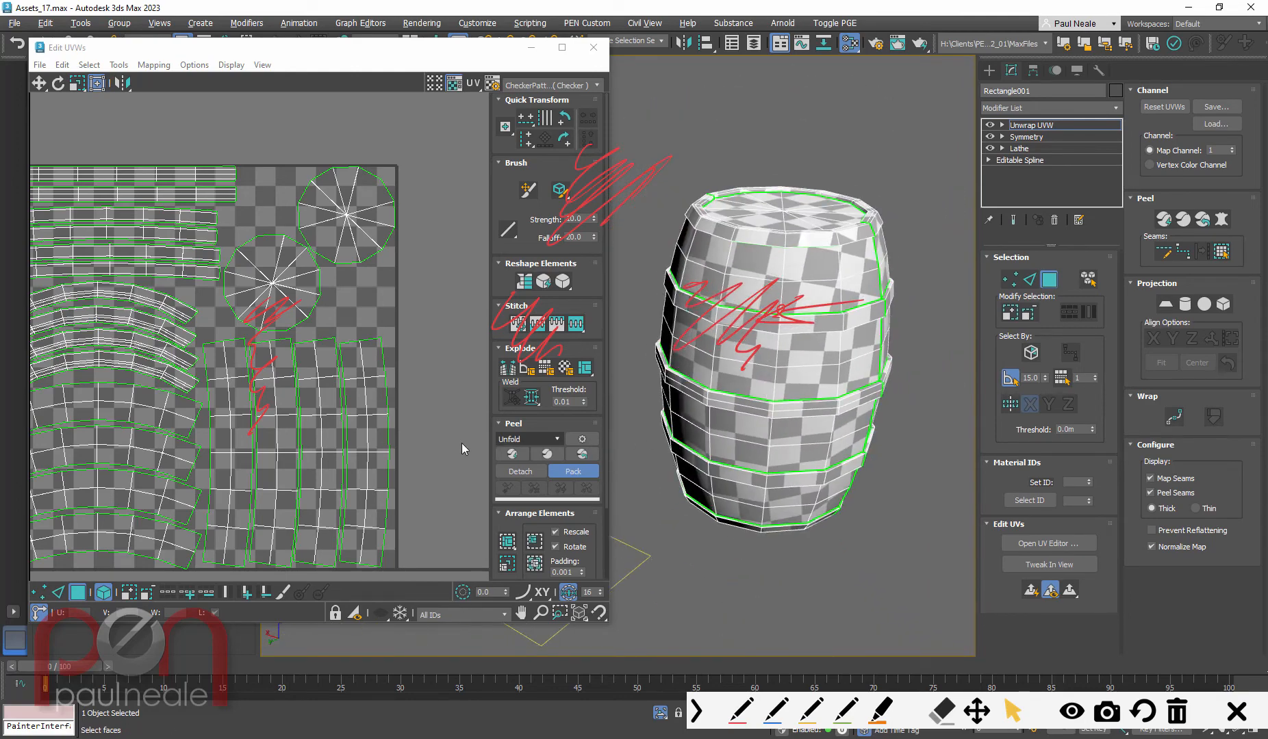
{"action": "scroll", "coordinate": [404, 444], "scroll_direction": "up", "scroll_amount": 1}
{"action": "middle_click_drag", "start_coordinate": [405, 444], "coordinate": [423, 443]}
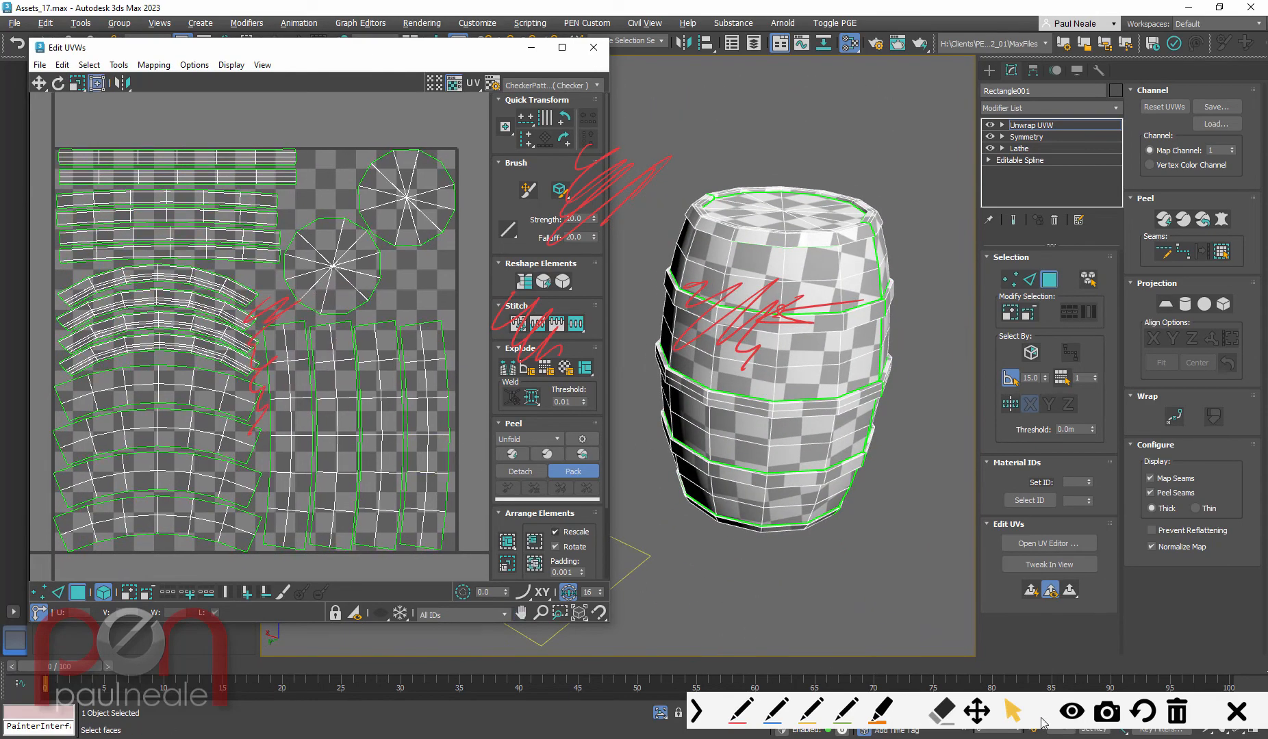
{"action": "middle_click_drag", "start_coordinate": [866, 631], "coordinate": [766, 579], "text": "alt"}
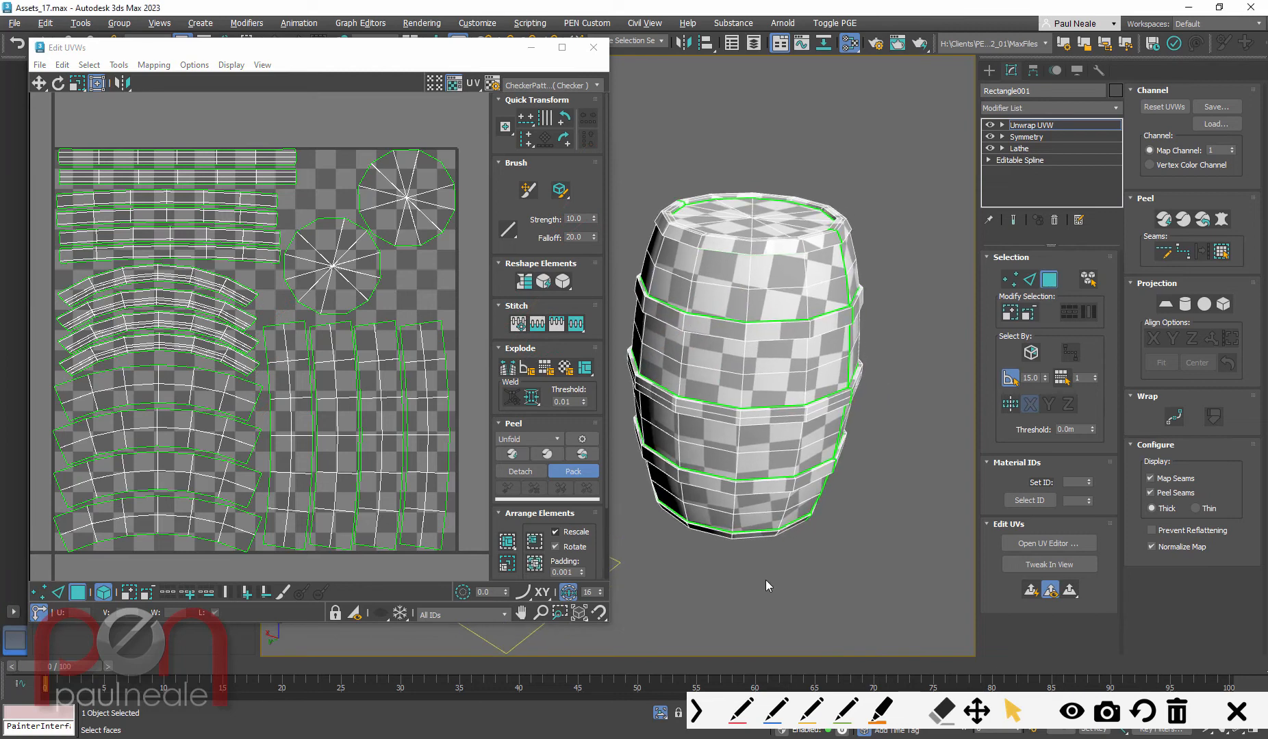
Step: Leave UV sub-object editing and convert the barrel to an Editable Poly
{"action": "left_click", "coordinate": [1041, 126]}
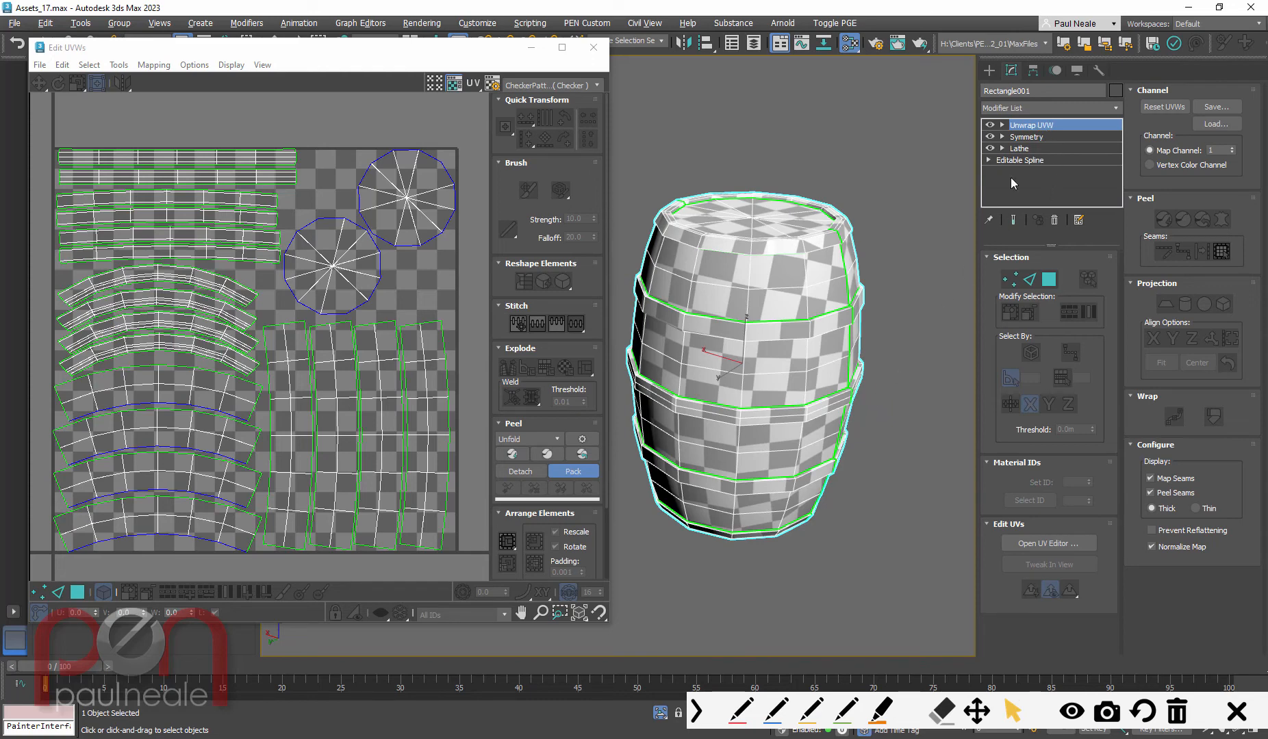
{"action": "right_click", "coordinate": [740, 362]}
{"action": "mouse_move", "coordinate": [792, 547]}
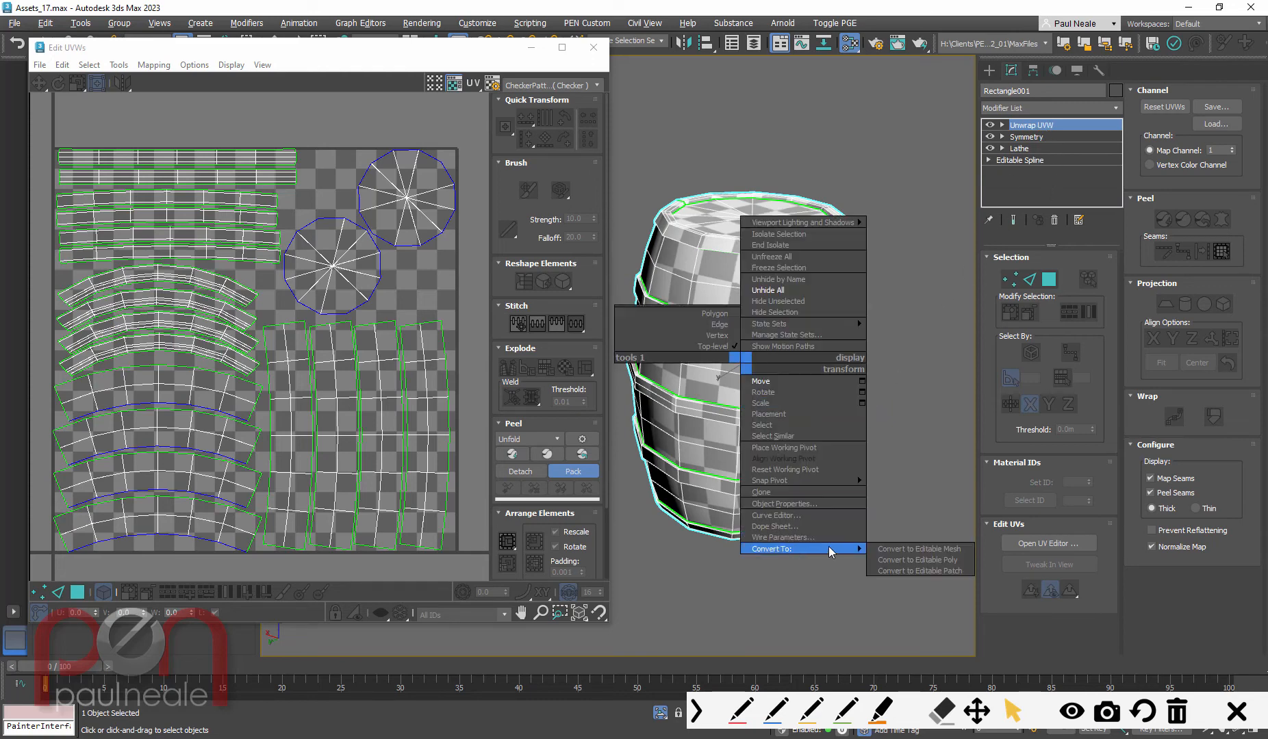
{"action": "left_click", "coordinate": [913, 562]}
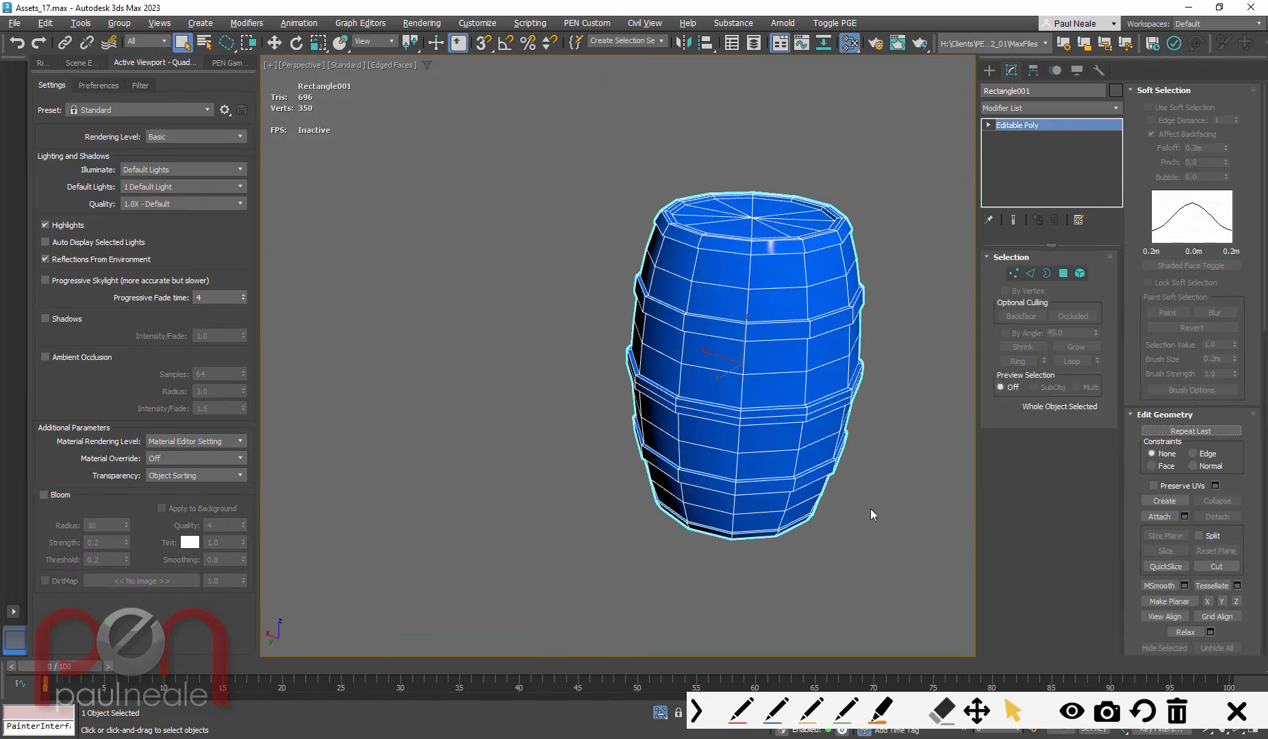
Step: Add an Unwrap UVW modifier to the converted barrel, check its layout in the UV editor and close the editor
{"action": "middle_click_drag", "start_coordinate": [864, 518], "coordinate": [849, 508], "text": "alt"}
{"action": "type", "text": "x"}
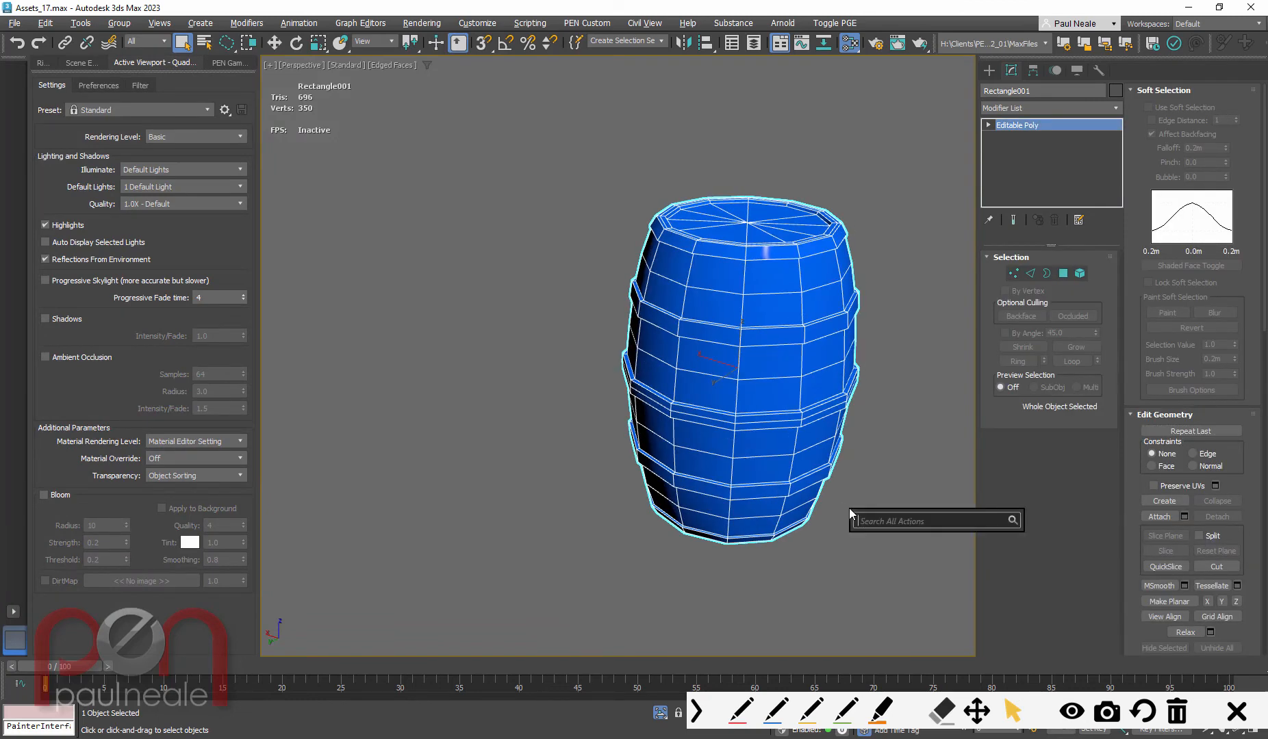
{"action": "type", "text": "unwrap"}
{"action": "key", "text": "Return"}
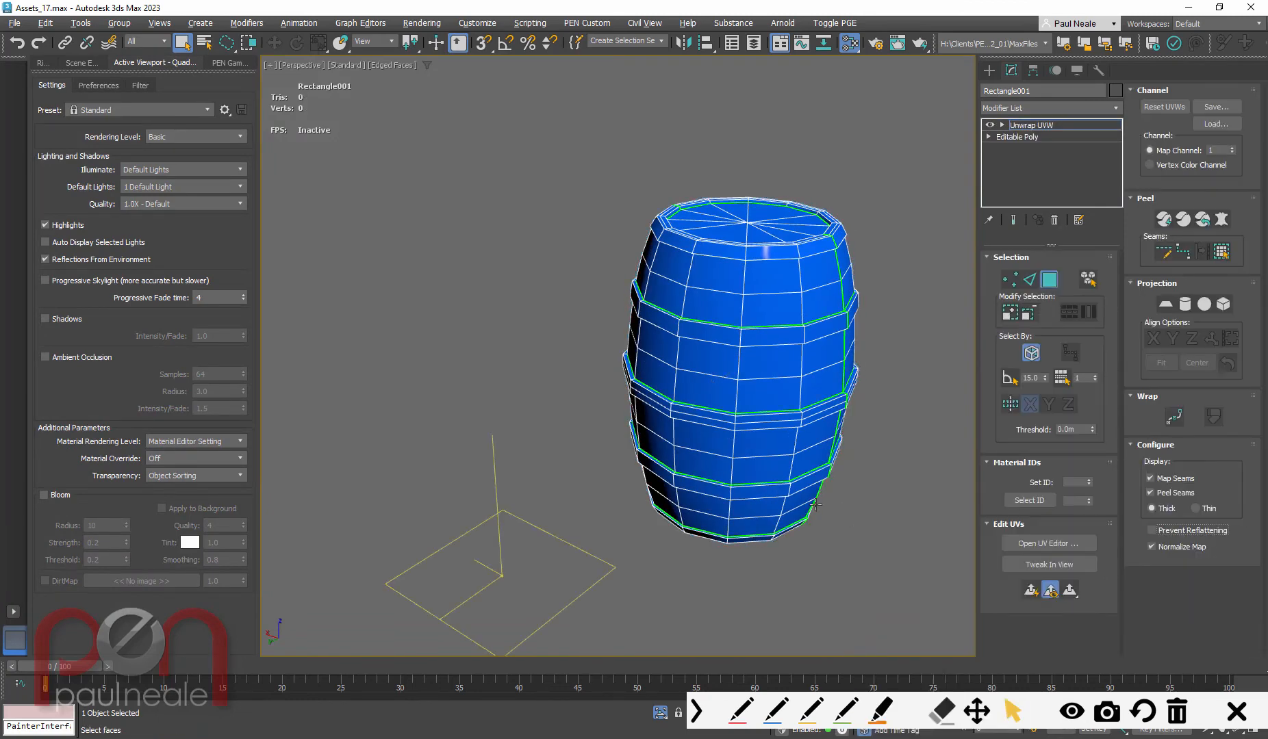
{"action": "left_click", "coordinate": [1031, 545]}
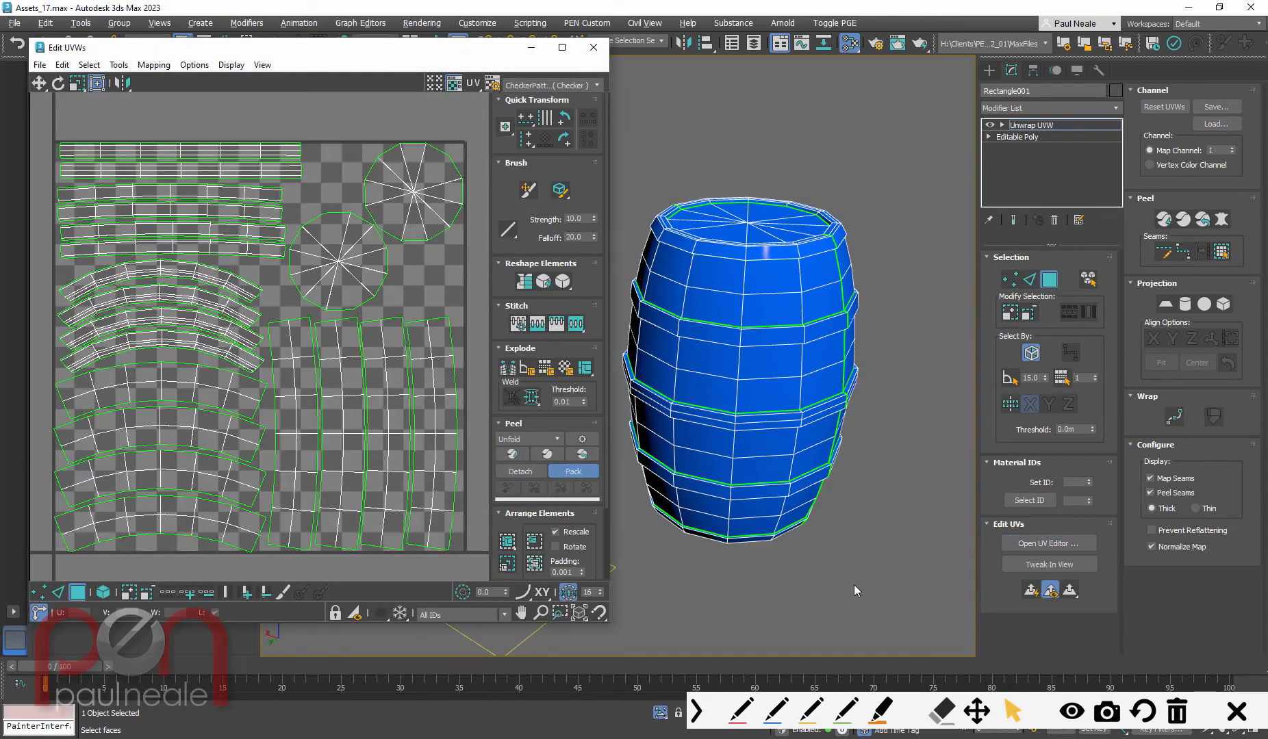
{"action": "left_click", "coordinate": [594, 48]}
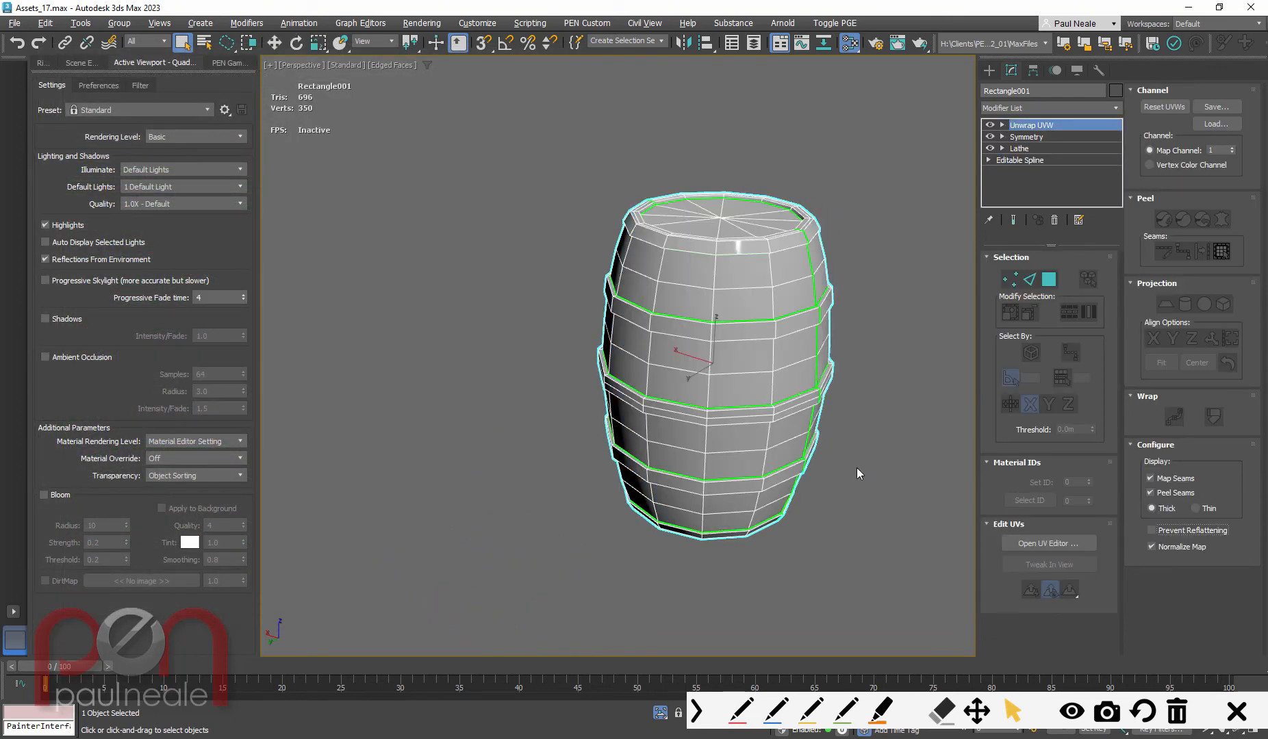
Step: Exit isolation, add the wooden textured barrel to the selection and isolate the two barrels together
{"action": "middle_click_drag", "start_coordinate": [864, 465], "coordinate": [705, 458]}
{"action": "key", "text": "alt+q"}
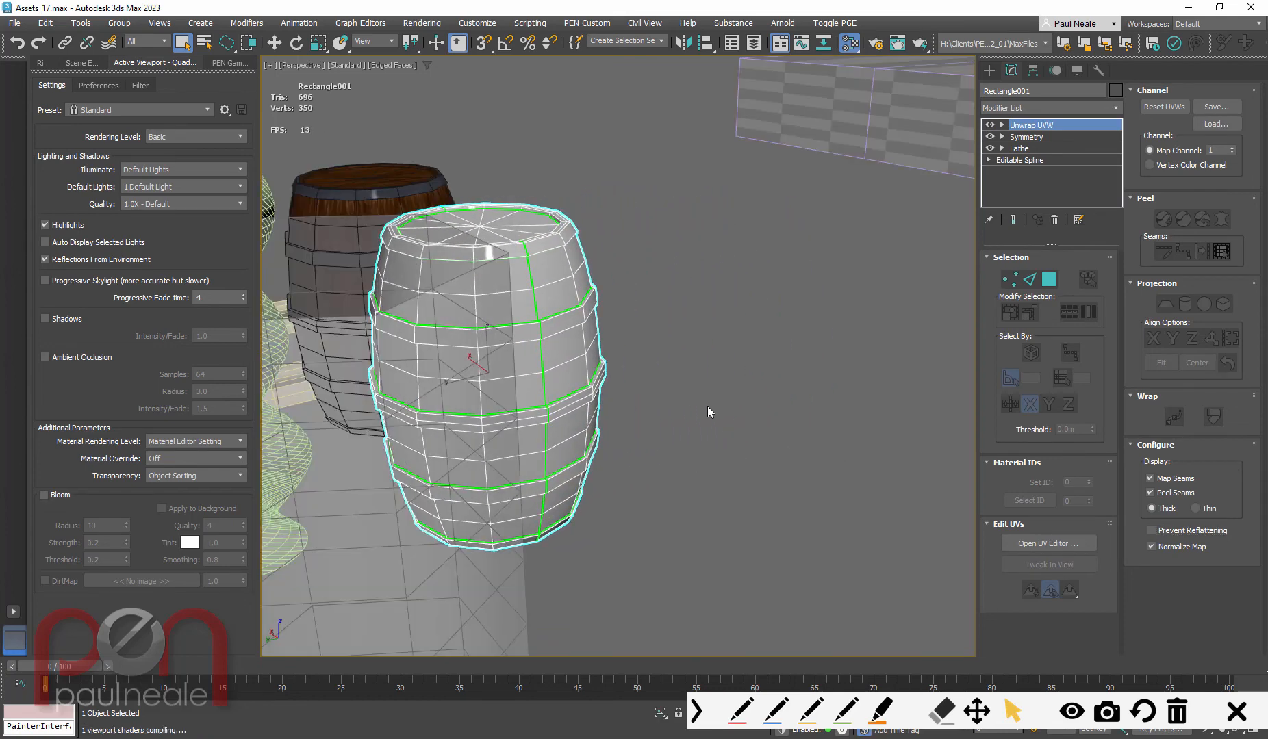
{"action": "left_click", "coordinate": [398, 192], "text": "ctrl"}
{"action": "key", "text": "alt+q"}
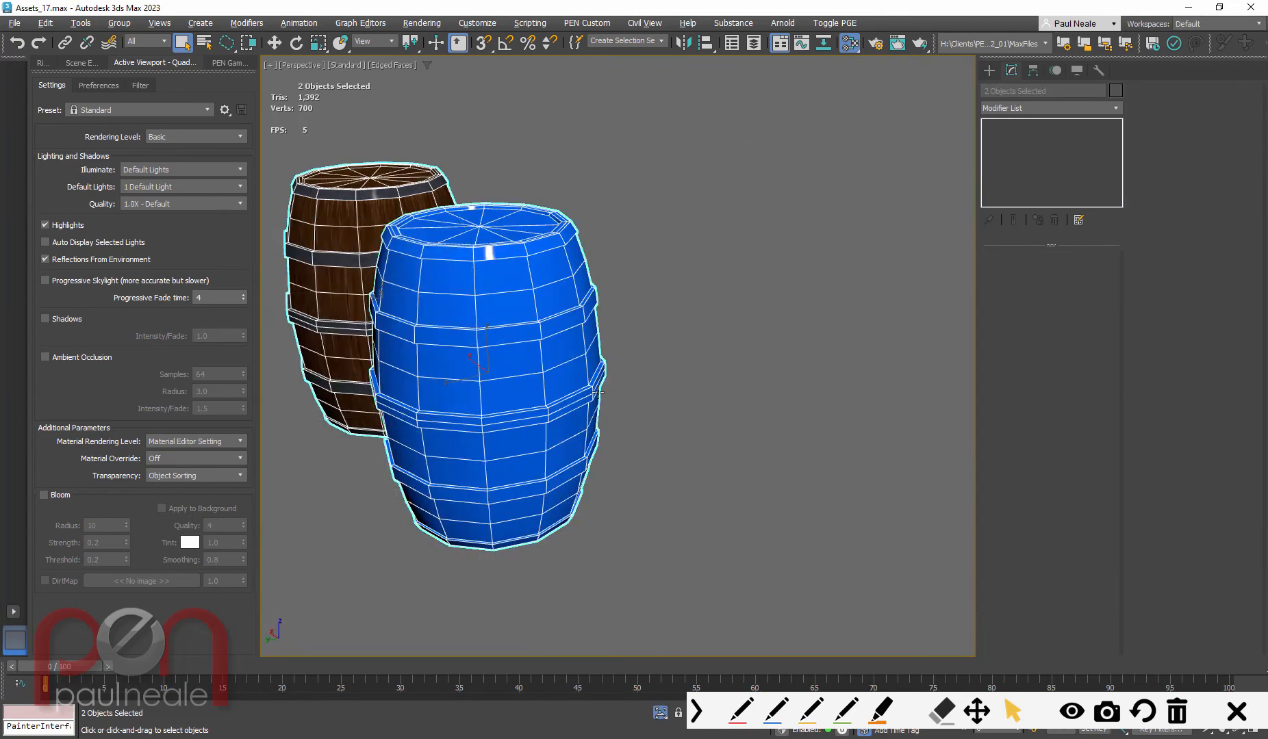
Step: Deselect the barrels, frame them side by side and set the viewport shading to High Quality
{"action": "middle_click_drag", "start_coordinate": [597, 394], "coordinate": [619, 420], "text": "alt"}
{"action": "middle_click_drag", "start_coordinate": [619, 421], "coordinate": [631, 486], "text": "alt"}
{"action": "scroll", "coordinate": [631, 388], "scroll_direction": "up", "scroll_amount": 3}
{"action": "left_click", "coordinate": [631, 486]}
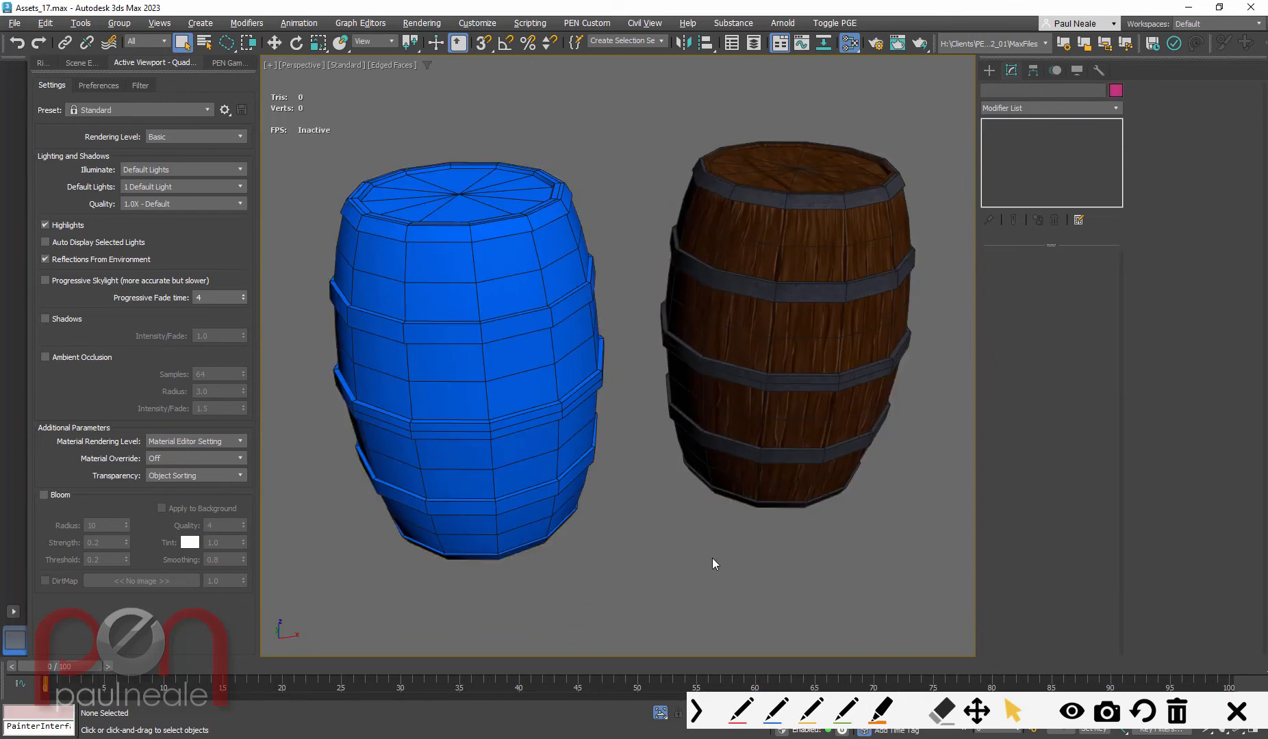
{"action": "left_click", "coordinate": [346, 65]}
{"action": "left_click", "coordinate": [363, 98]}
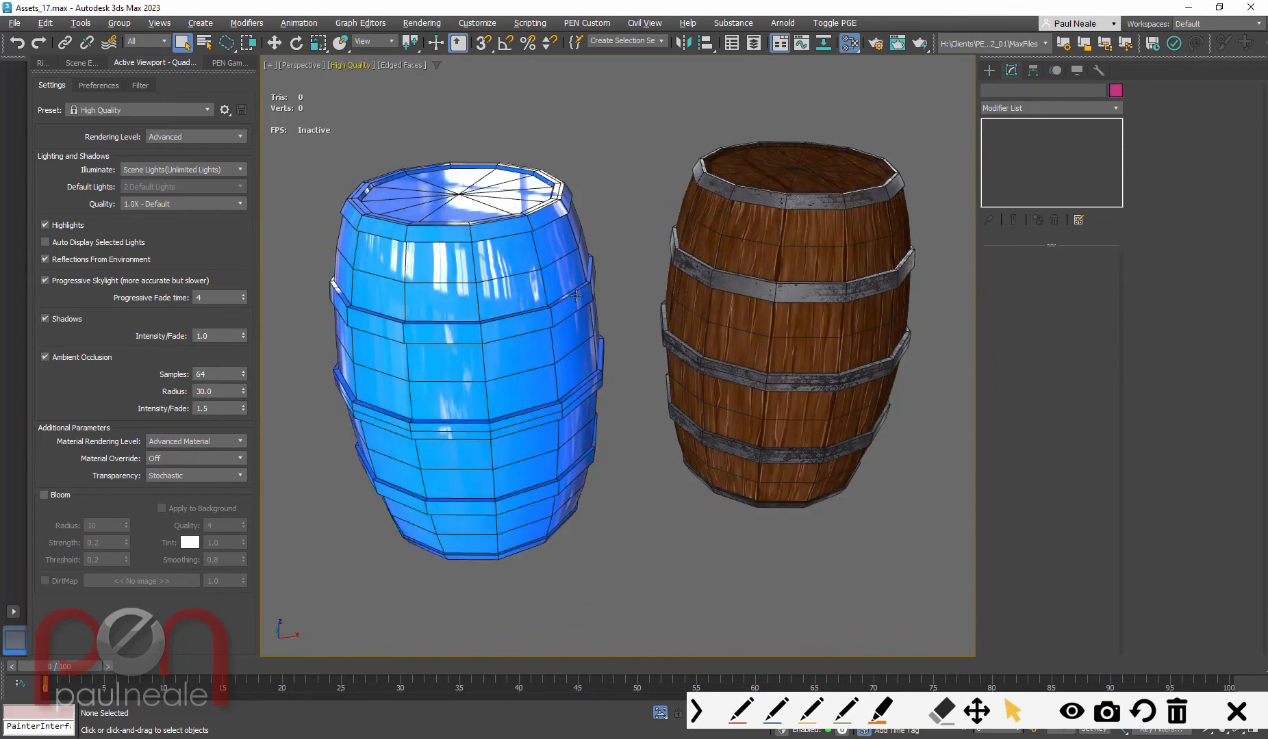
{"action": "middle_click_drag", "start_coordinate": [679, 482], "coordinate": [658, 549], "text": "alt"}
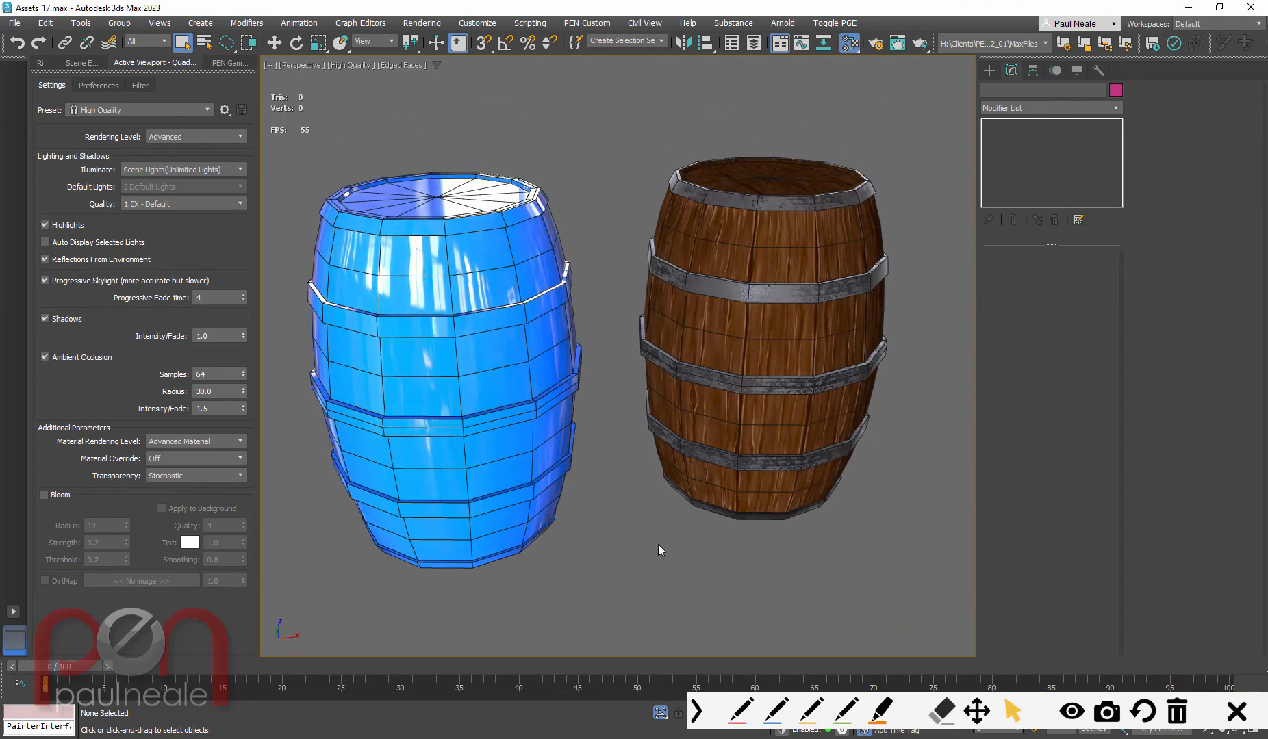